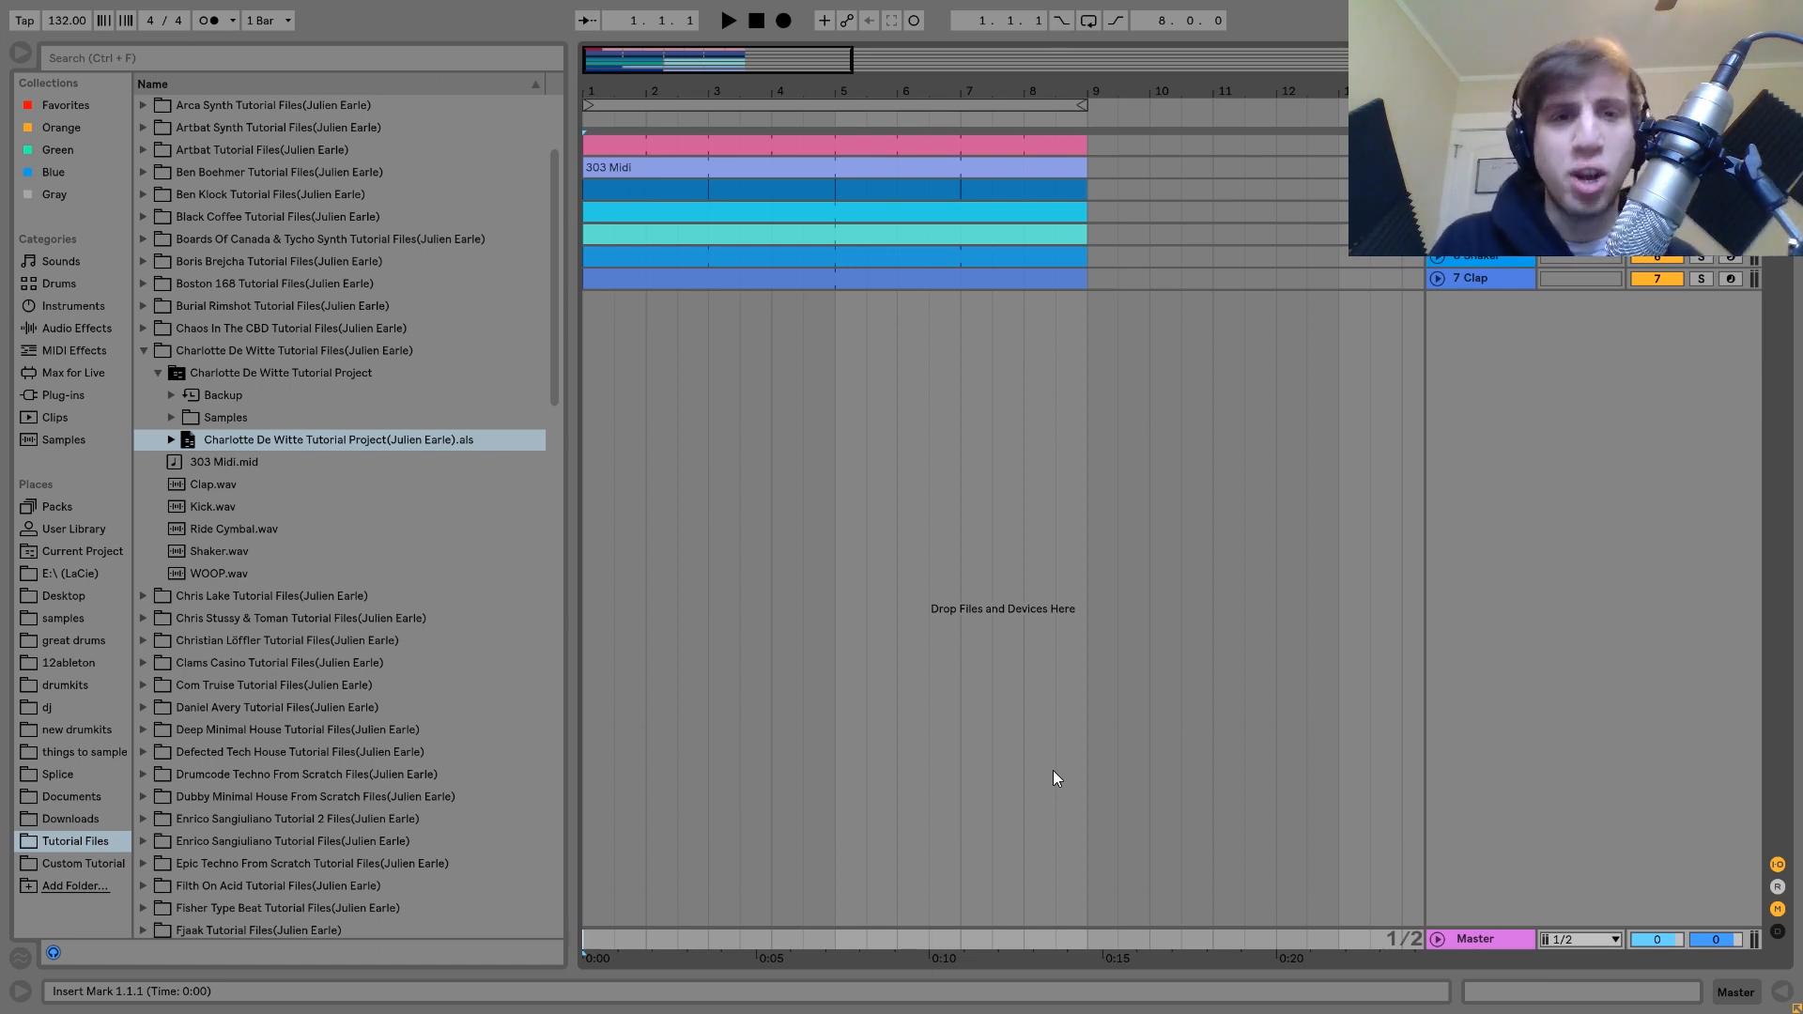
# Step: Play back the full eight-bar loop to hear all the tracks together
pyautogui.press('space')
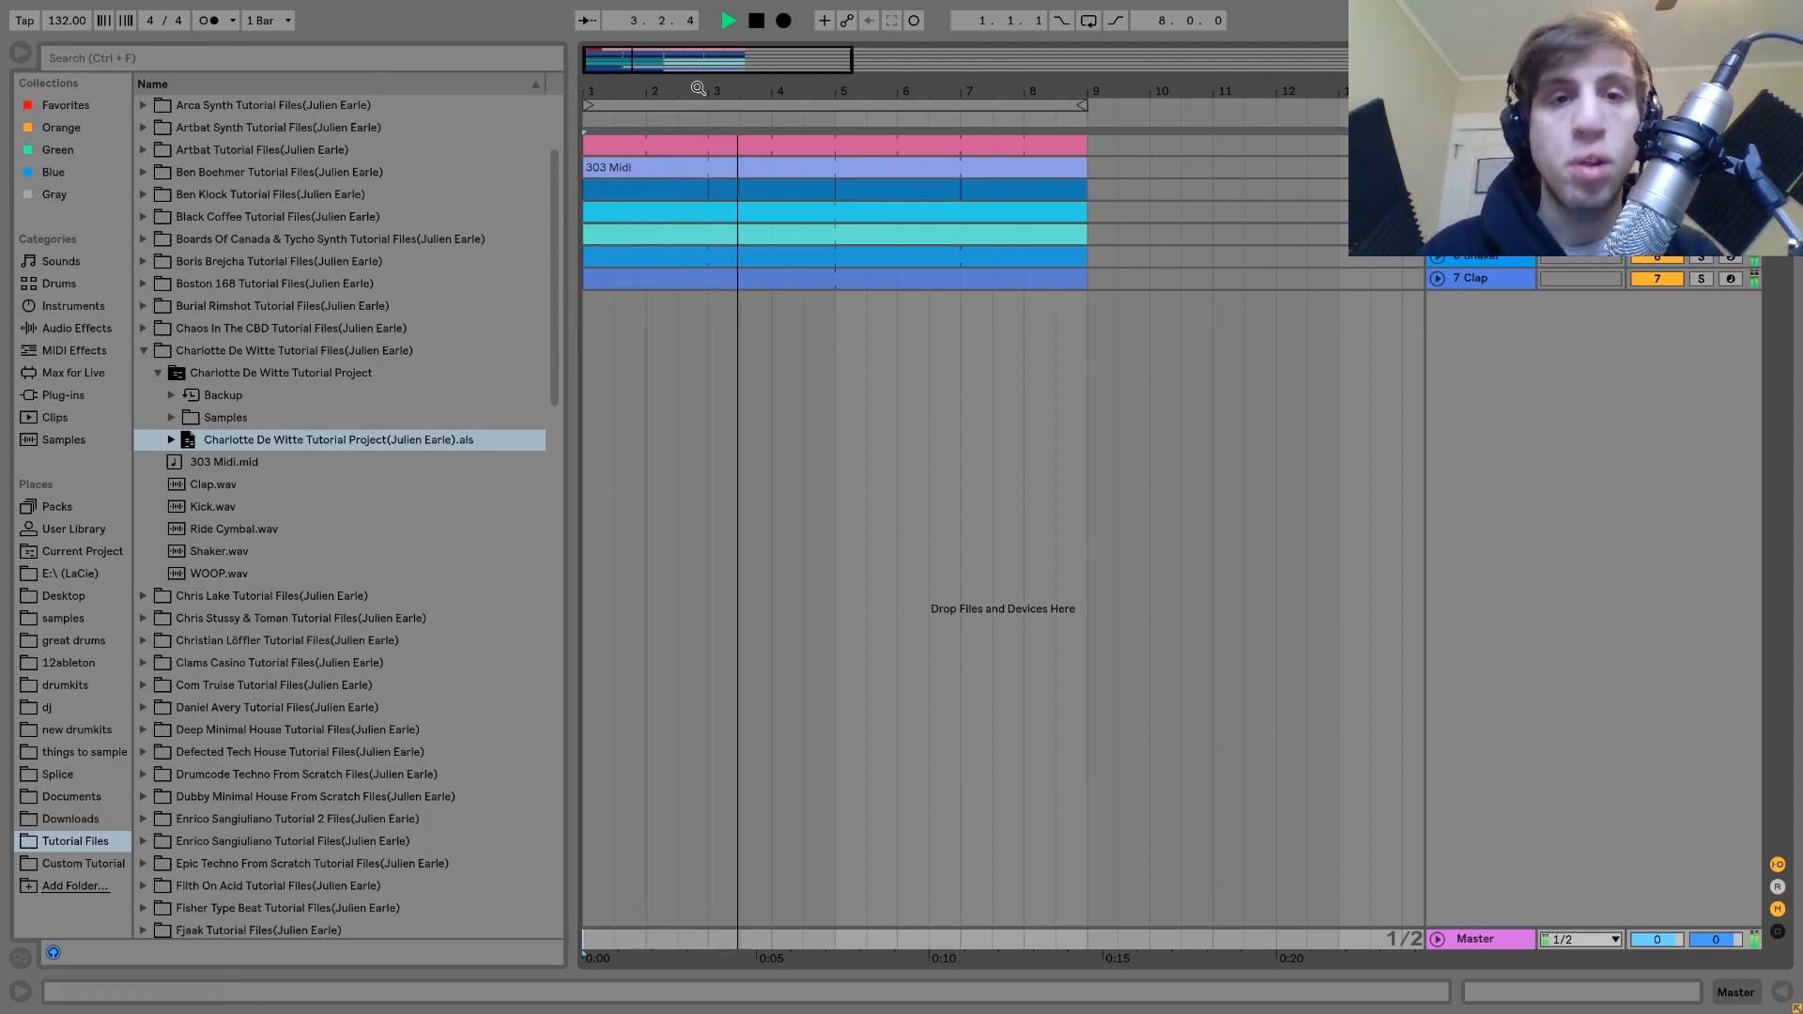
pyautogui.moveTo(702, 88); pyautogui.dragTo(665, 91)
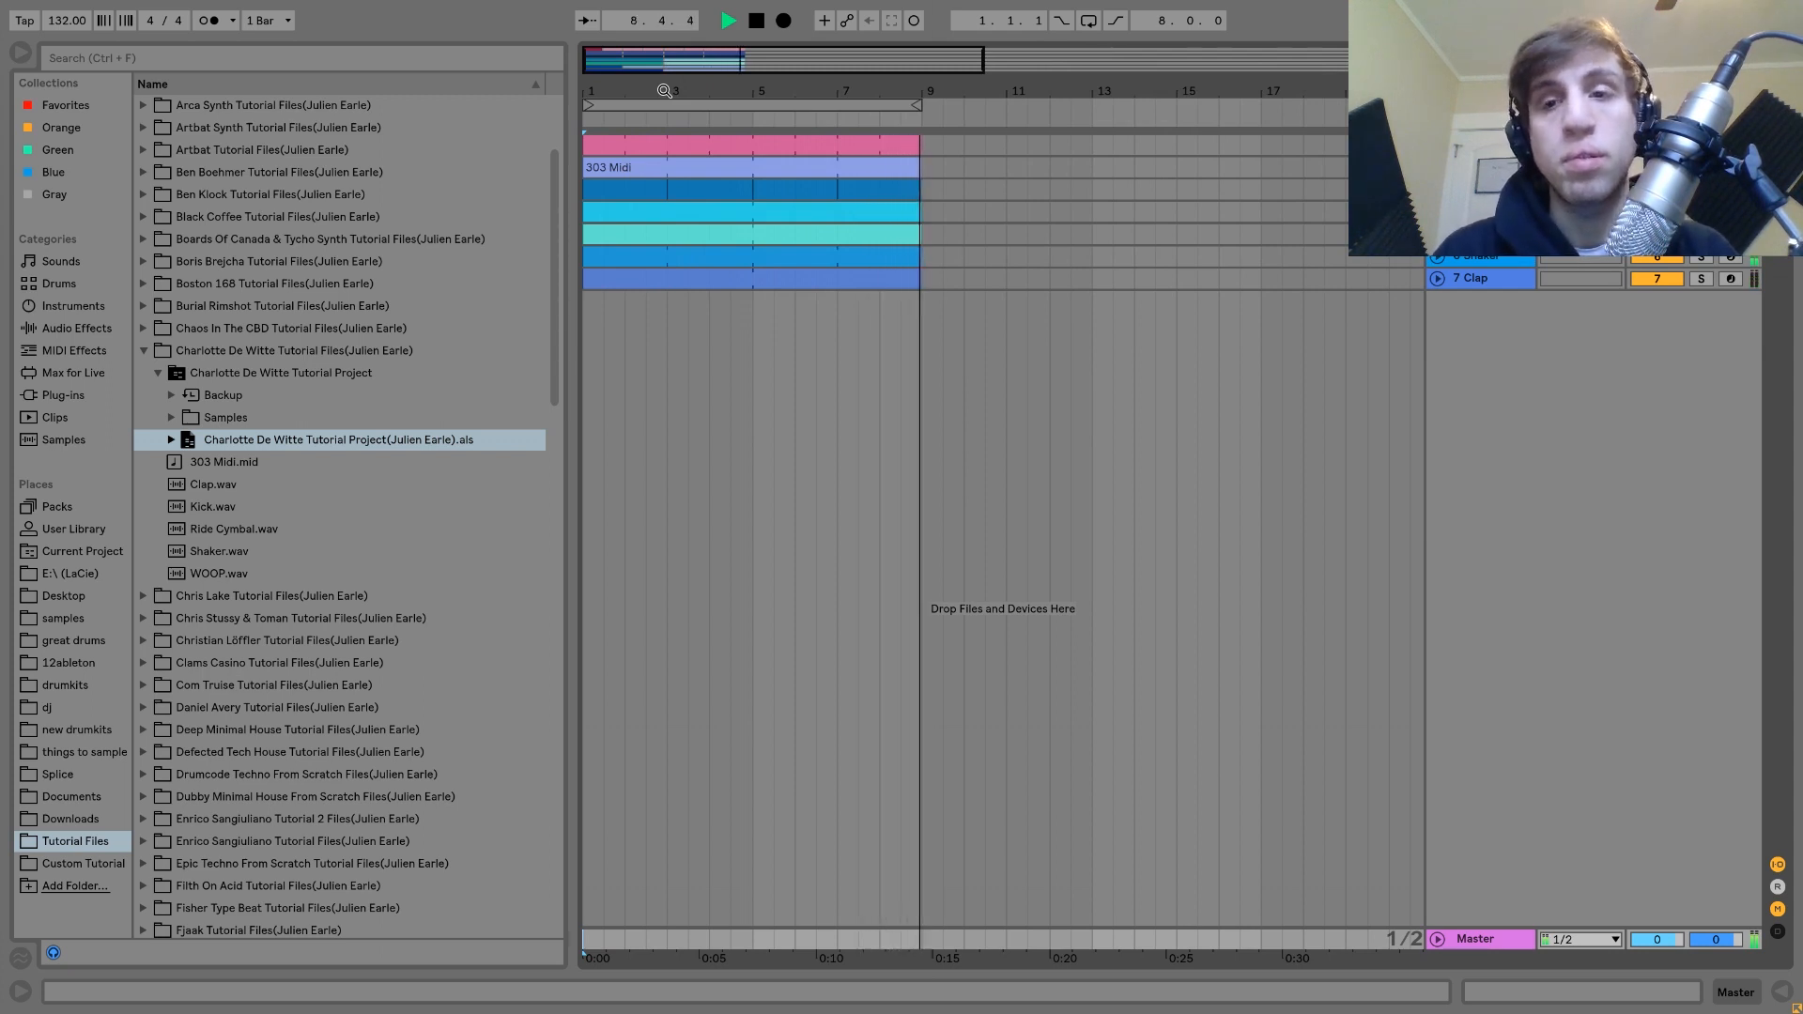
pyautogui.press('space')
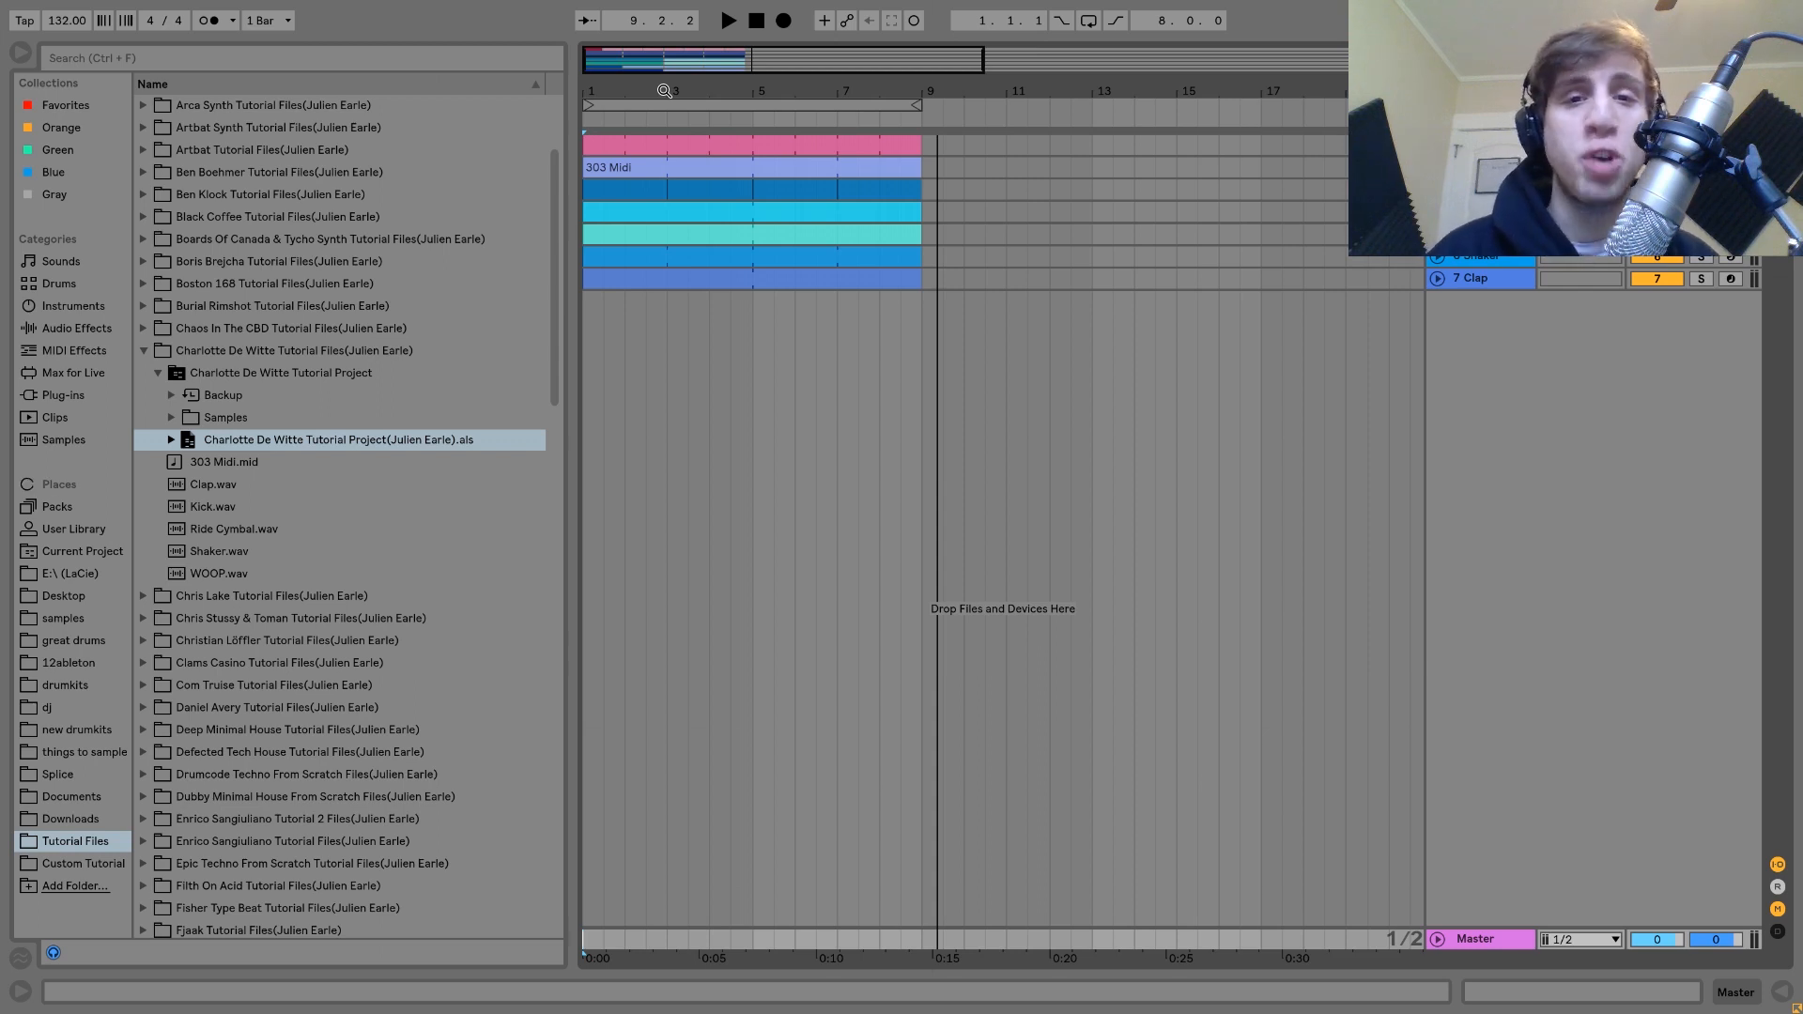
# Step: Move the eight-bar loop clips of all seven tracks from bar 1 to bar 49
pyautogui.click(661, 148)
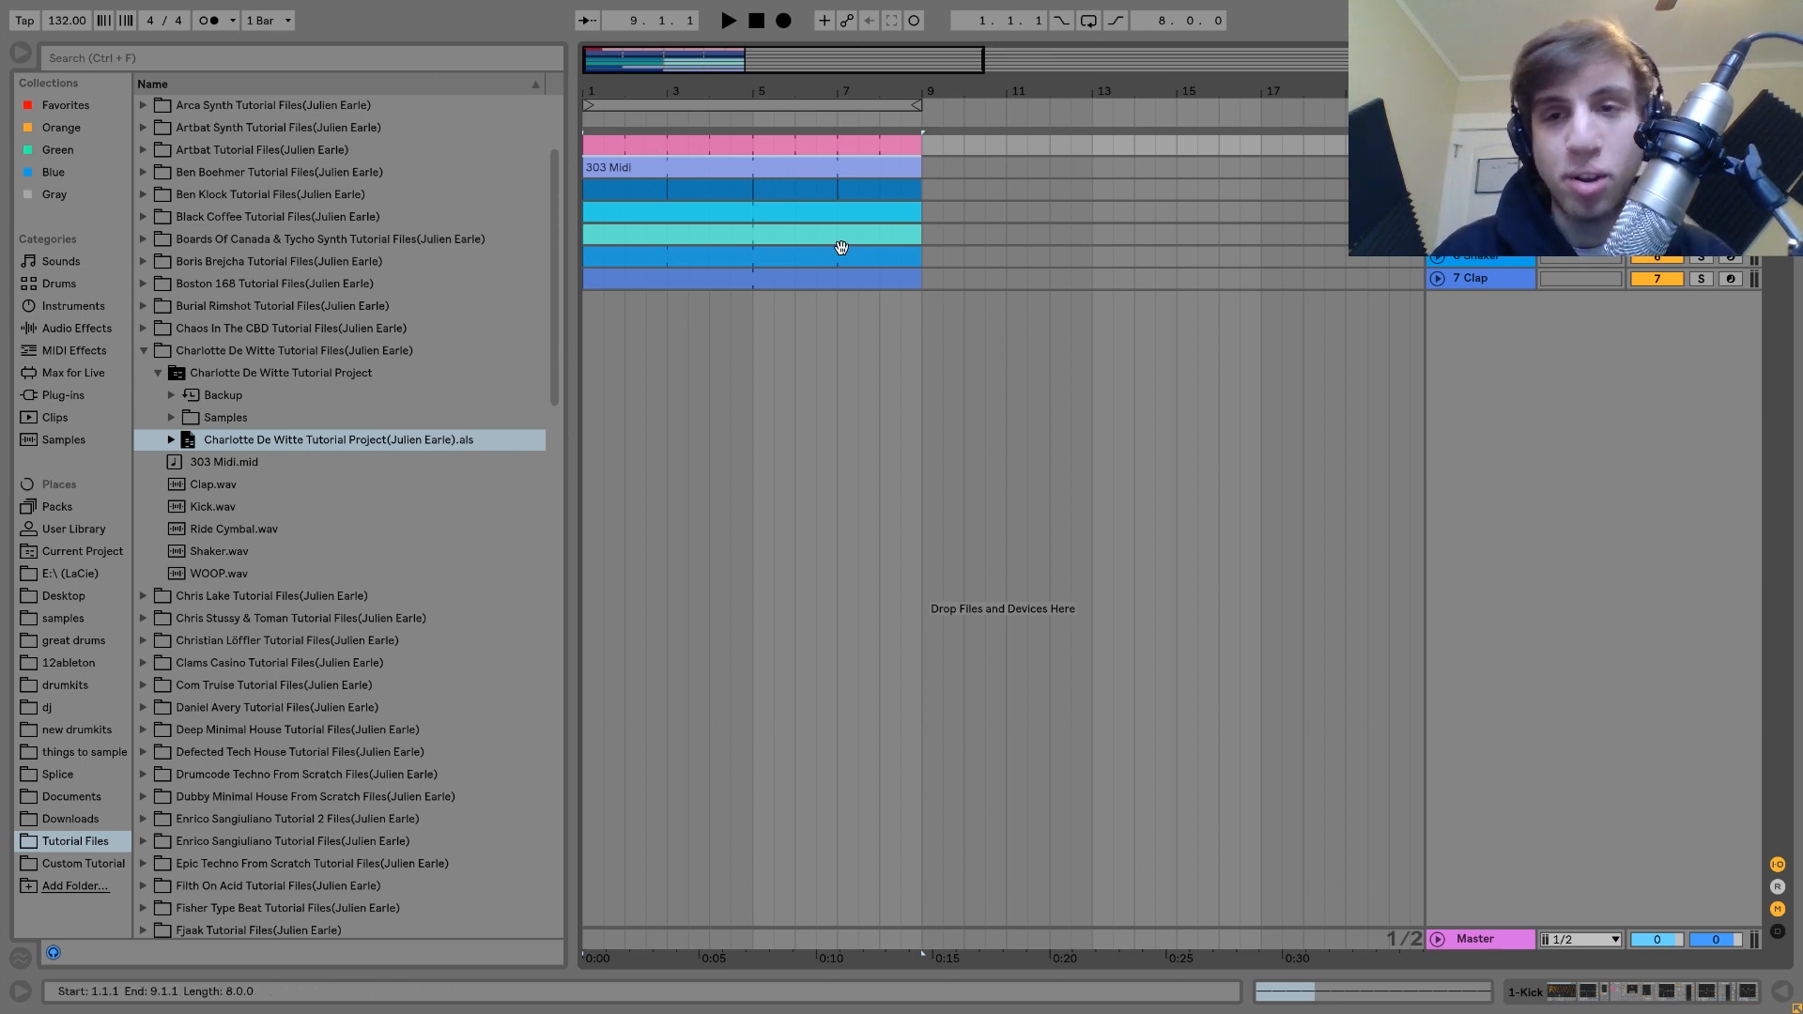
pyautogui.moveTo(739, 94); pyautogui.dragTo(739, 38)
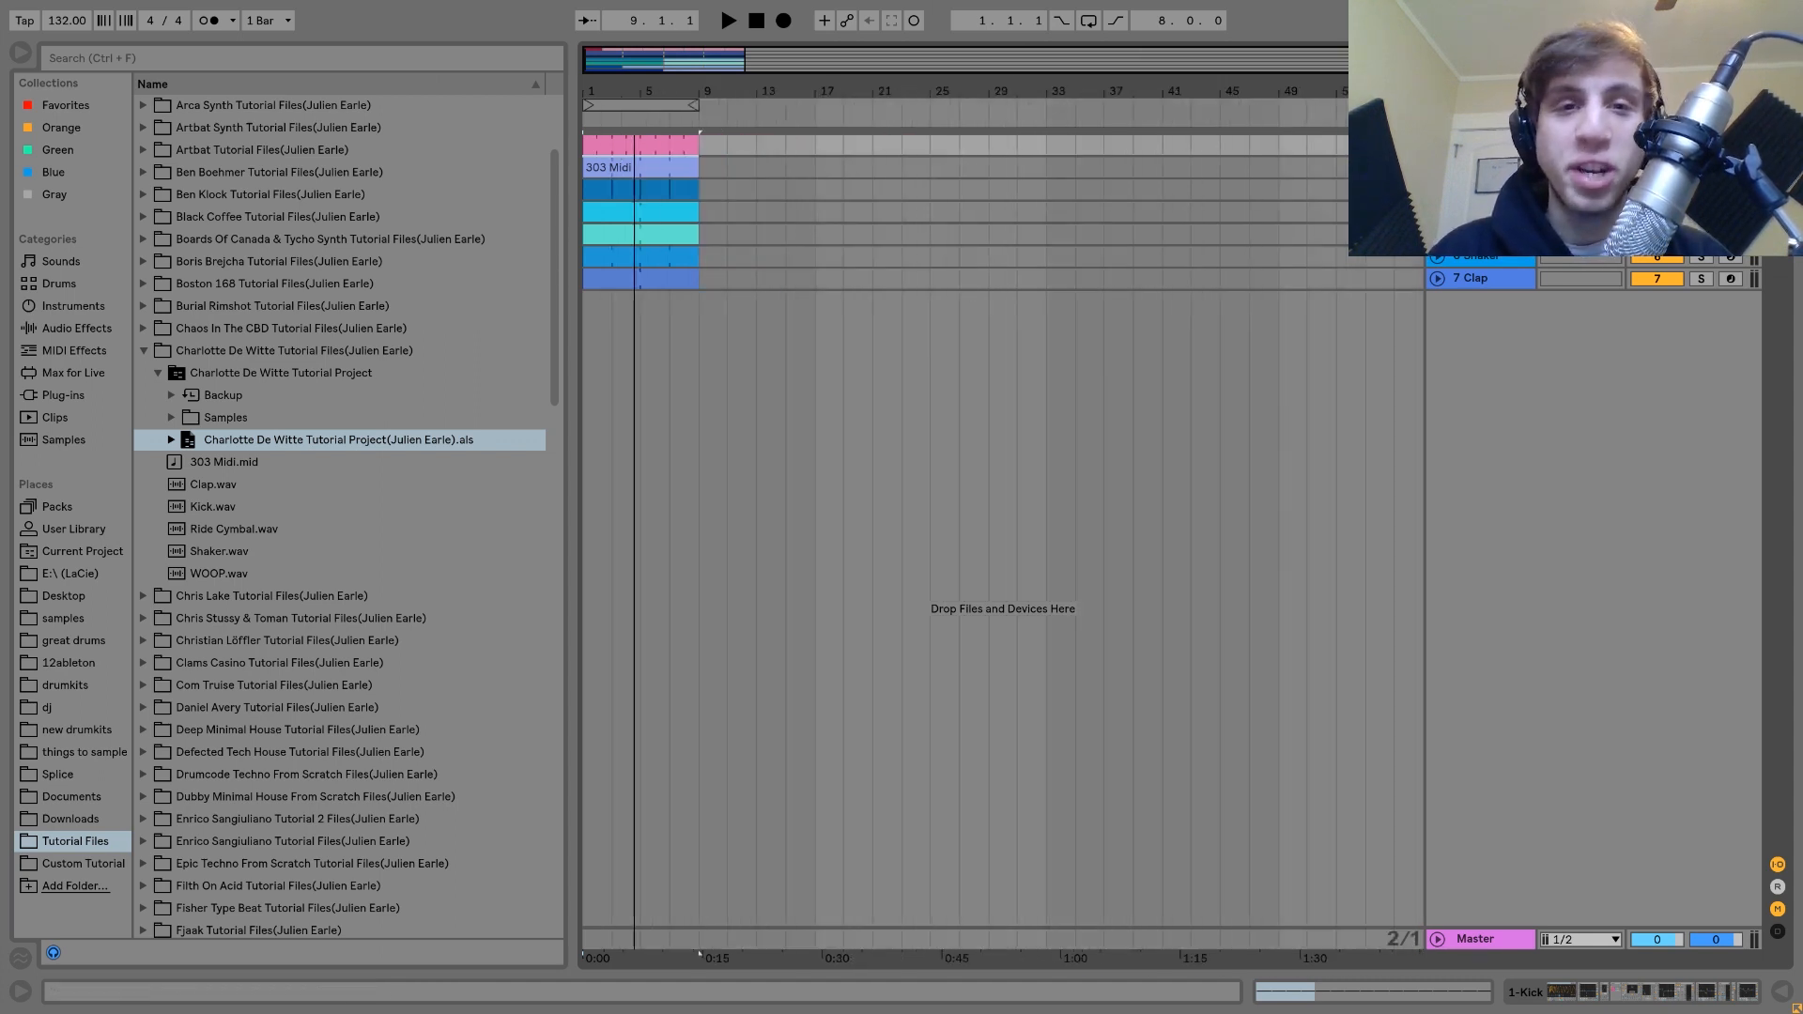
pyautogui.keyDown('shift'); pyautogui.click(740, 278); pyautogui.keyUp('shift')
pyautogui.hotkey('ctrl', 'x')
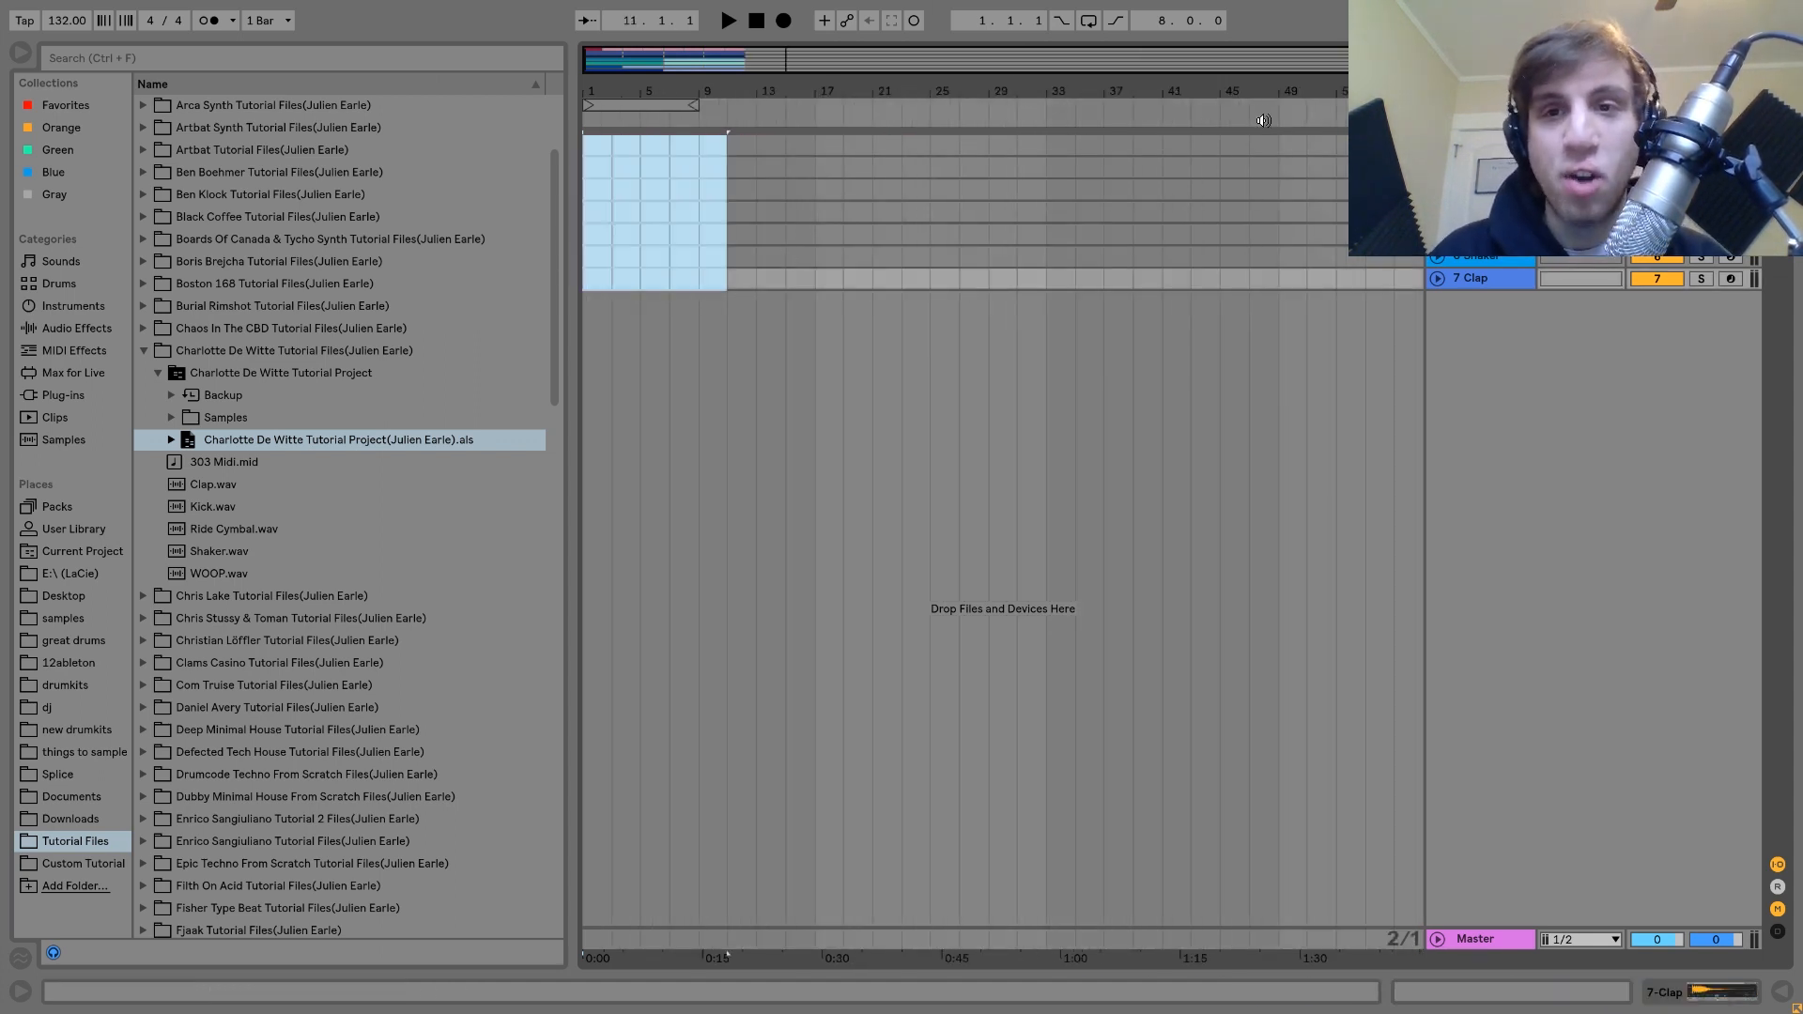
pyautogui.click(1276, 149)
pyautogui.hotkey('ctrl', 'v')
pyautogui.click(1309, 148)
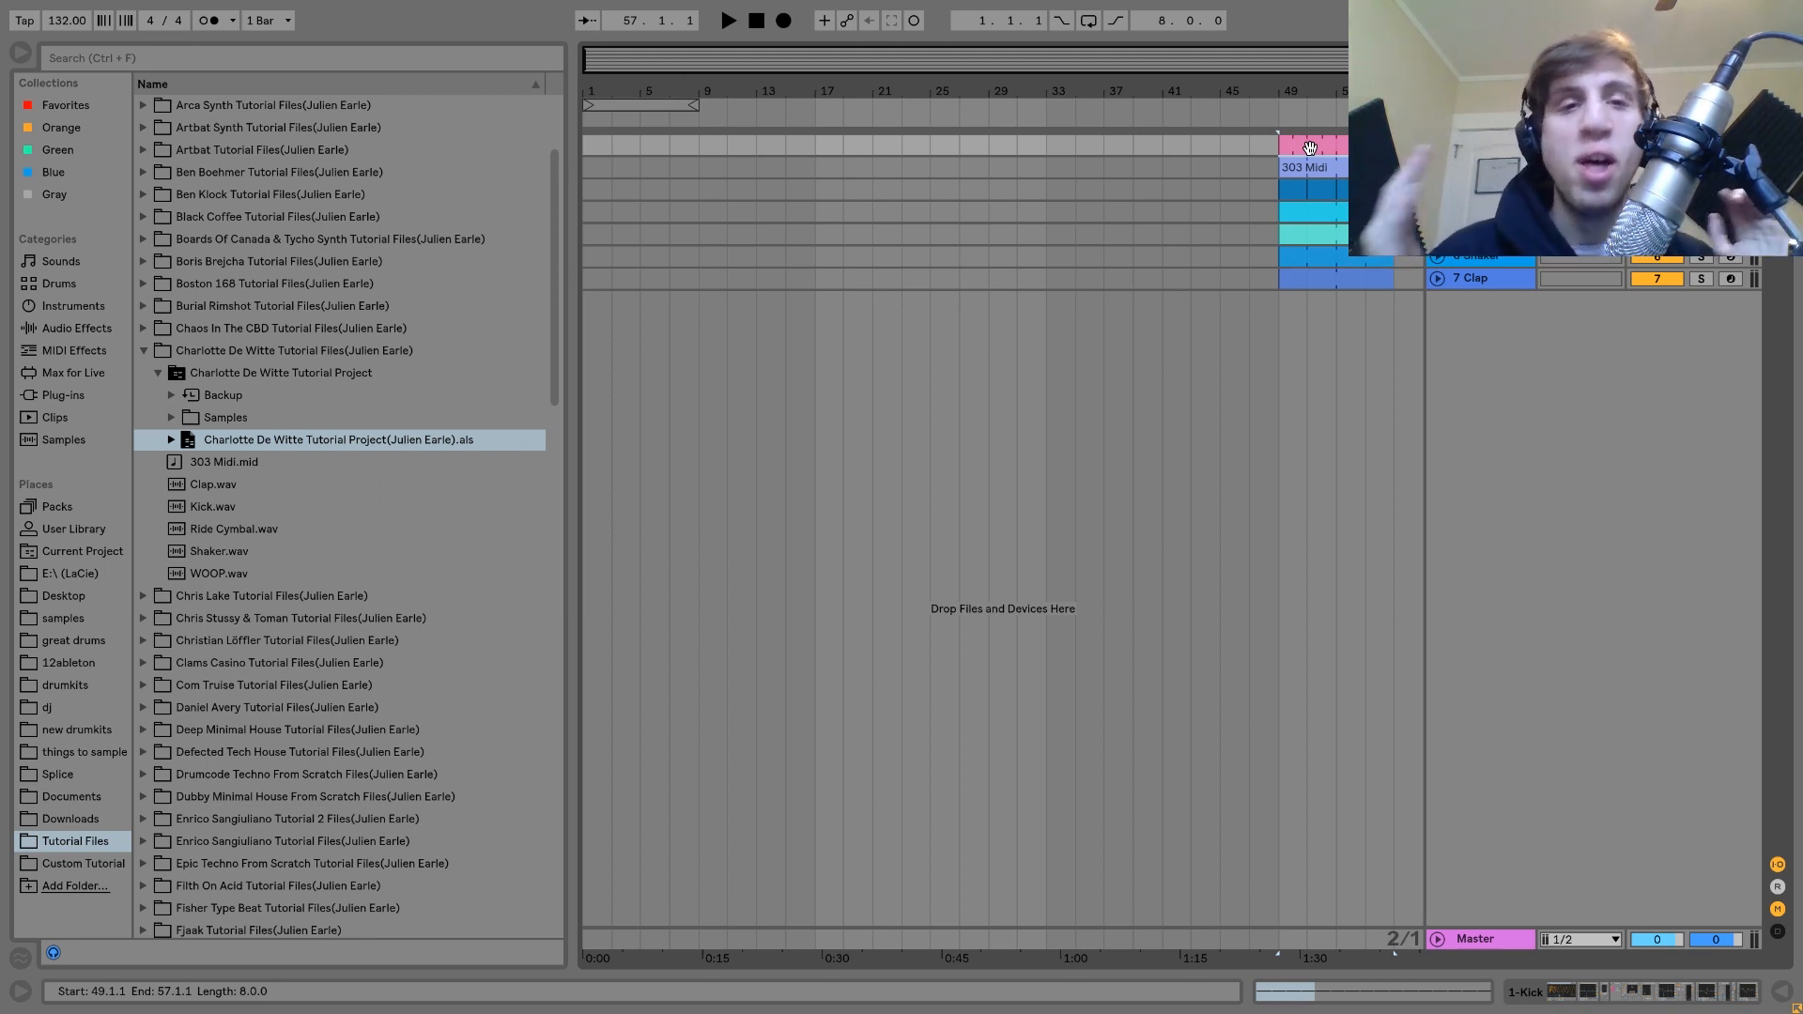
# Step: Copy the kick clip from bar 49 to bar 1 and play it from the start
pyautogui.click(601, 138)
pyautogui.moveTo(608, 167); pyautogui.dragTo(710, 257)
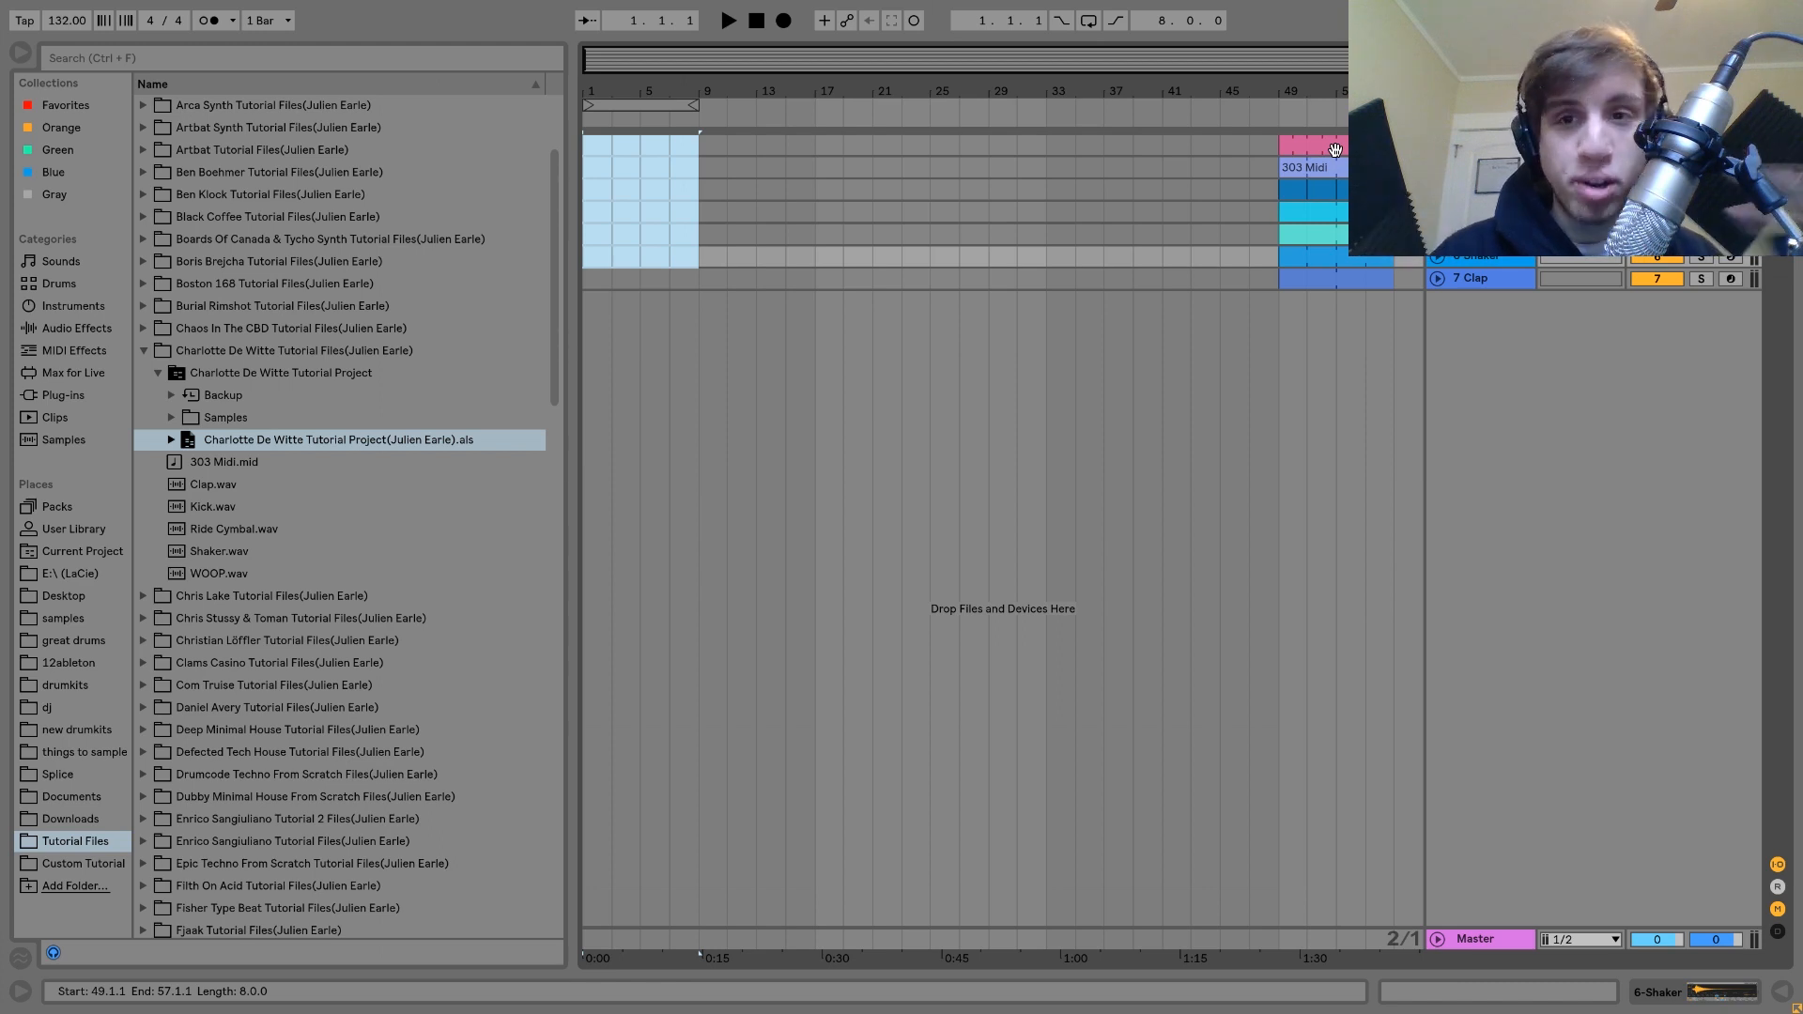
pyautogui.click(1334, 150)
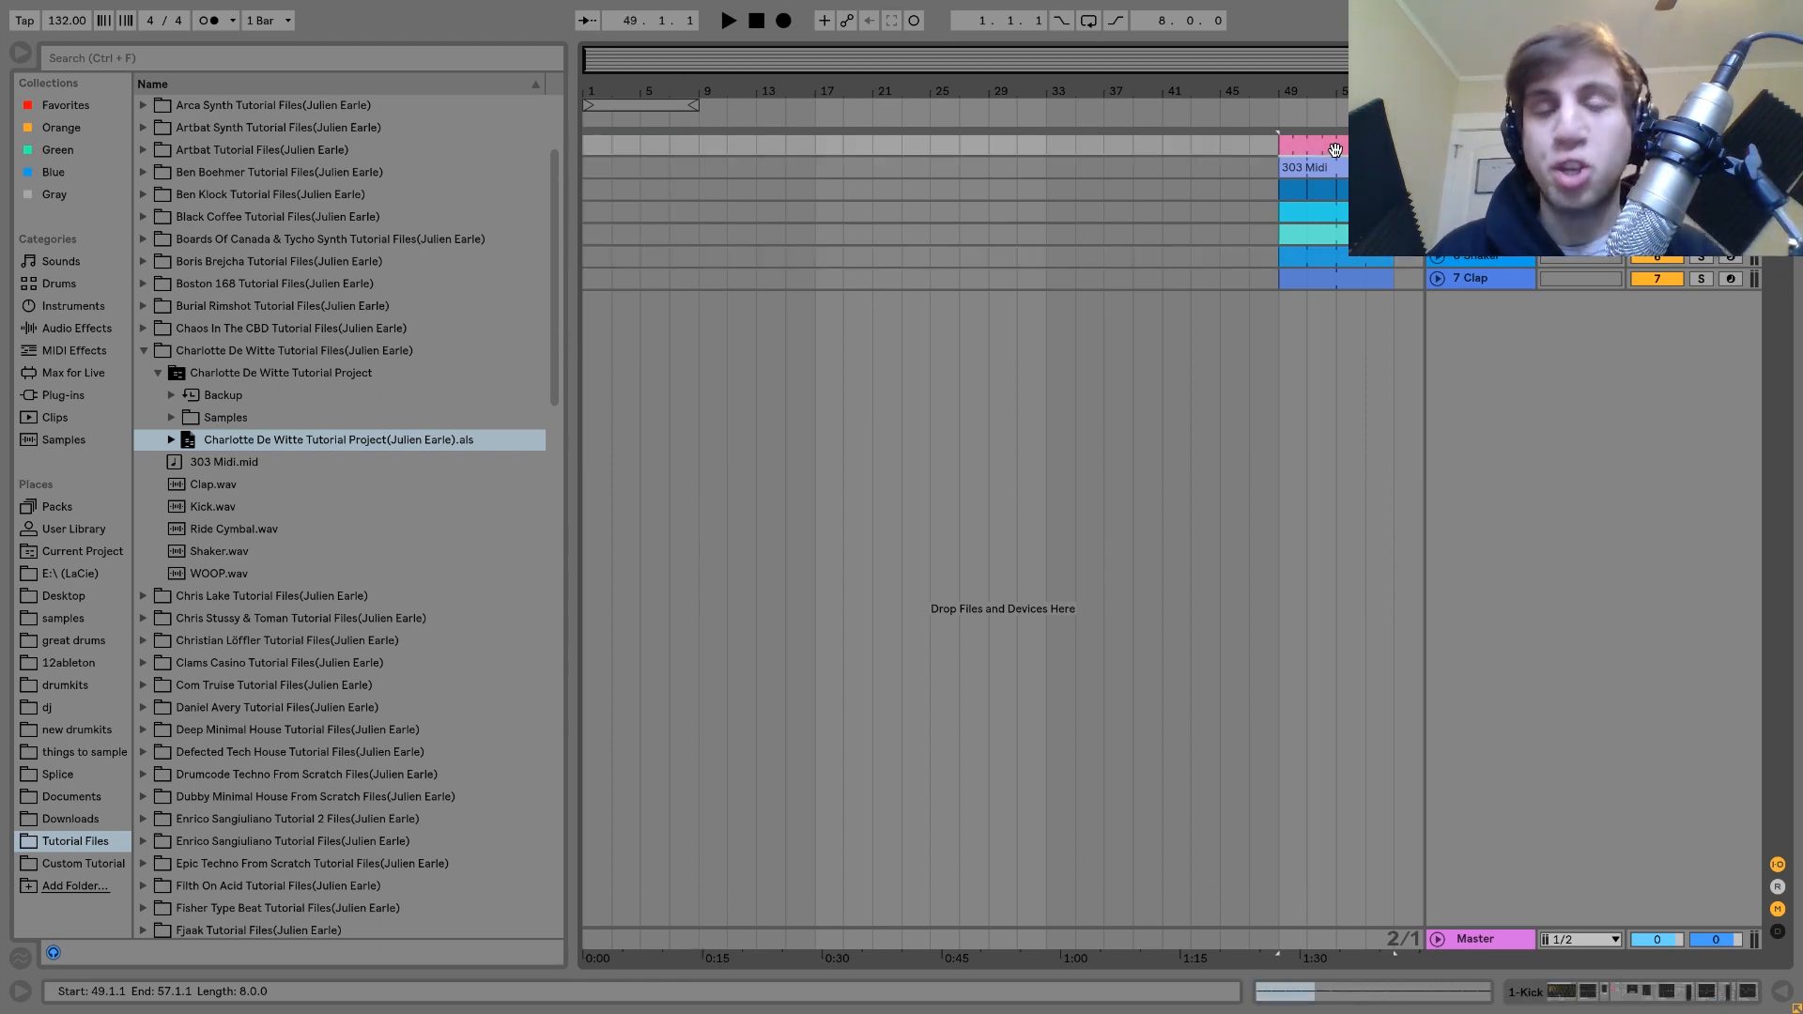
pyautogui.moveTo(1334, 150); pyautogui.dragTo(629, 146)
pyautogui.press('space')
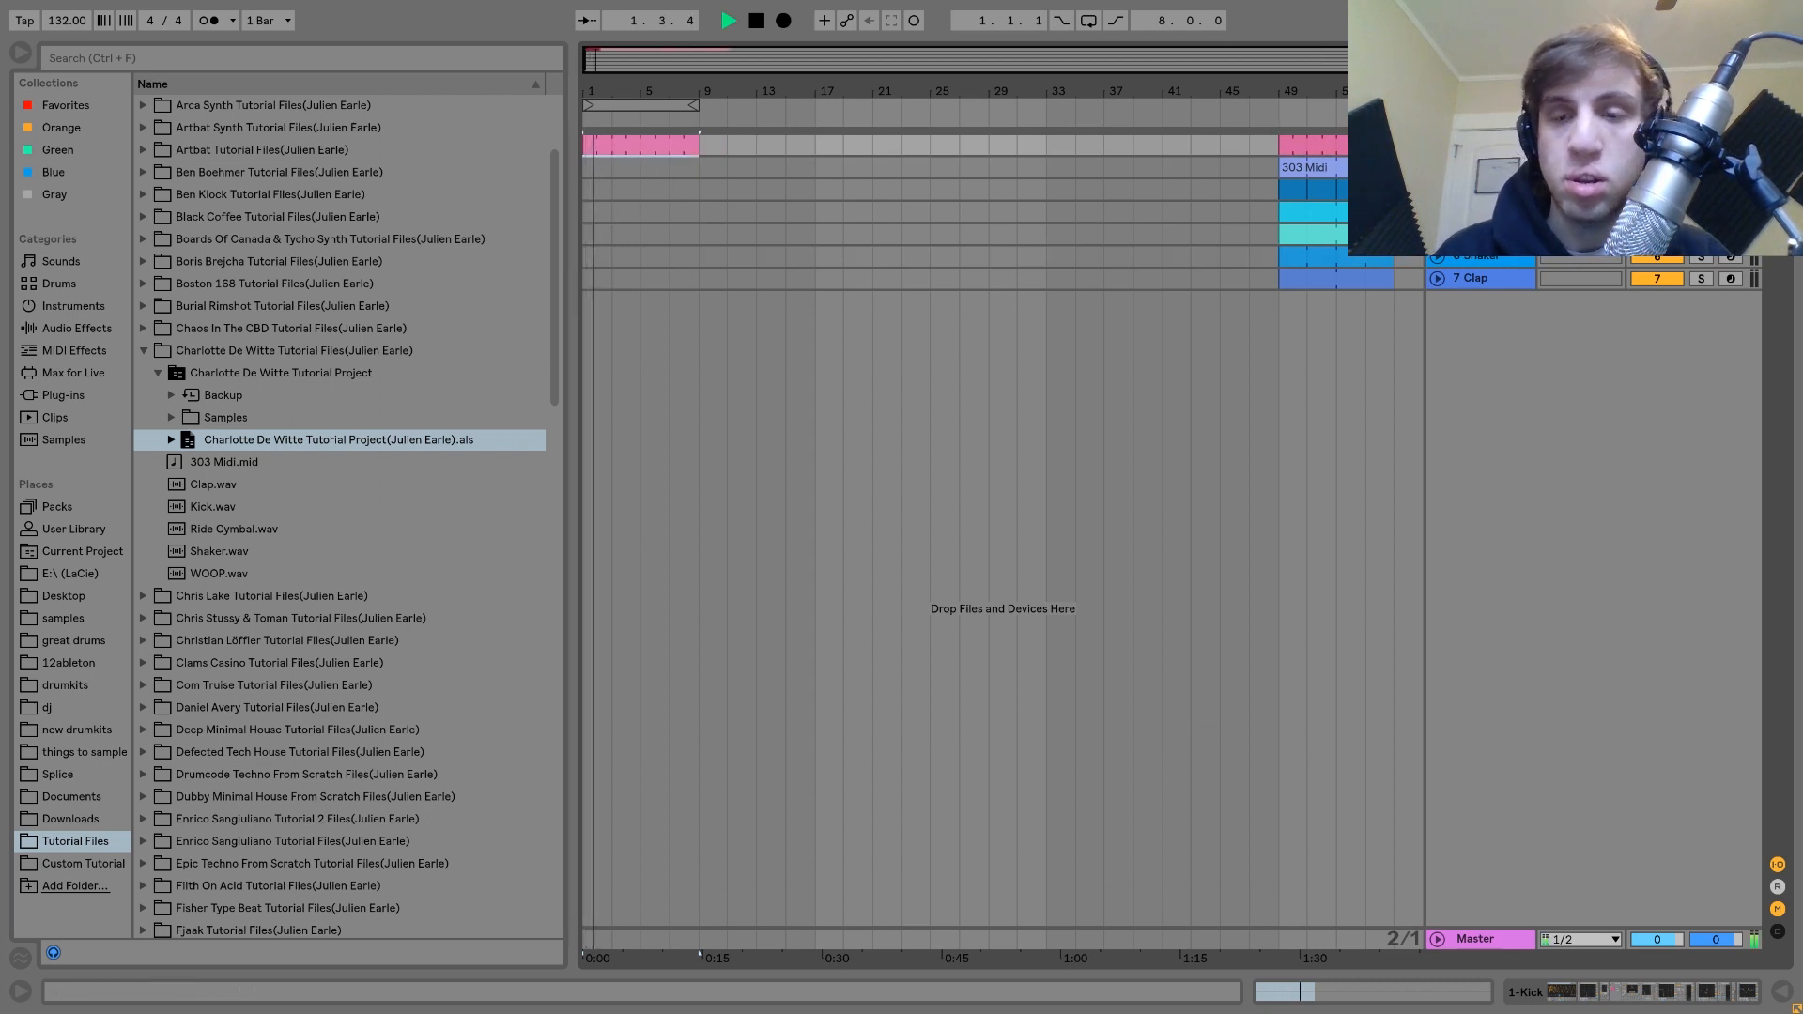
pyautogui.press('space')
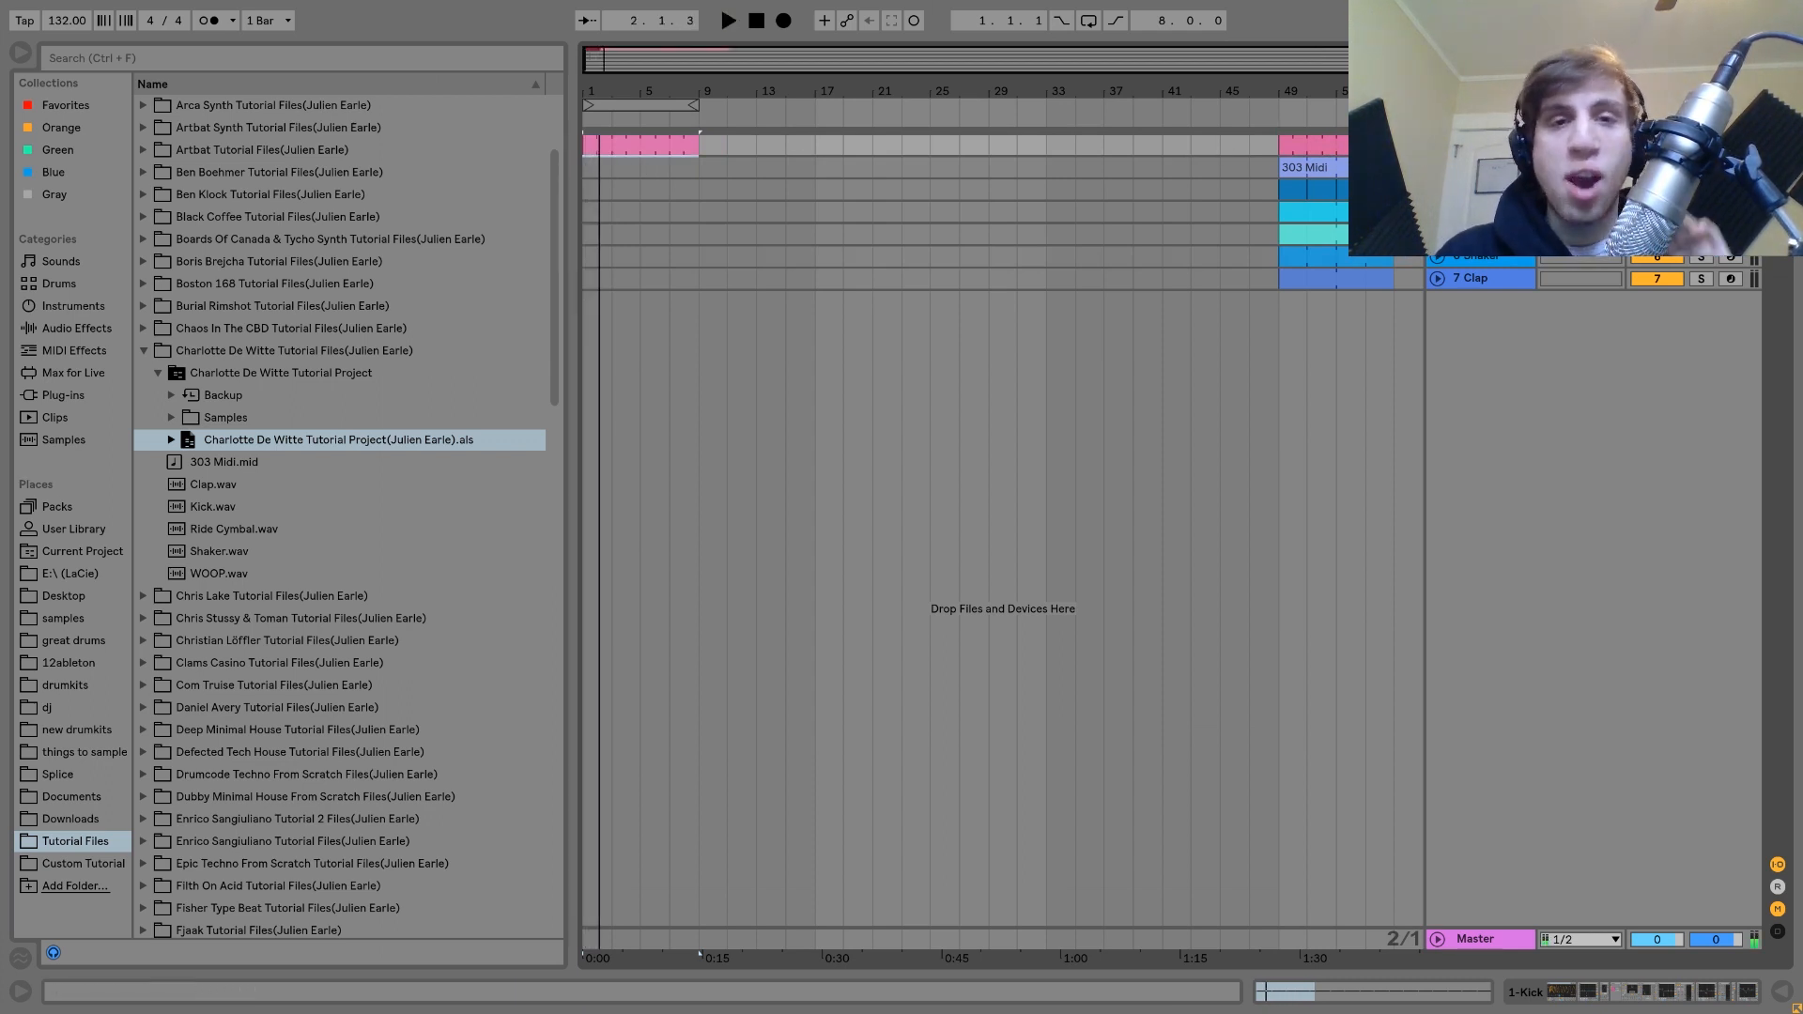
# Step: Unfold all tracks in the arrangement to view the contents of their clips
pyautogui.click(1437, 145)
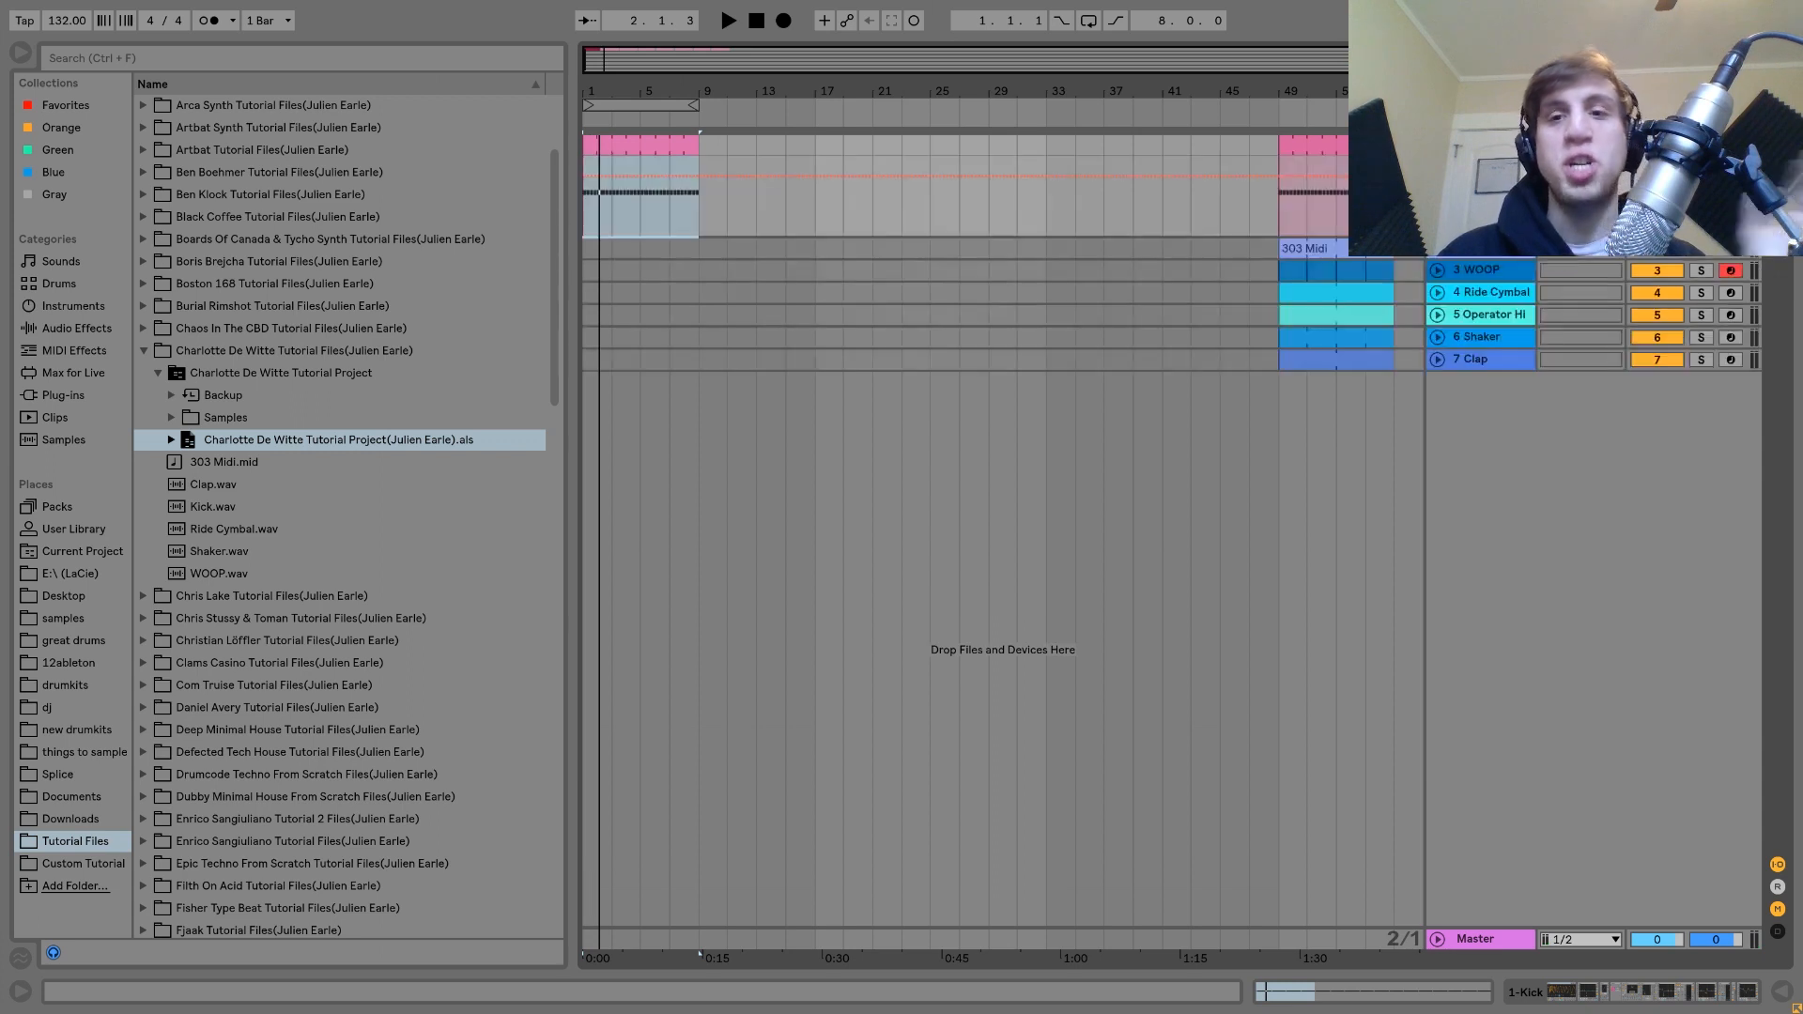
pyautogui.click(1436, 248)
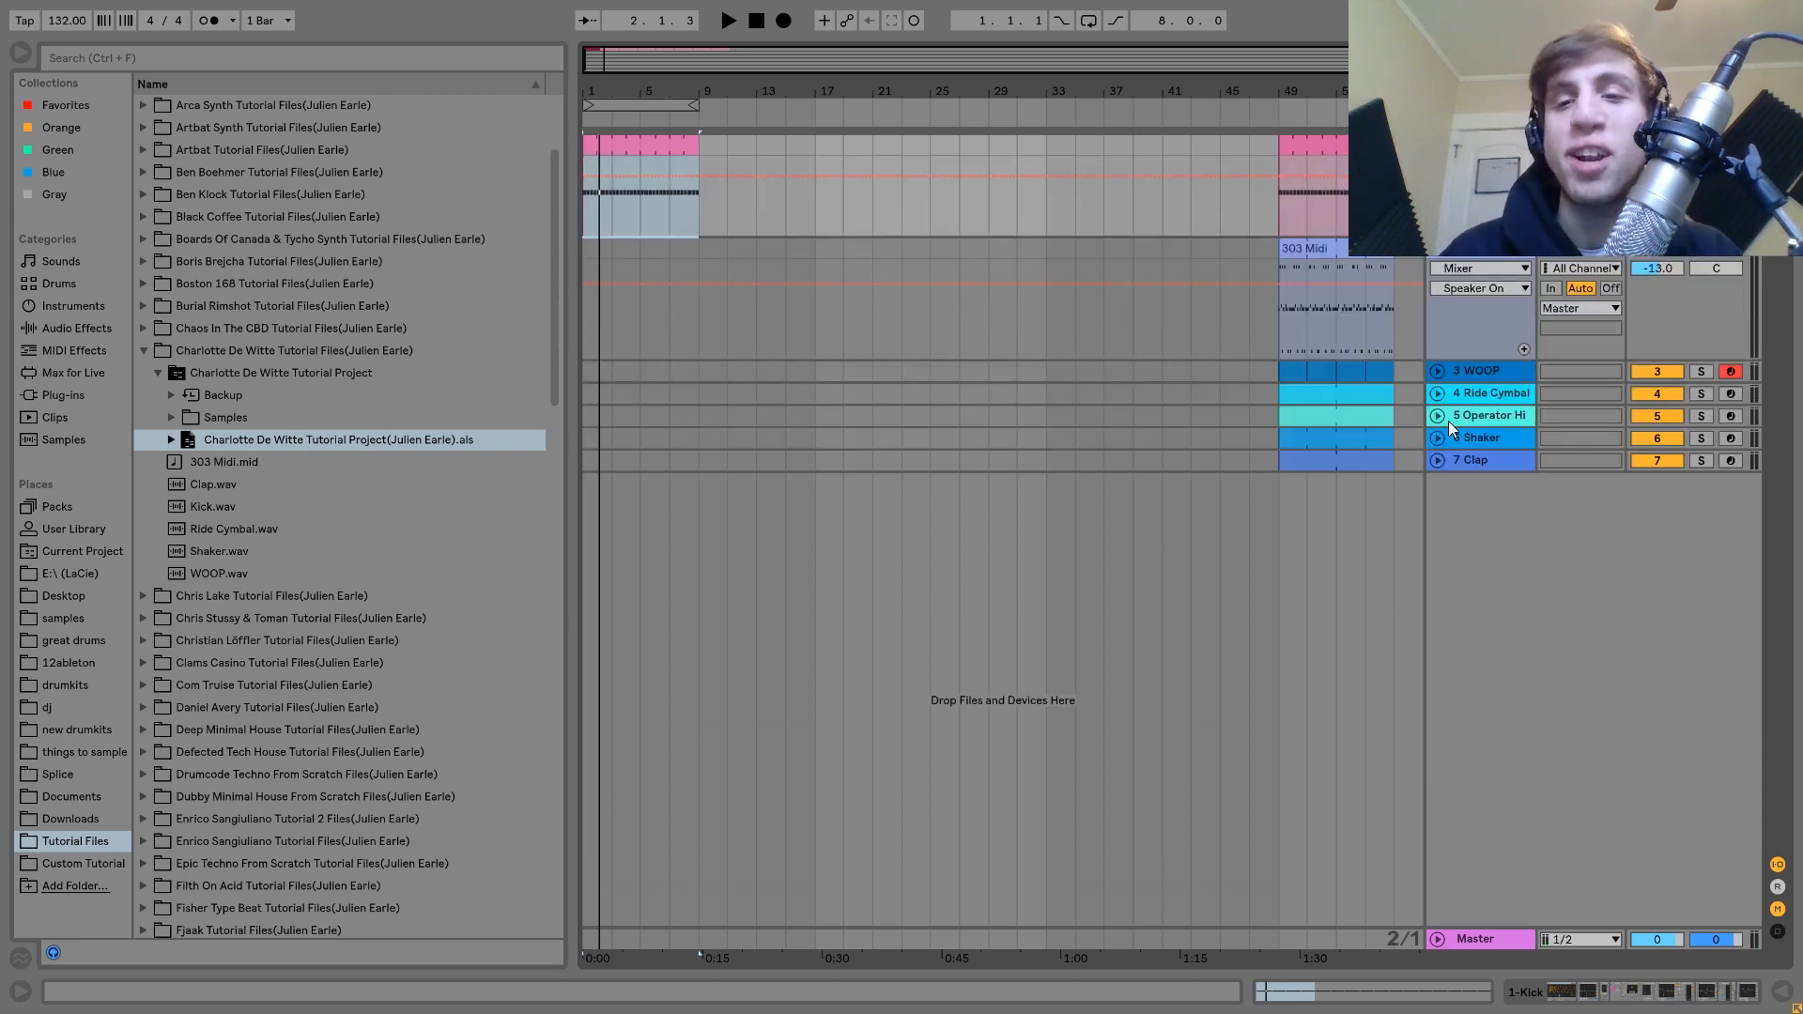
pyautogui.click(1457, 462)
pyautogui.hotkey('ctrl', 'a')
pyautogui.click(1439, 460)
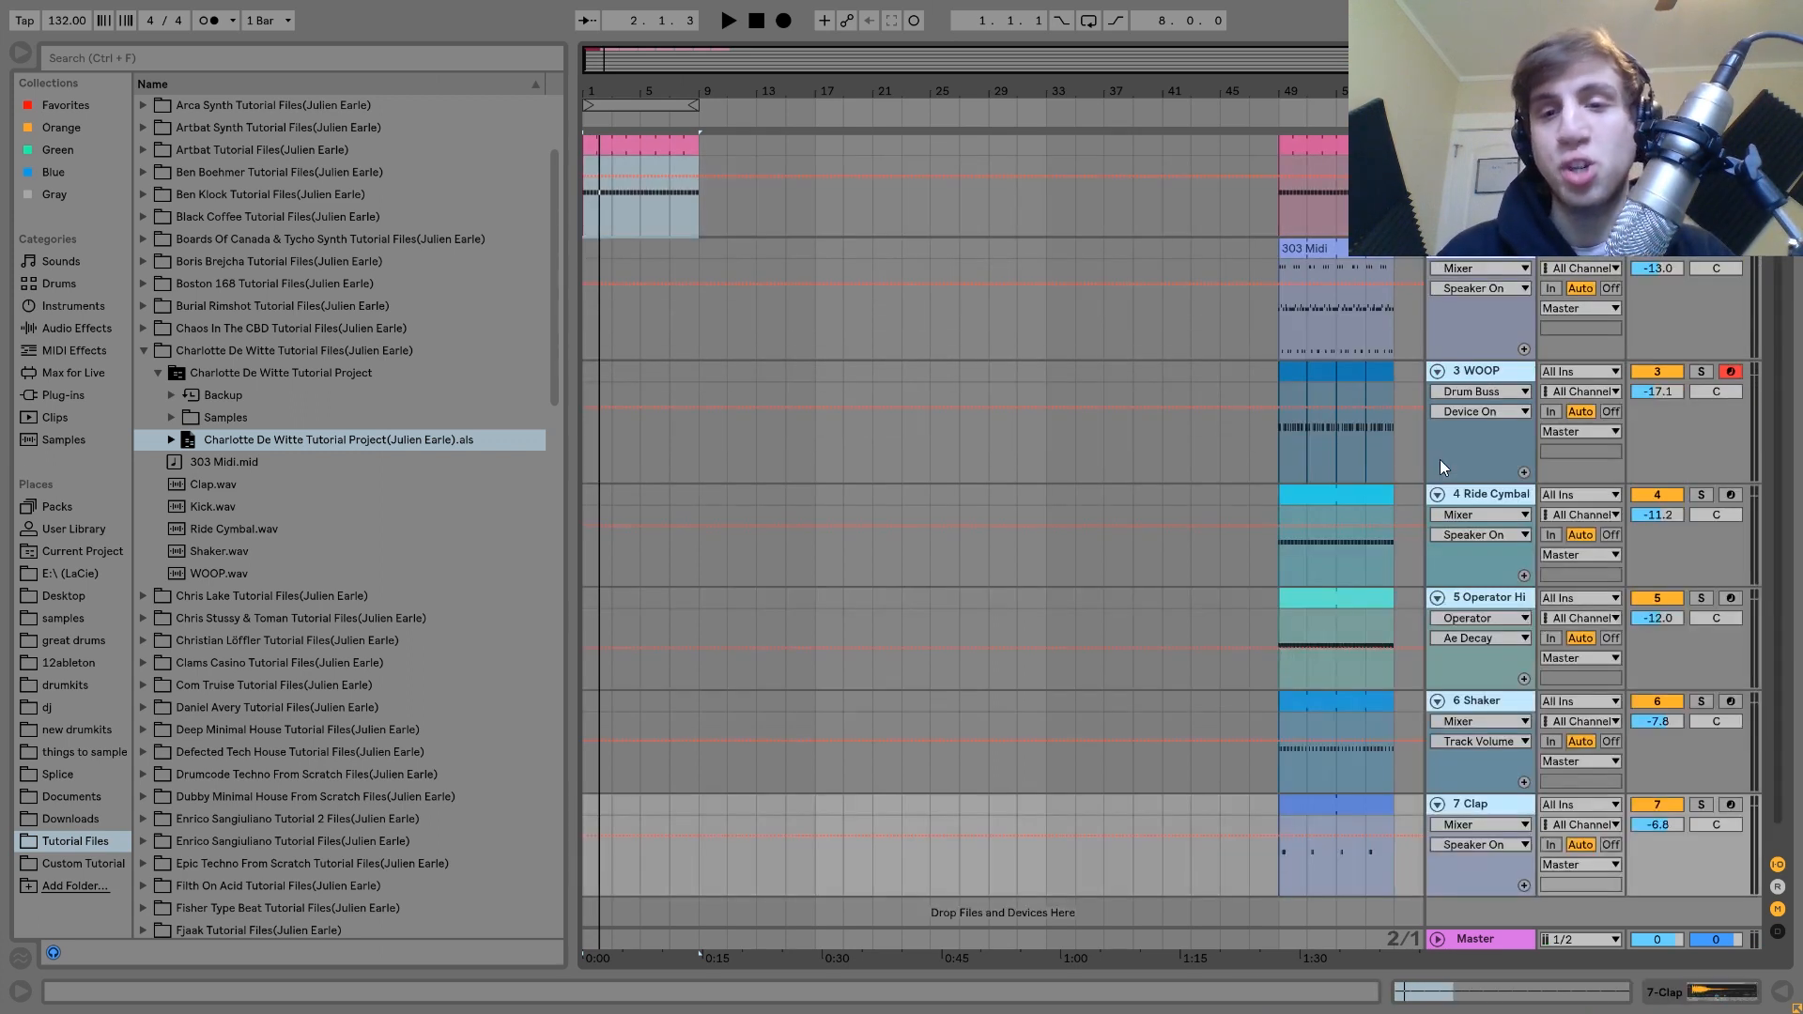
pyautogui.click(1481, 366)
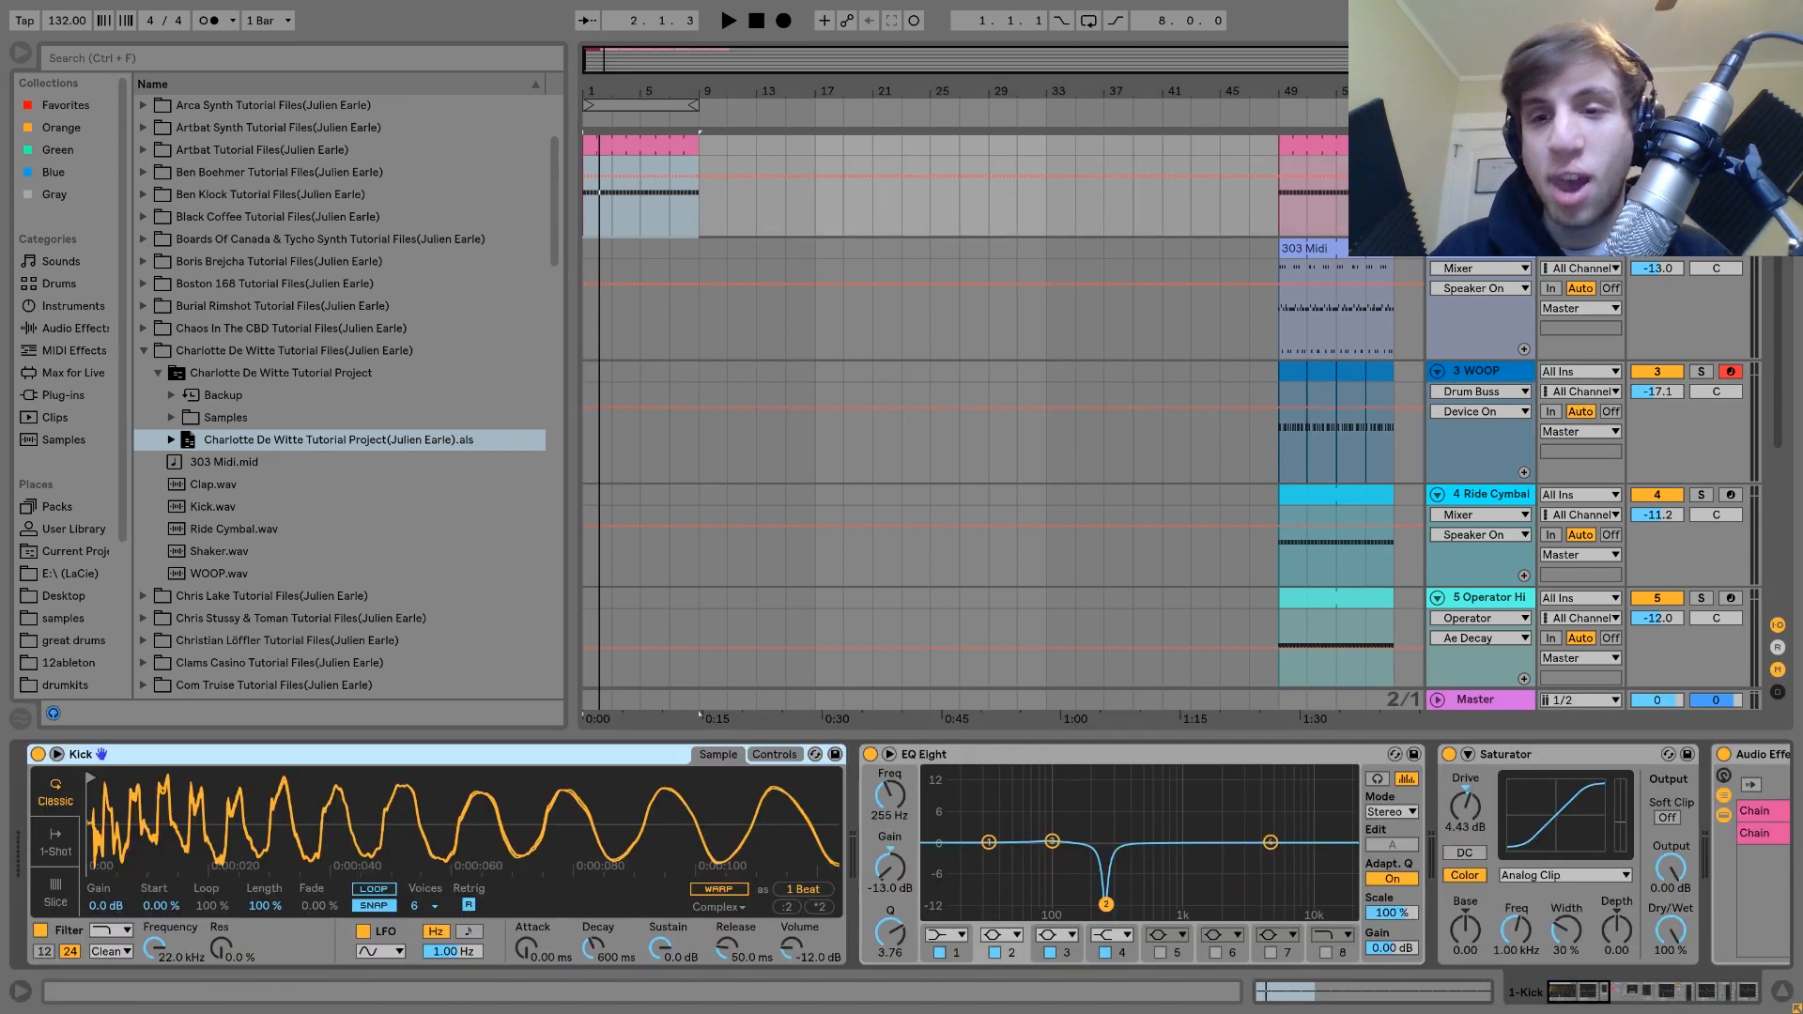
# Step: Copy the Operator hi-hat clip from bar 49 to bar 1 and start playback
pyautogui.scroll(-3, 1309, 408)
pyautogui.moveTo(1314, 493); pyautogui.dragTo(645, 496)
pyautogui.press('space')
pyautogui.scroll(3, 1168, 305)
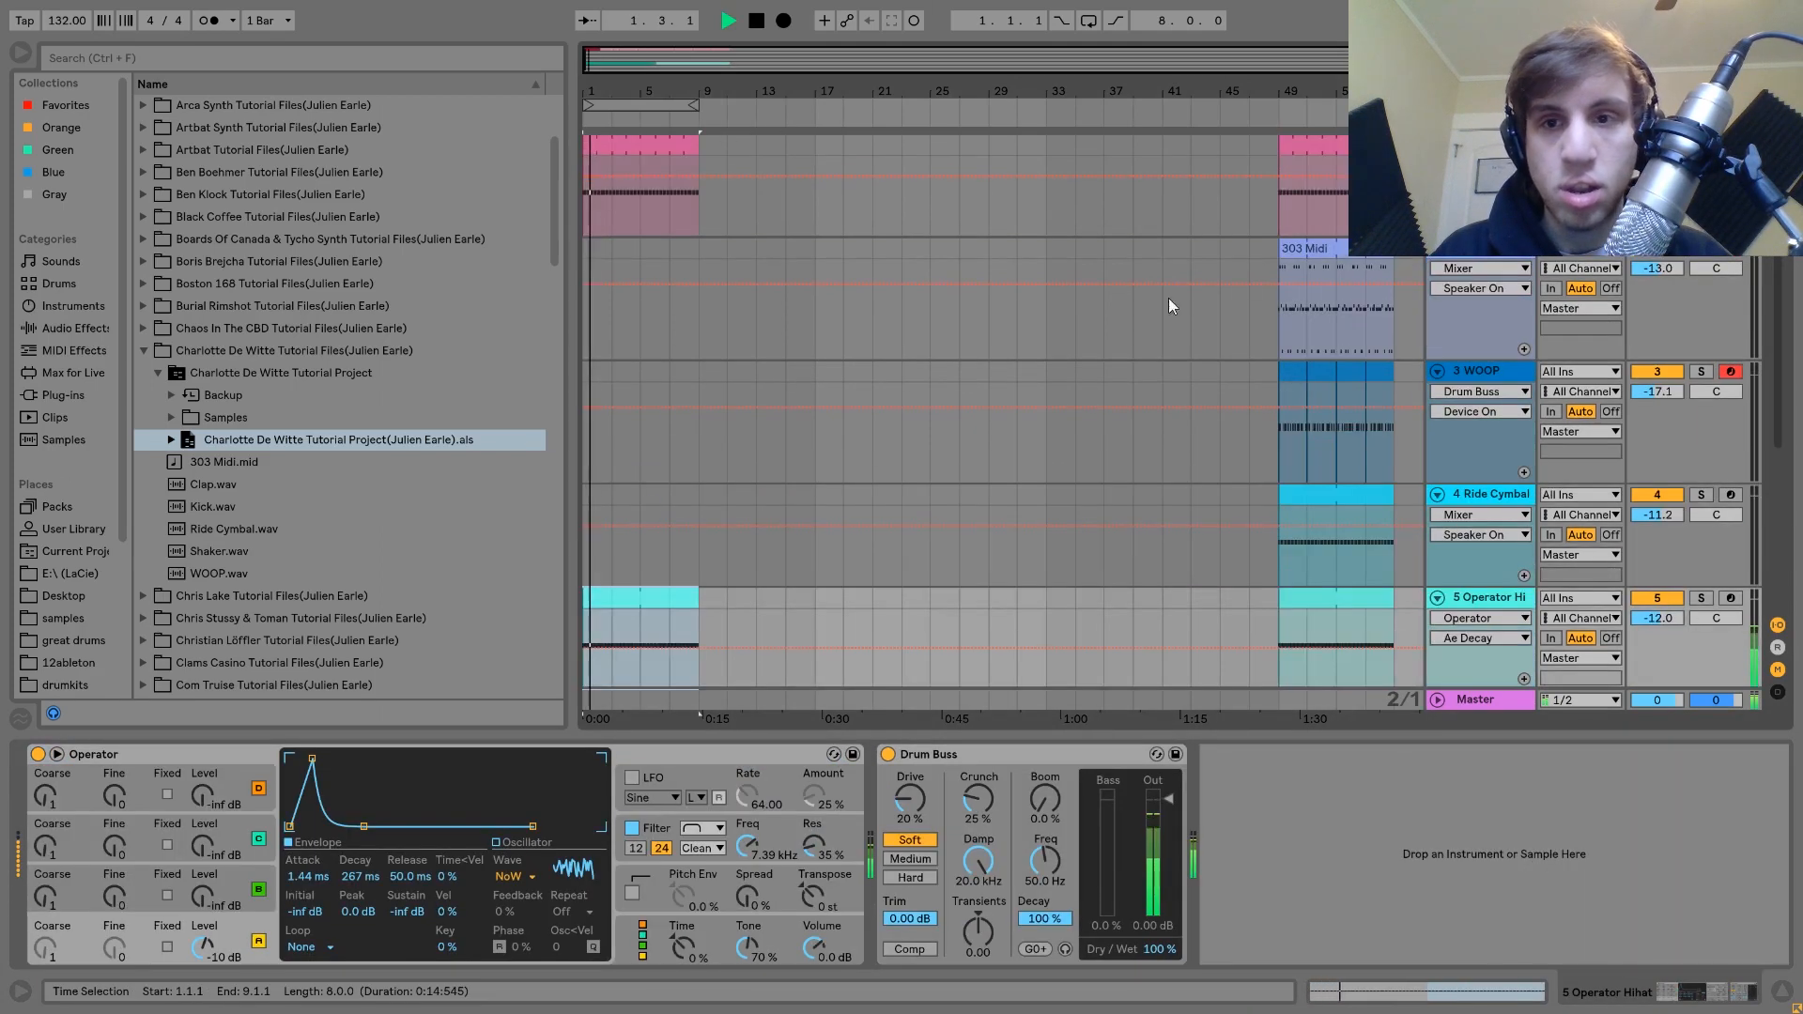
# Step: Fold all tracks in the arrangement back to their compact height
pyautogui.click(1481, 146)
pyautogui.hotkey('ctrl', 'a')
pyautogui.click(1436, 146)
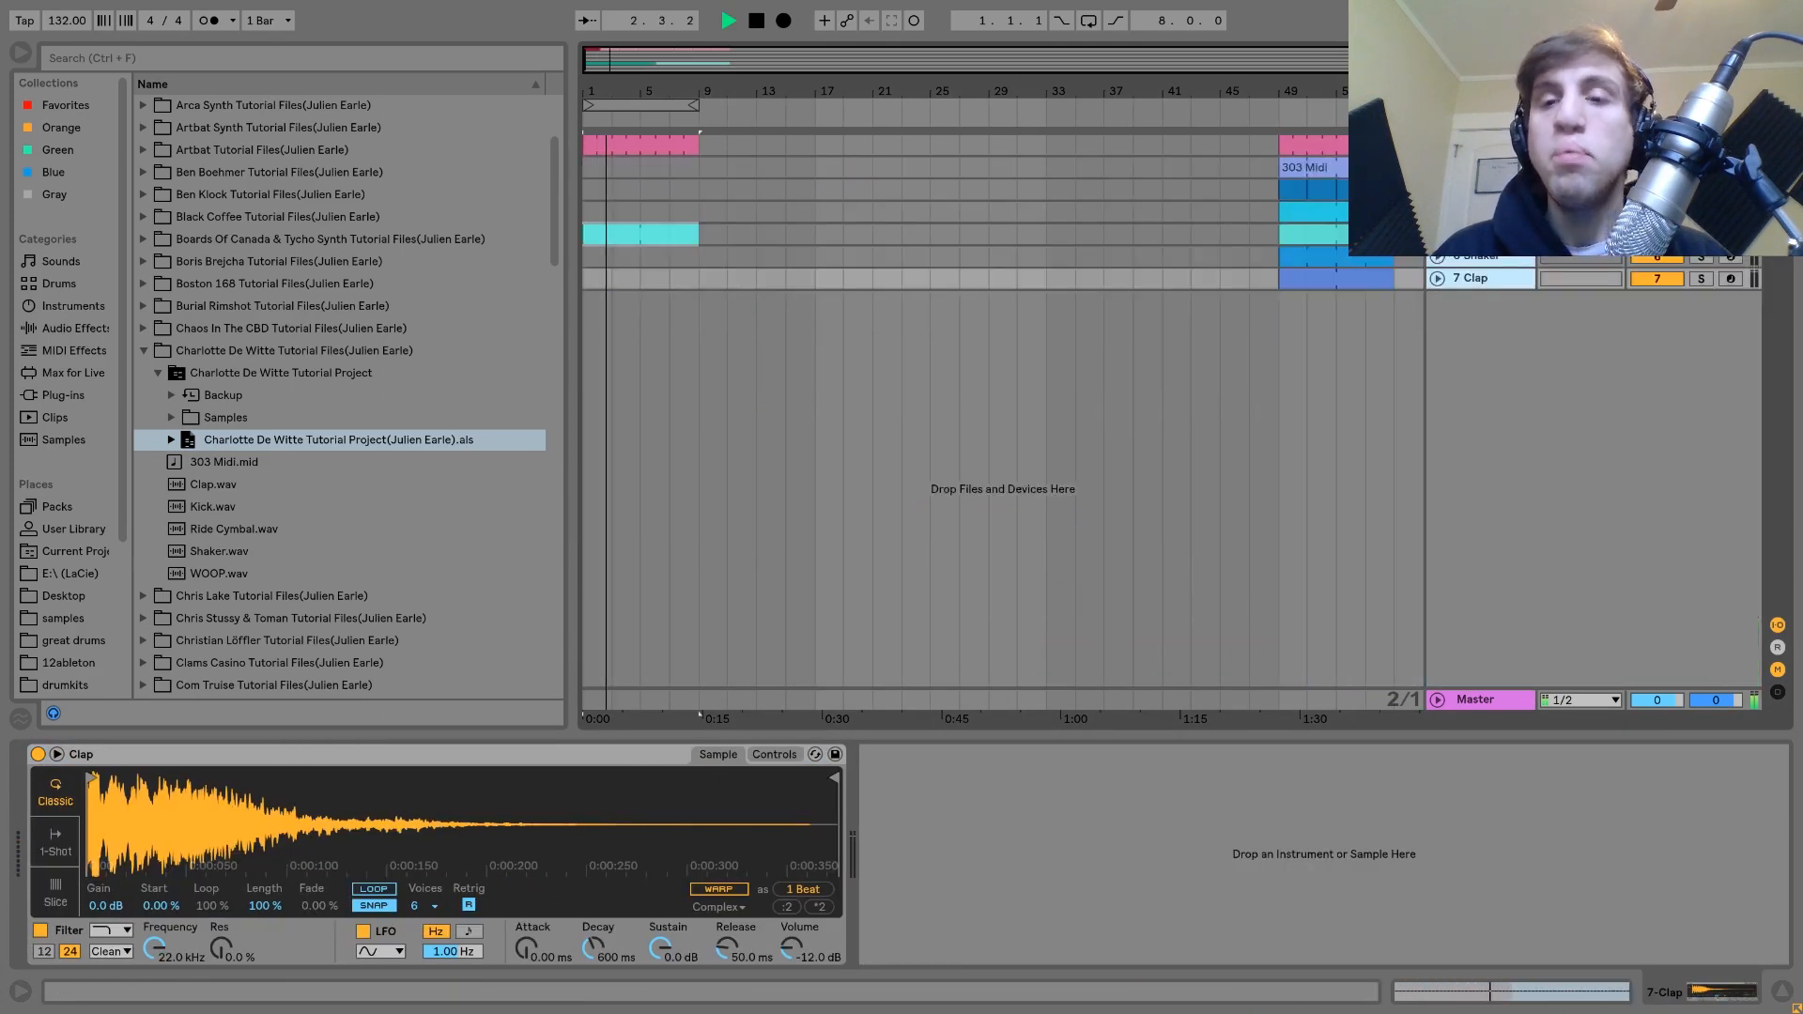
# Step: Add an Auto Filter to the kick track as a high-pass at about 107 Hz with 24% resonance, checking it during playback
pyautogui.click(1481, 146)
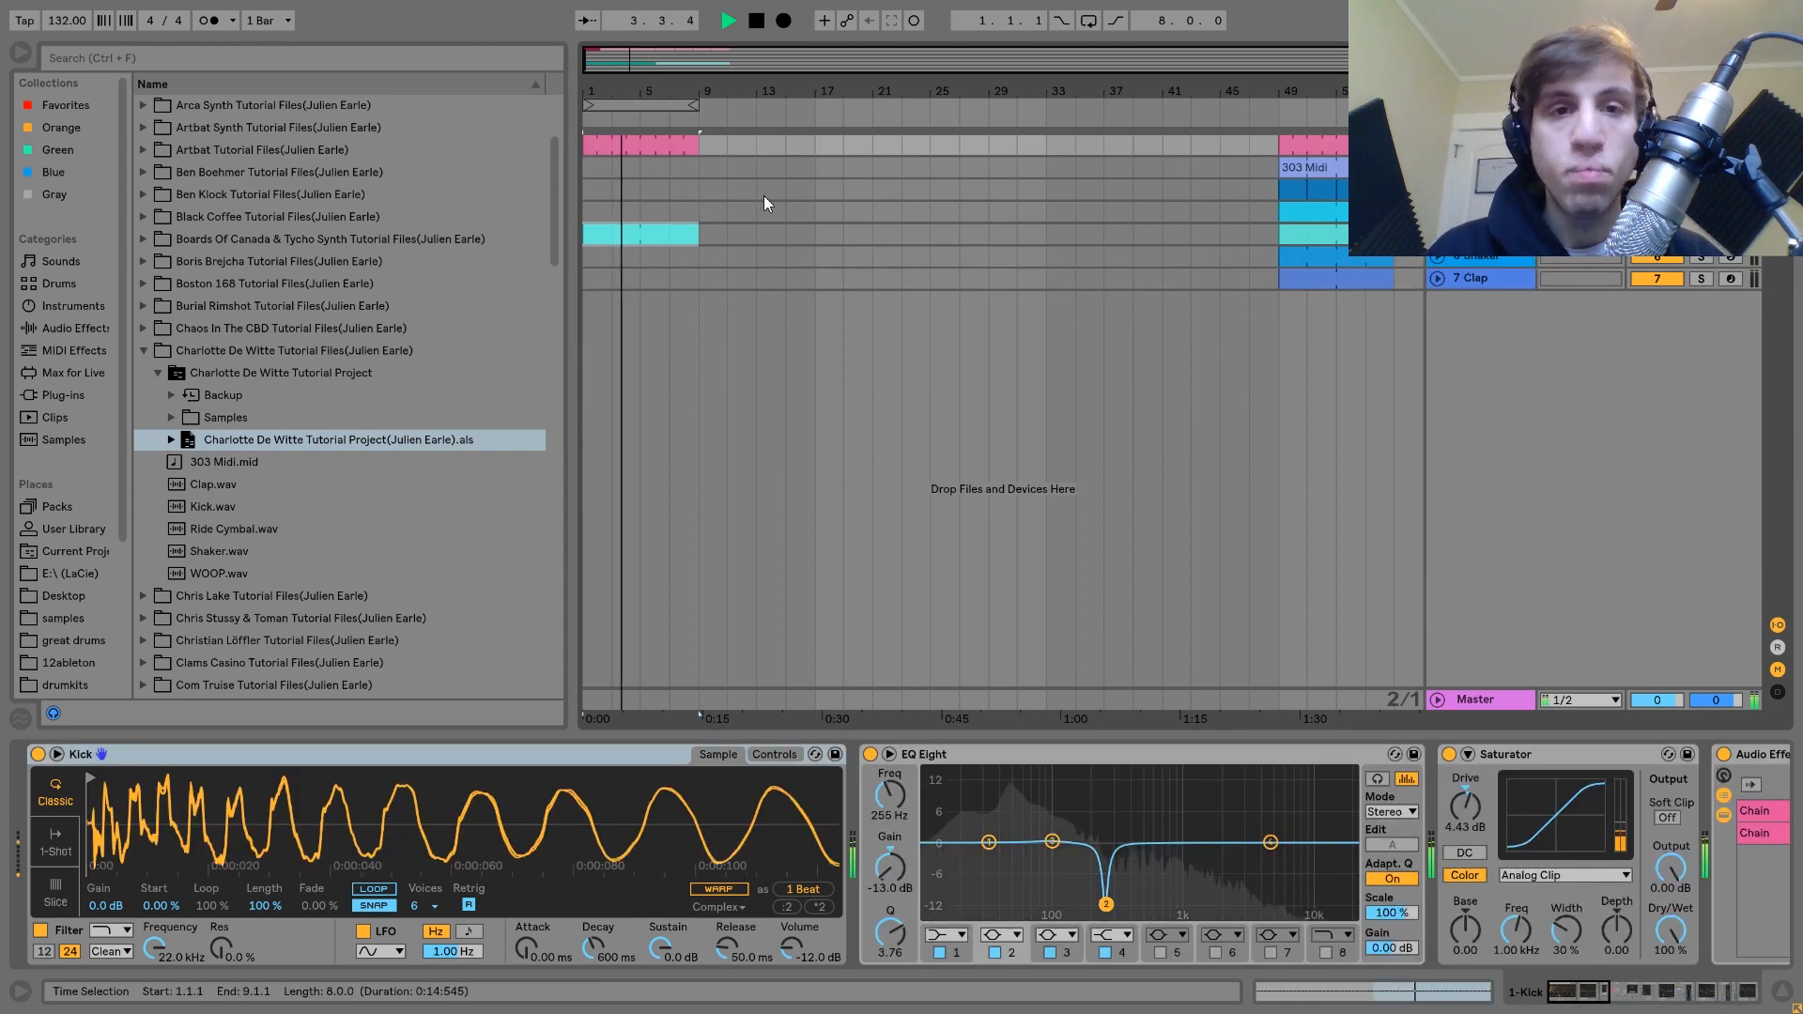
pyautogui.press('space')
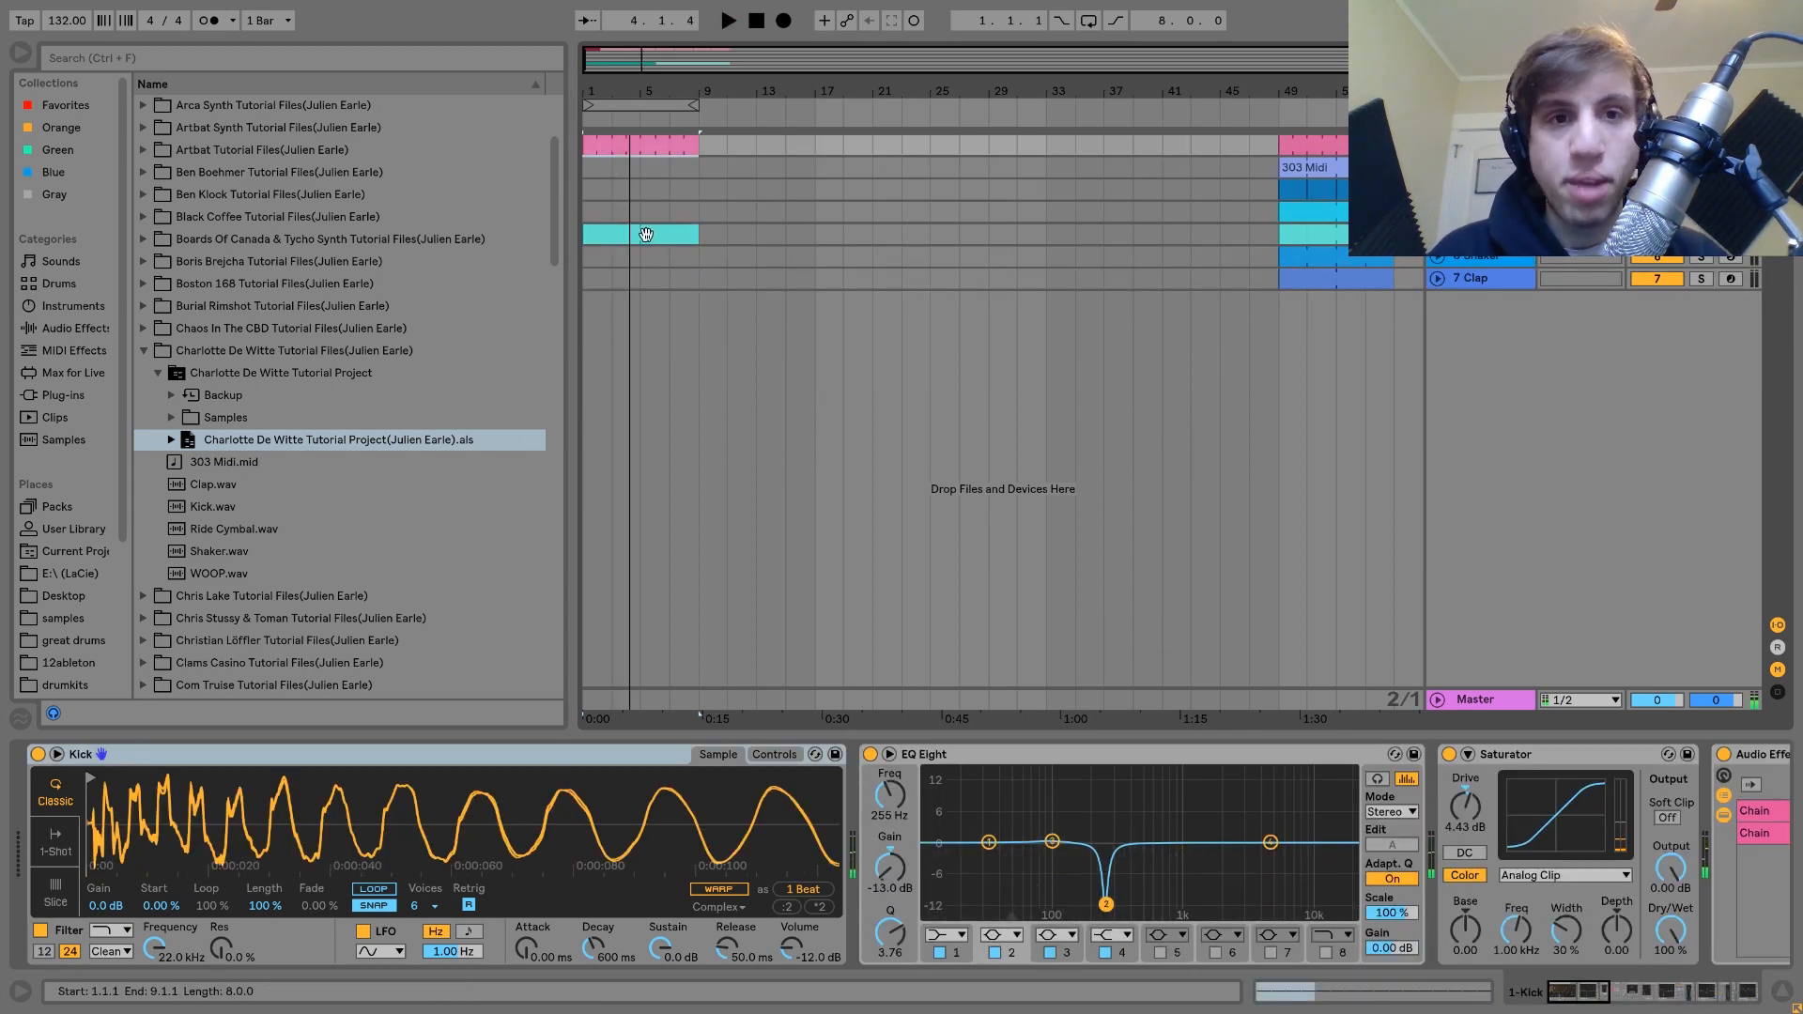
pyautogui.click(72, 328)
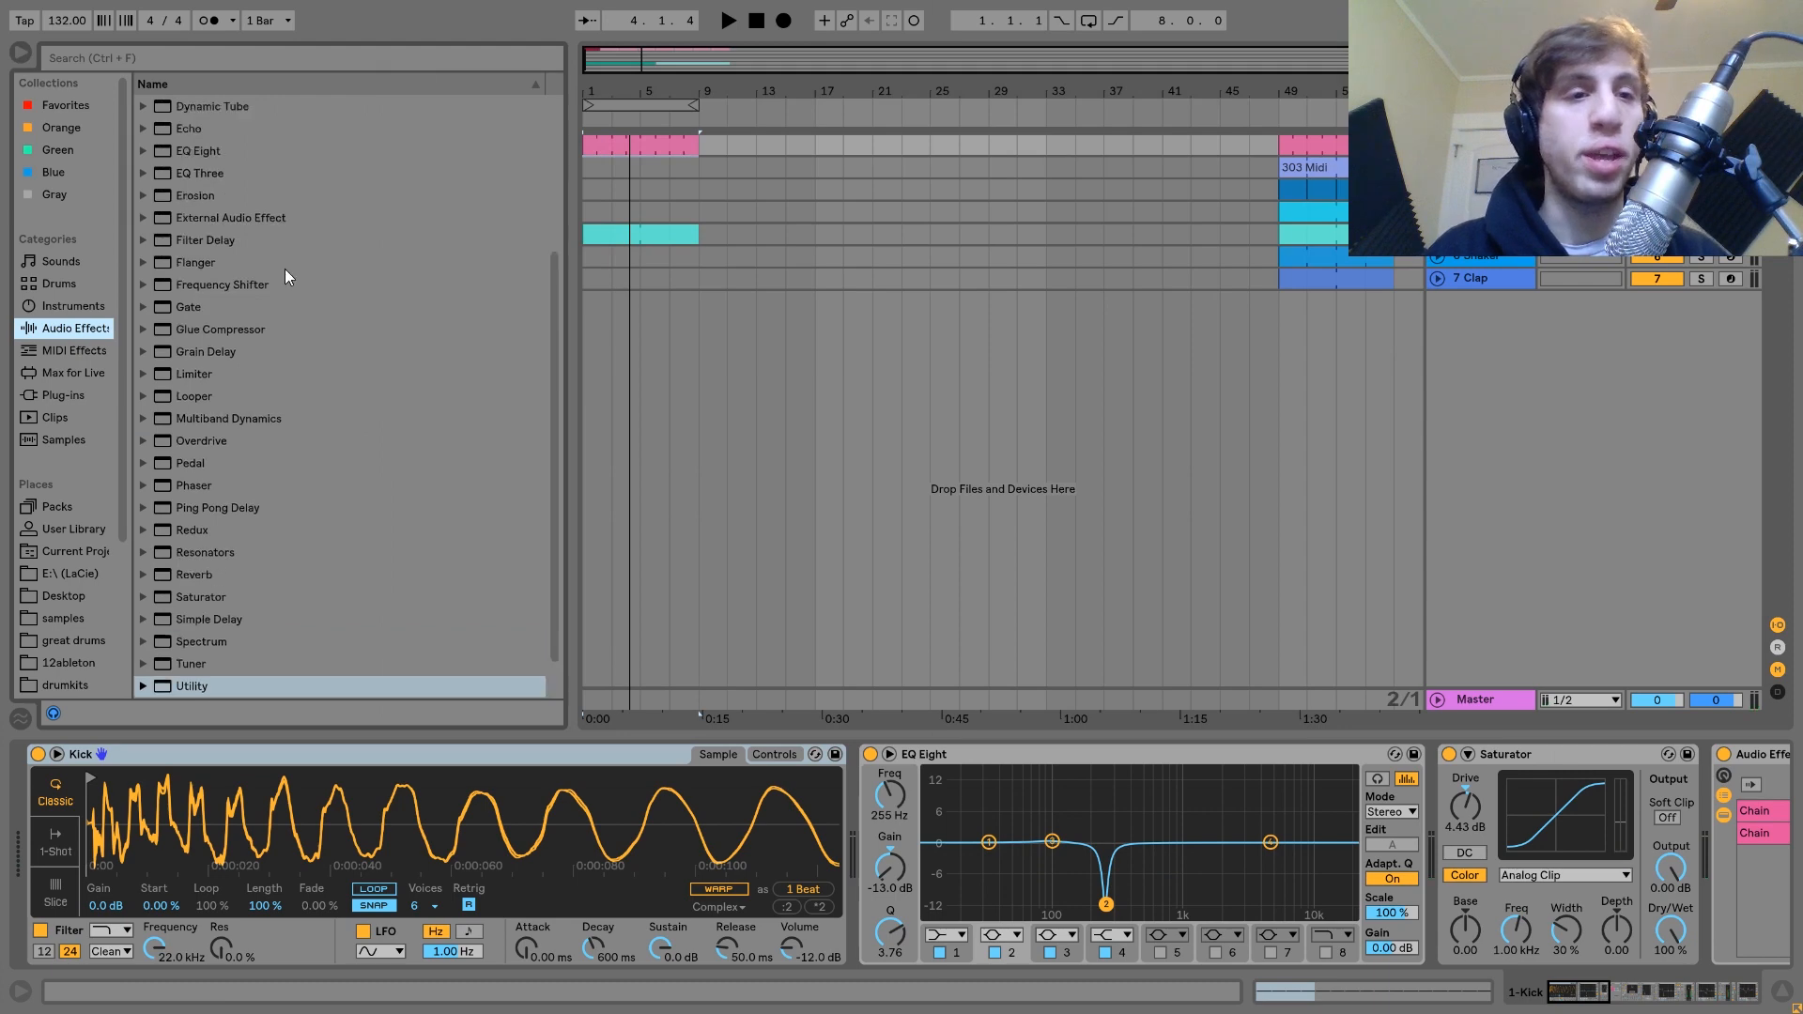
pyautogui.doubleClick(197, 152)
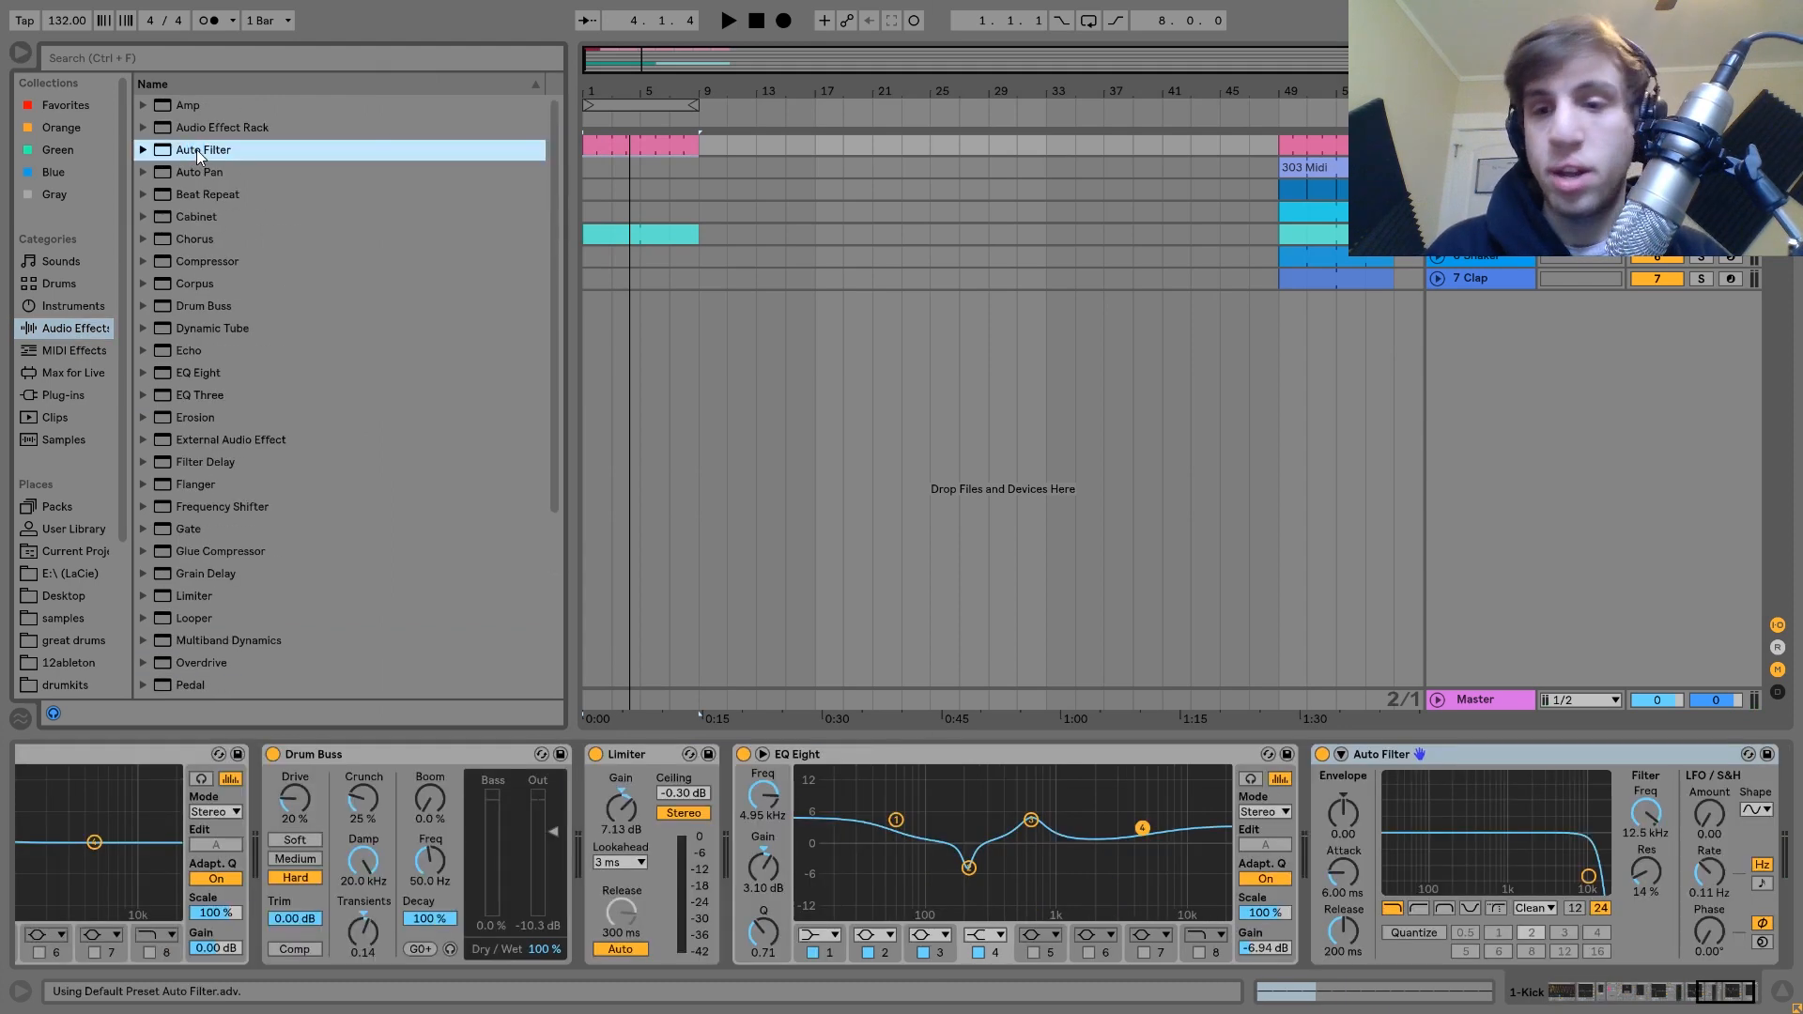
pyautogui.click(1419, 909)
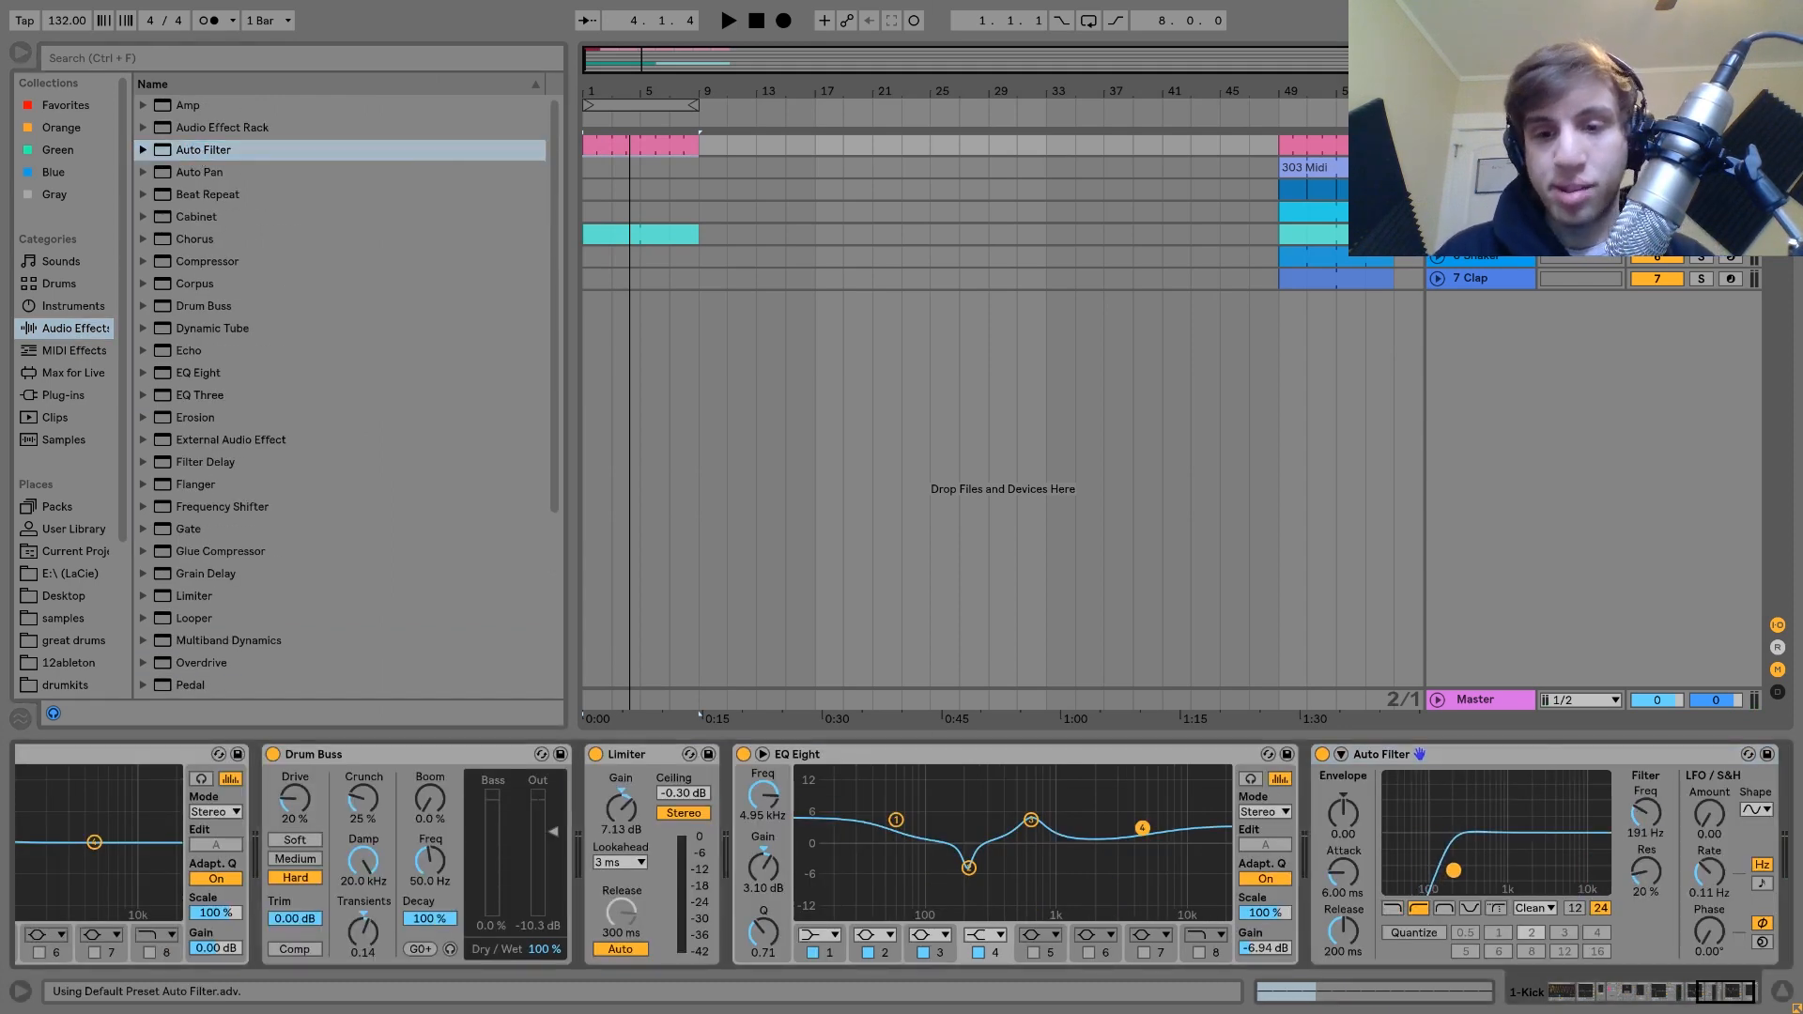
pyautogui.press('space')
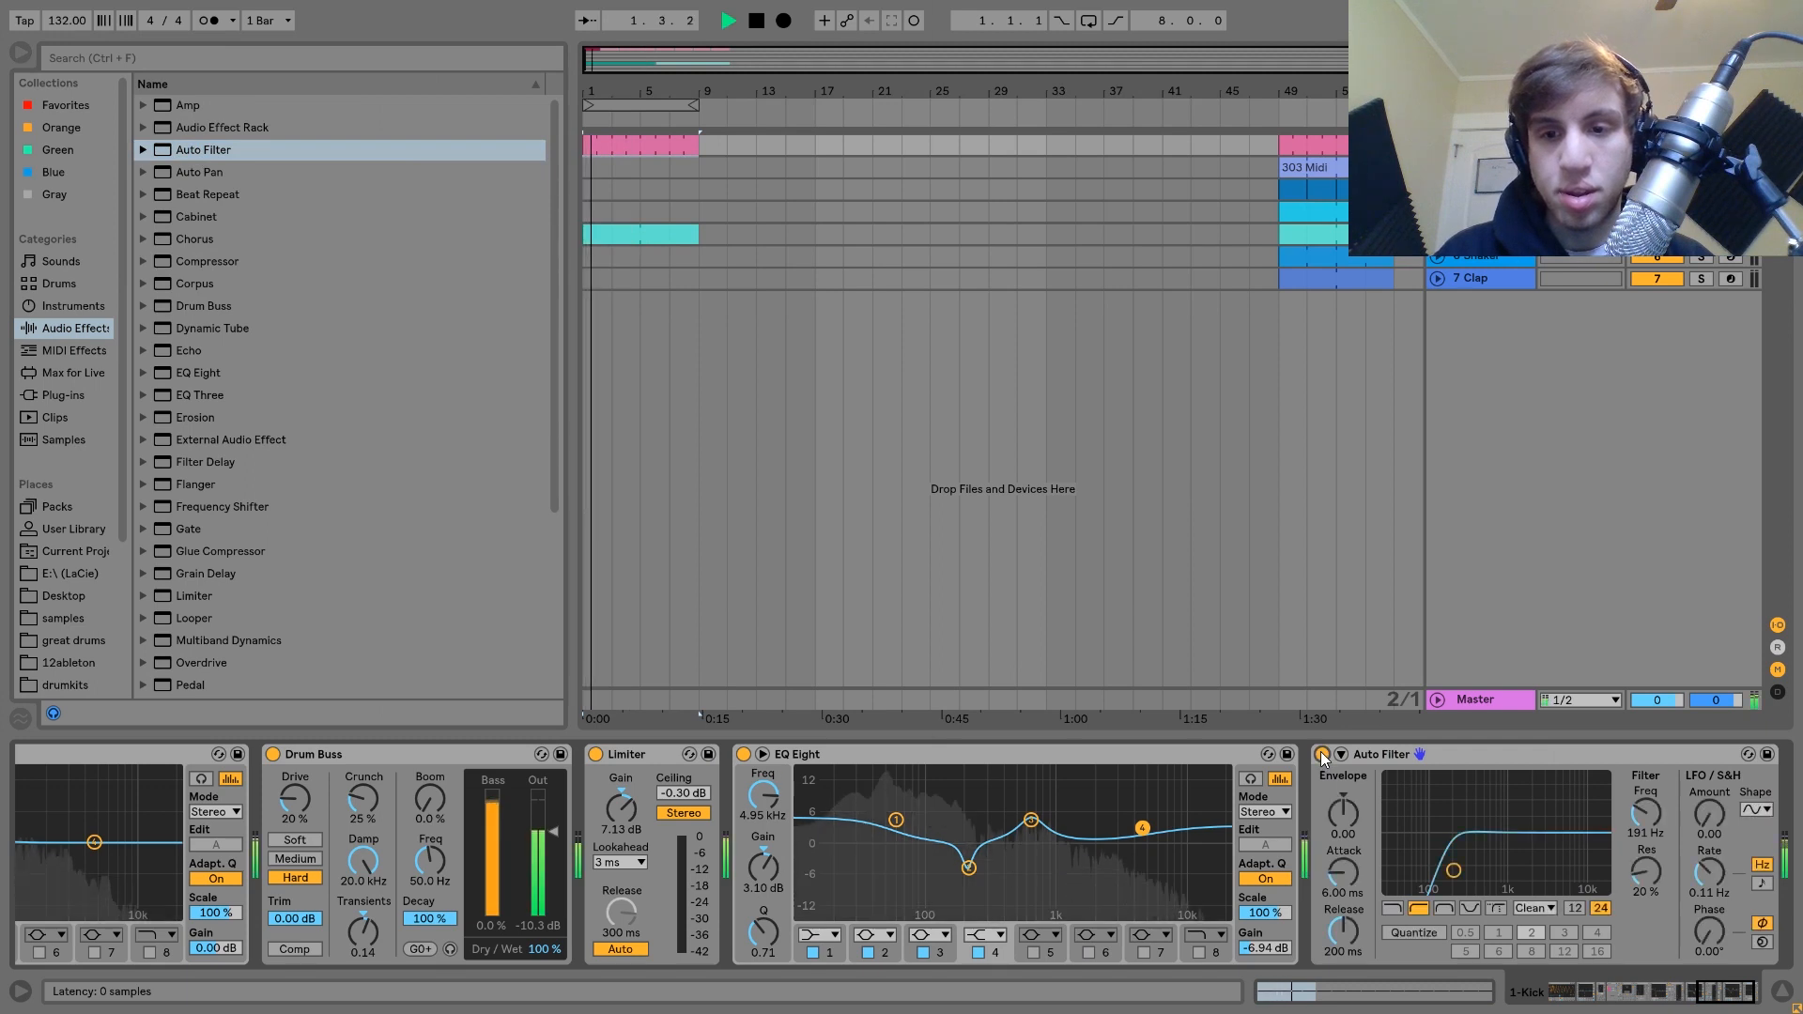
pyautogui.moveTo(1454, 870); pyautogui.dragTo(1434, 867)
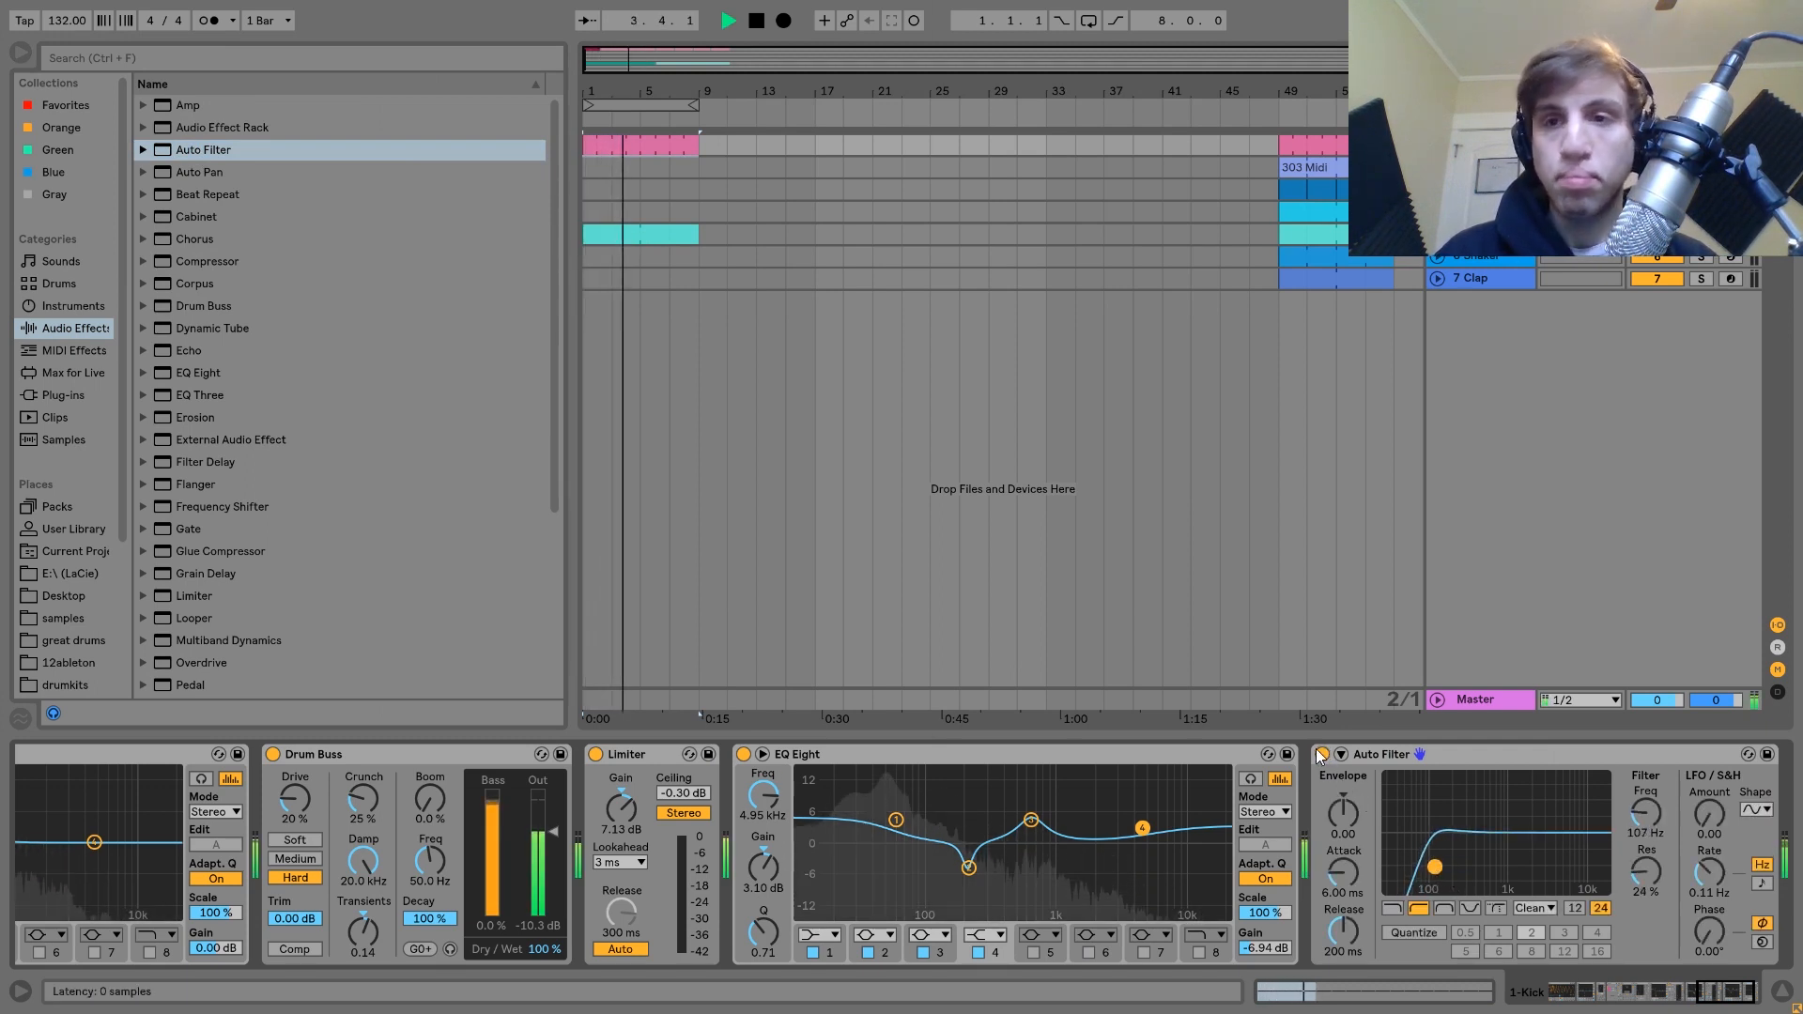
pyautogui.press('space')
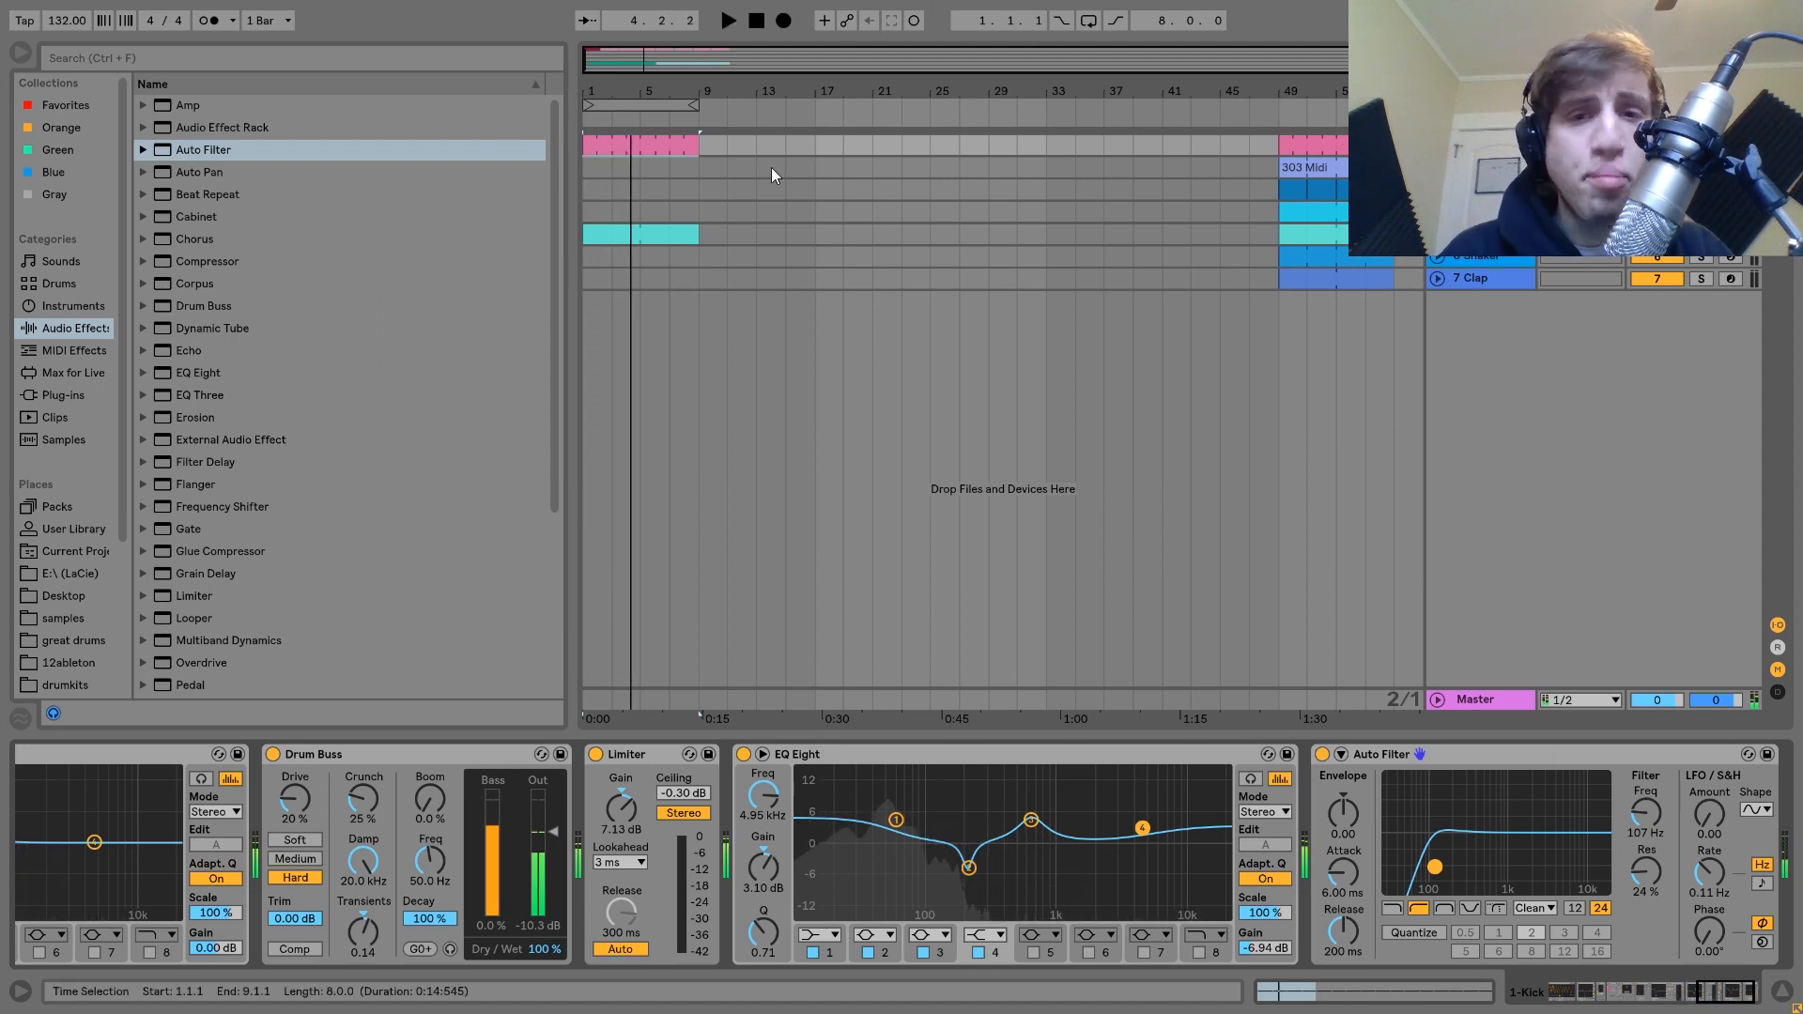
# Step: Duplicate the kick and Operator hi-hat clips from bars 1–8 directly after themselves, extending both to bar 17
pyautogui.press('space')
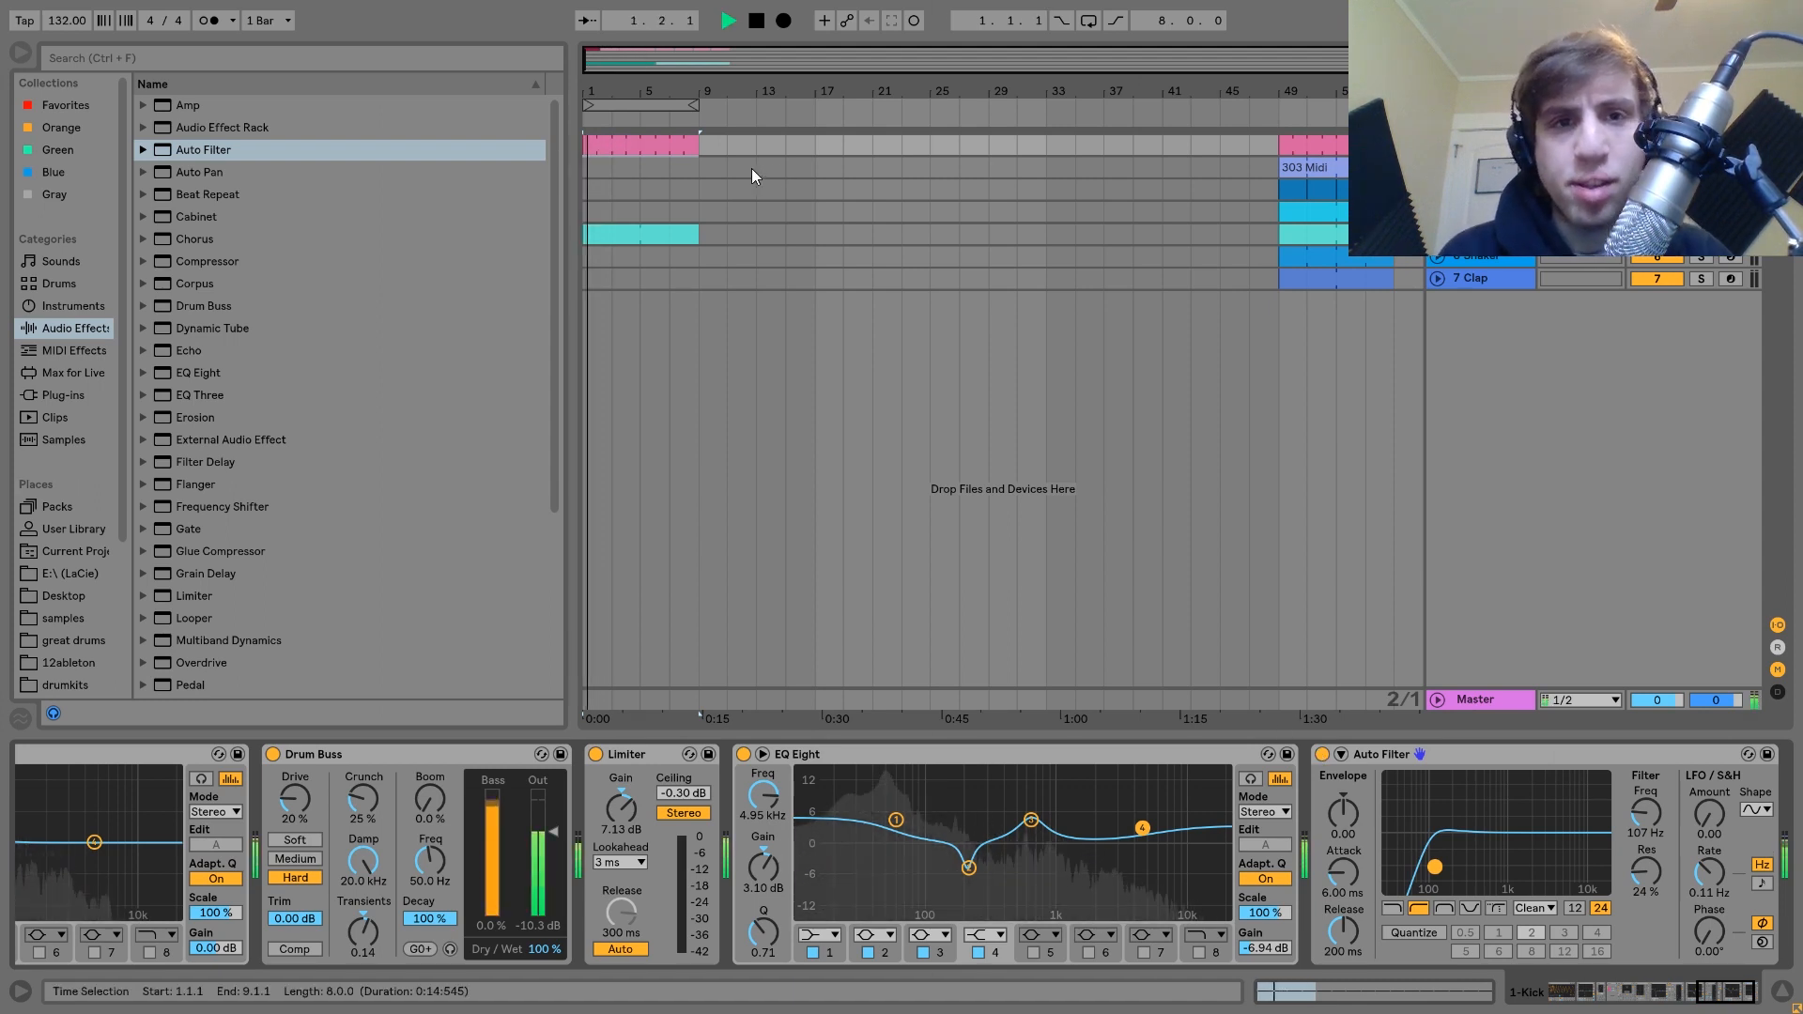
pyautogui.keyDown('shift'); pyautogui.click(662, 234); pyautogui.keyUp('shift')
pyautogui.press('space')
pyautogui.hotkey('ctrl', 'd')
pyautogui.keyDown('shift'); pyautogui.click(662, 233); pyautogui.keyUp('shift')
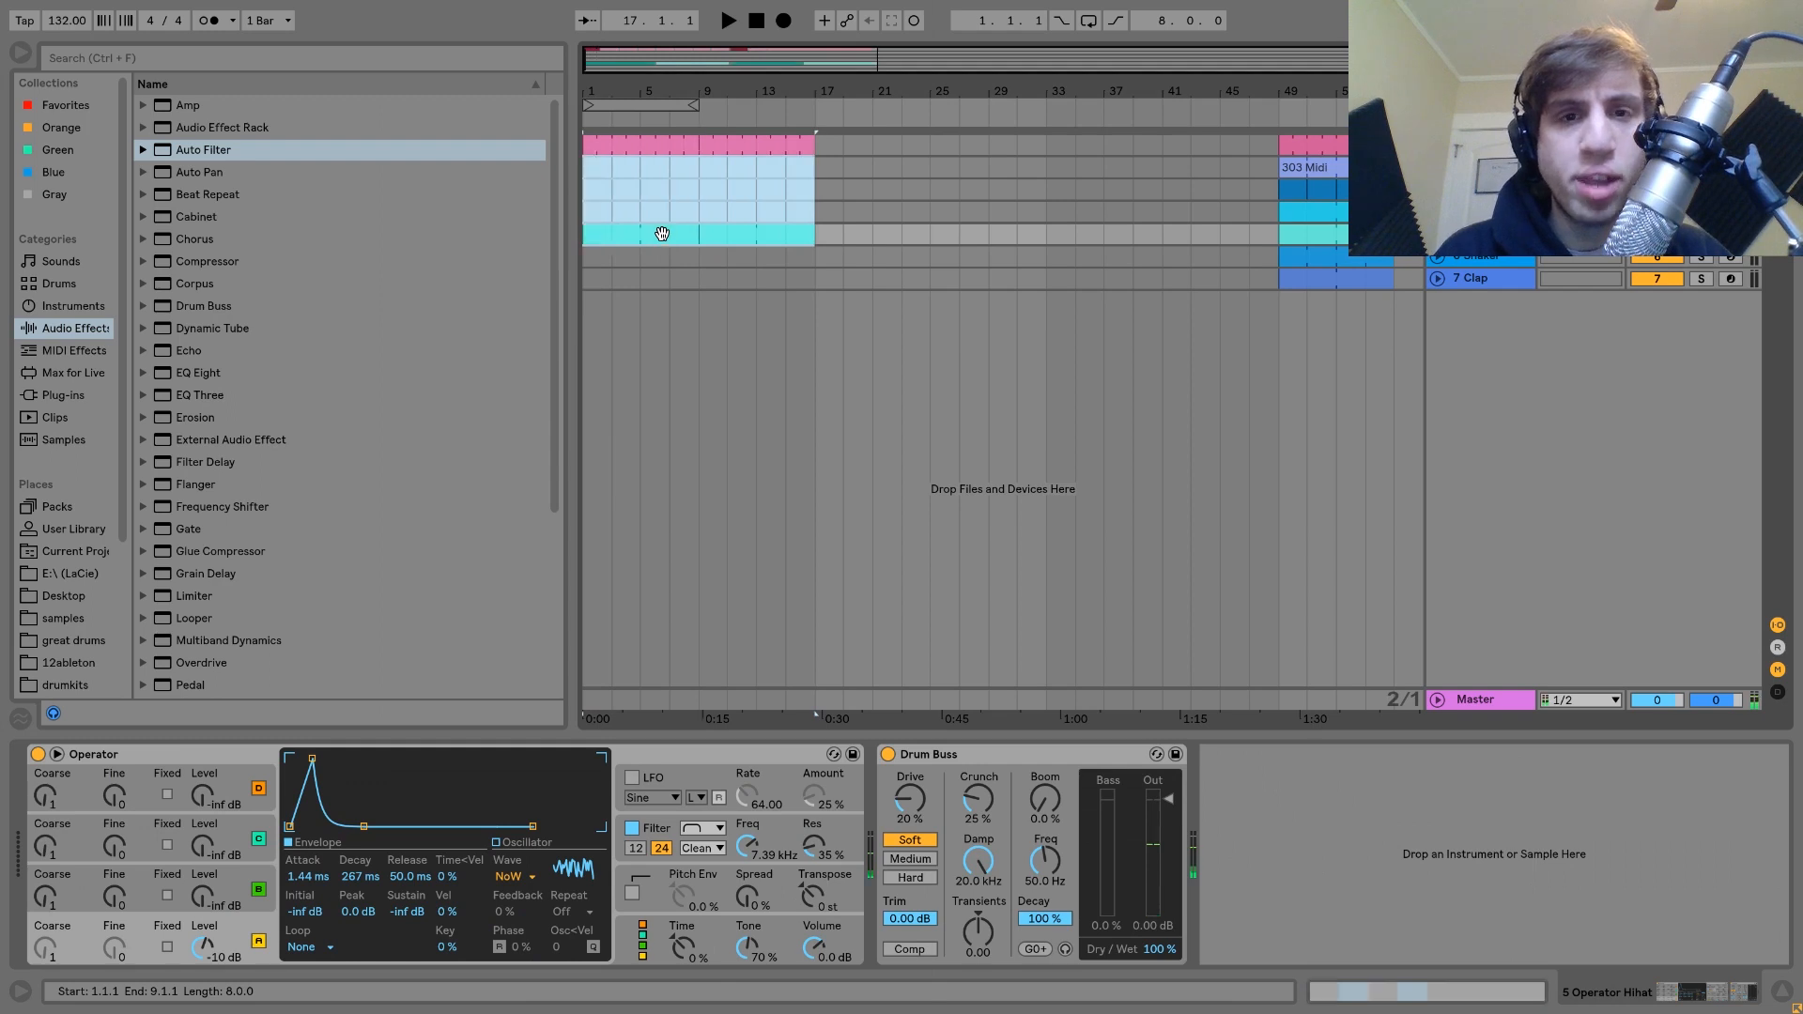
pyautogui.press('space')
# Step: Copy the 303 Midi clip from bar 49 to bar 1 and duplicate it at bar 9
pyautogui.click(1332, 167)
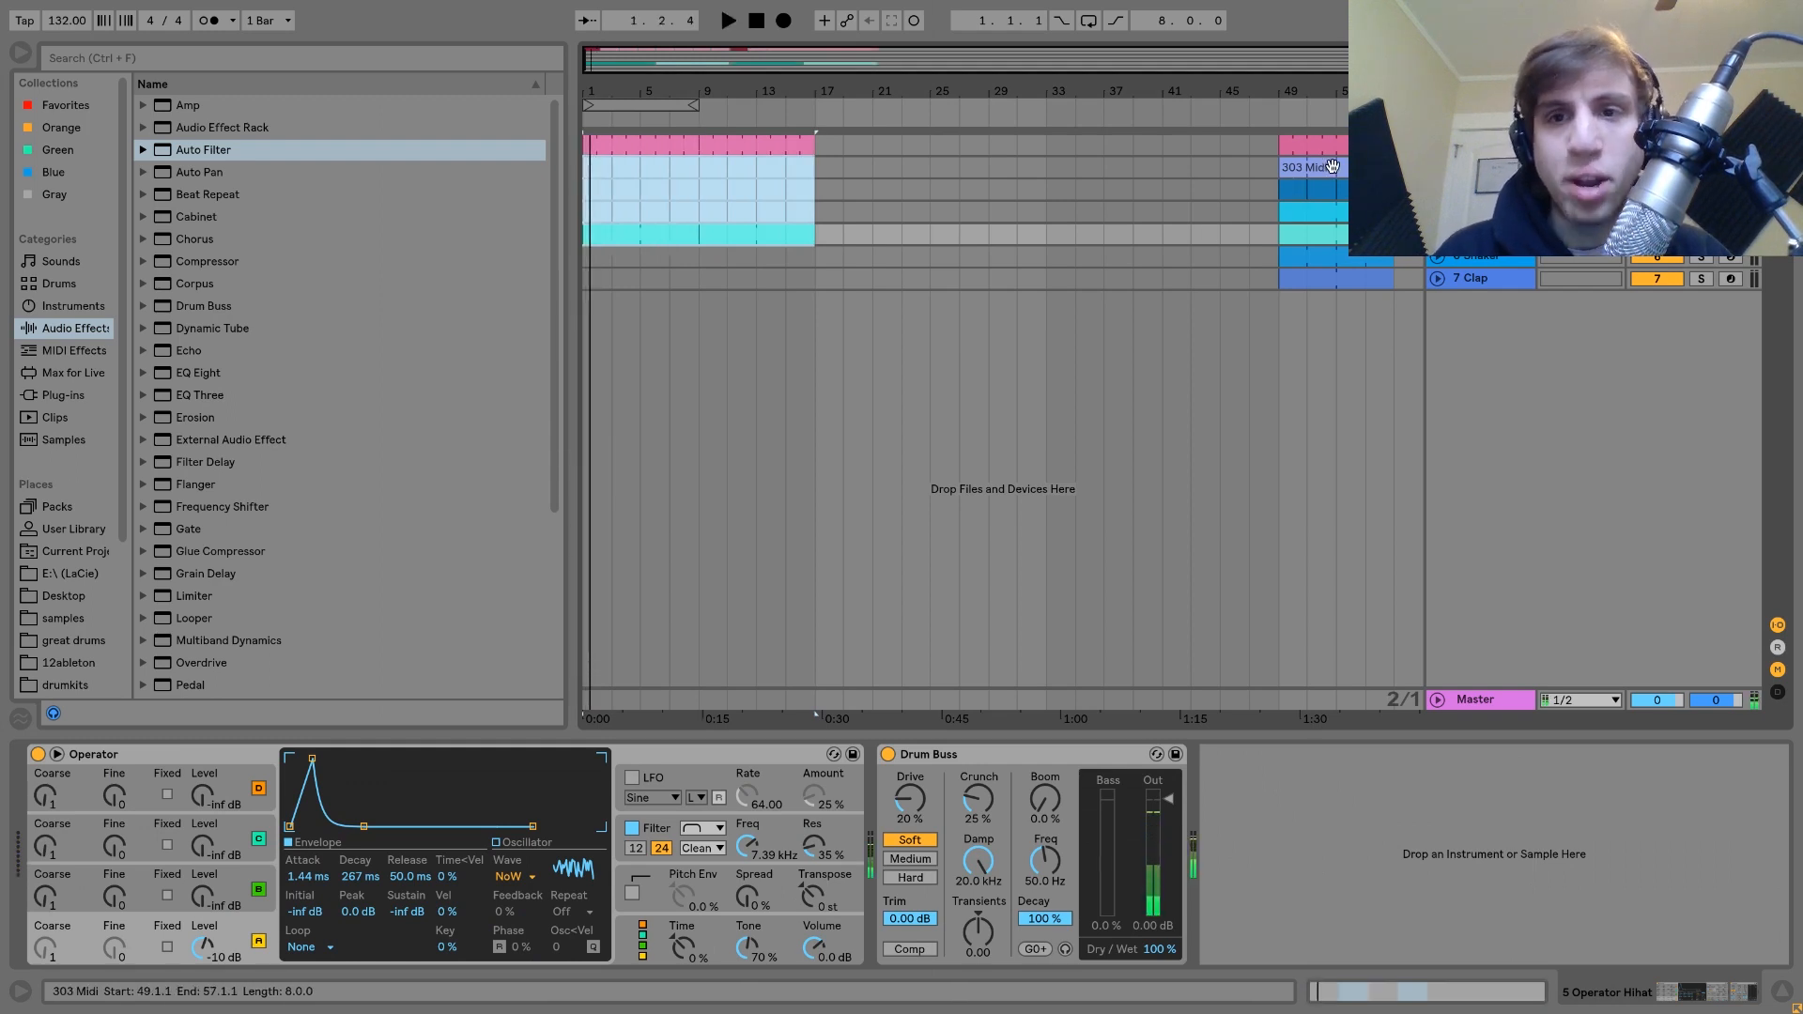
pyautogui.moveTo(1332, 167); pyautogui.dragTo(619, 168)
pyautogui.hotkey('ctrl', 'd')
pyautogui.click(619, 168)
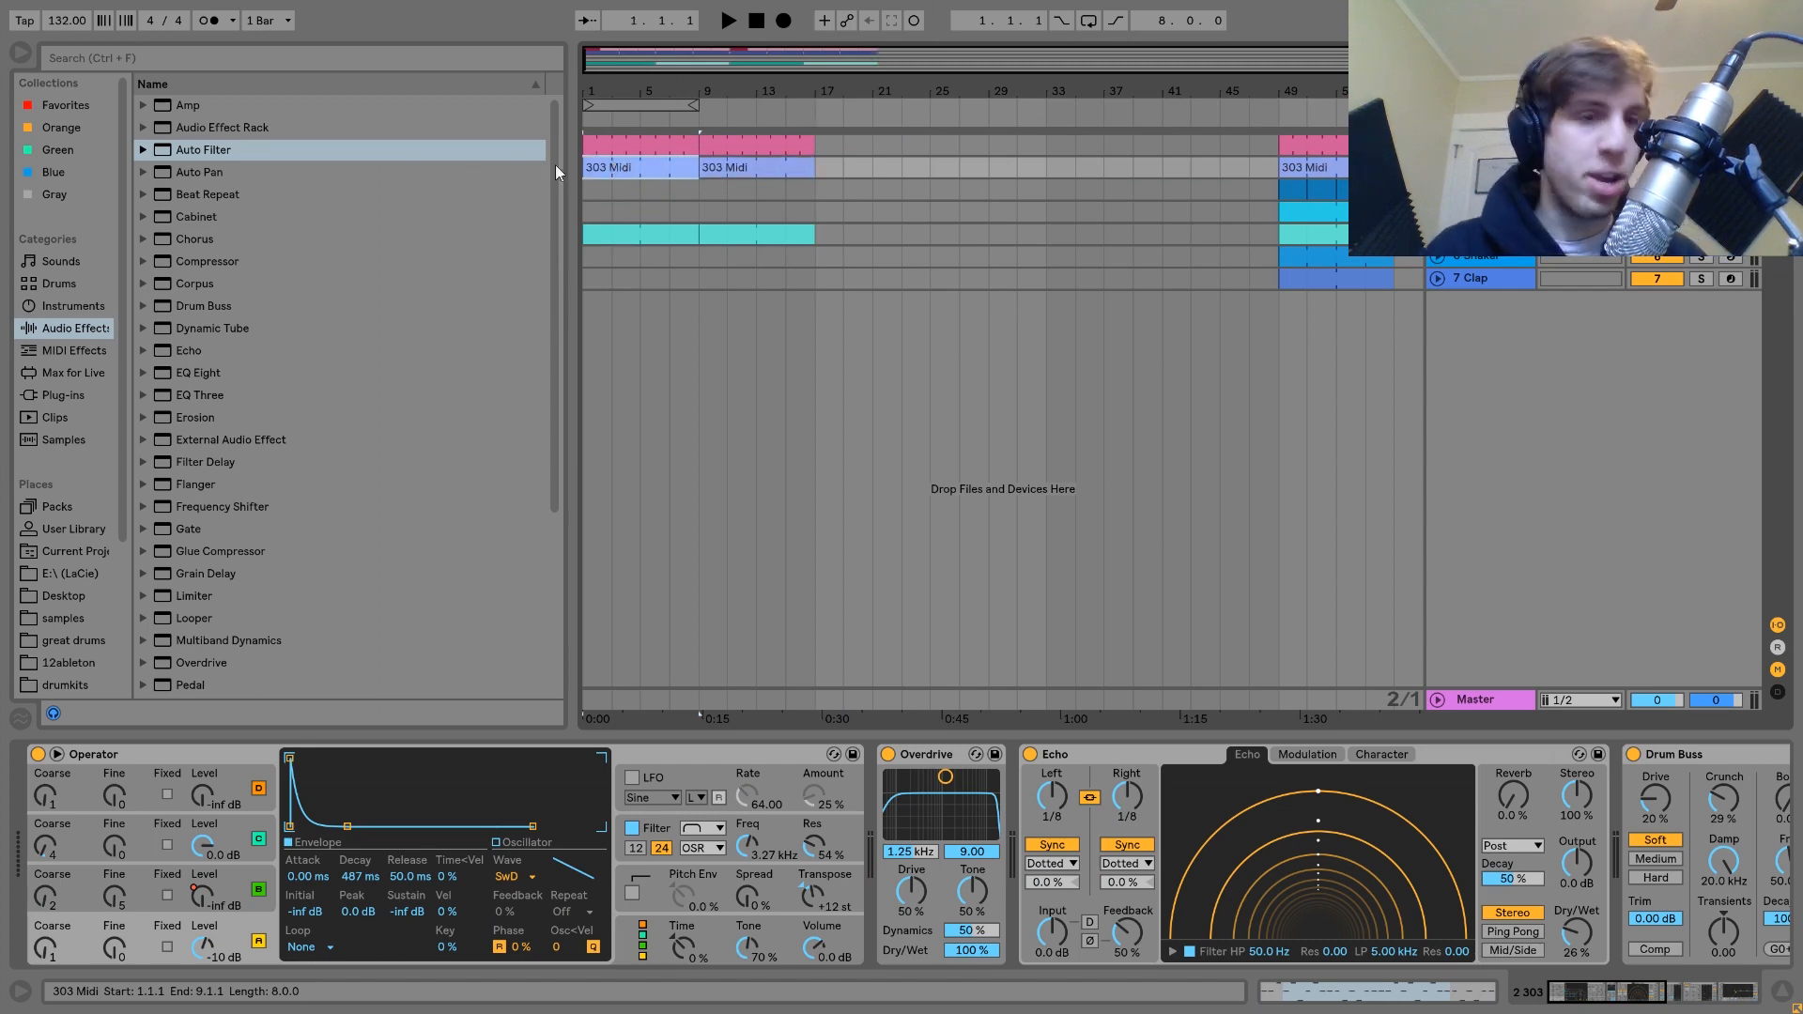
# Step: Add an Auto Filter to the 303 track and show the automation of its filter frequency
pyautogui.doubleClick(201, 150)
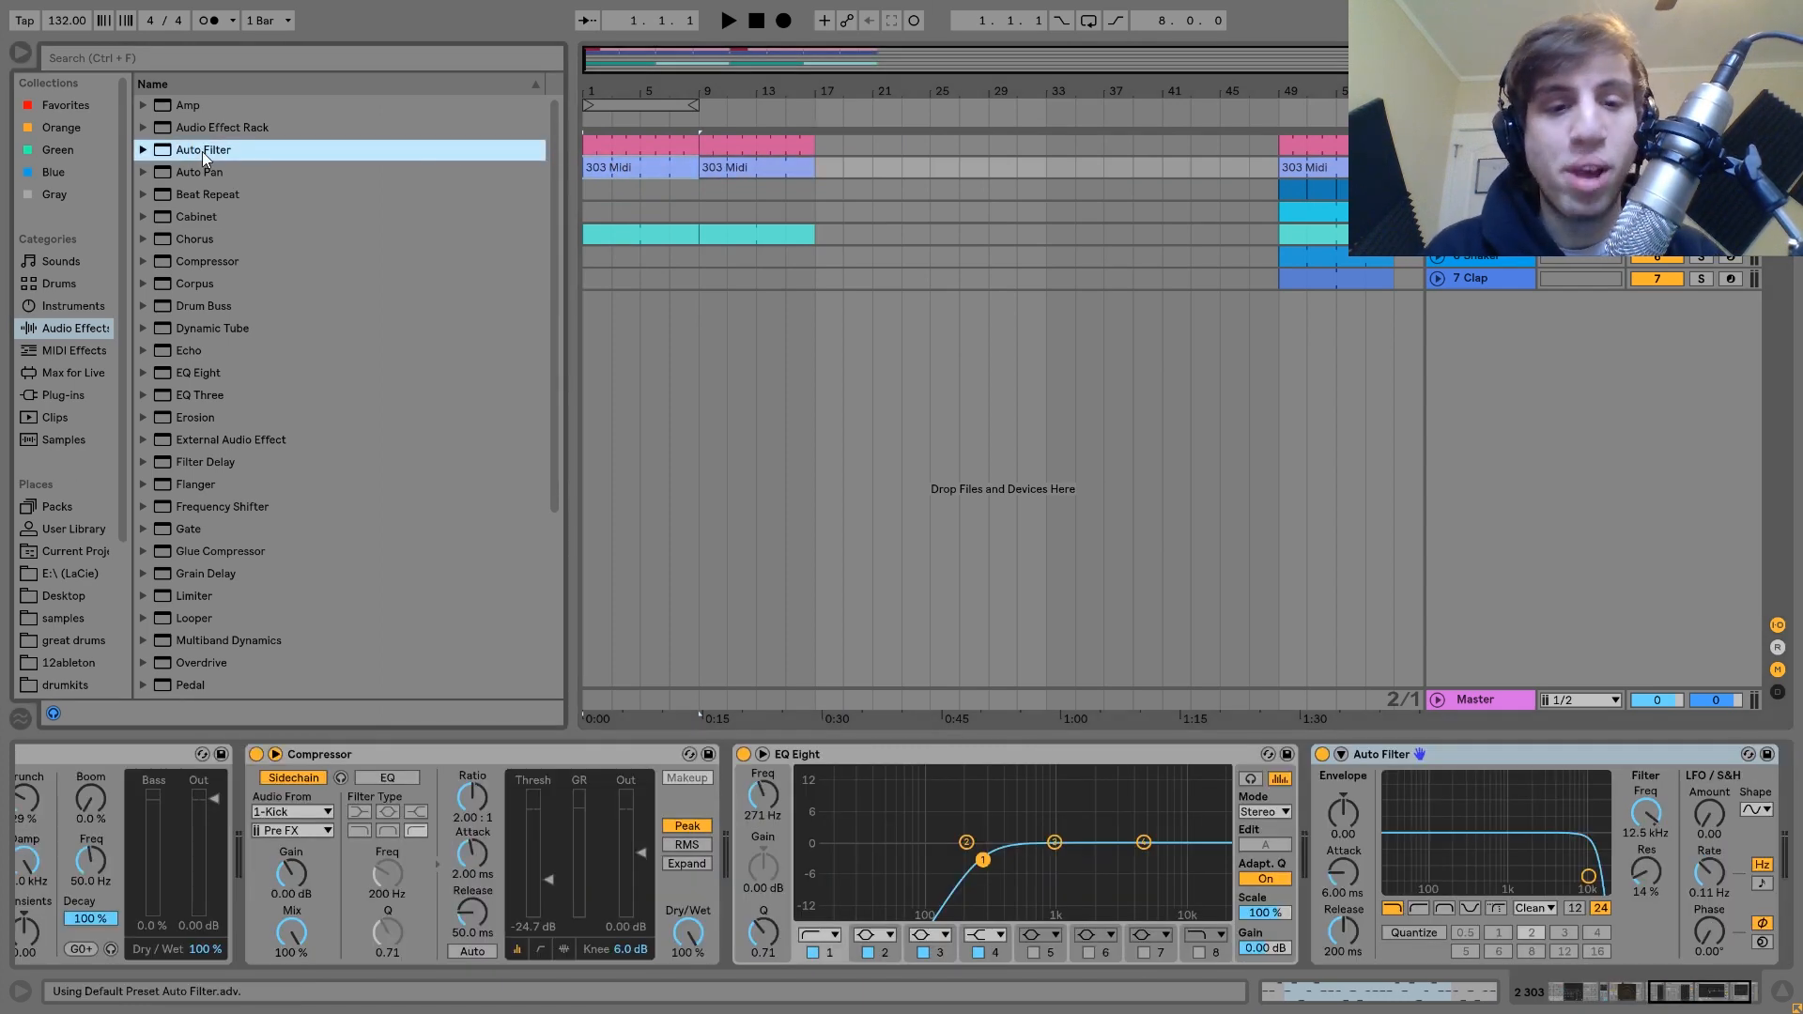
pyautogui.rightClick(1648, 817)
pyautogui.click(1417, 809)
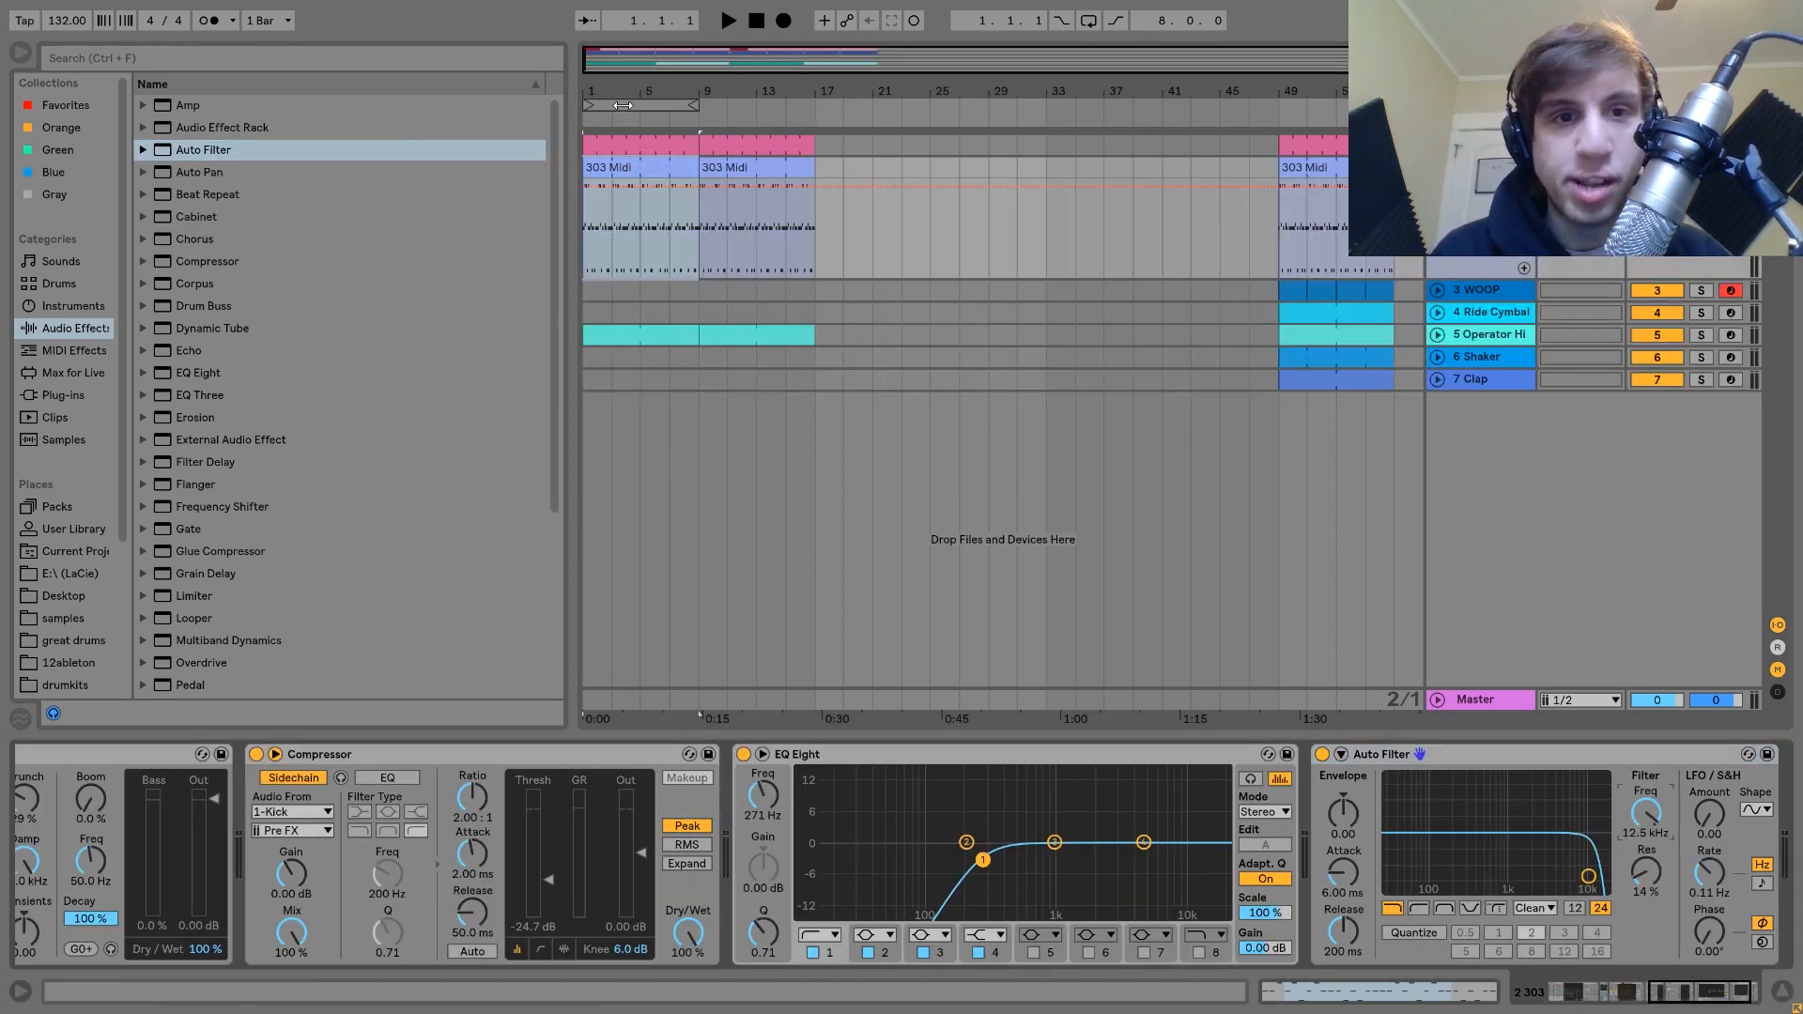
# Step: Automate the 303 filter frequency to rise steadily from near its minimum at bar 1 to its maximum at bar 17, then fold the track
pyautogui.moveTo(586, 188); pyautogui.dragTo(586, 275)
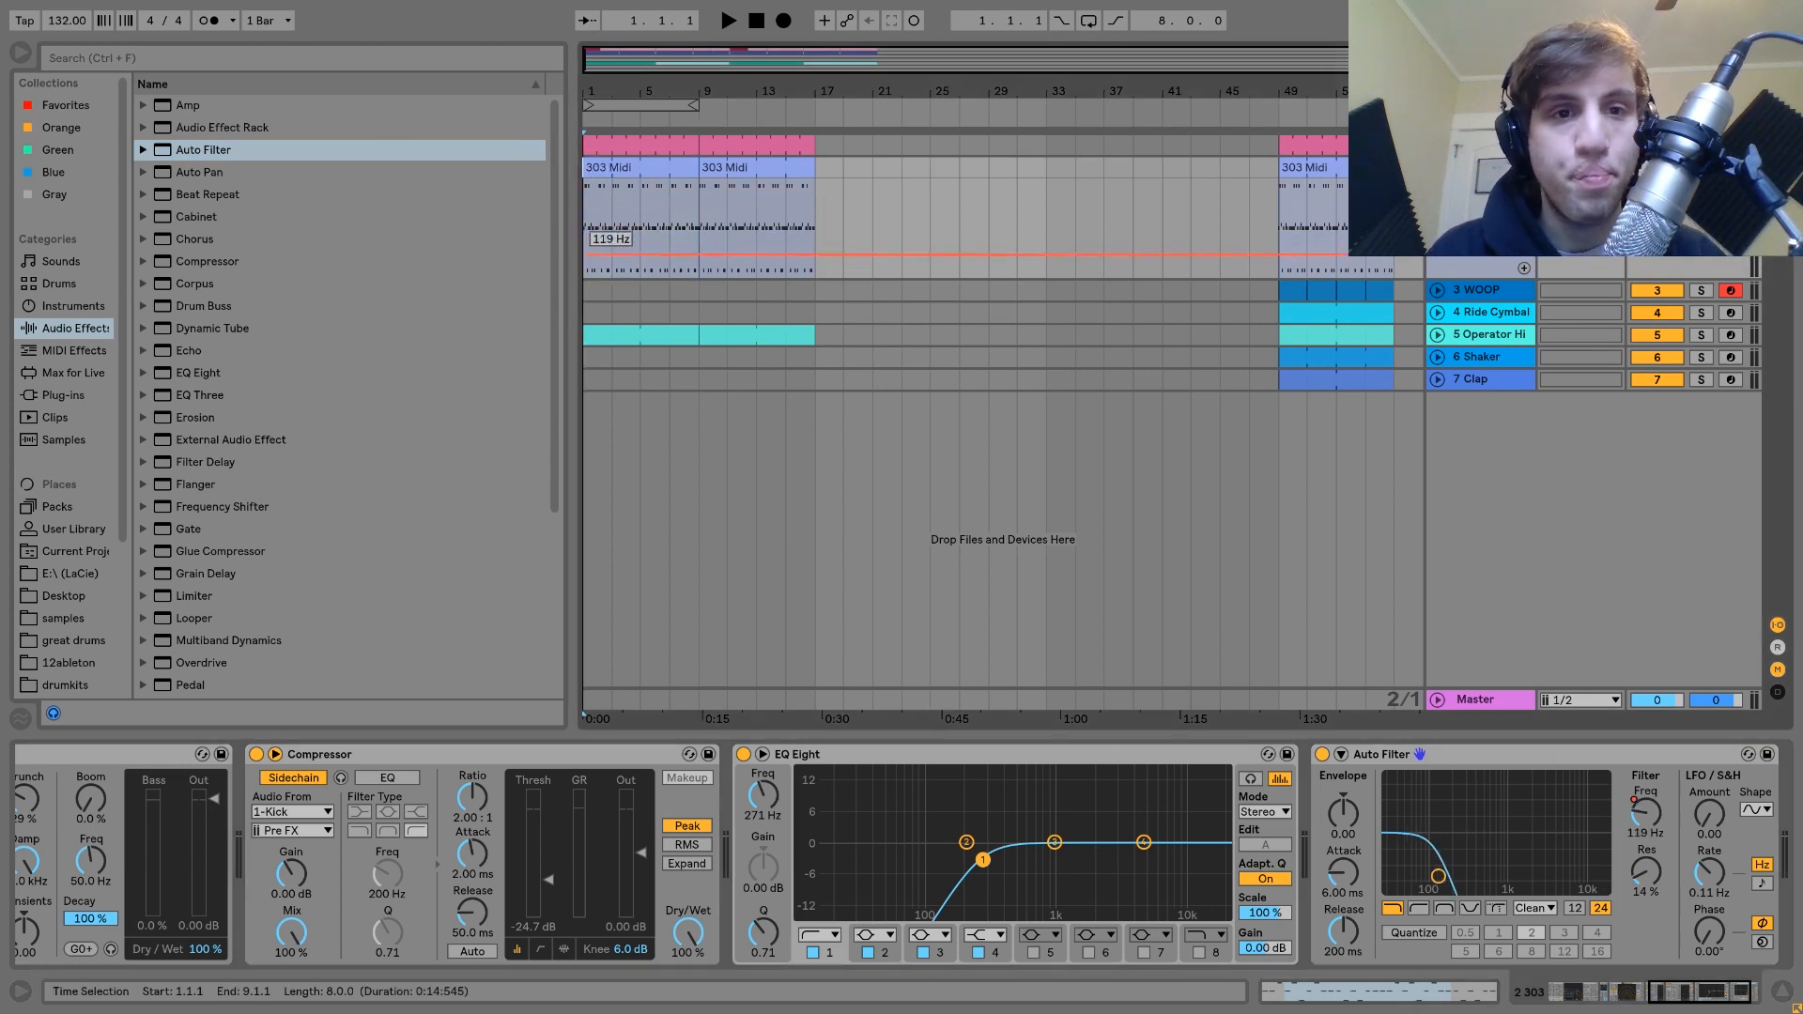
pyautogui.press('space')
pyautogui.moveTo(813, 272); pyautogui.dragTo(813, 179)
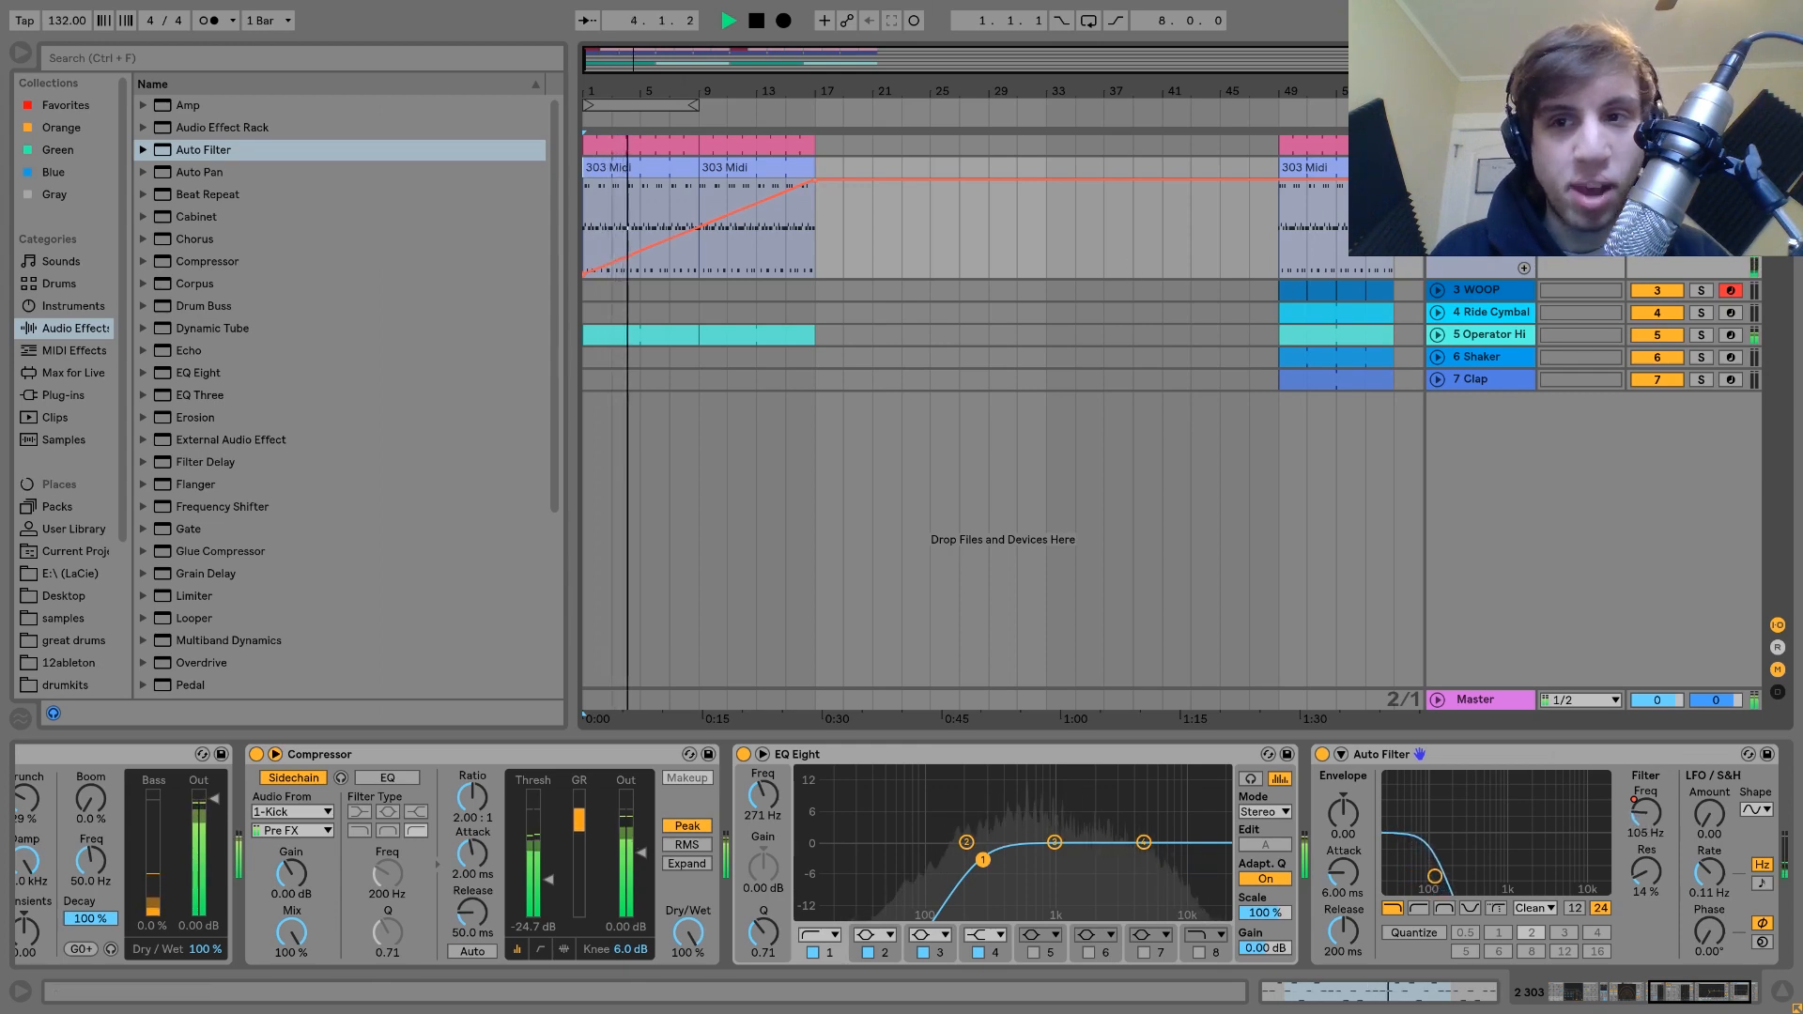
pyautogui.click(1436, 168)
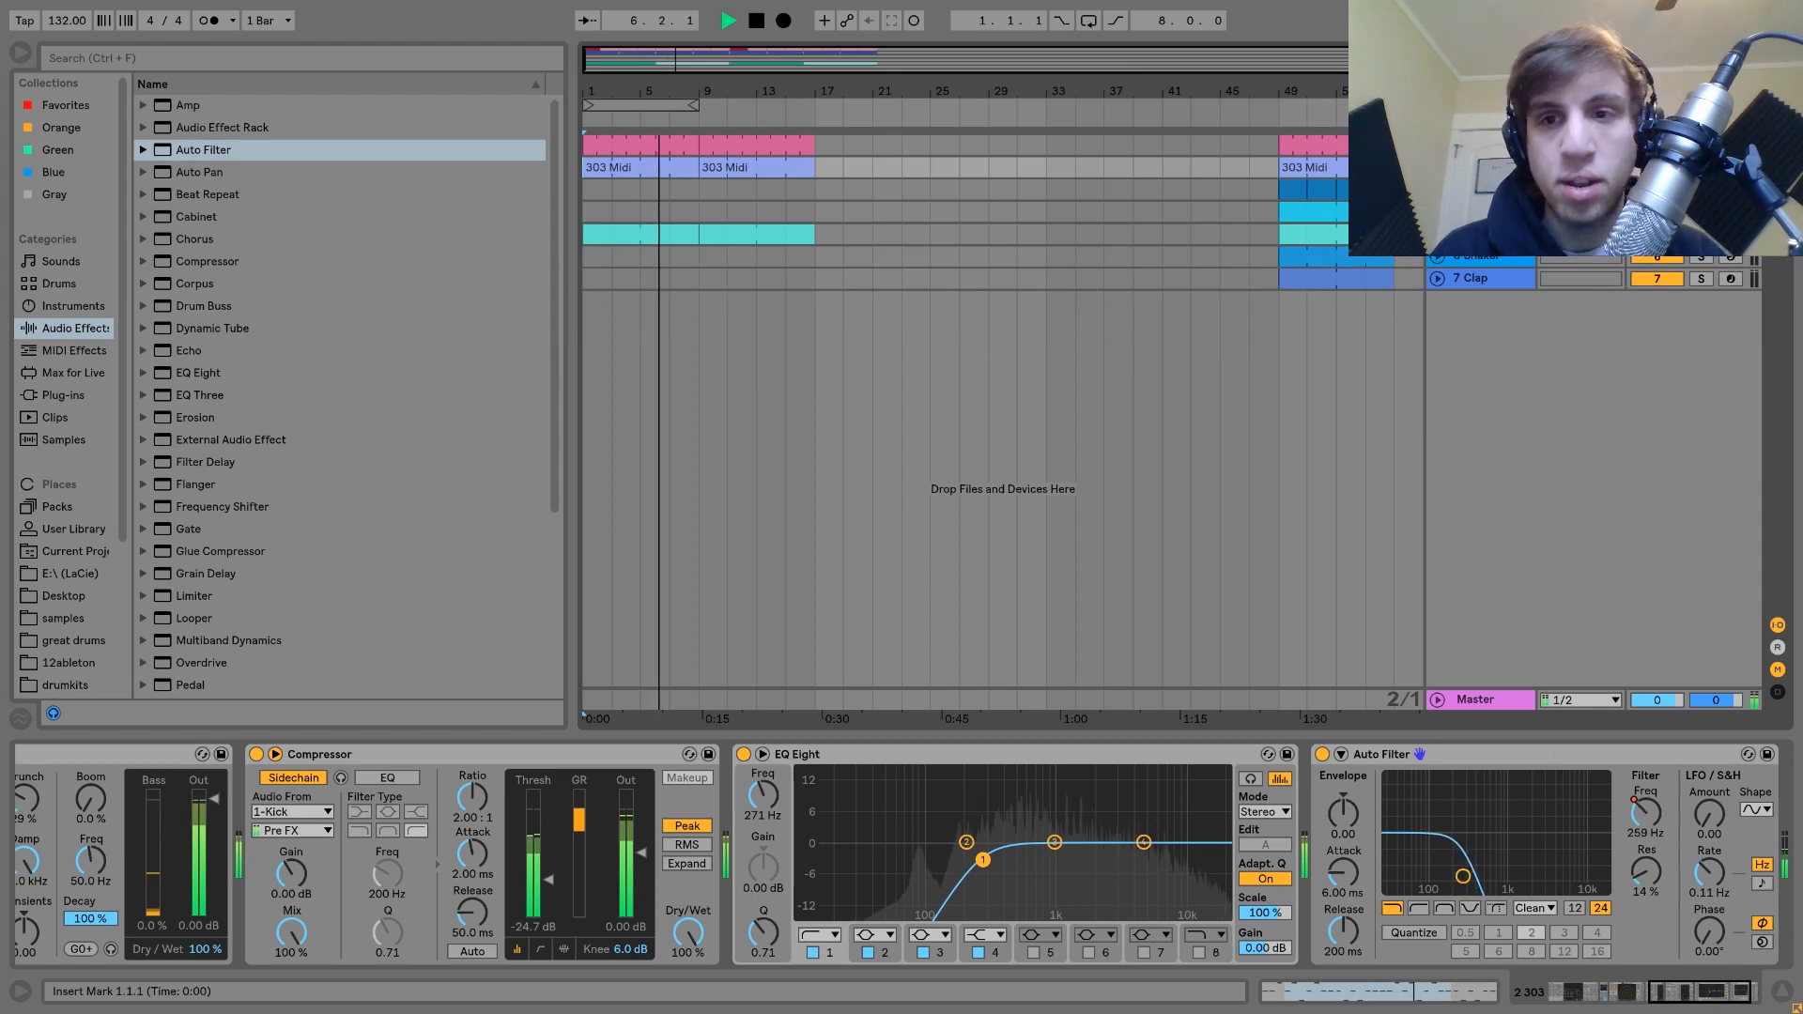
# Step: Duplicate the kick, 303 and Operator hi-hat clips from bars 9–17 directly after themselves, extending them to bar 25
pyautogui.click(765, 145)
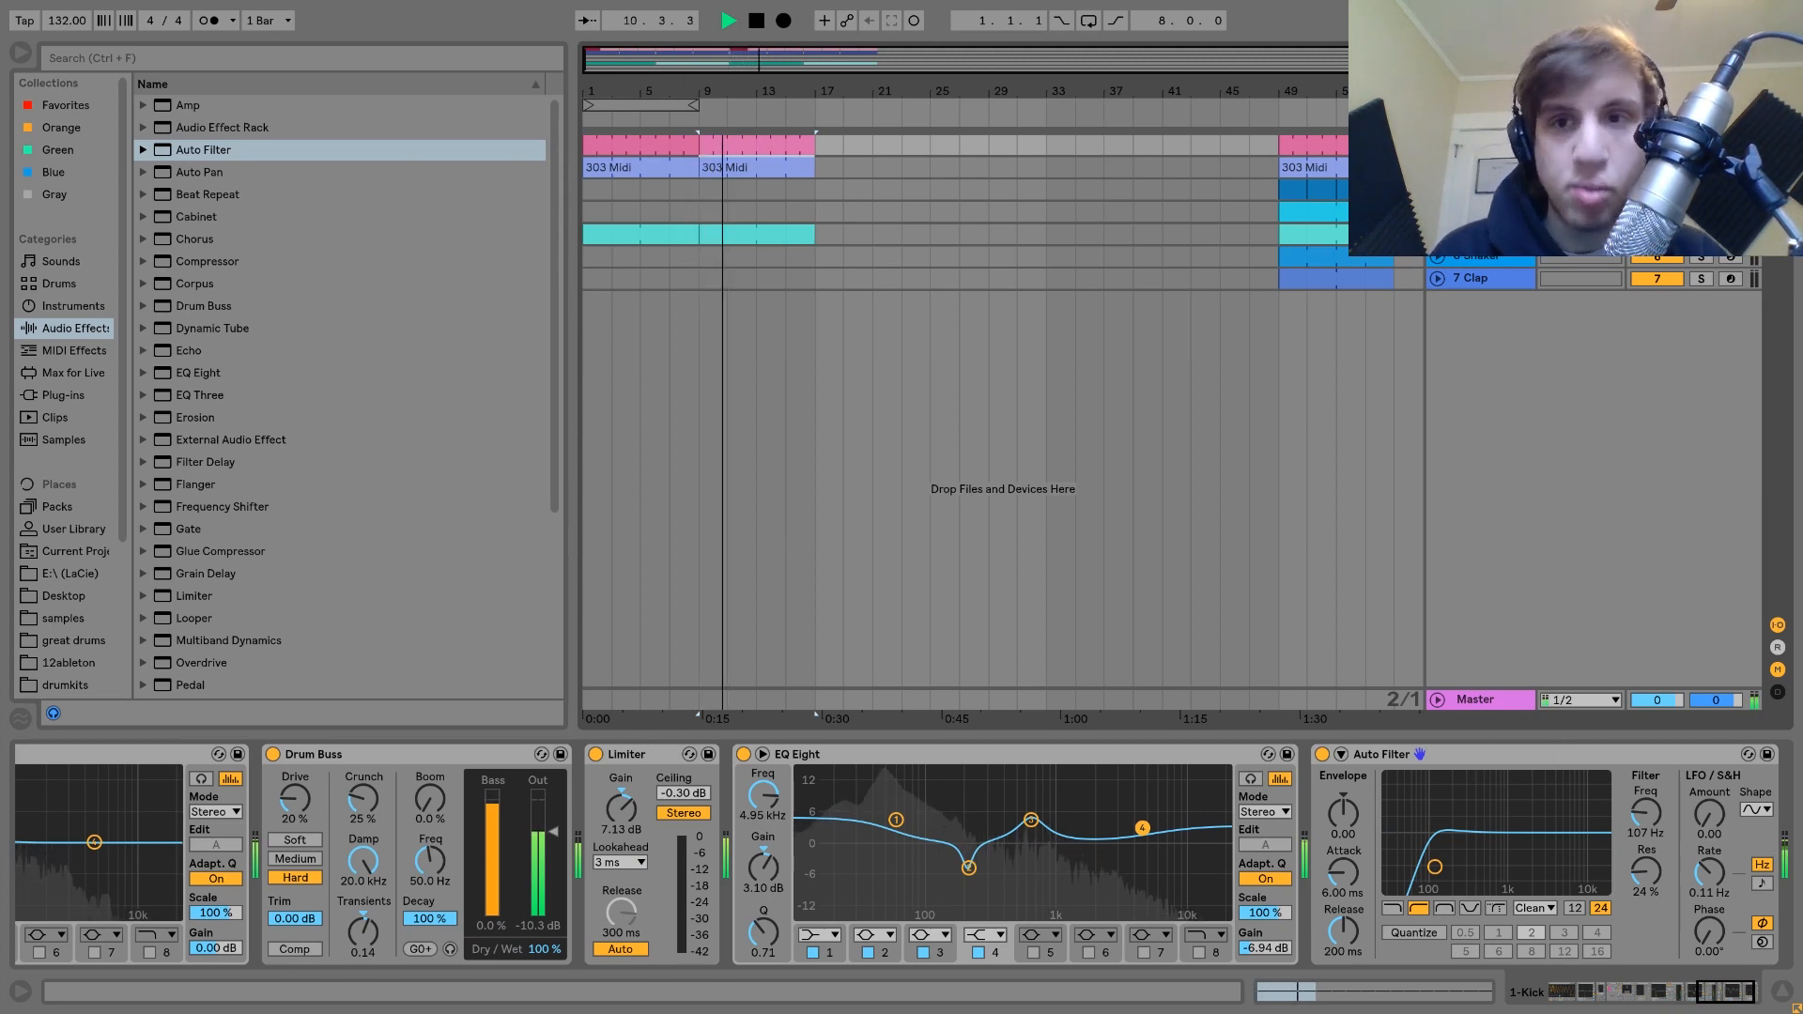
pyautogui.keyDown('shift'); pyautogui.click(761, 231); pyautogui.keyUp('shift')
pyautogui.hotkey('ctrl', 'd')
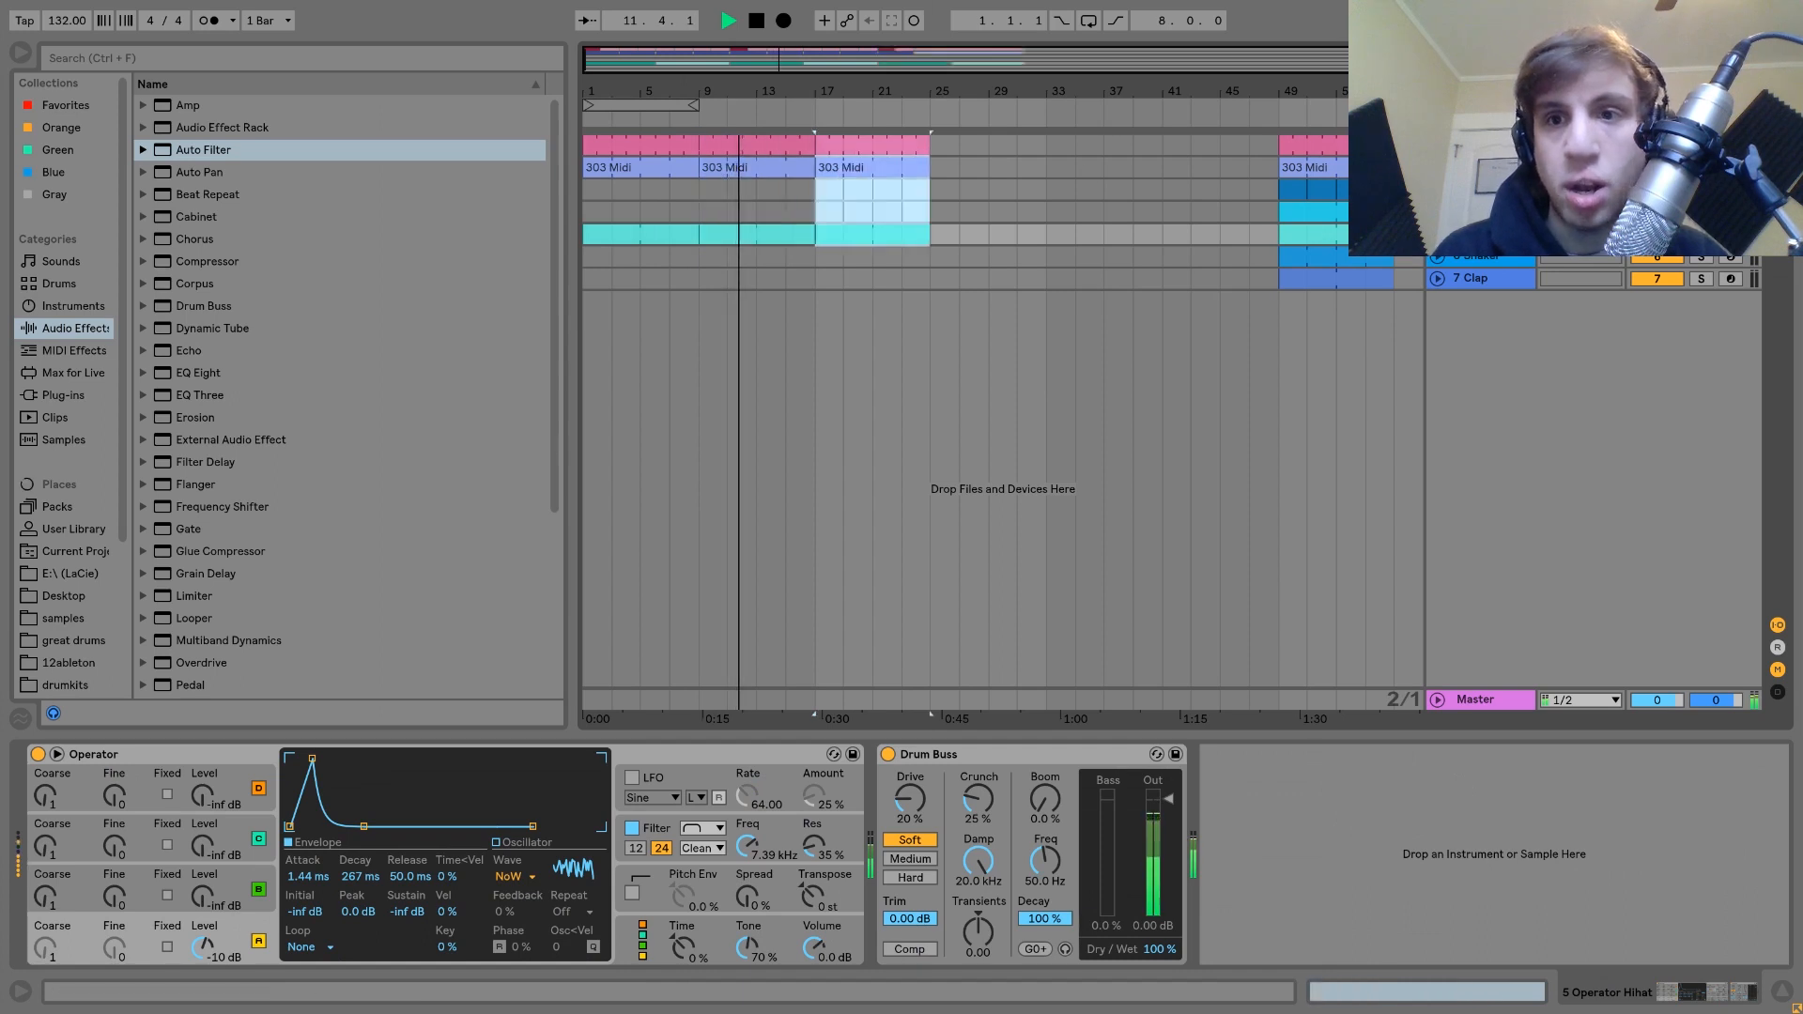
# Step: Automate the kick's Auto Filter to switch off from bar 17 onward, and unfold the 303 track
pyautogui.click(1437, 145)
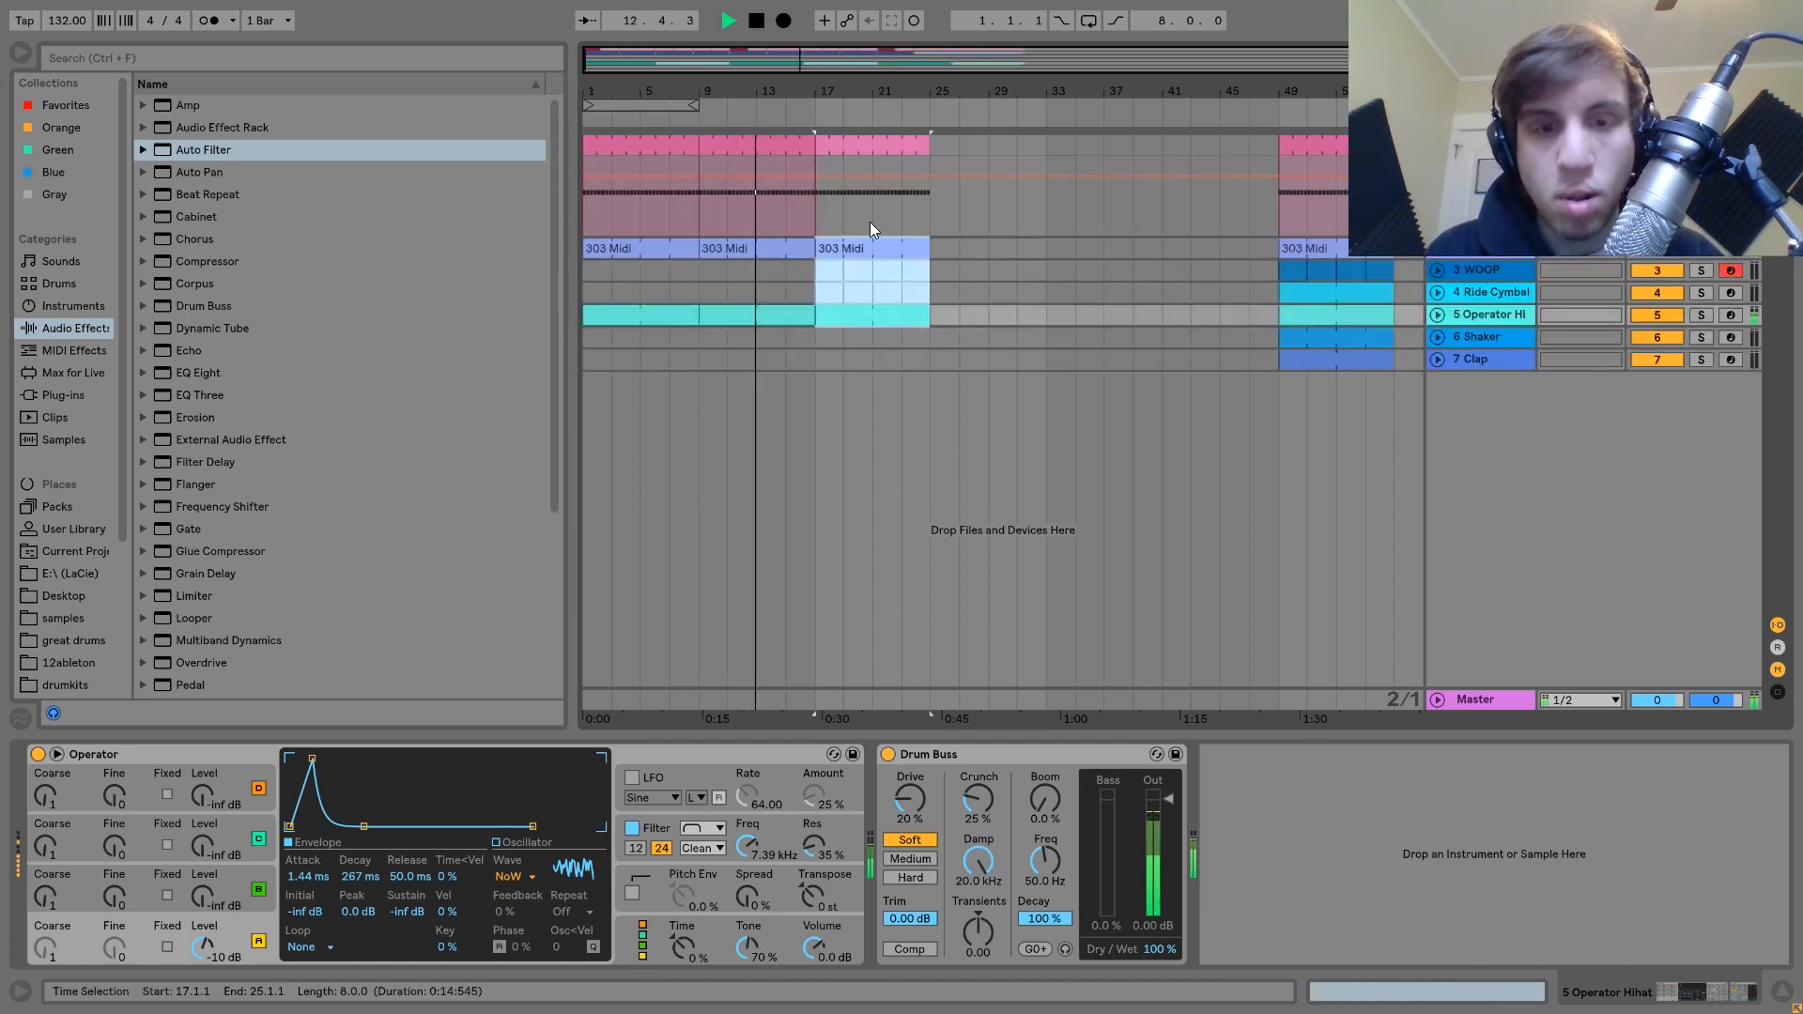
pyautogui.click(828, 215)
pyautogui.press('b')
pyautogui.click(843, 177)
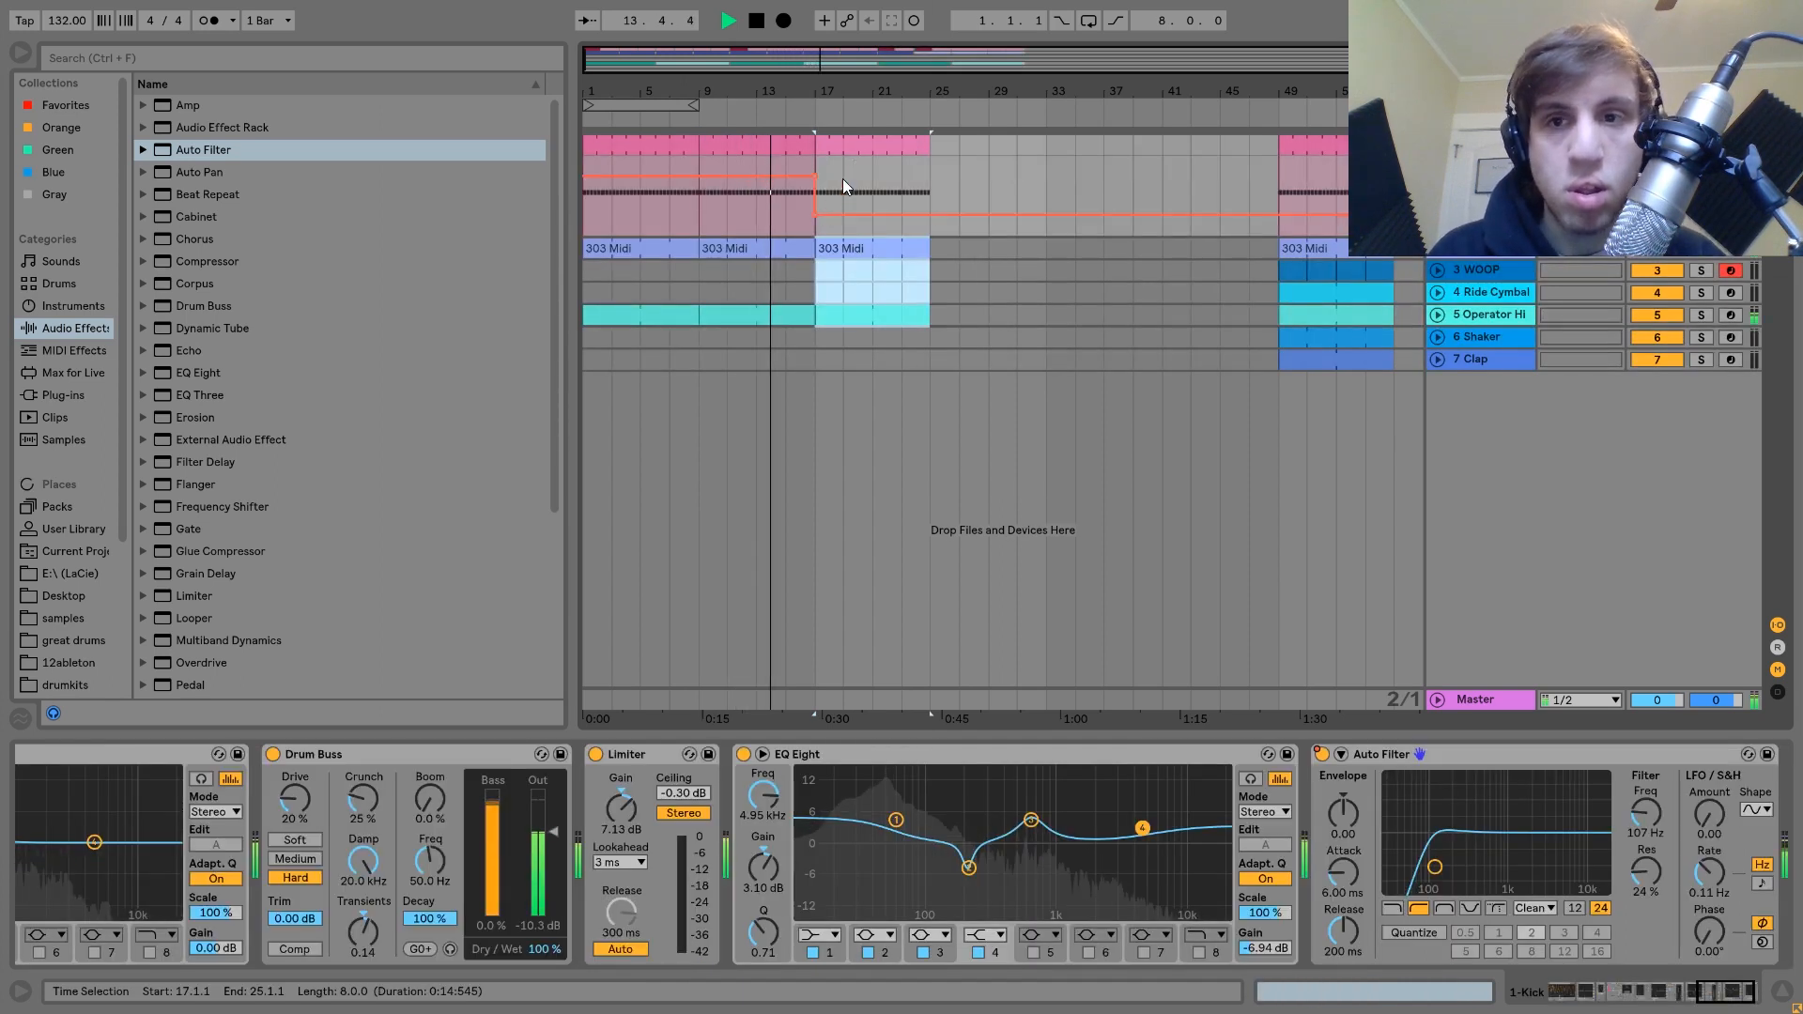
pyautogui.click(1436, 250)
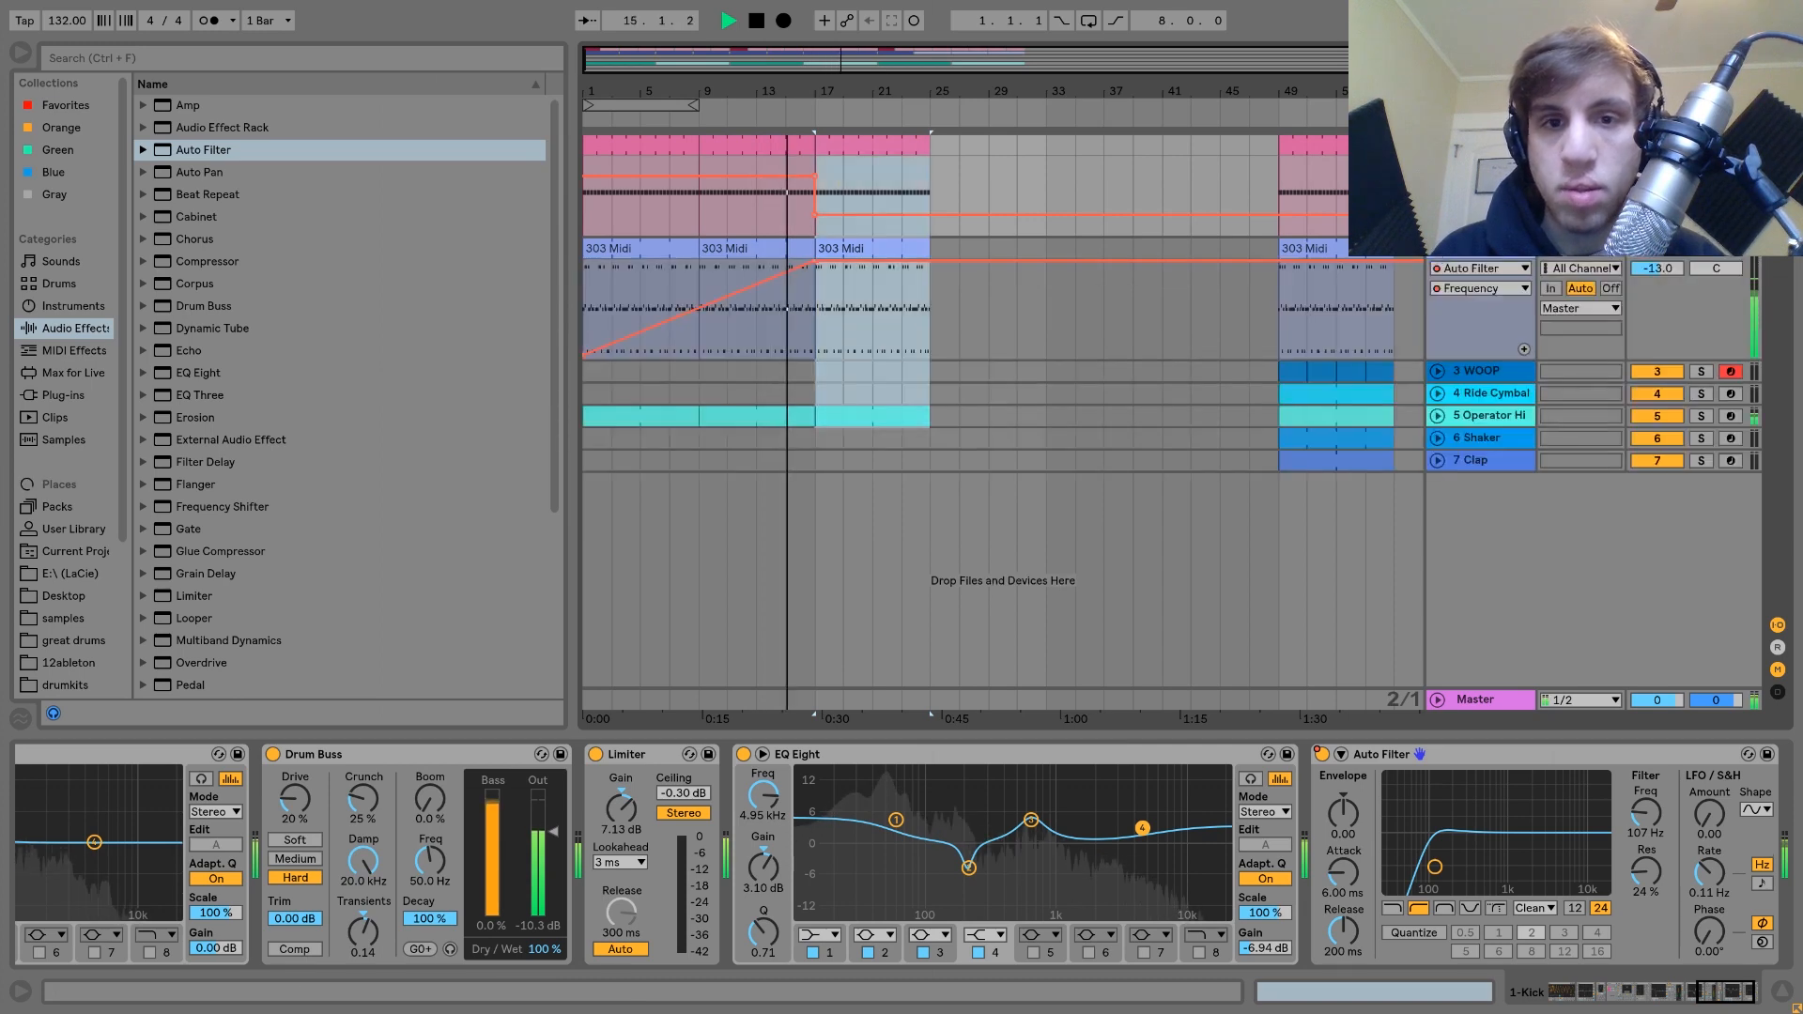
pyautogui.click(761, 249)
pyautogui.click(830, 297)
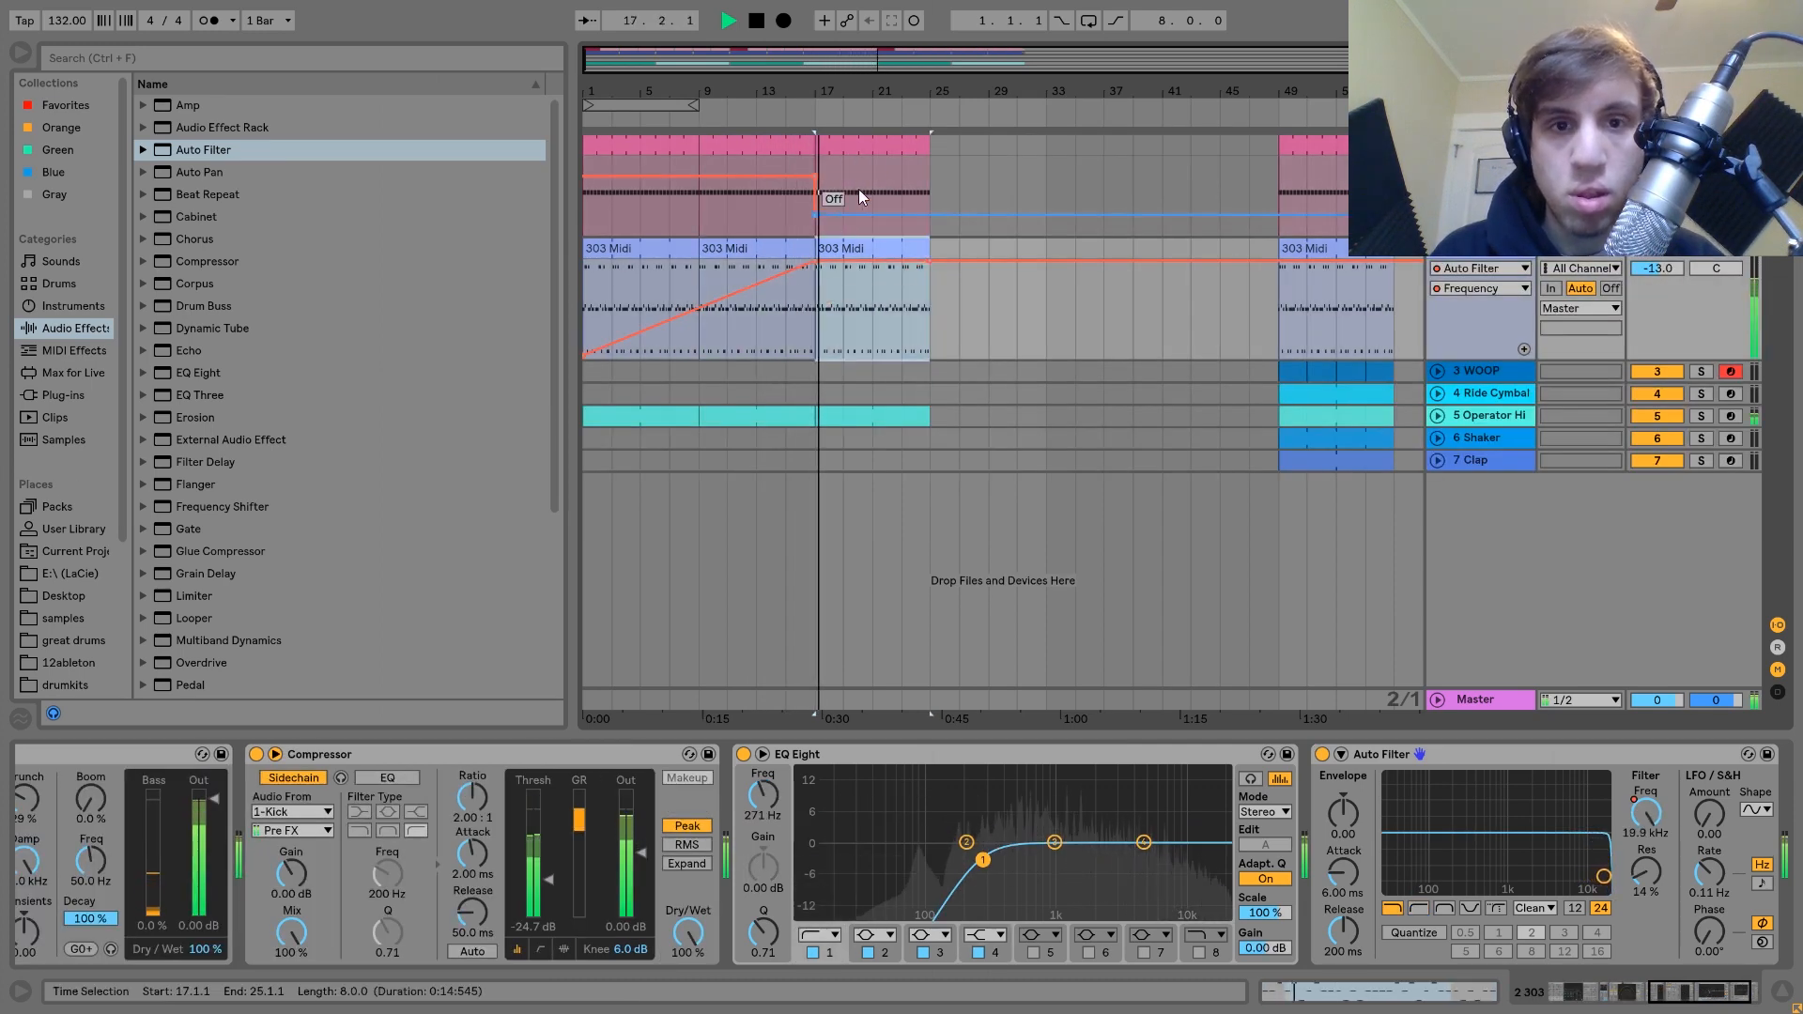
# Step: Duplicate the kick, 303 and hi-hat section from bar 17 to bar 25, and loop bars 17 to 33
pyautogui.click(870, 142)
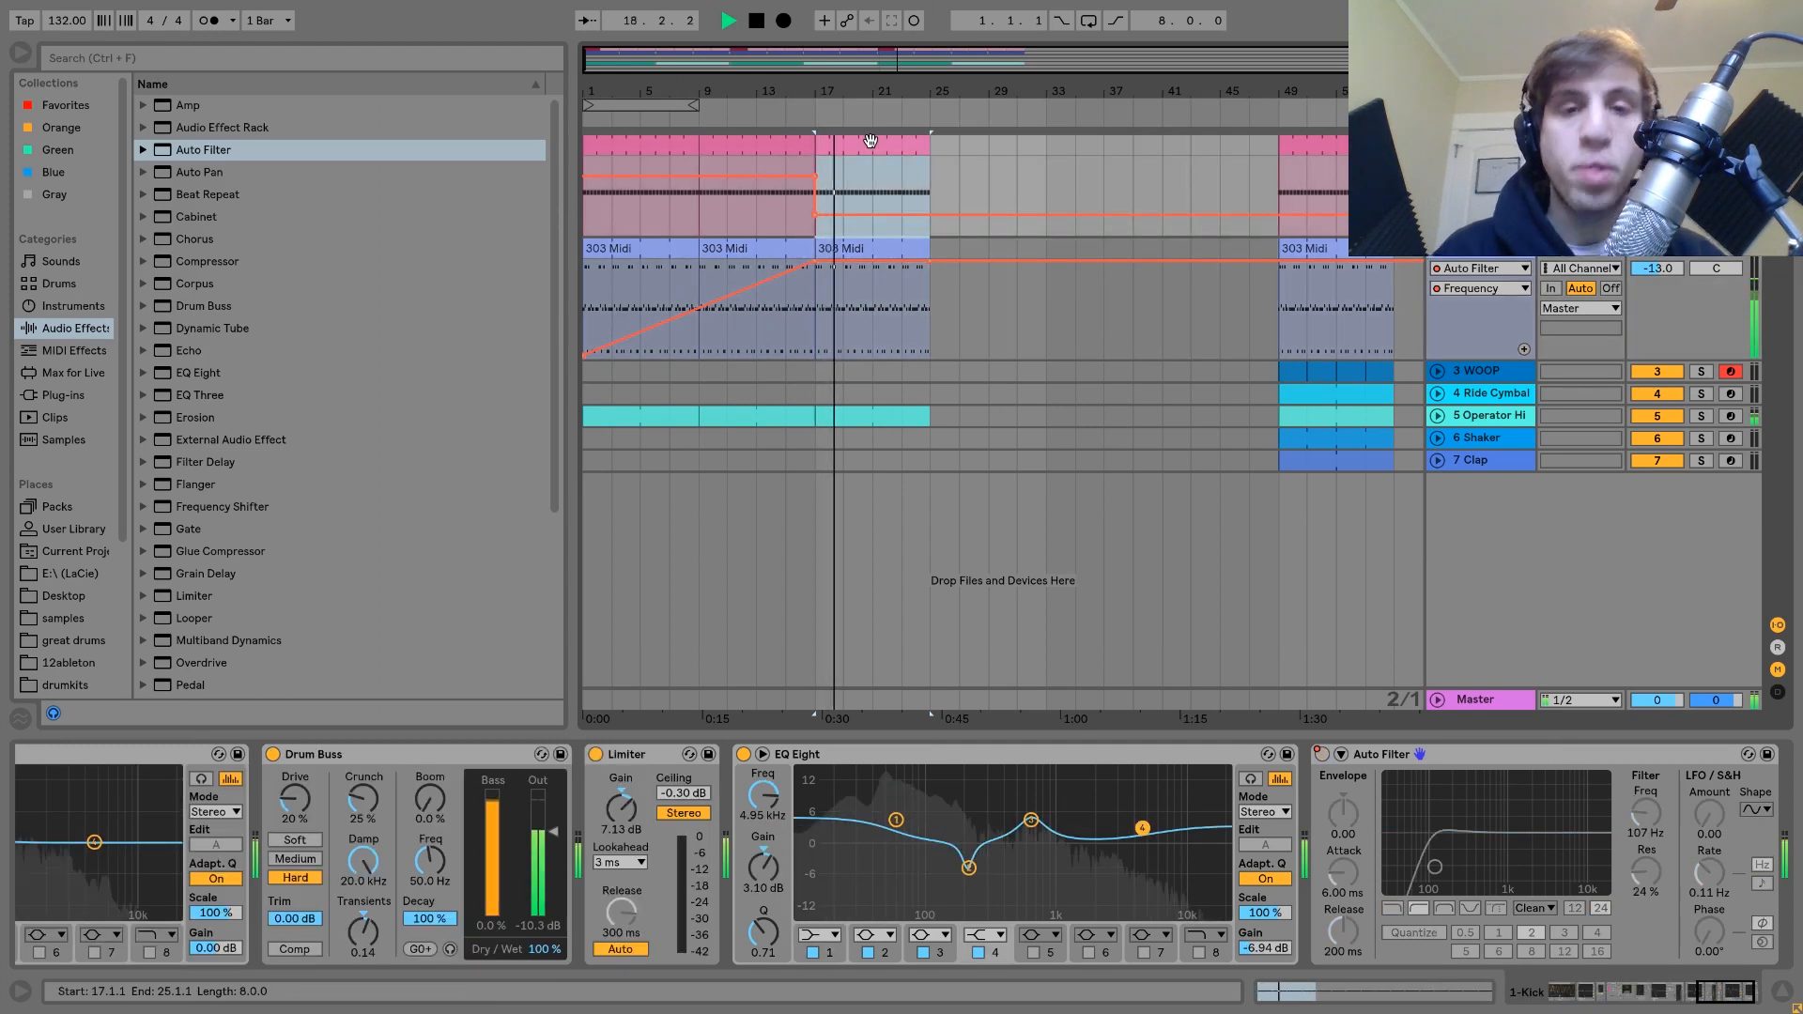
pyautogui.keyDown('shift'); pyautogui.click(907, 411); pyautogui.keyUp('shift')
pyautogui.hotkey('ctrl', 'd')
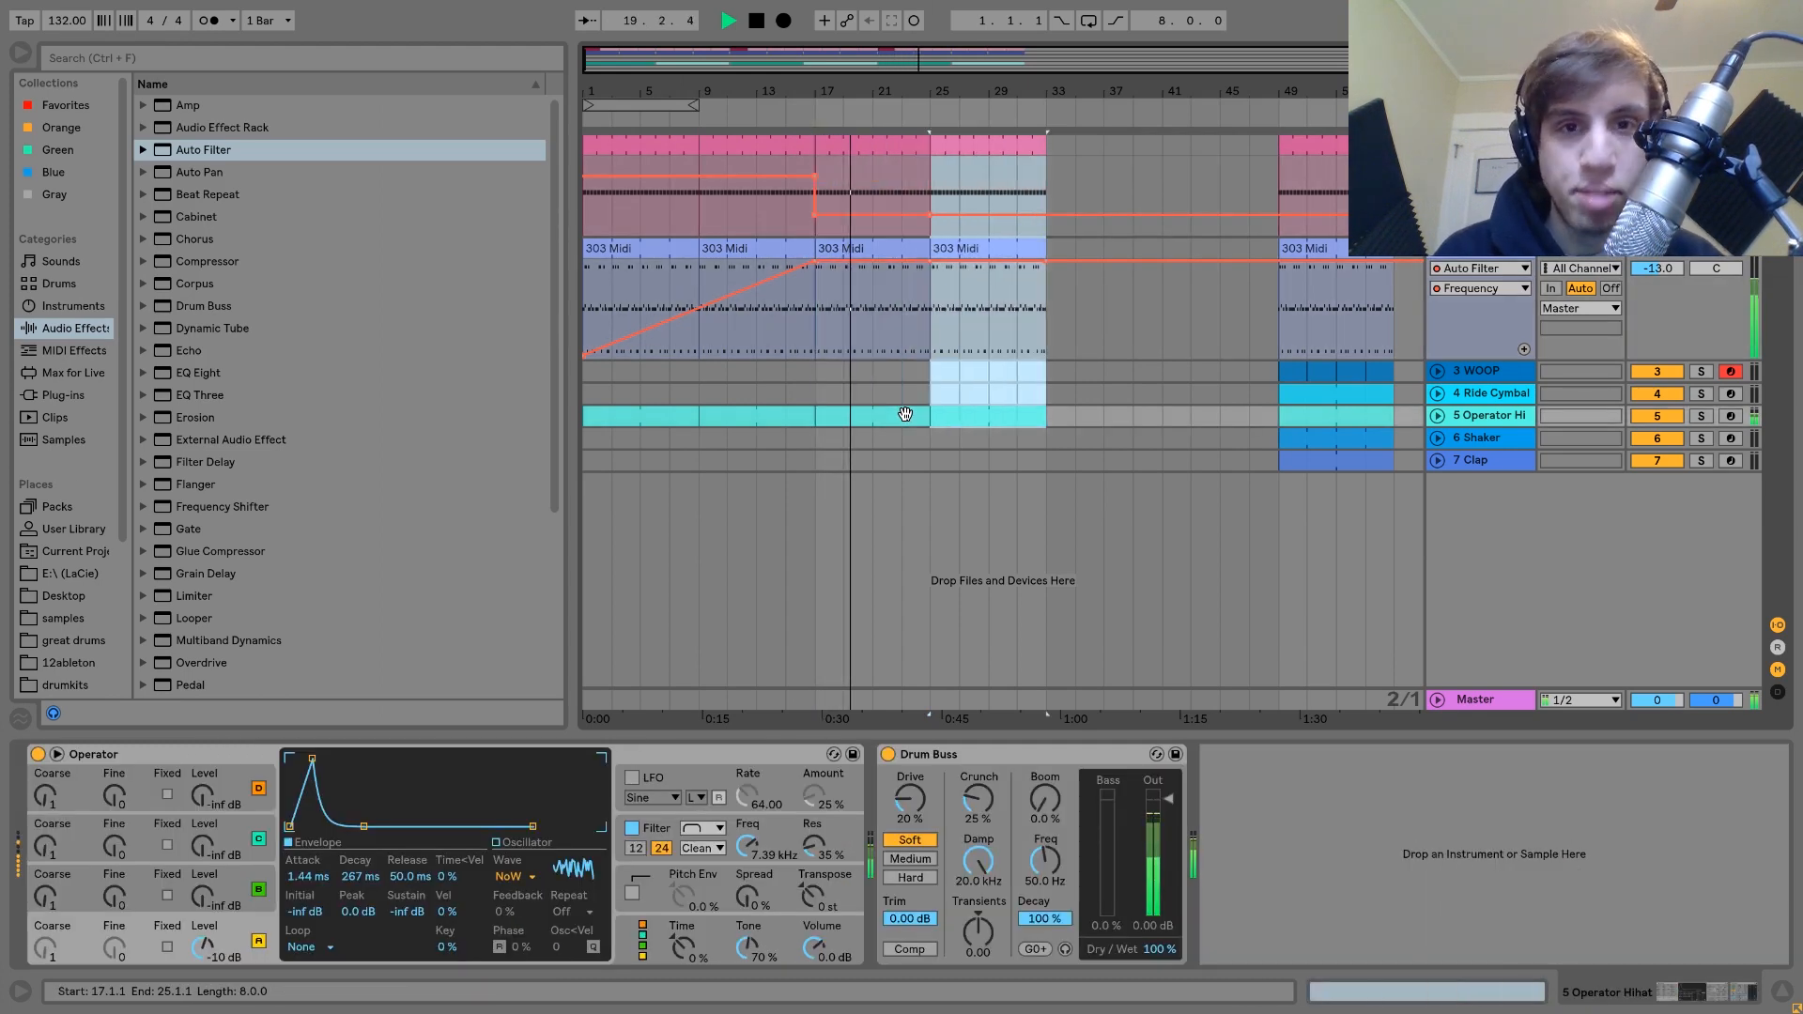
pyautogui.keyDown('shift'); pyautogui.click(905, 414); pyautogui.keyUp('shift')
pyautogui.hotkey('ctrl', 'l')
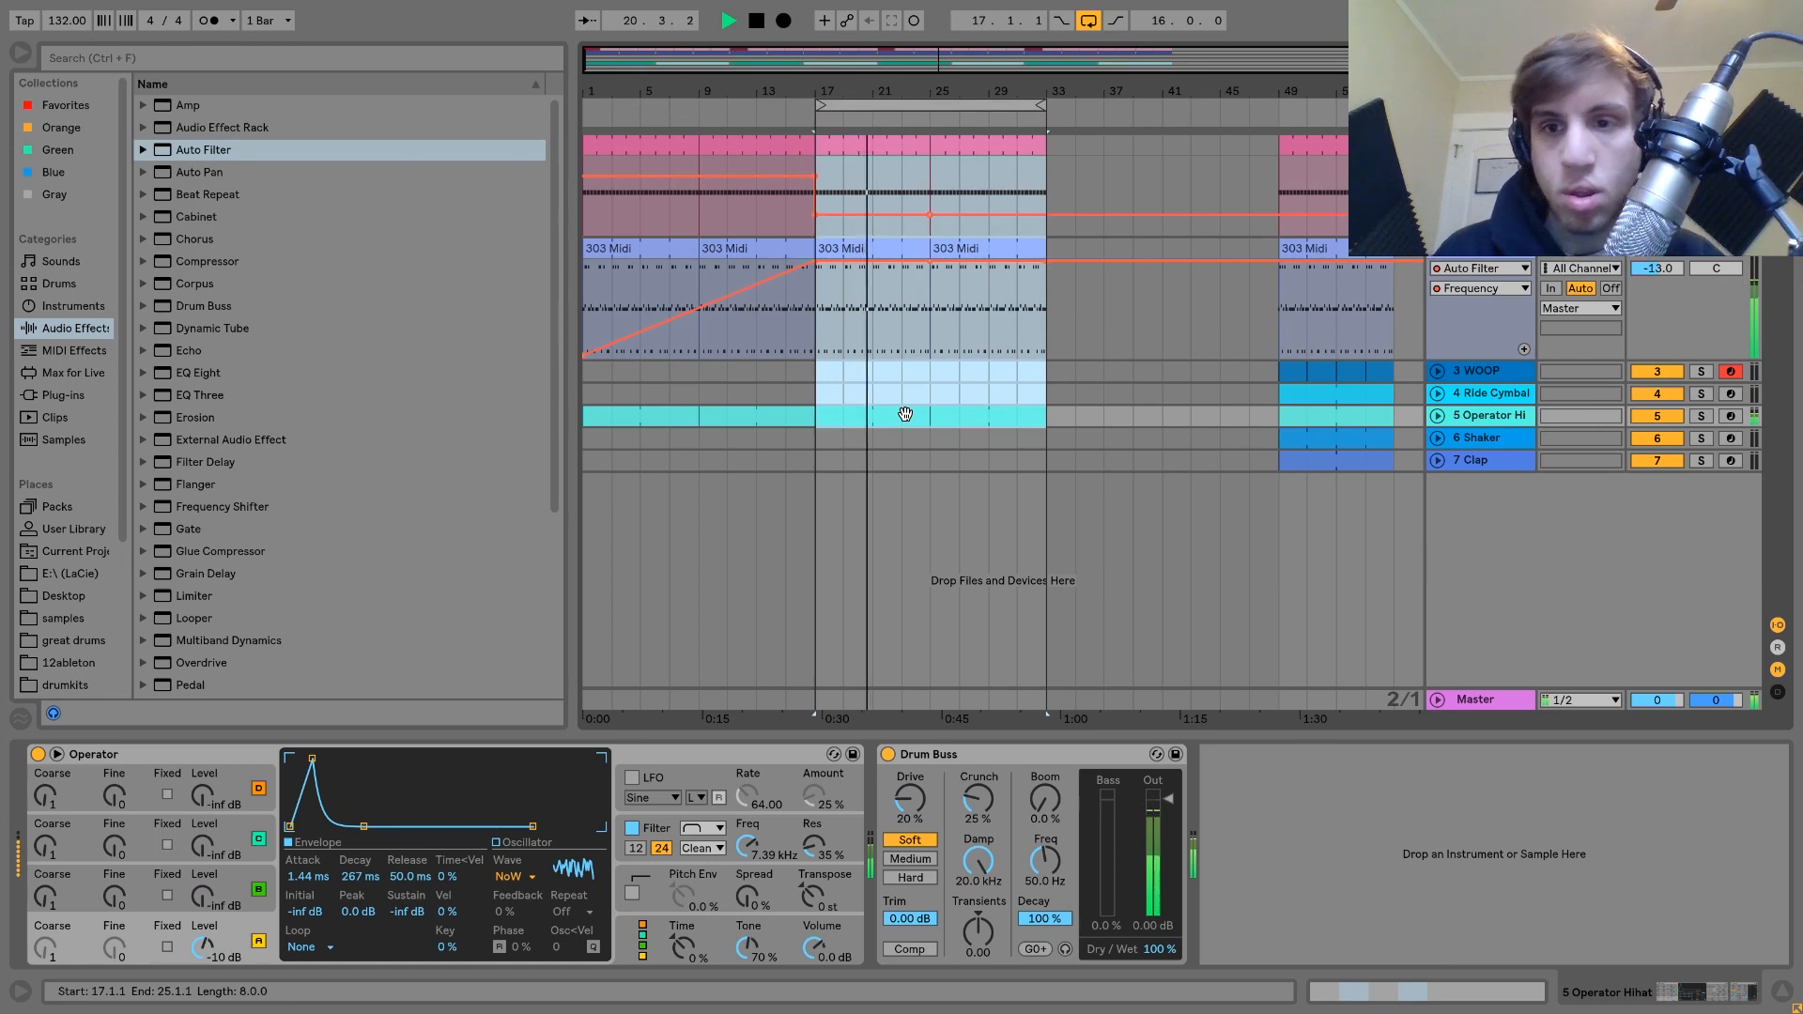
# Step: Copy the Shaker clip from bar 49 to bar 17 and duplicate it at bar 25
pyautogui.press('space')
pyautogui.moveTo(1346, 443); pyautogui.dragTo(889, 439)
pyautogui.press('space')
pyautogui.hotkey('ctrl', 'd')
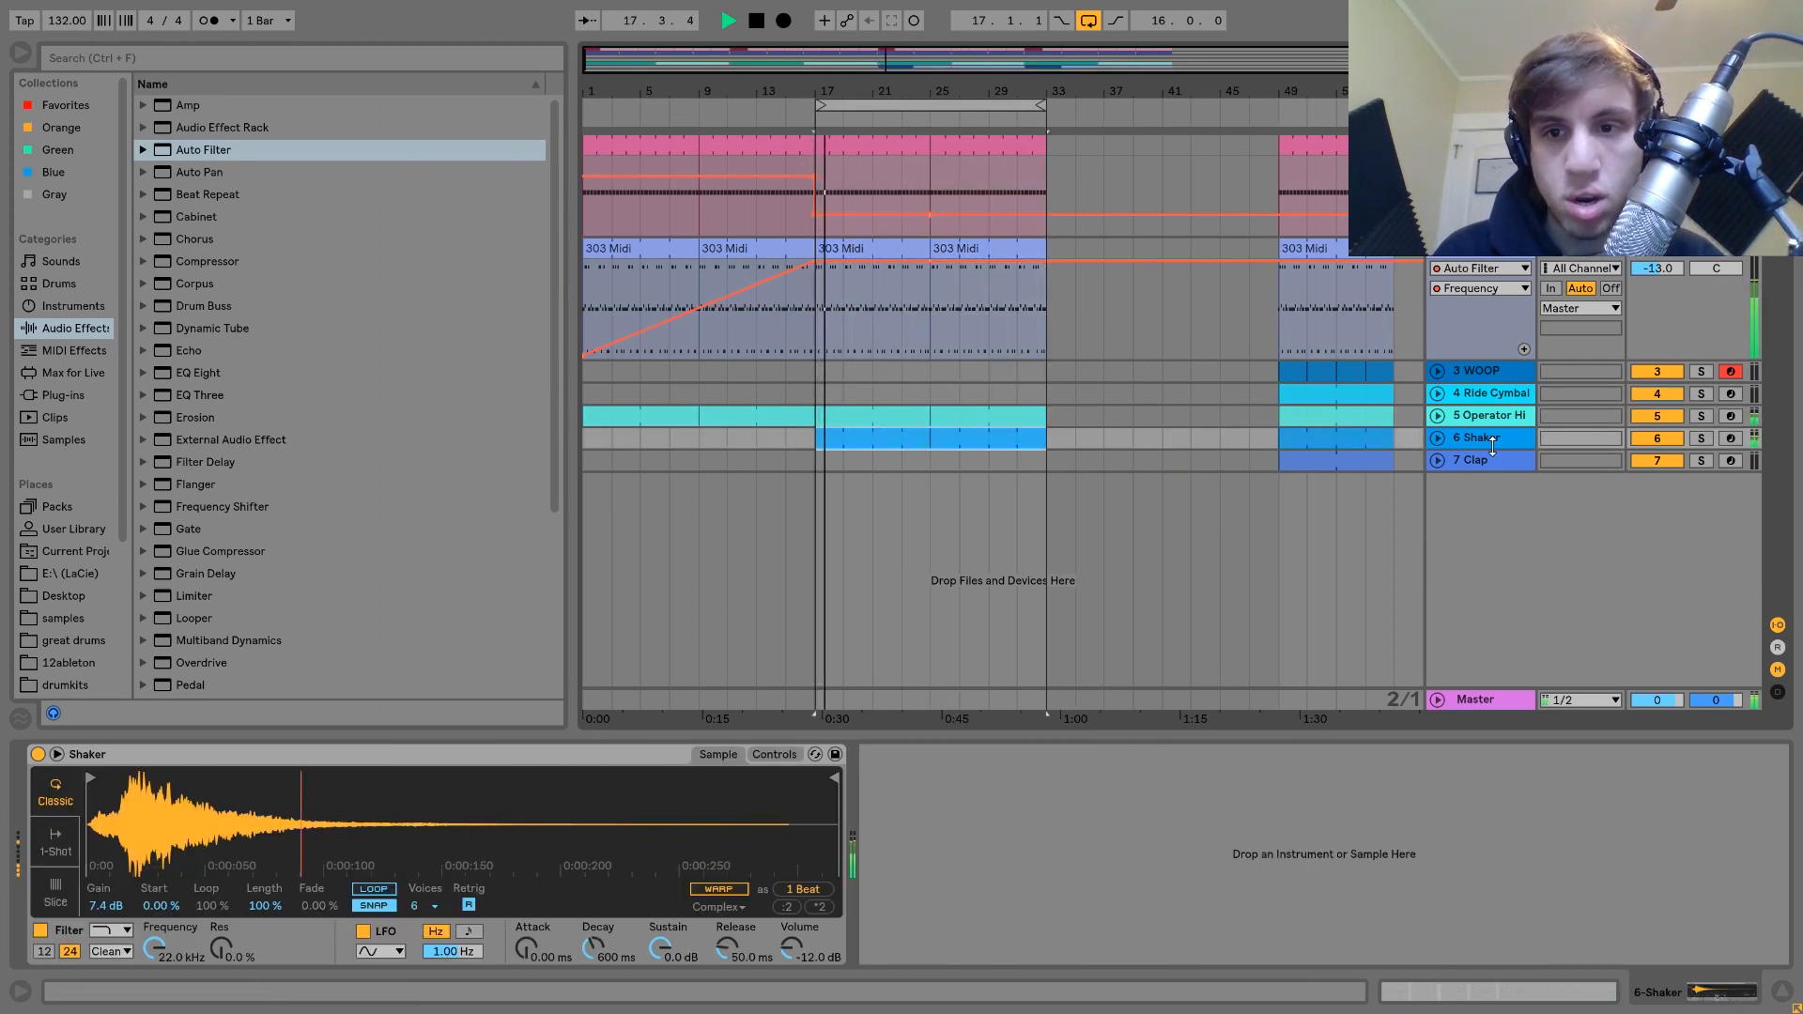
# Step: Copy the Clap clip from bar 49 to bar 17, extend it with a duplicate to bar 33, and stop playback
pyautogui.moveTo(1362, 467); pyautogui.dragTo(890, 456)
pyautogui.press('space')
pyautogui.keyDown('shift'); pyautogui.click(890, 457); pyautogui.keyUp('shift')
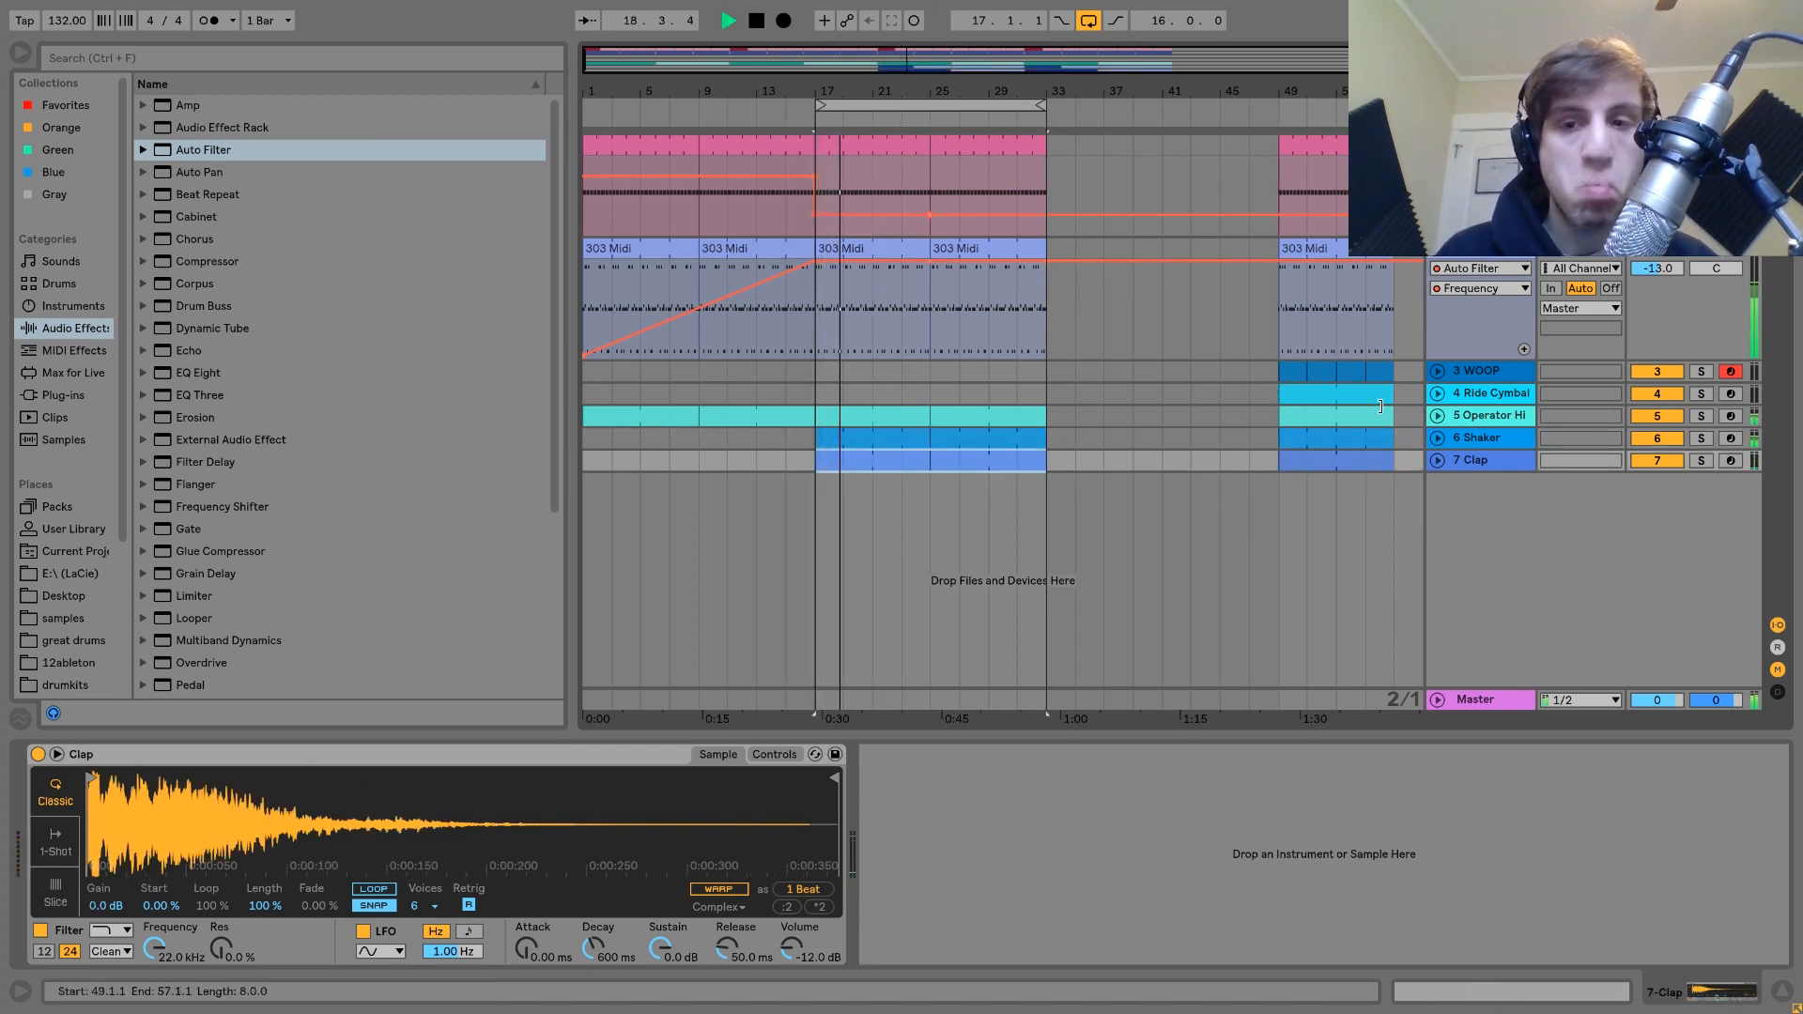
pyautogui.click(1479, 430)
pyautogui.press('space')
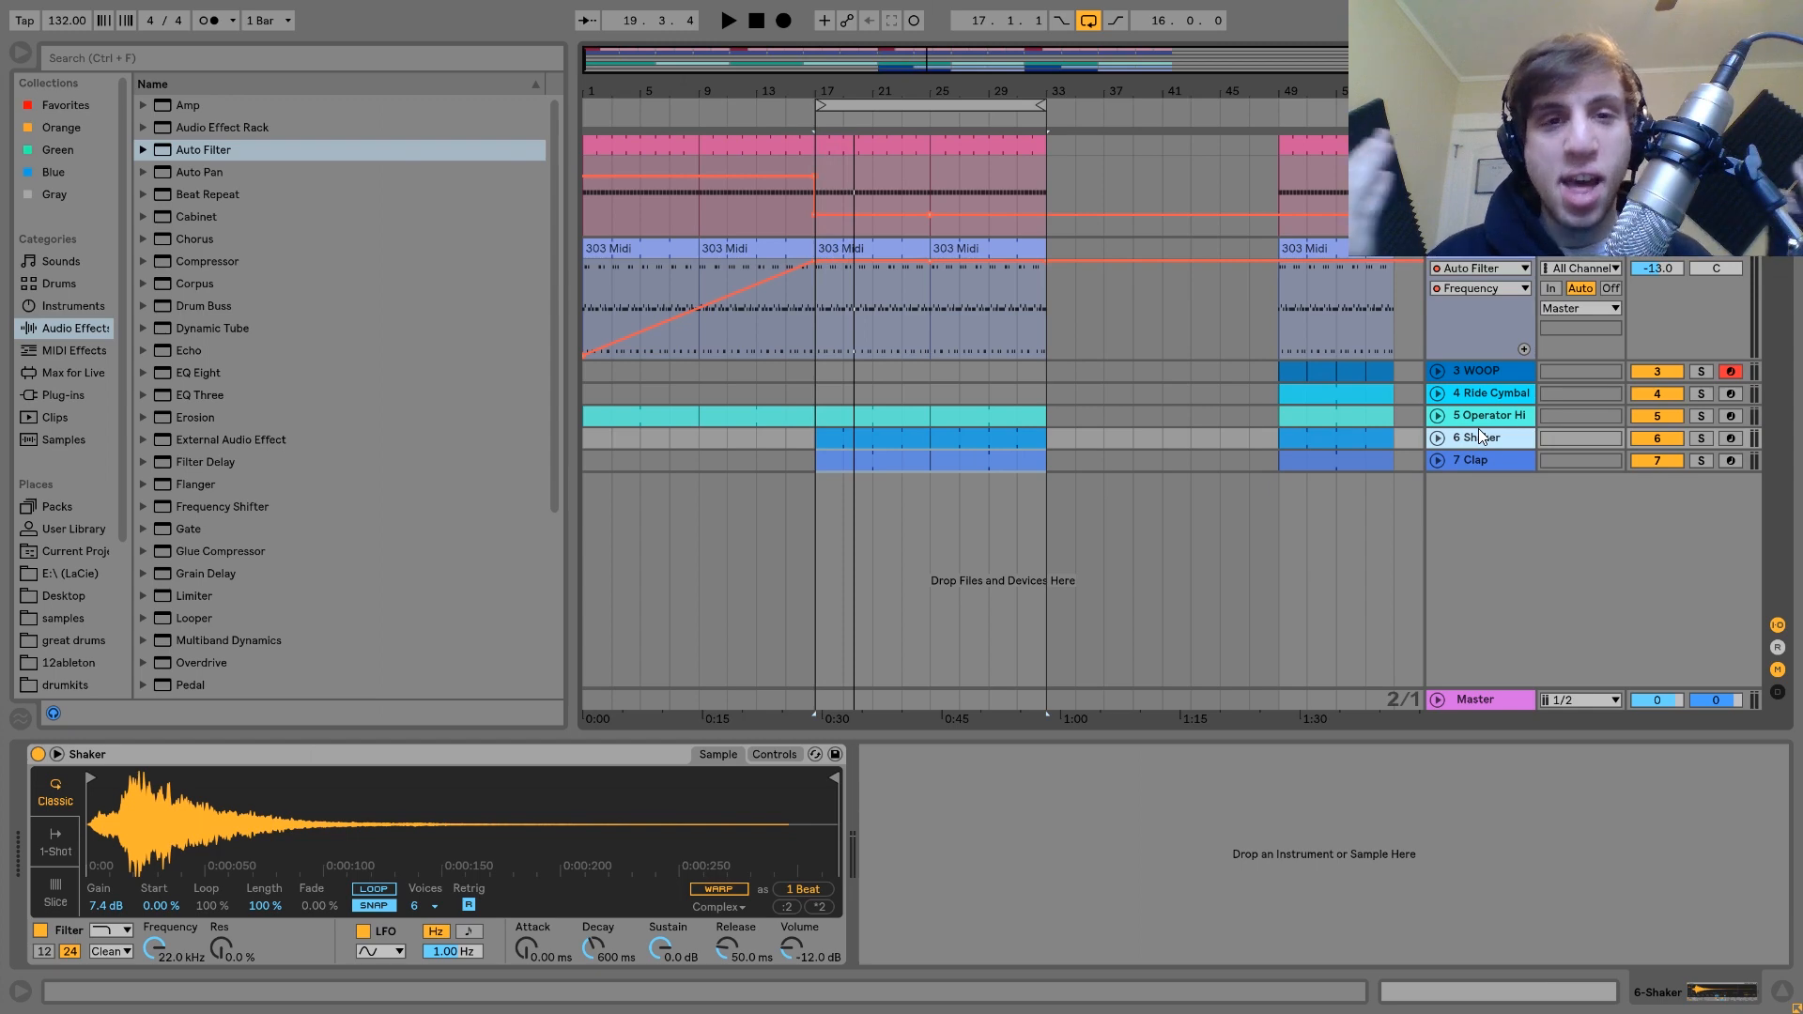
# Step: Play back the 303 filter sweep from bar 9 and the section from bar 17 to check the transition
pyautogui.click(627, 249)
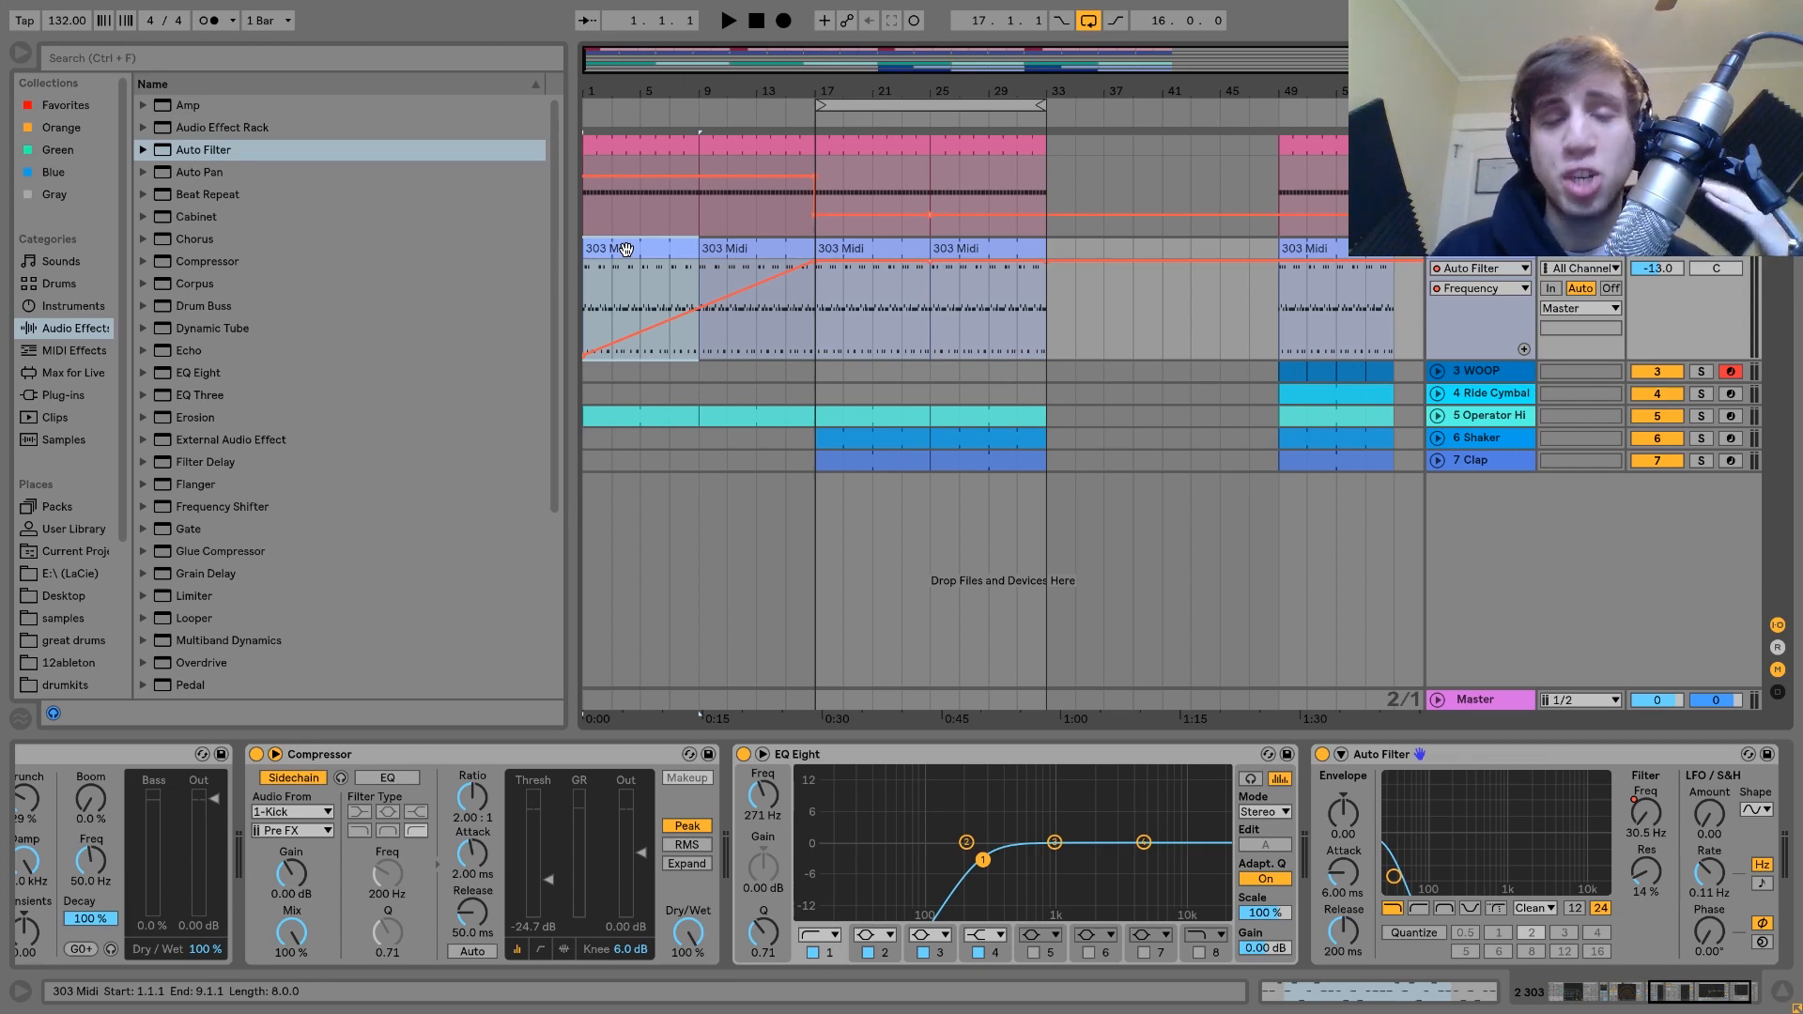
pyautogui.click(710, 343)
pyautogui.press('space')
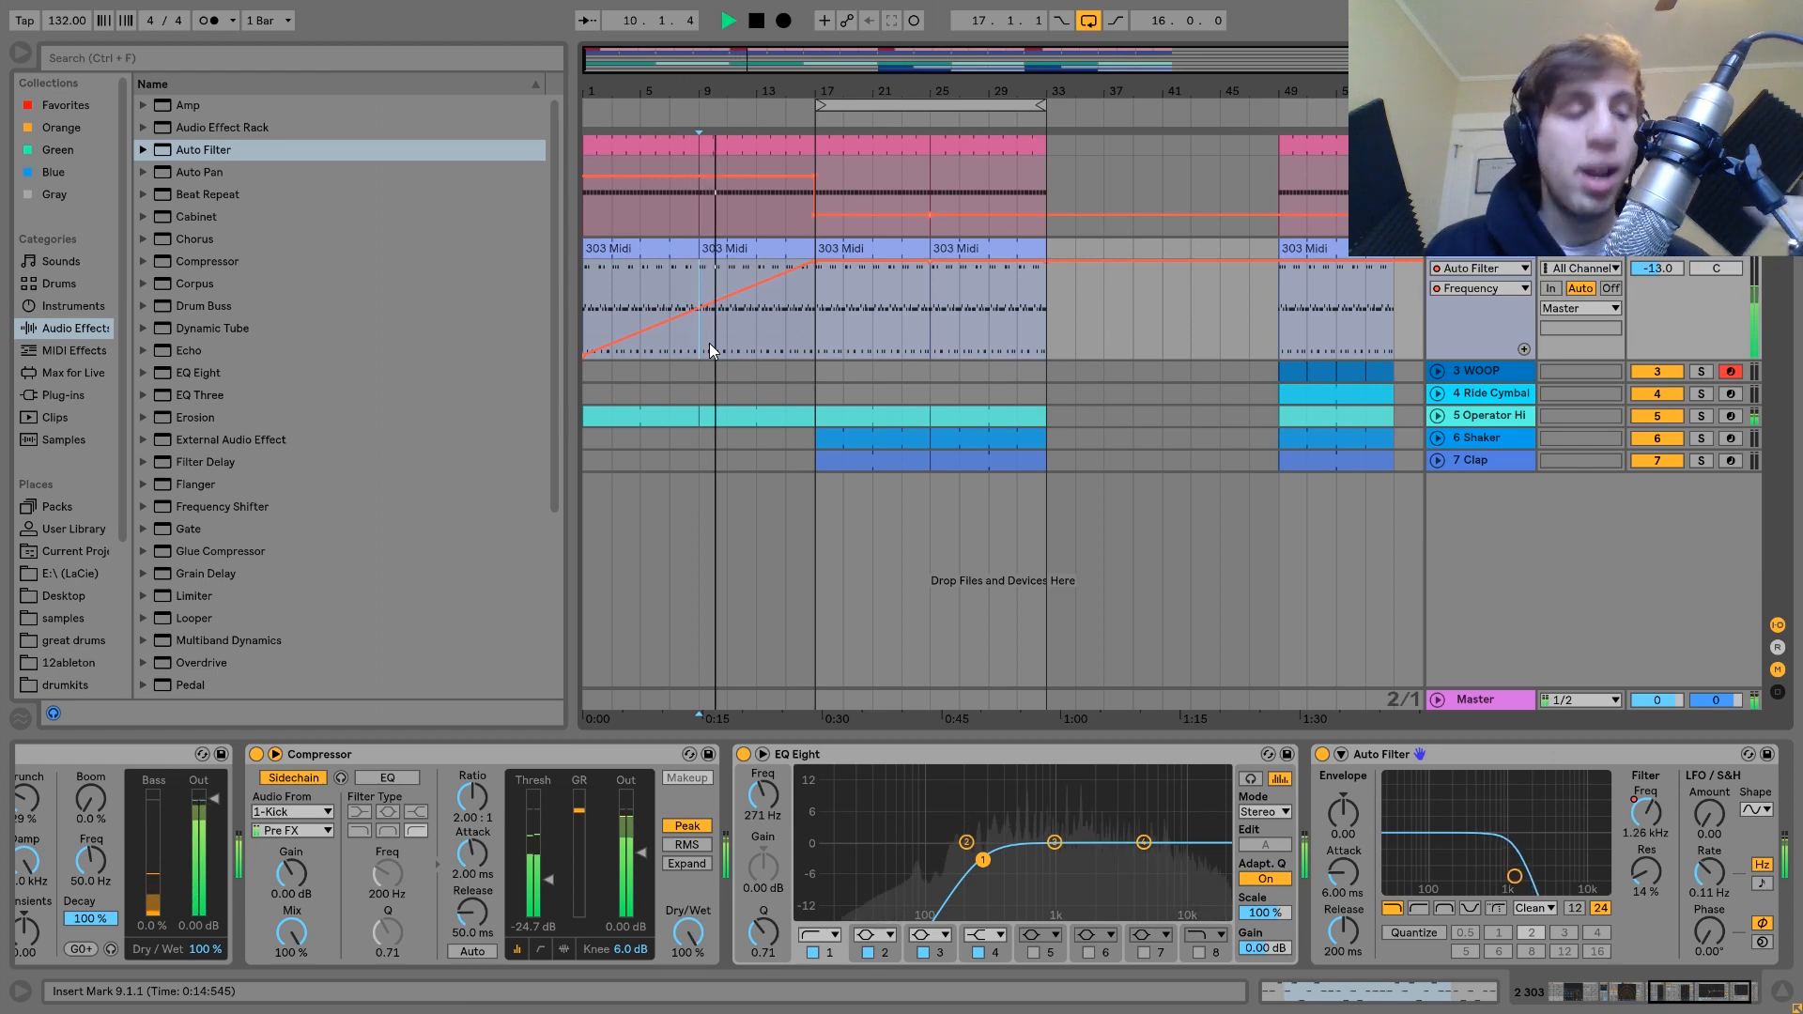
pyautogui.click(796, 328)
pyautogui.press('space')
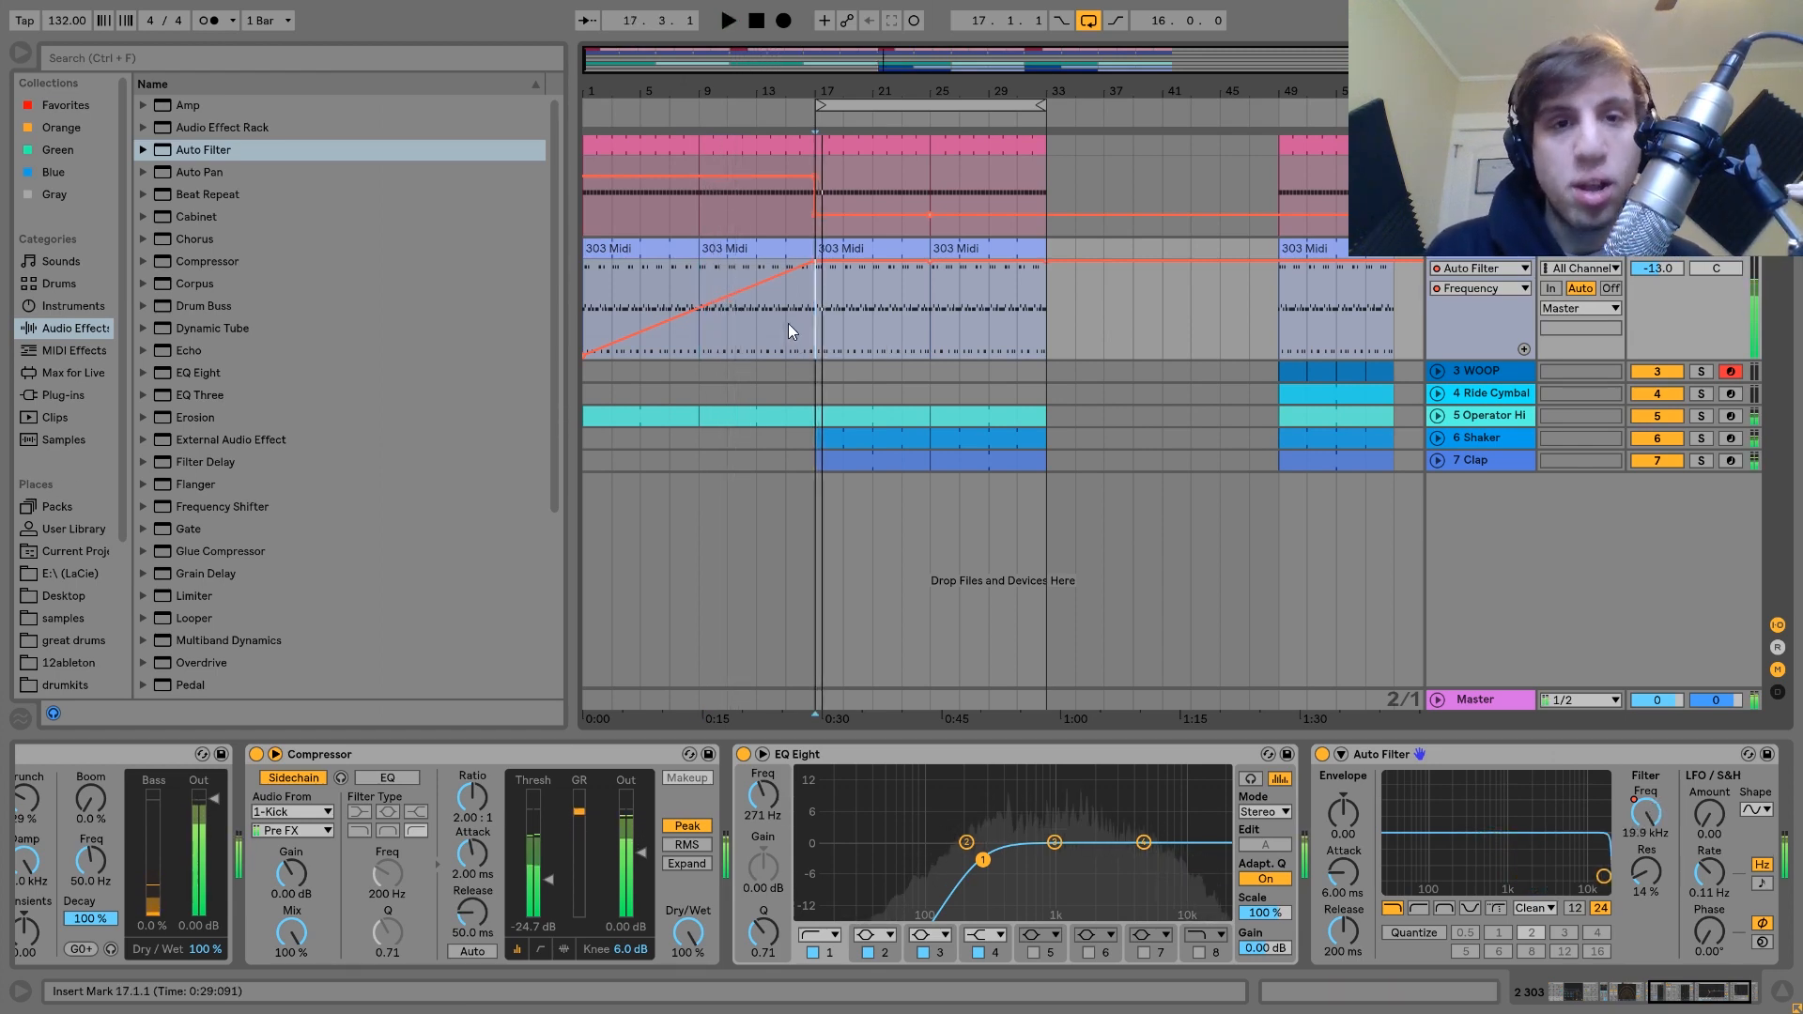
pyautogui.moveTo(828, 194); pyautogui.dragTo(930, 195)
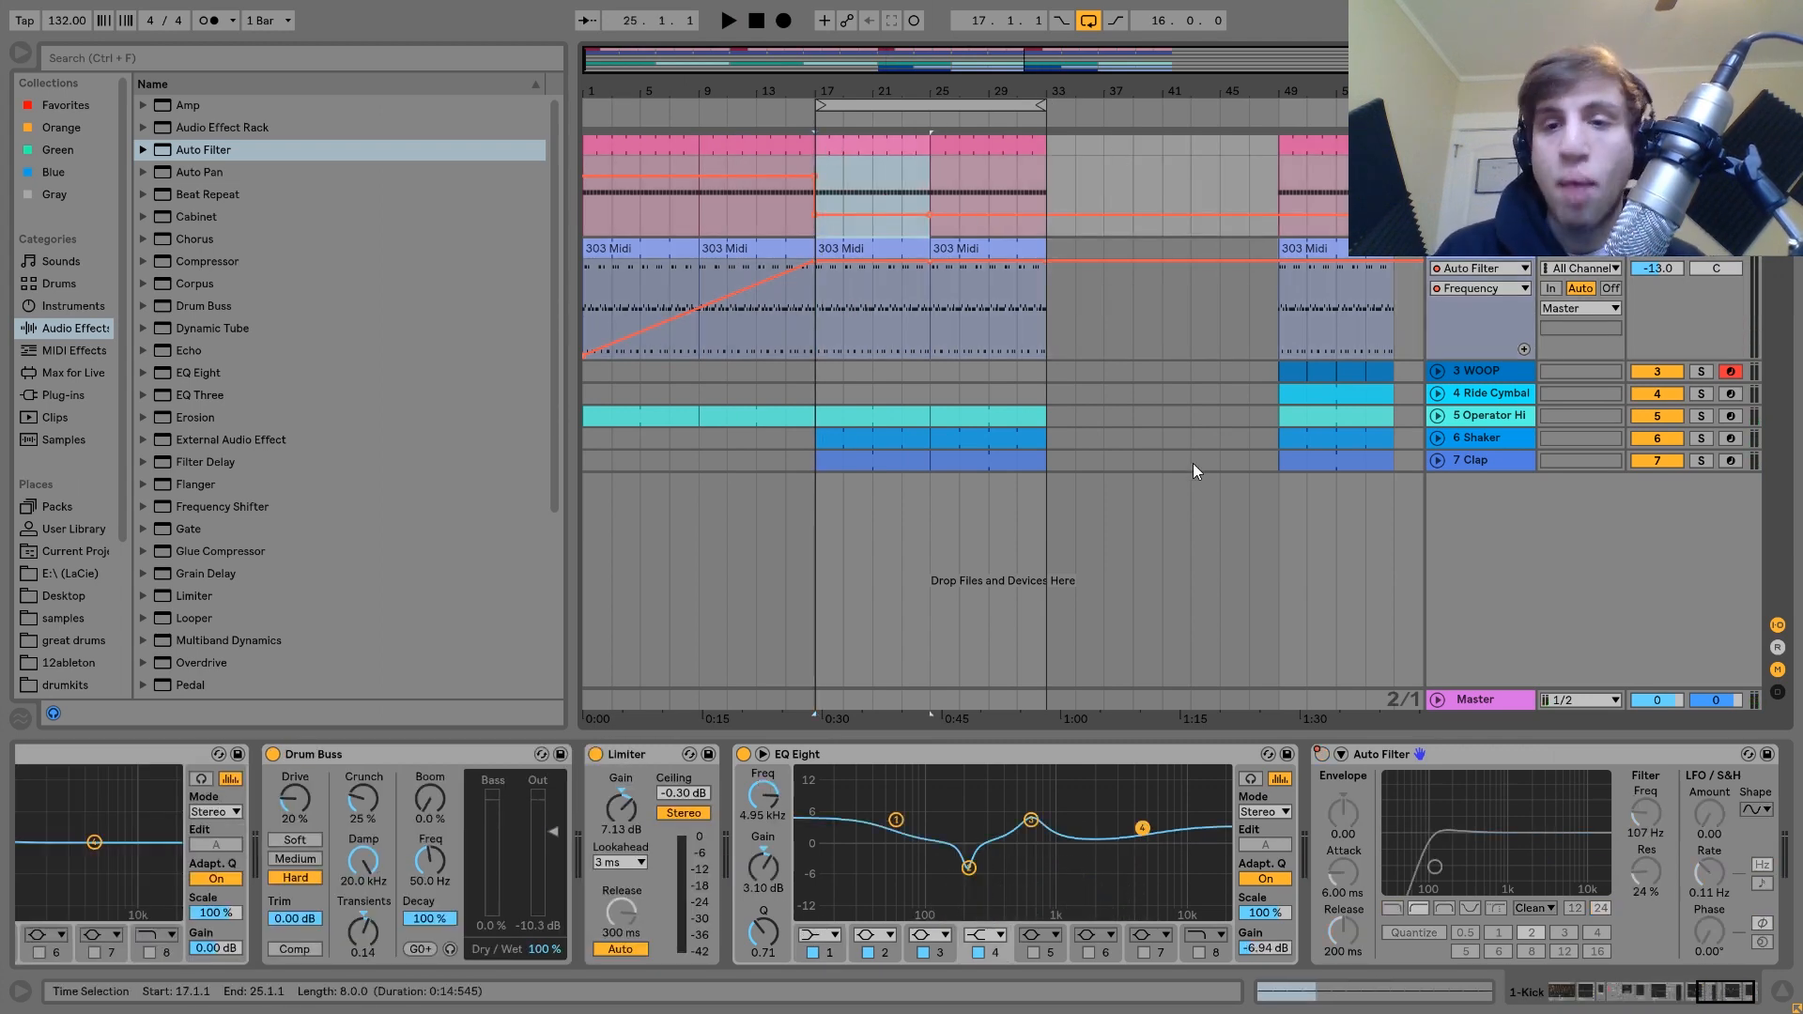
pyautogui.click(784, 401)
pyautogui.click(877, 438)
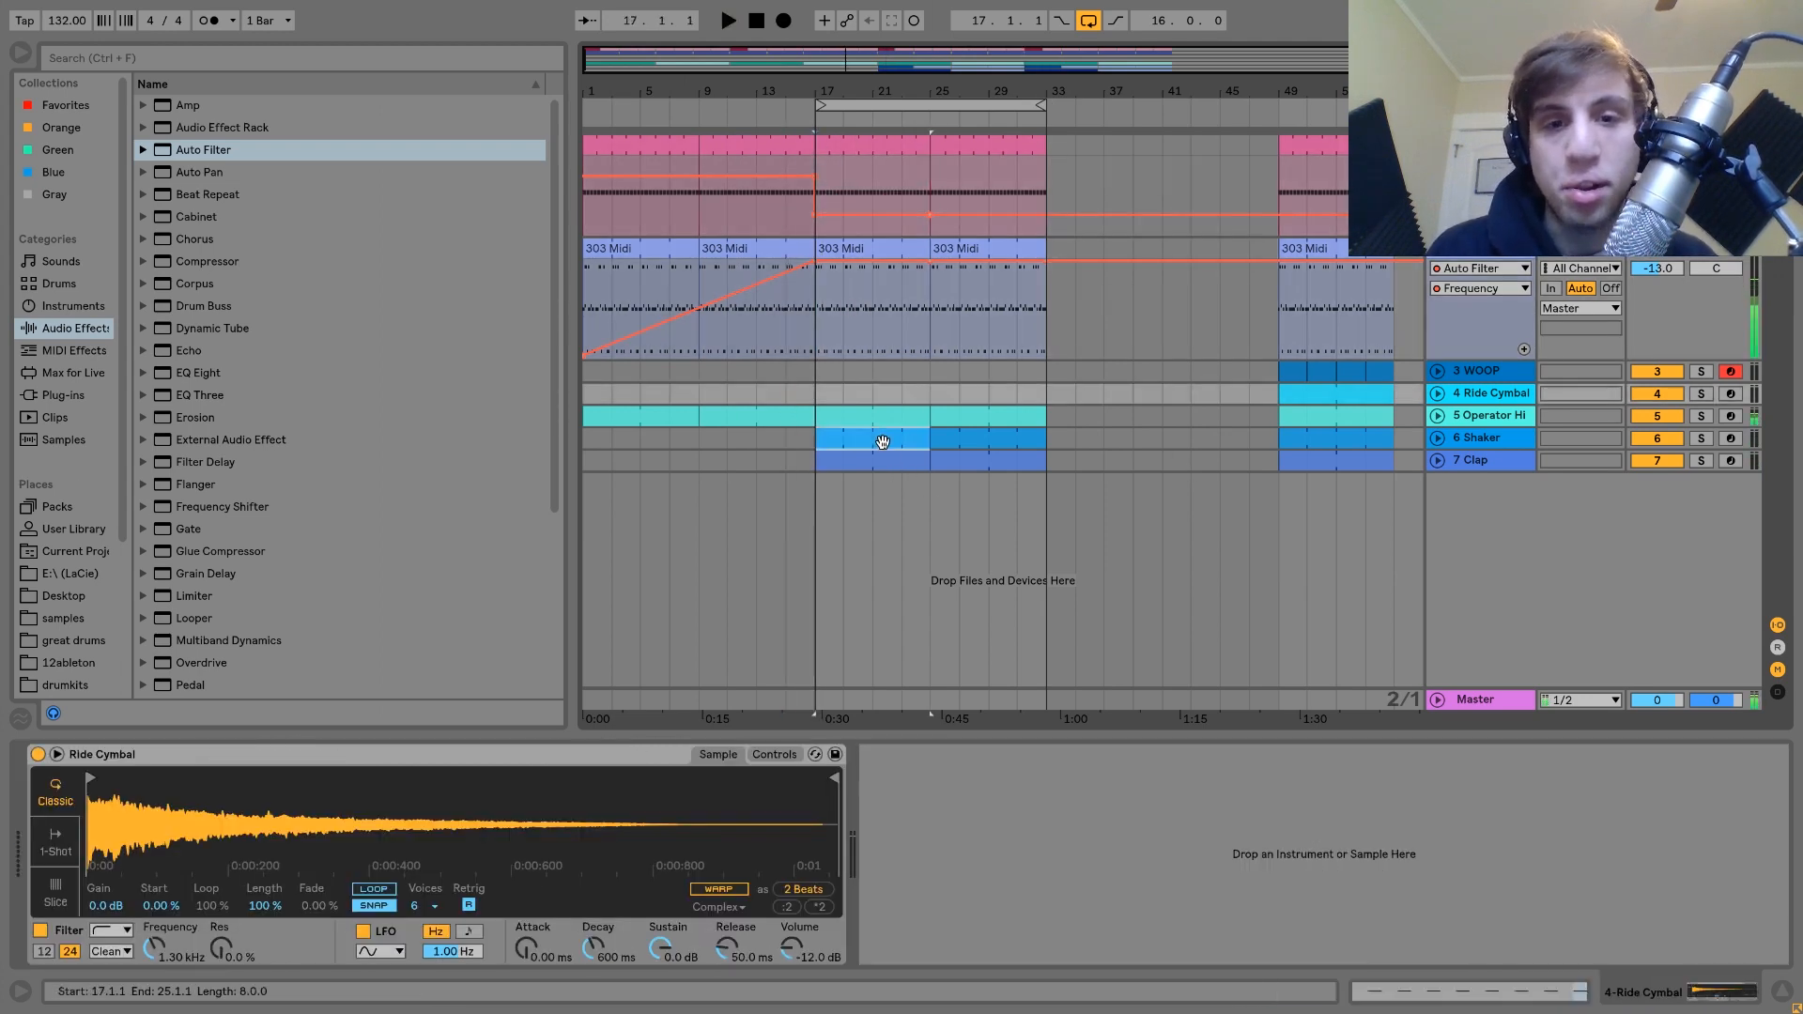
pyautogui.press('space')
pyautogui.press('space')
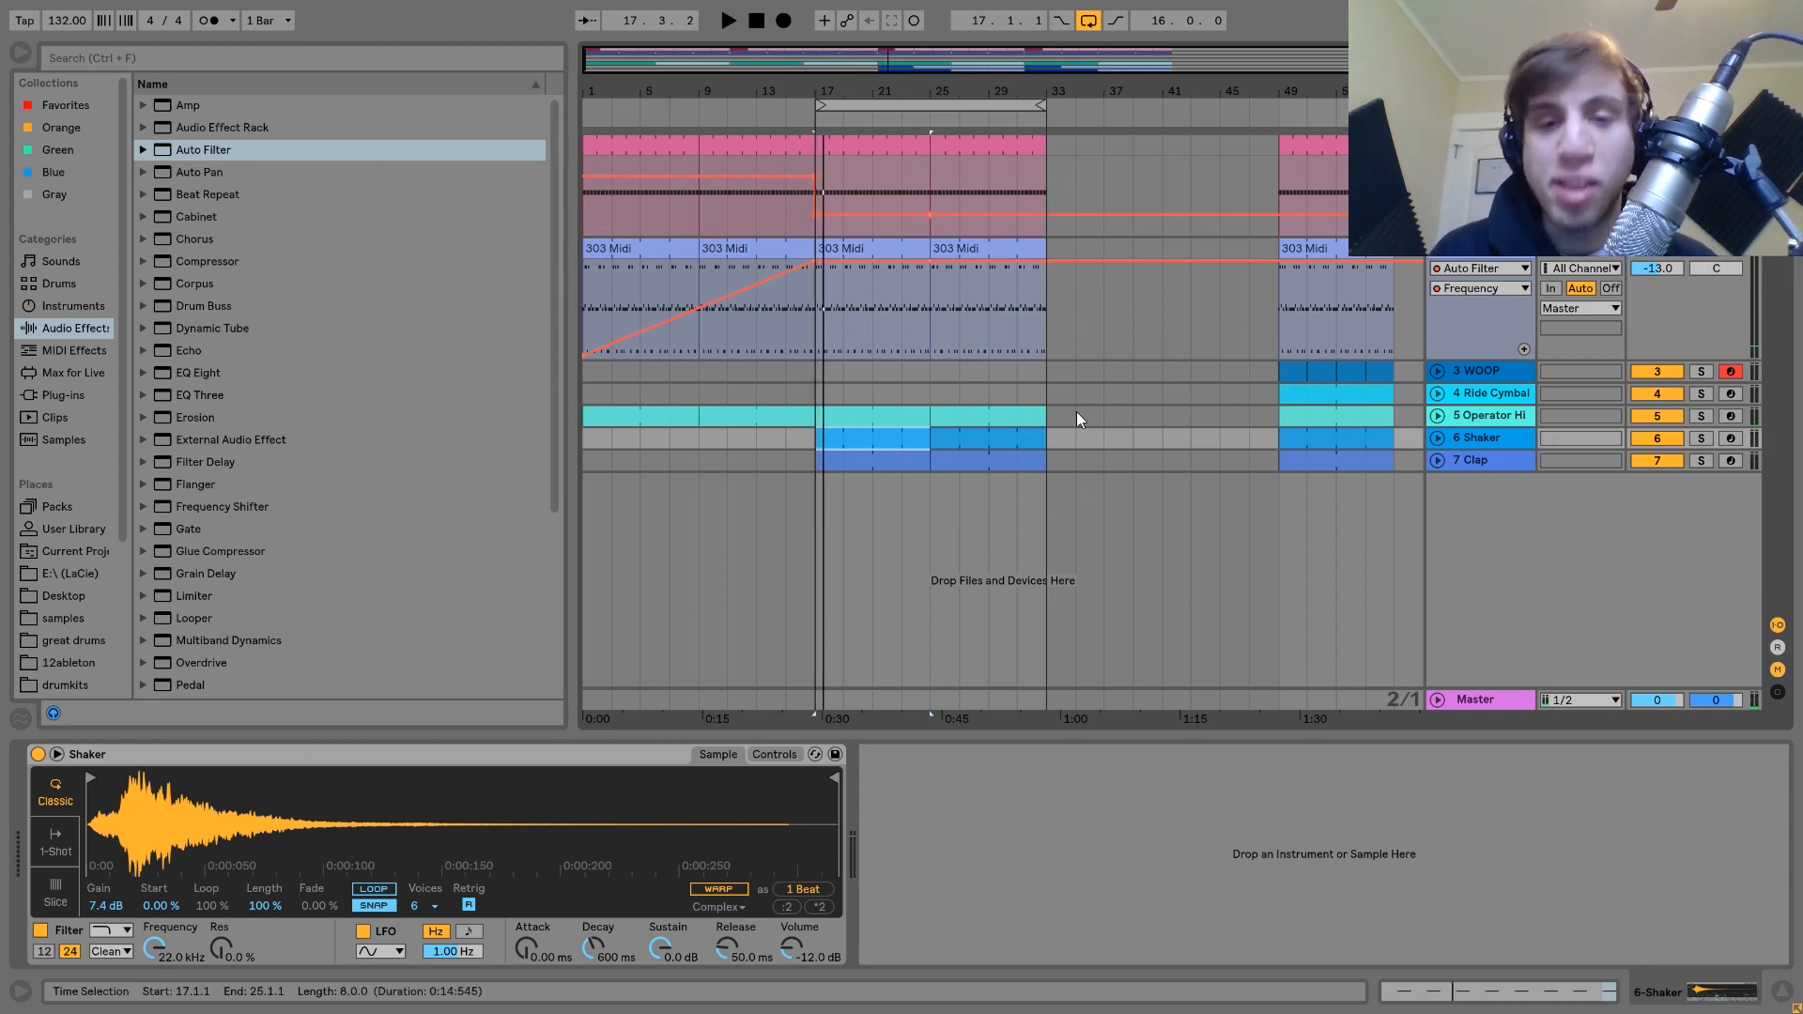
pyautogui.click(1052, 470)
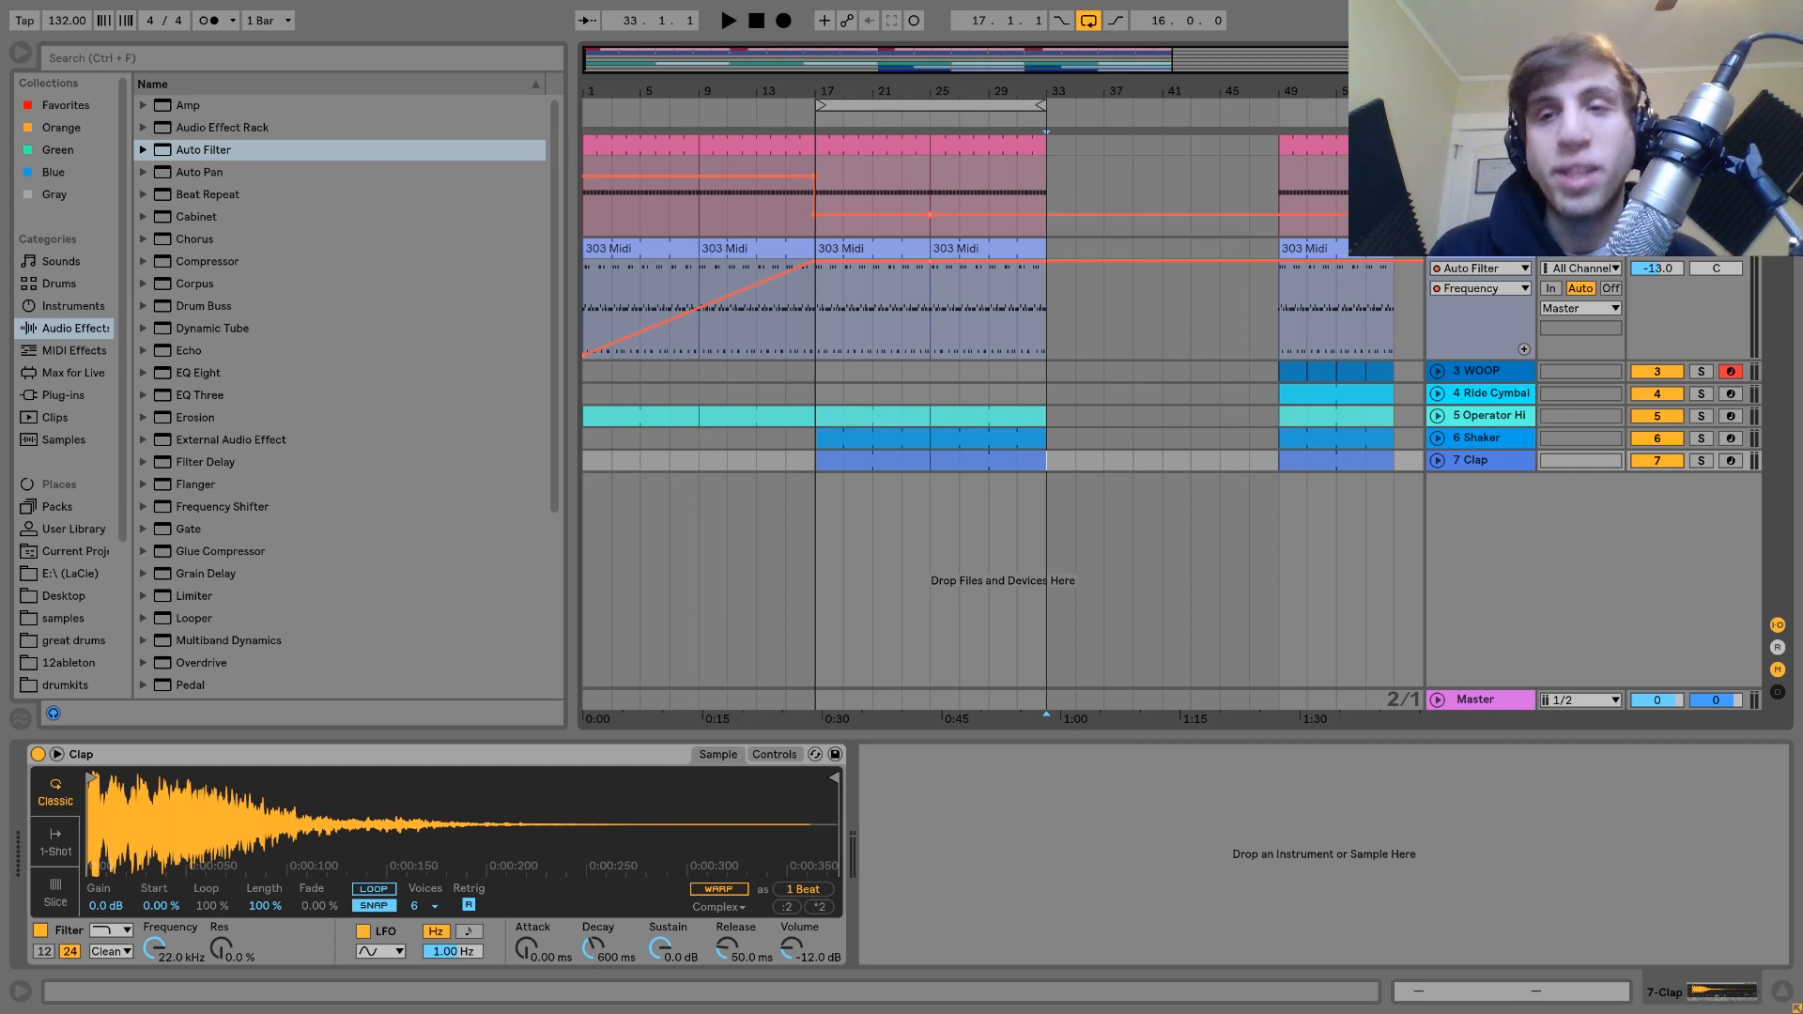
# Step: Try duplicating the kick clip from bars 9–17 over bar 17, and undo it each time
pyautogui.click(741, 141)
pyautogui.hotkey('ctrl', 'd')
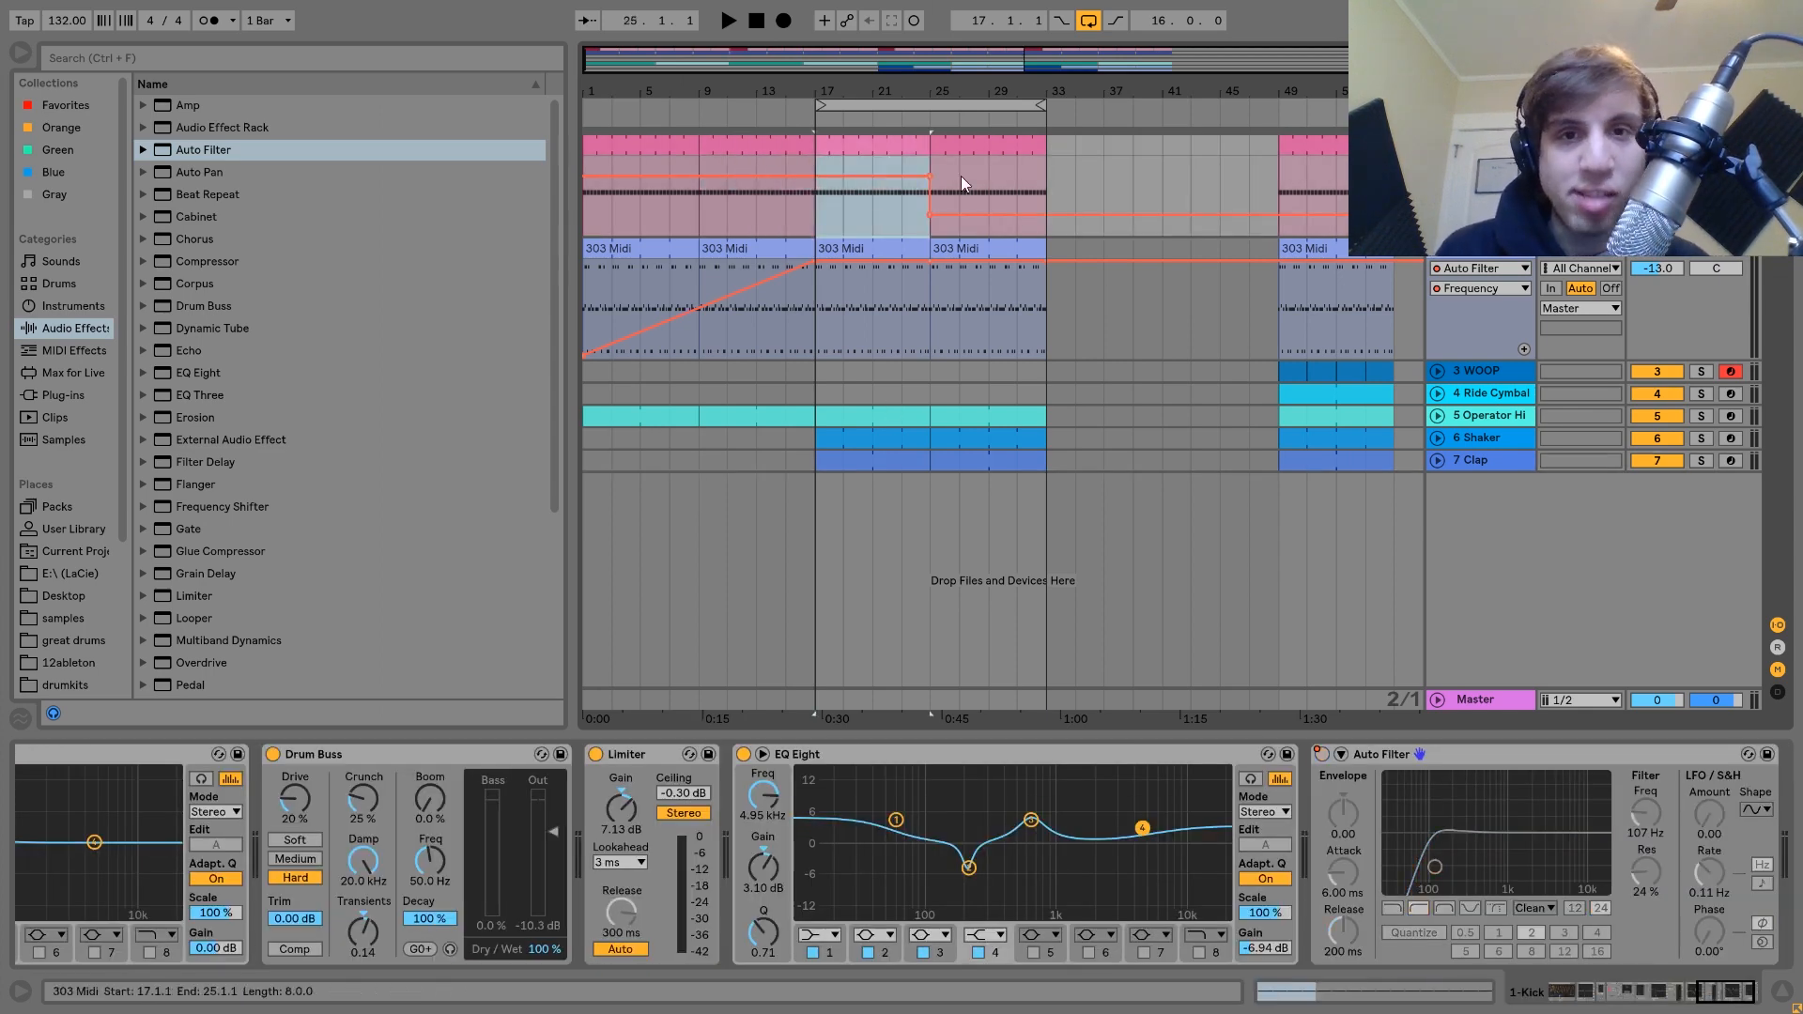
pyautogui.hotkey('ctrl', 'z')
pyautogui.click(786, 151)
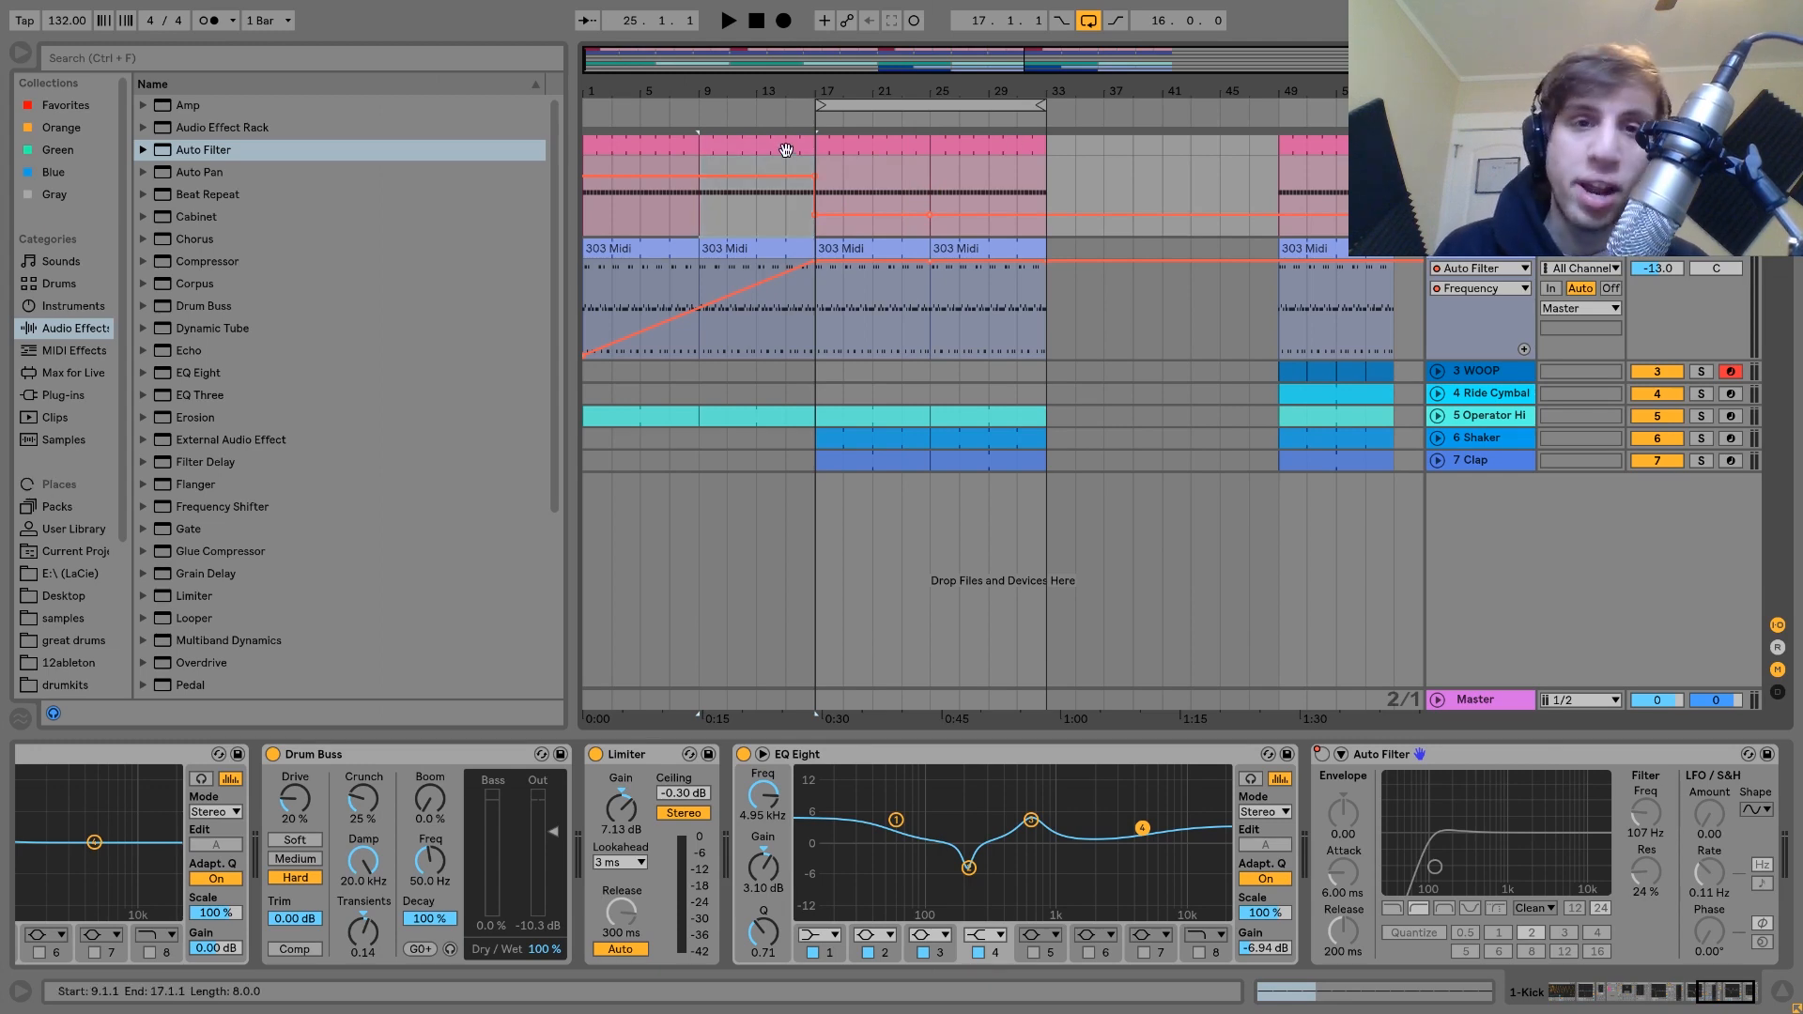
pyautogui.hotkey('ctrl', 'd')
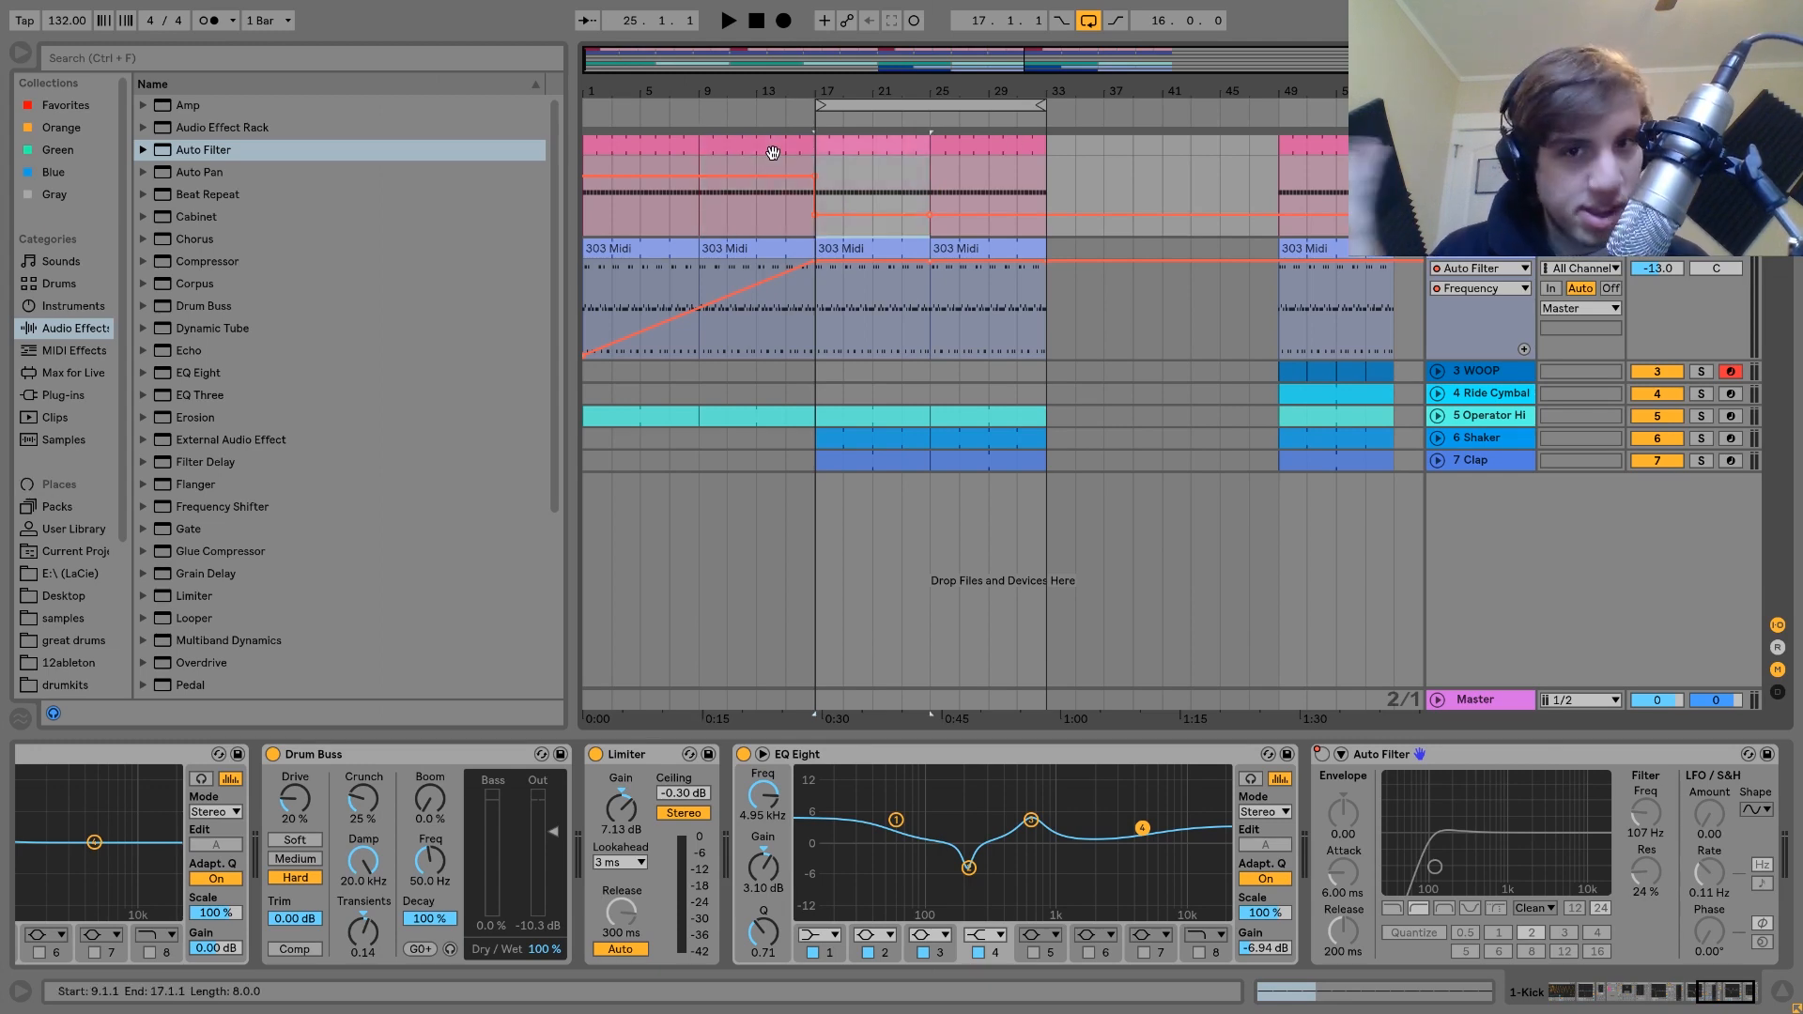
pyautogui.hotkey('ctrl', 'z')
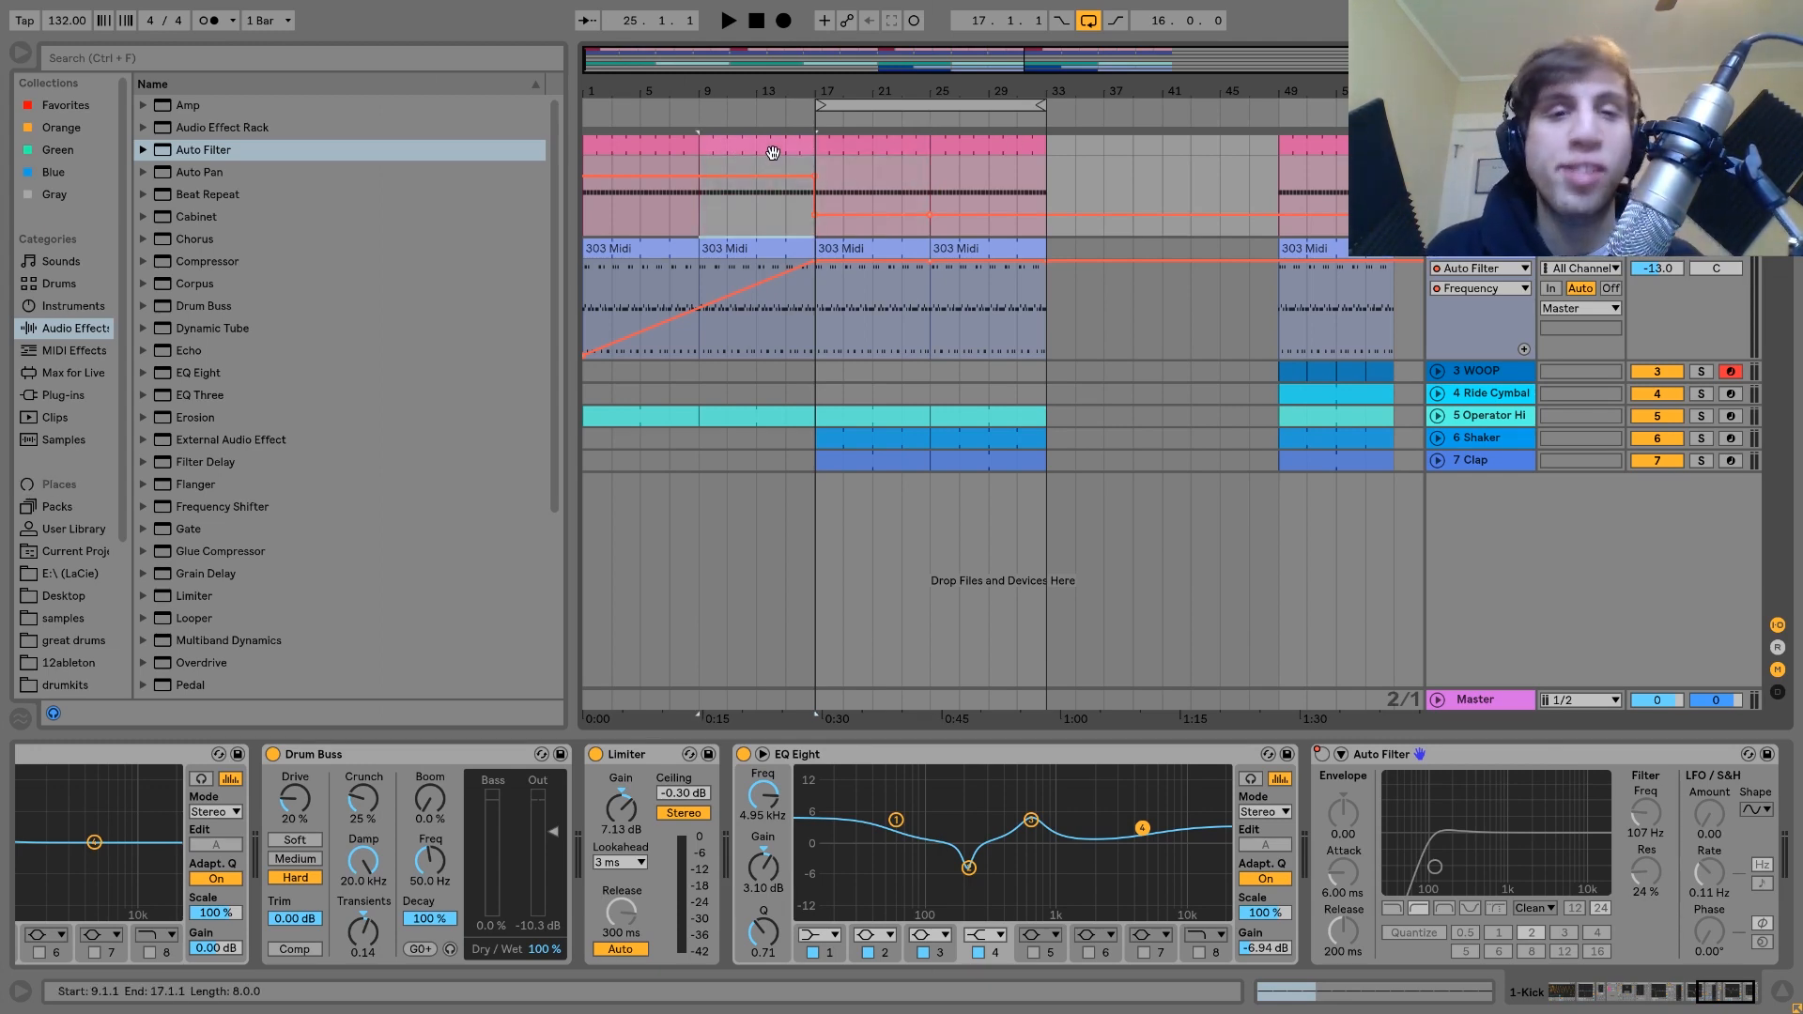
# Step: Duplicate the section at bars 25–33 from the kick through the clap track, extending it to bar 41
pyautogui.click(1016, 433)
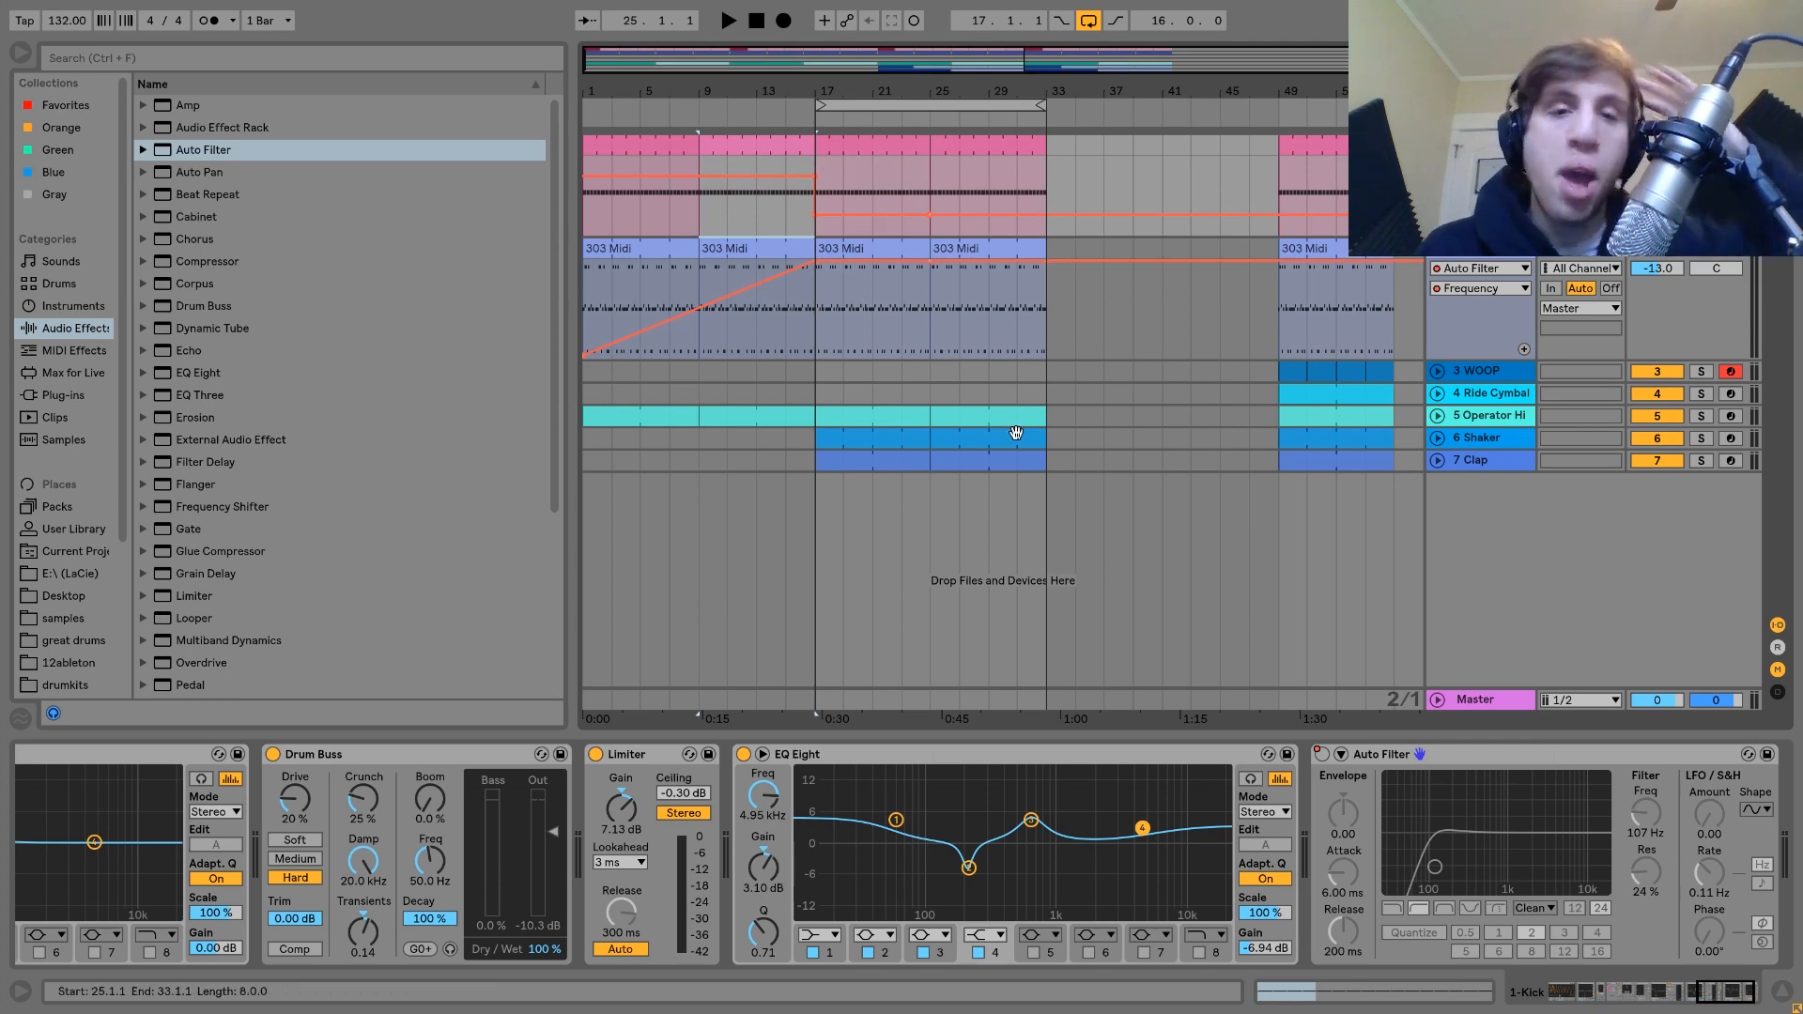
pyautogui.click(979, 246)
pyautogui.press('space')
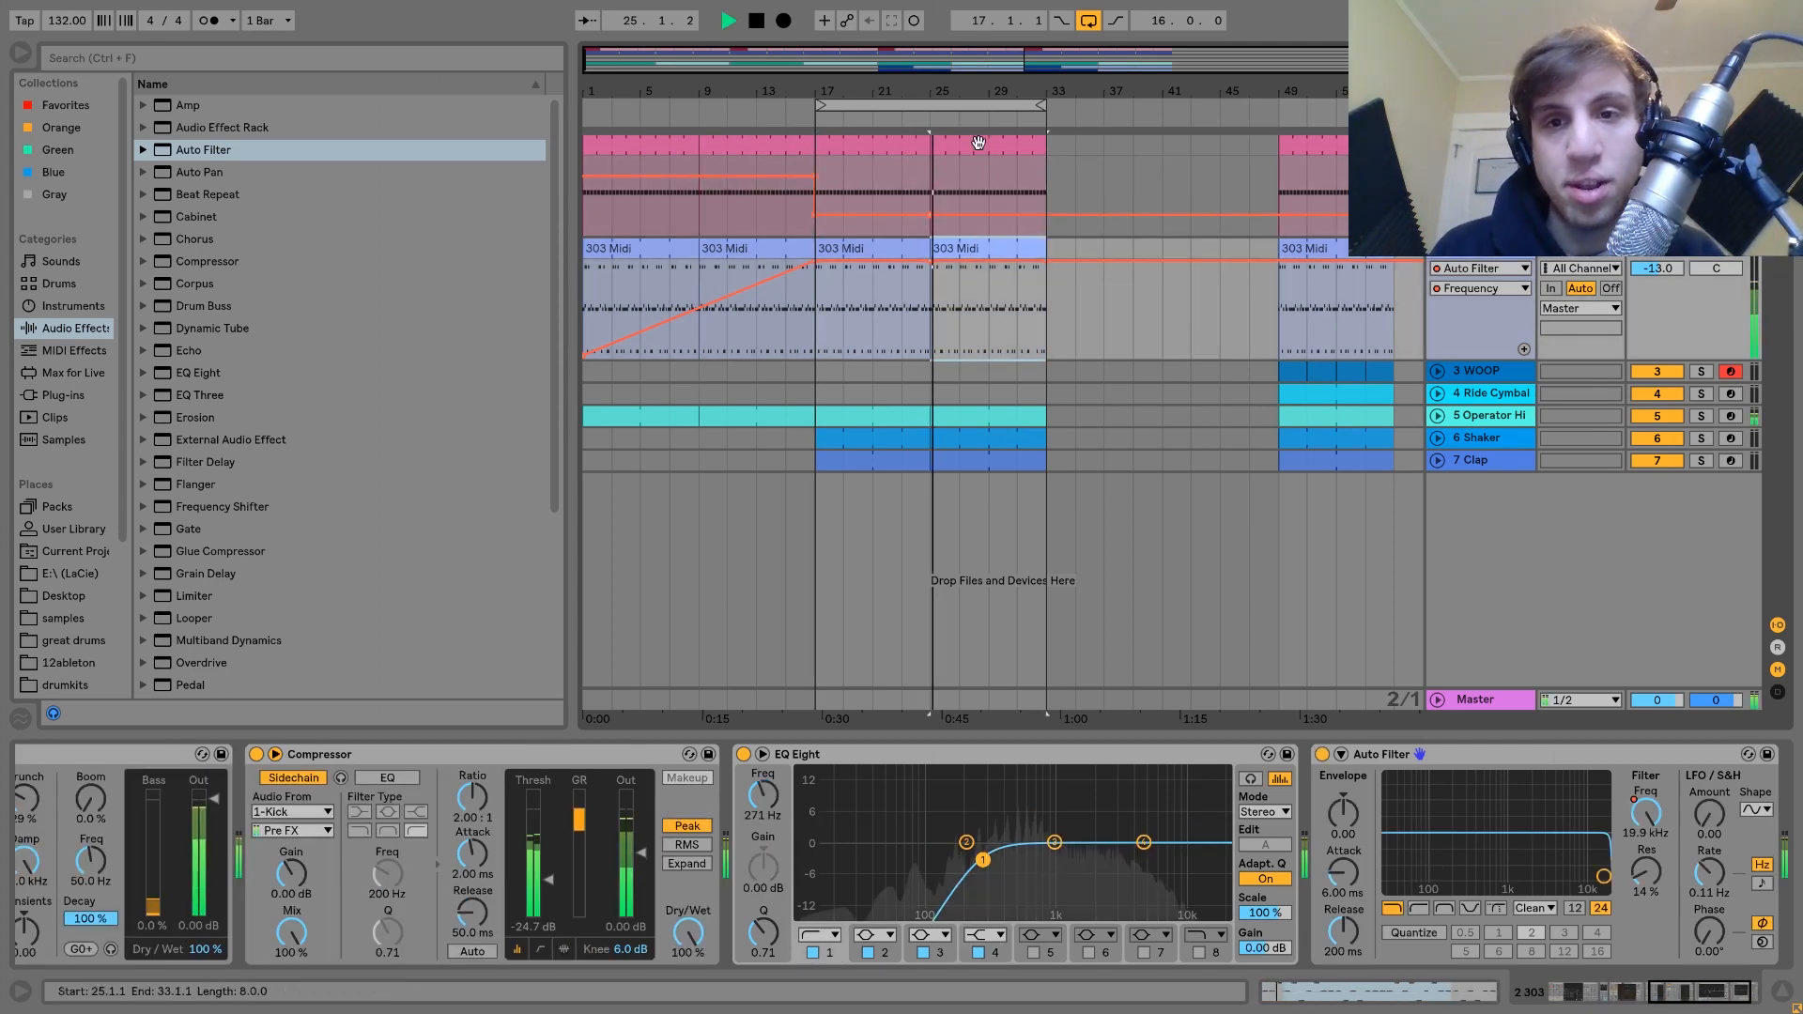
pyautogui.click(978, 143)
pyautogui.keyDown('shift'); pyautogui.click(1028, 461); pyautogui.keyUp('shift')
pyautogui.hotkey('ctrl', 'd')
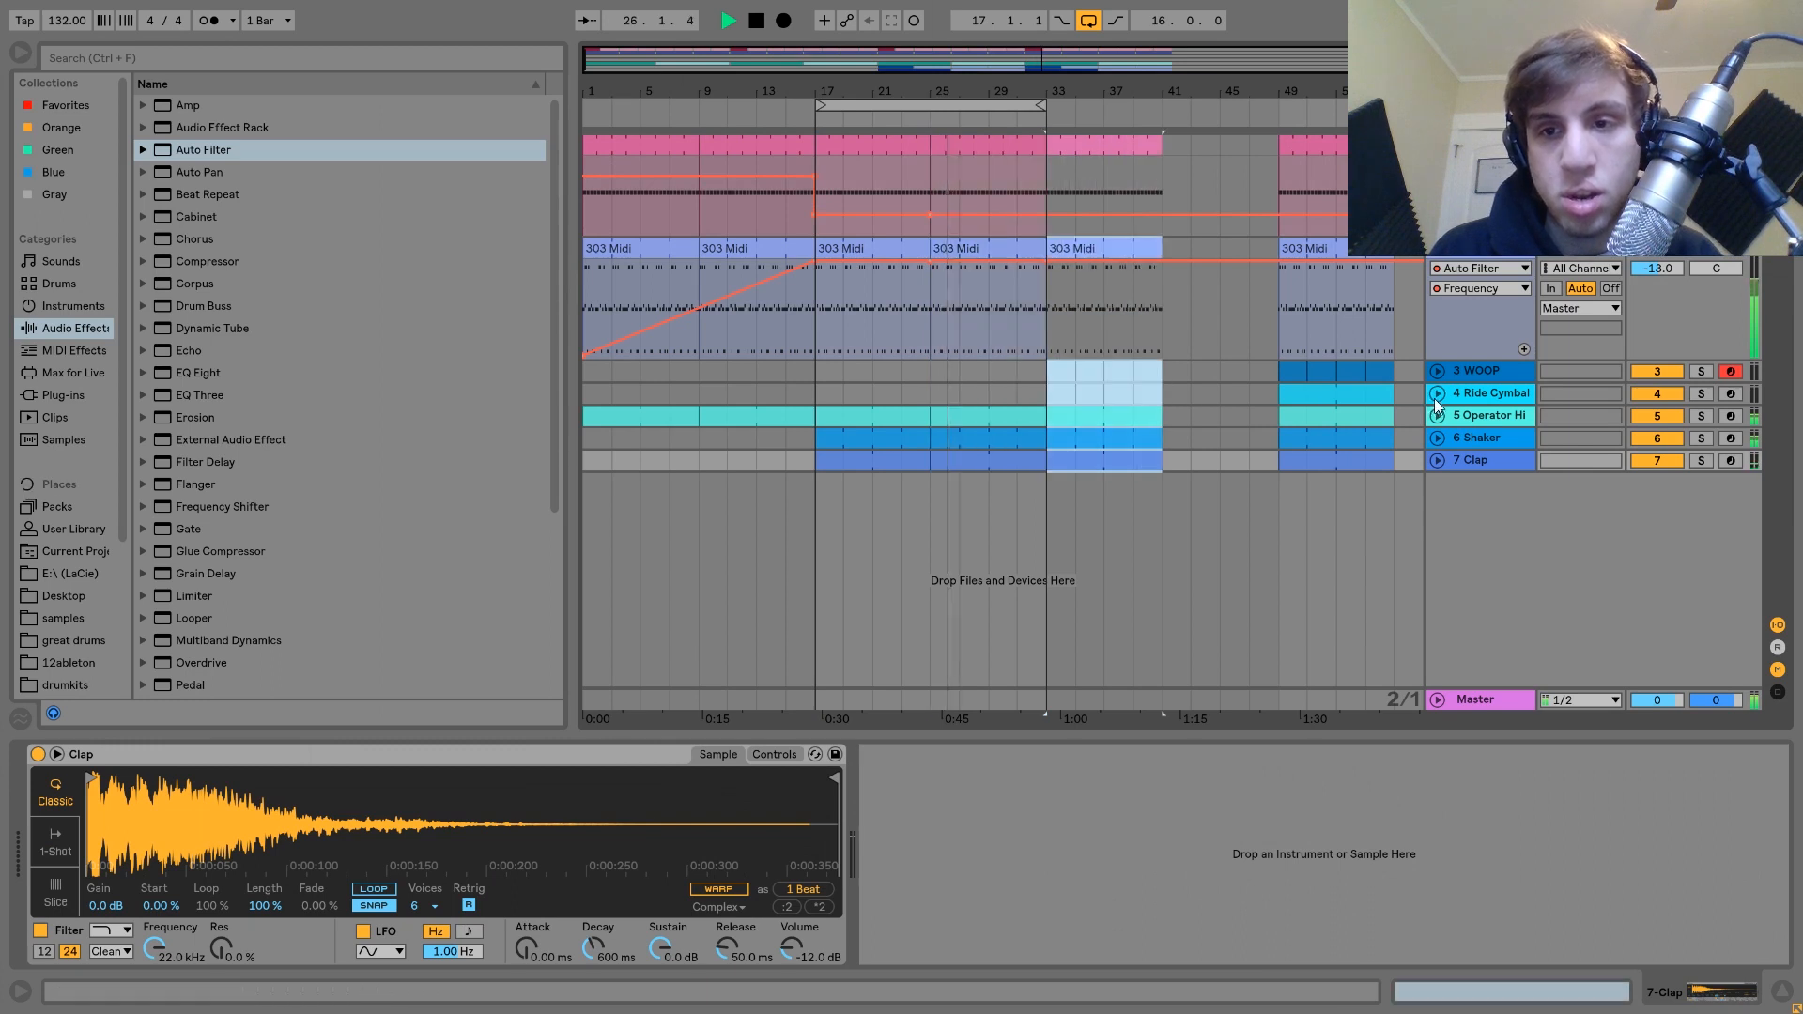
# Step: Copy the Ride Cymbal clip to bars 33 and 25, and turn off the arrangement loop
pyautogui.click(1108, 394)
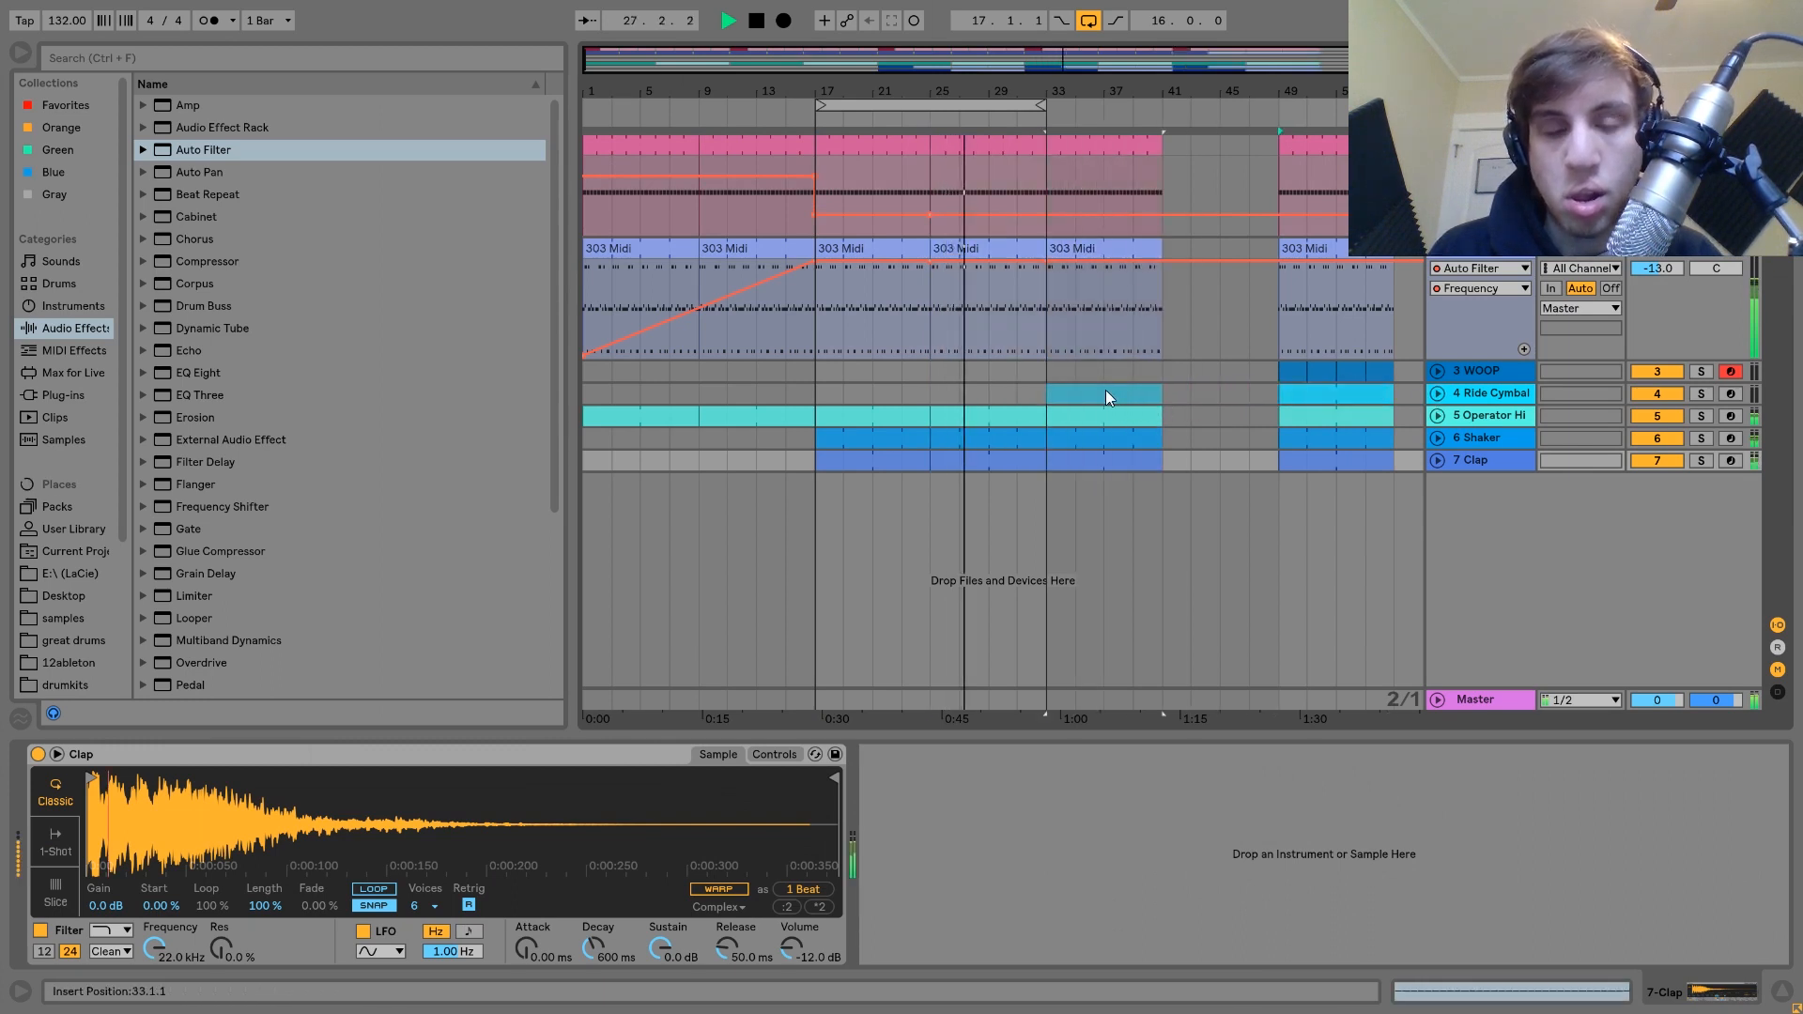
pyautogui.hotkey('ctrl', 'v')
pyautogui.click(1087, 21)
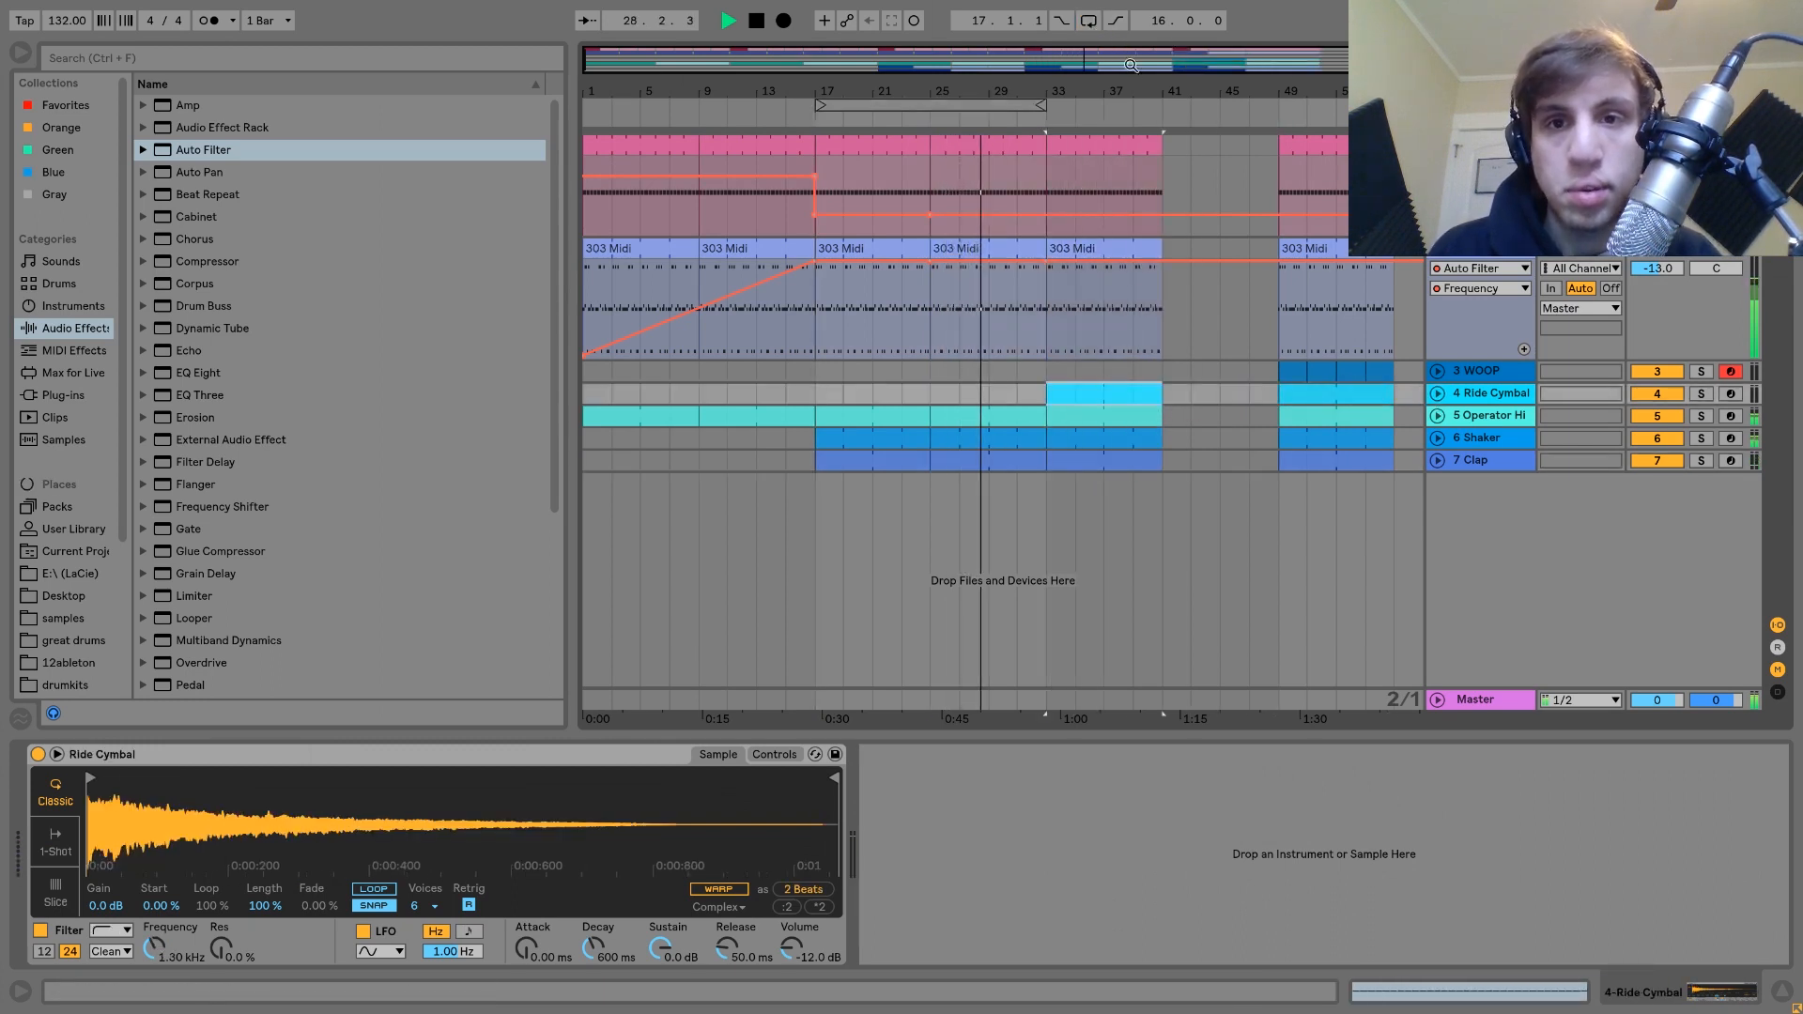
pyautogui.moveTo(1130, 65); pyautogui.dragTo(1205, 60)
pyautogui.press('space')
pyautogui.moveTo(1053, 395); pyautogui.dragTo(937, 395)
# Step: Open the Ride Cymbal clip at bar 25 and delete its on-beat notes and the later notes, keeping only off-beat G2 hits at the start
pyautogui.doubleClick(928, 388)
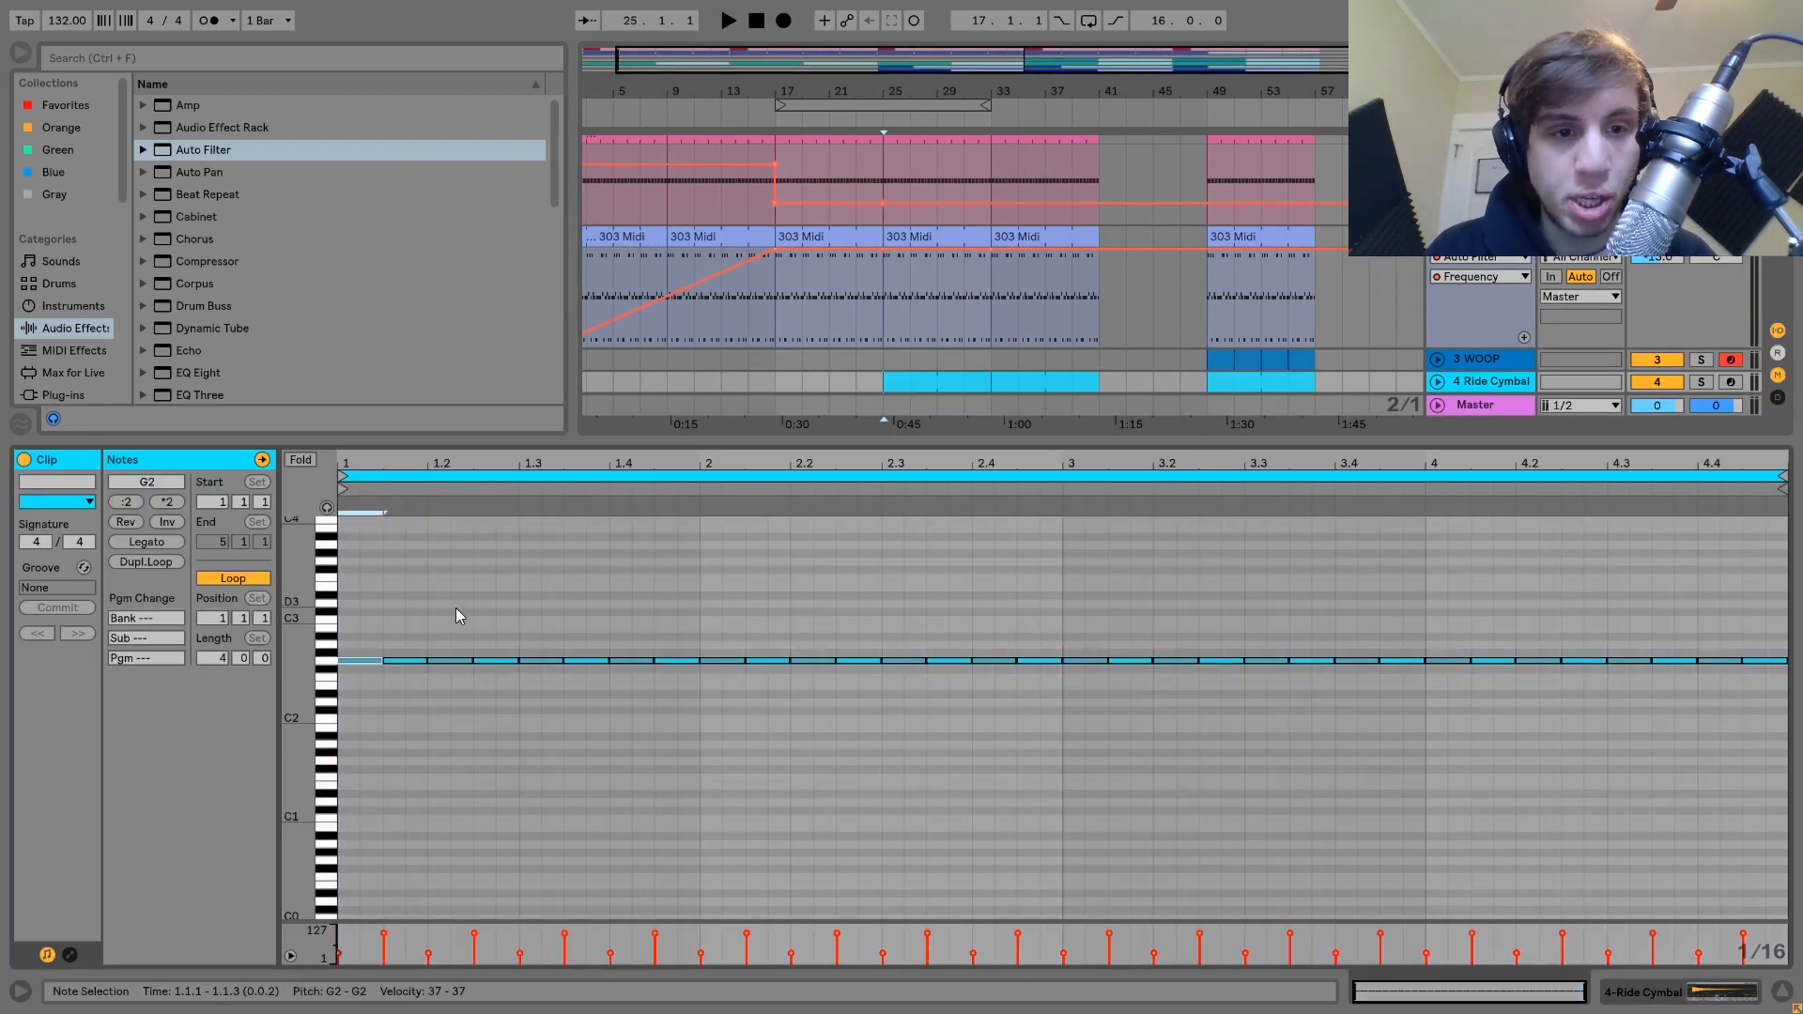
pyautogui.keyDown('shift'); pyautogui.click(465, 660); pyautogui.keyUp('shift')
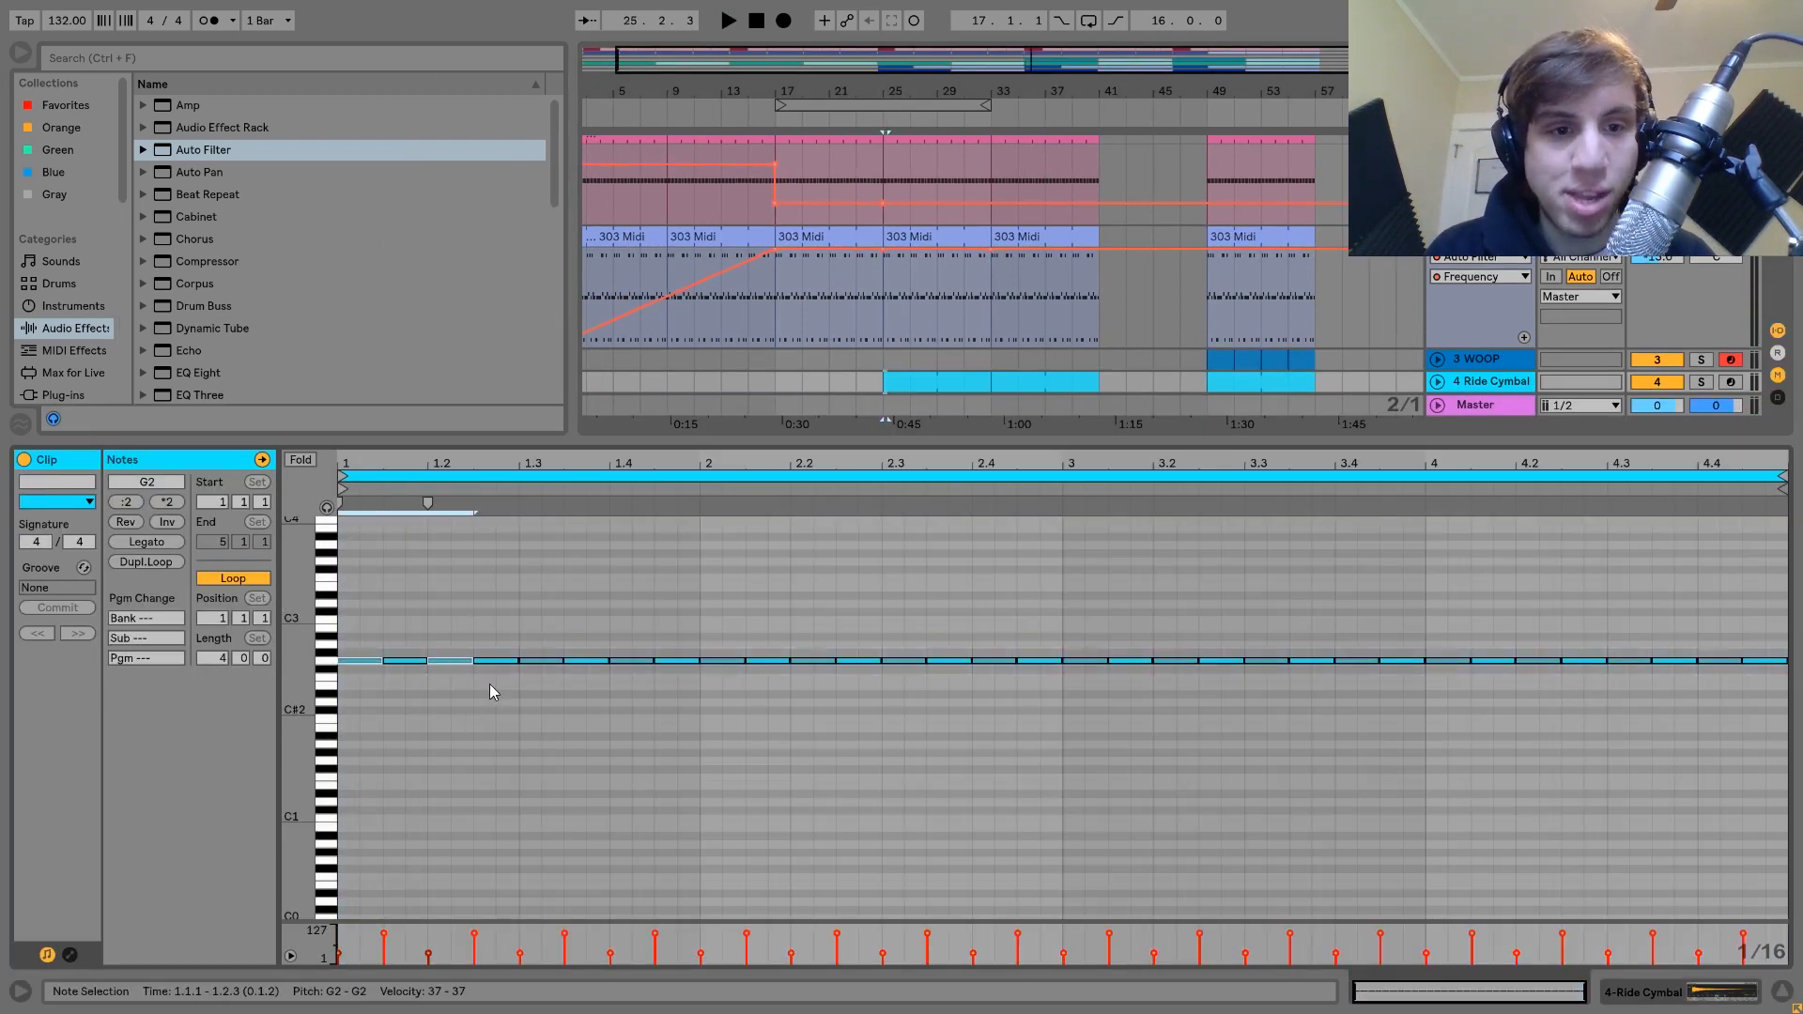
pyautogui.moveTo(523, 668); pyautogui.dragTo(533, 705)
pyautogui.press('Delete')
pyautogui.moveTo(542, 619); pyautogui.dragTo(1779, 911)
pyautogui.press('Delete')
# Step: Duplicate the off-beat G2 notes across the four-bar ride clip and lengthen each one to meet the following note
pyautogui.hotkey('ctrl', 'a')
pyautogui.hotkey('ctrl', 'd')
pyautogui.hotkey('ctrl', 'a')
pyautogui.hotkey('ctrl', 'd')
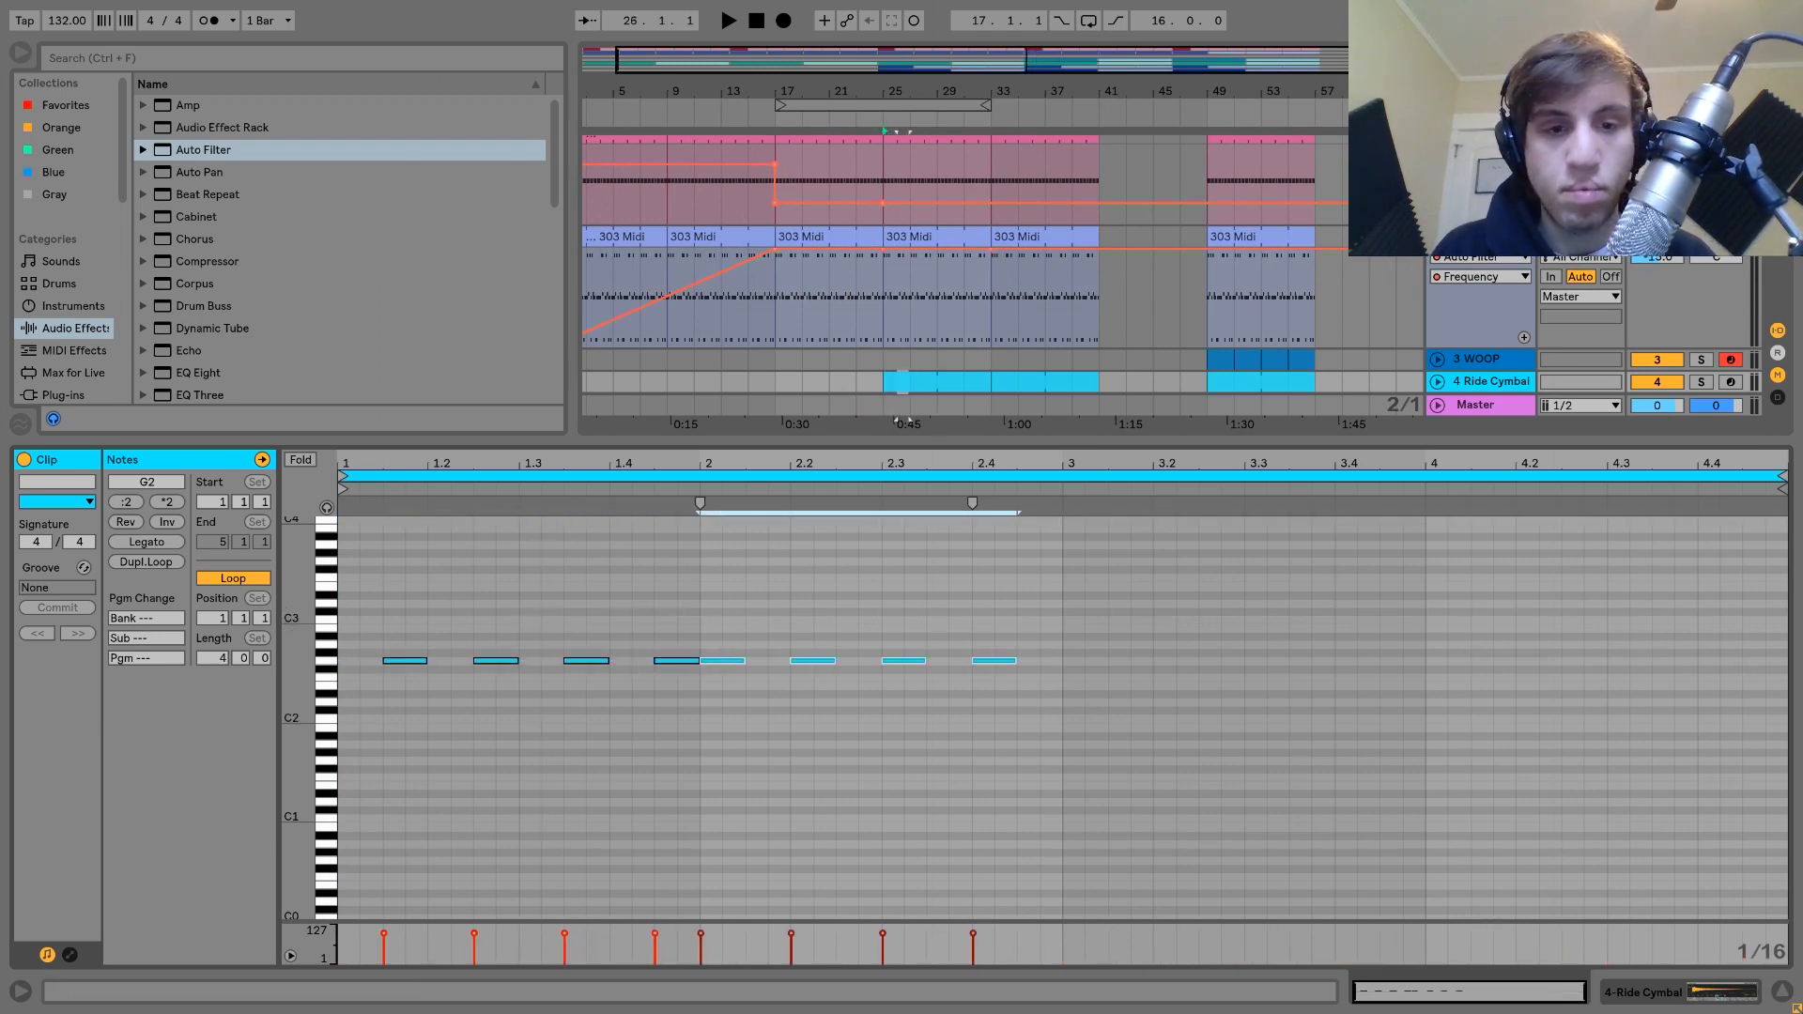
pyautogui.hotkey('ctrl', 'a')
pyautogui.hotkey('ctrl', 'd')
pyautogui.press('space')
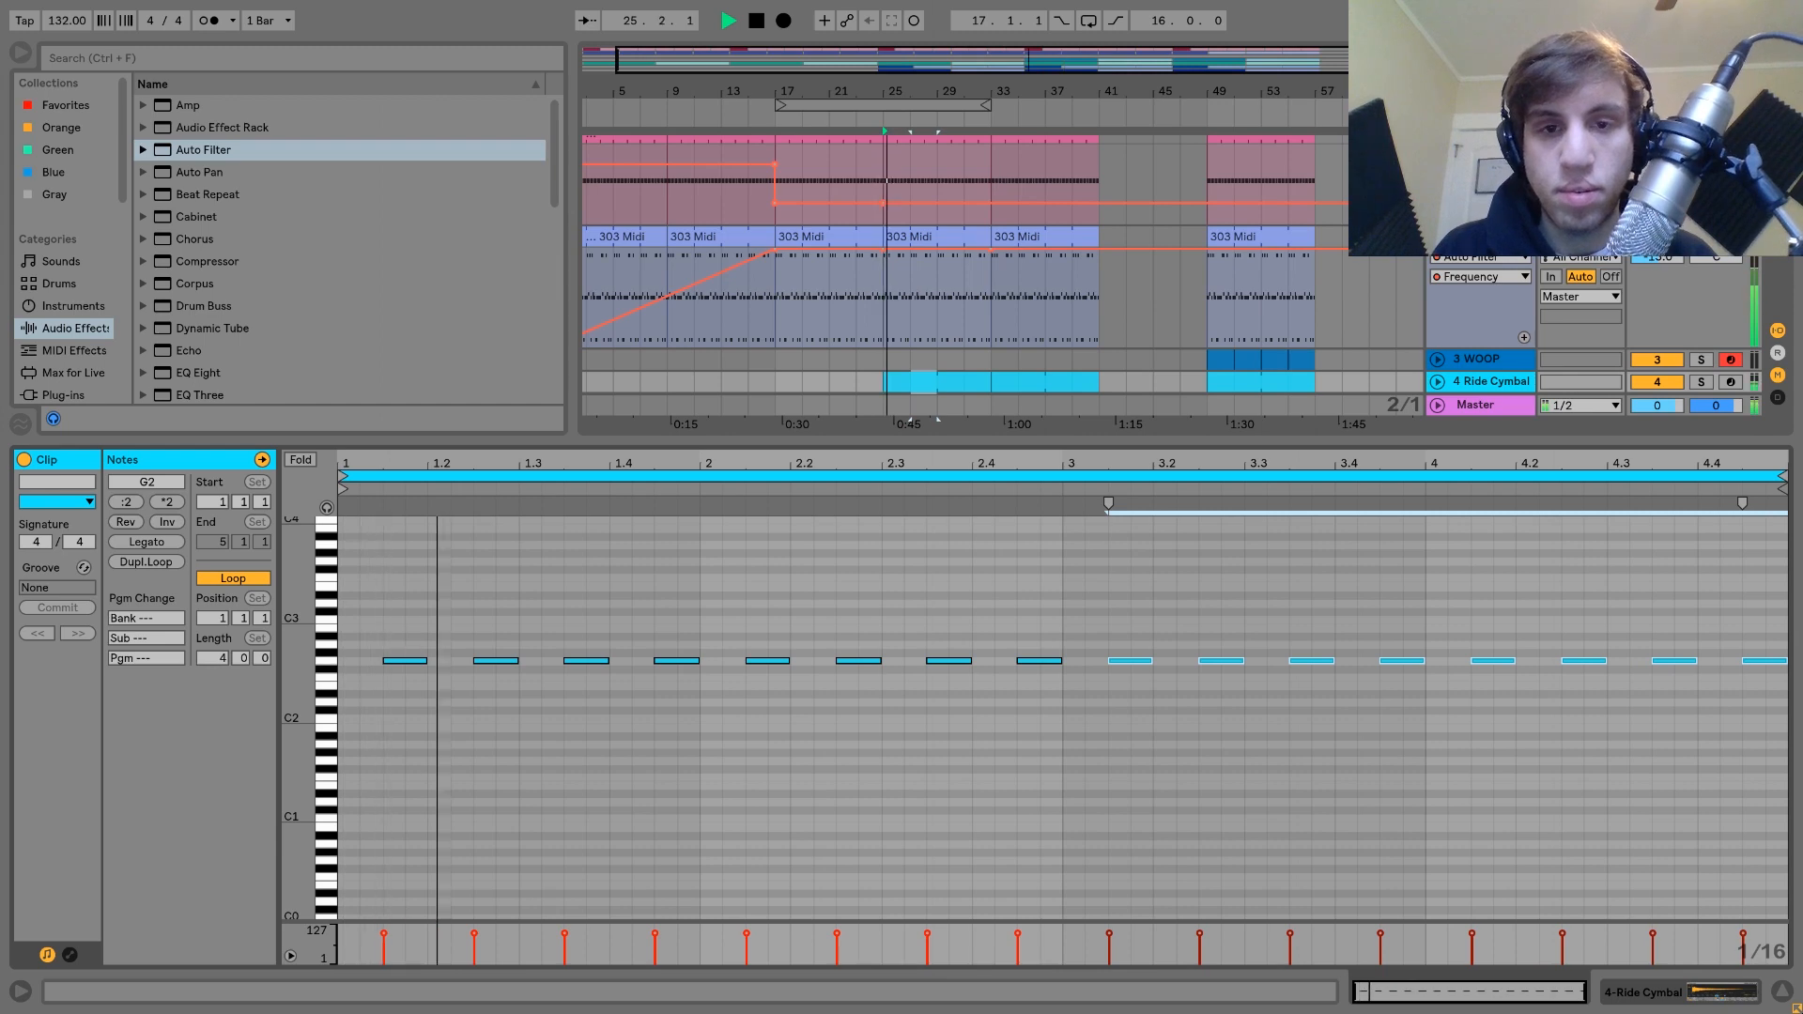
pyautogui.hotkey('ctrl', 'a')
pyautogui.hotkey('shift', 'Right')
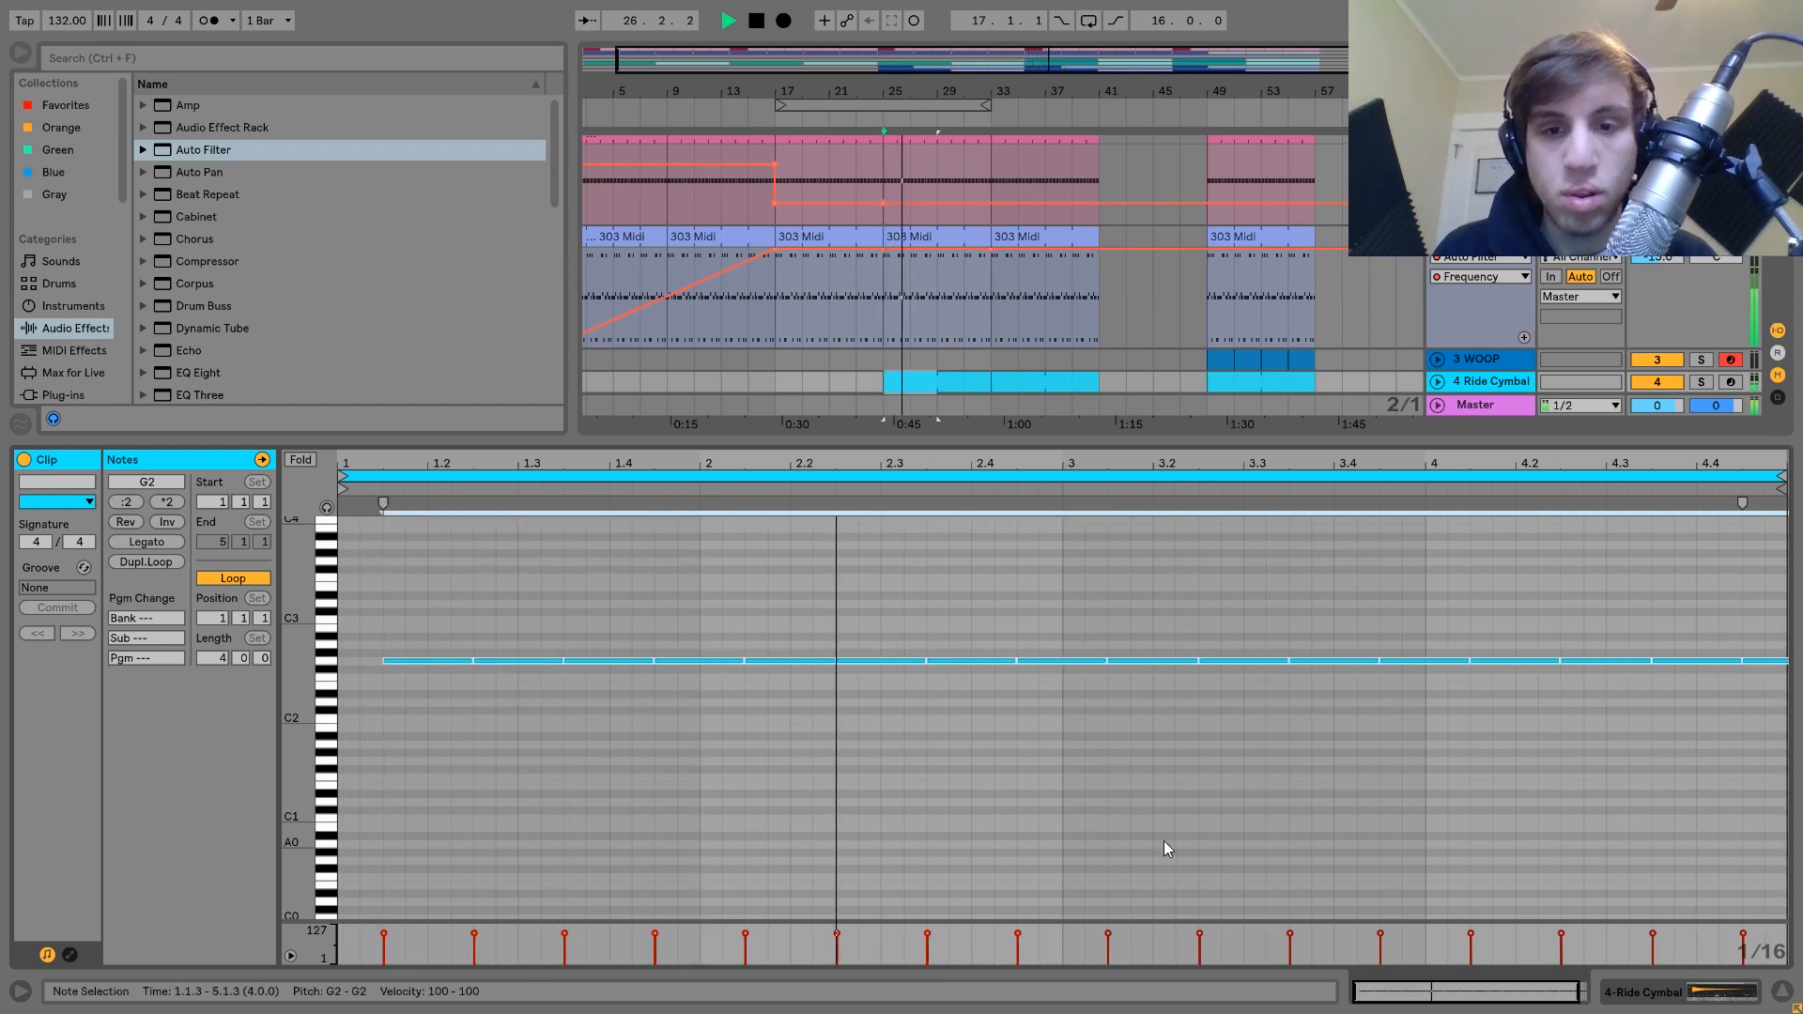
# Step: Set the Ride Cymbal sampler's release to 60.0 s and colour the ride clip at bar 25 green
pyautogui.click(1491, 379)
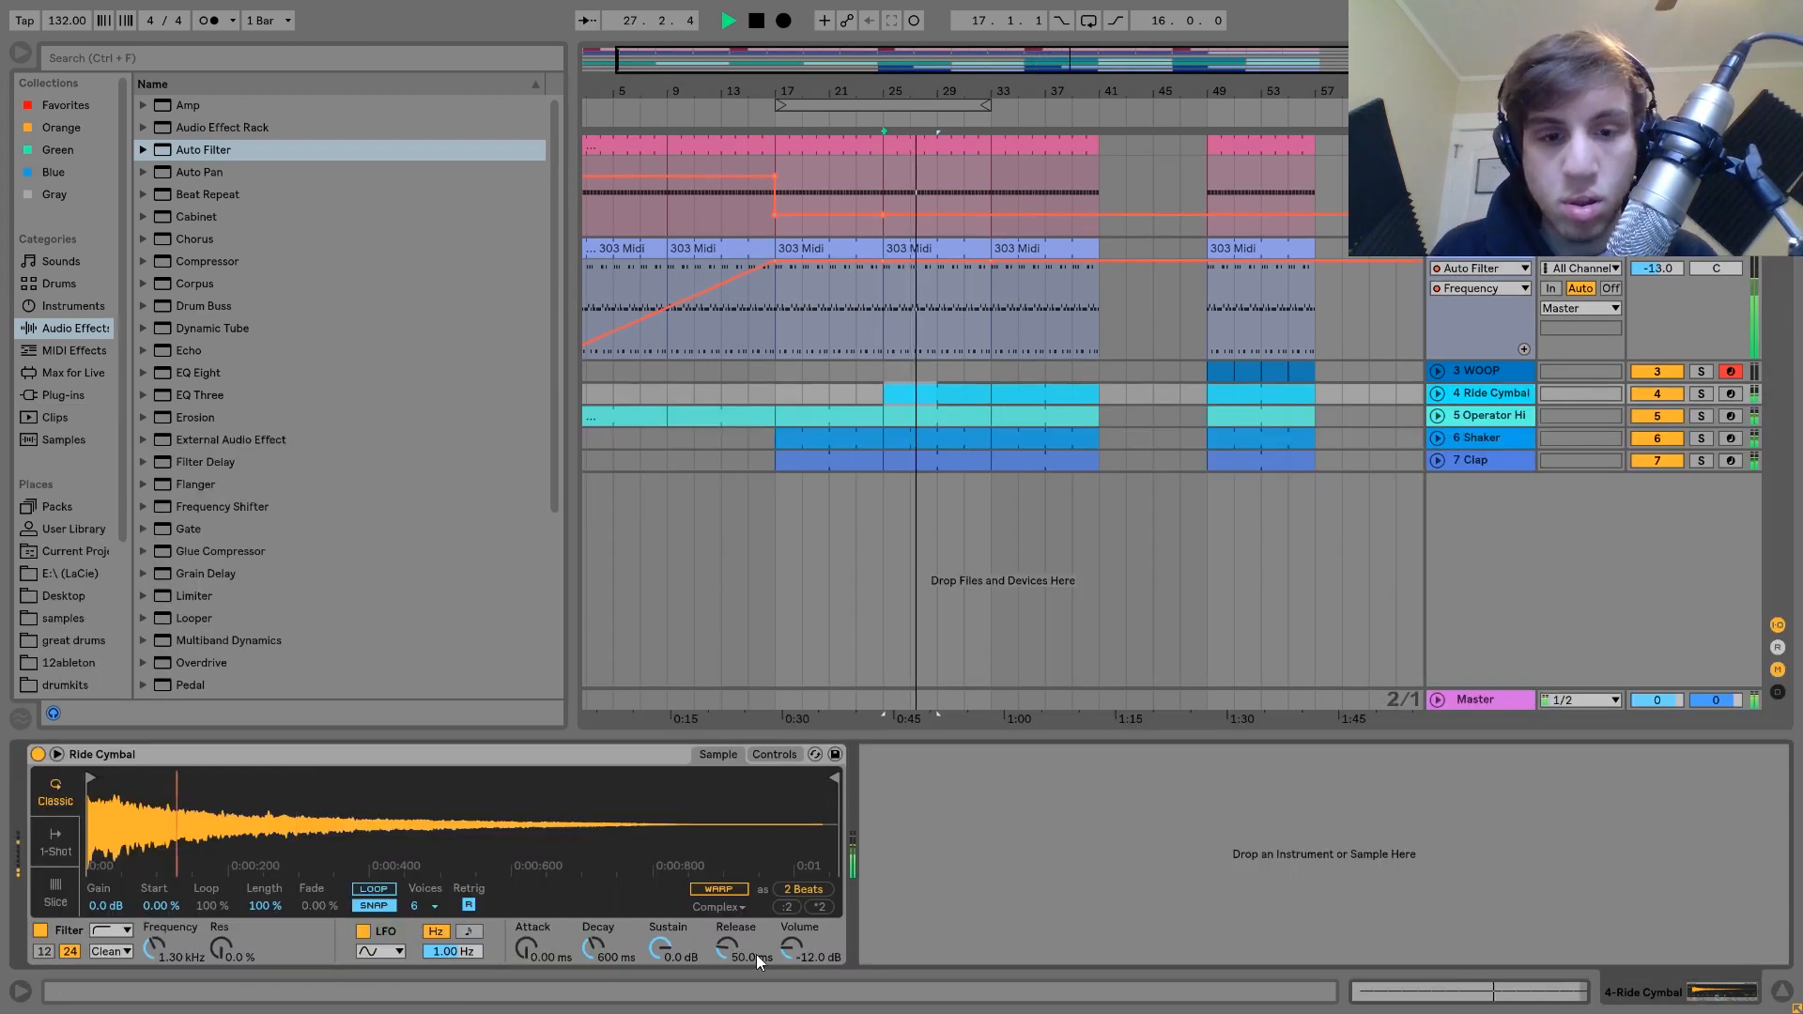
pyautogui.rightClick(945, 396)
pyautogui.click(1058, 809)
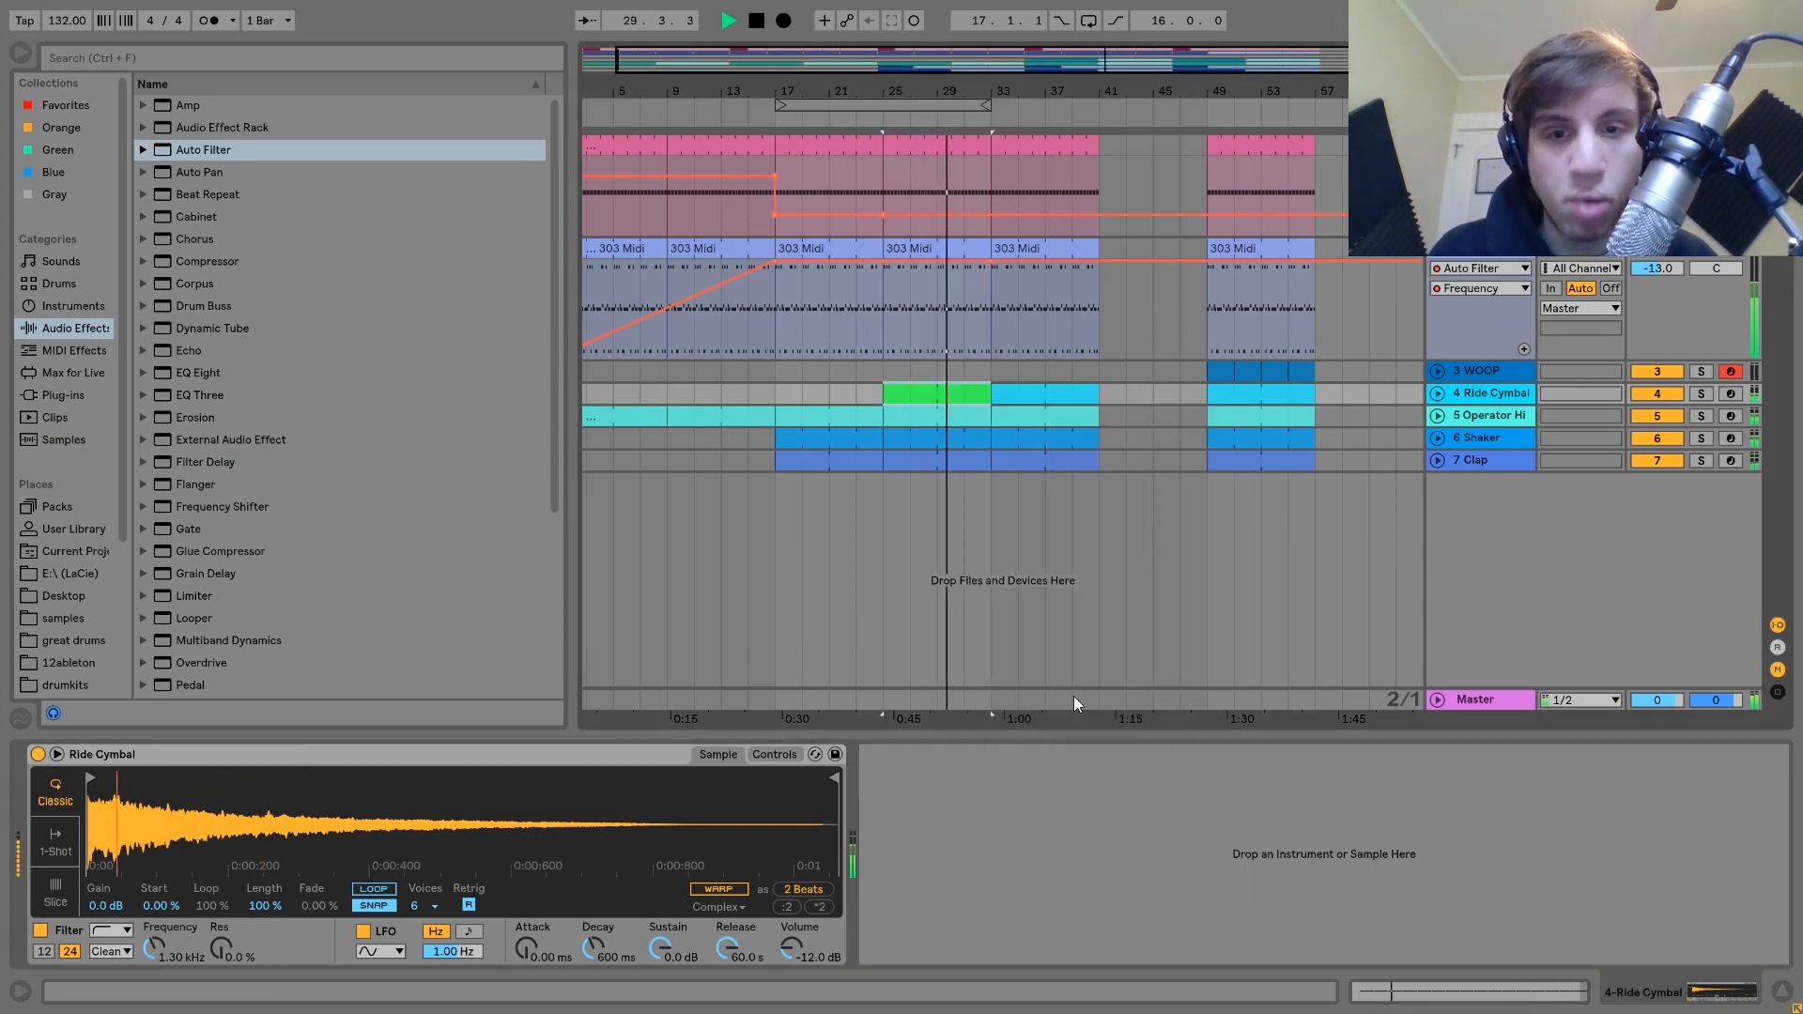
# Step: Audition the ride change at bar 33, and delete the Clap clips between bars 17 and 33
pyautogui.click(1028, 389)
pyautogui.press('space')
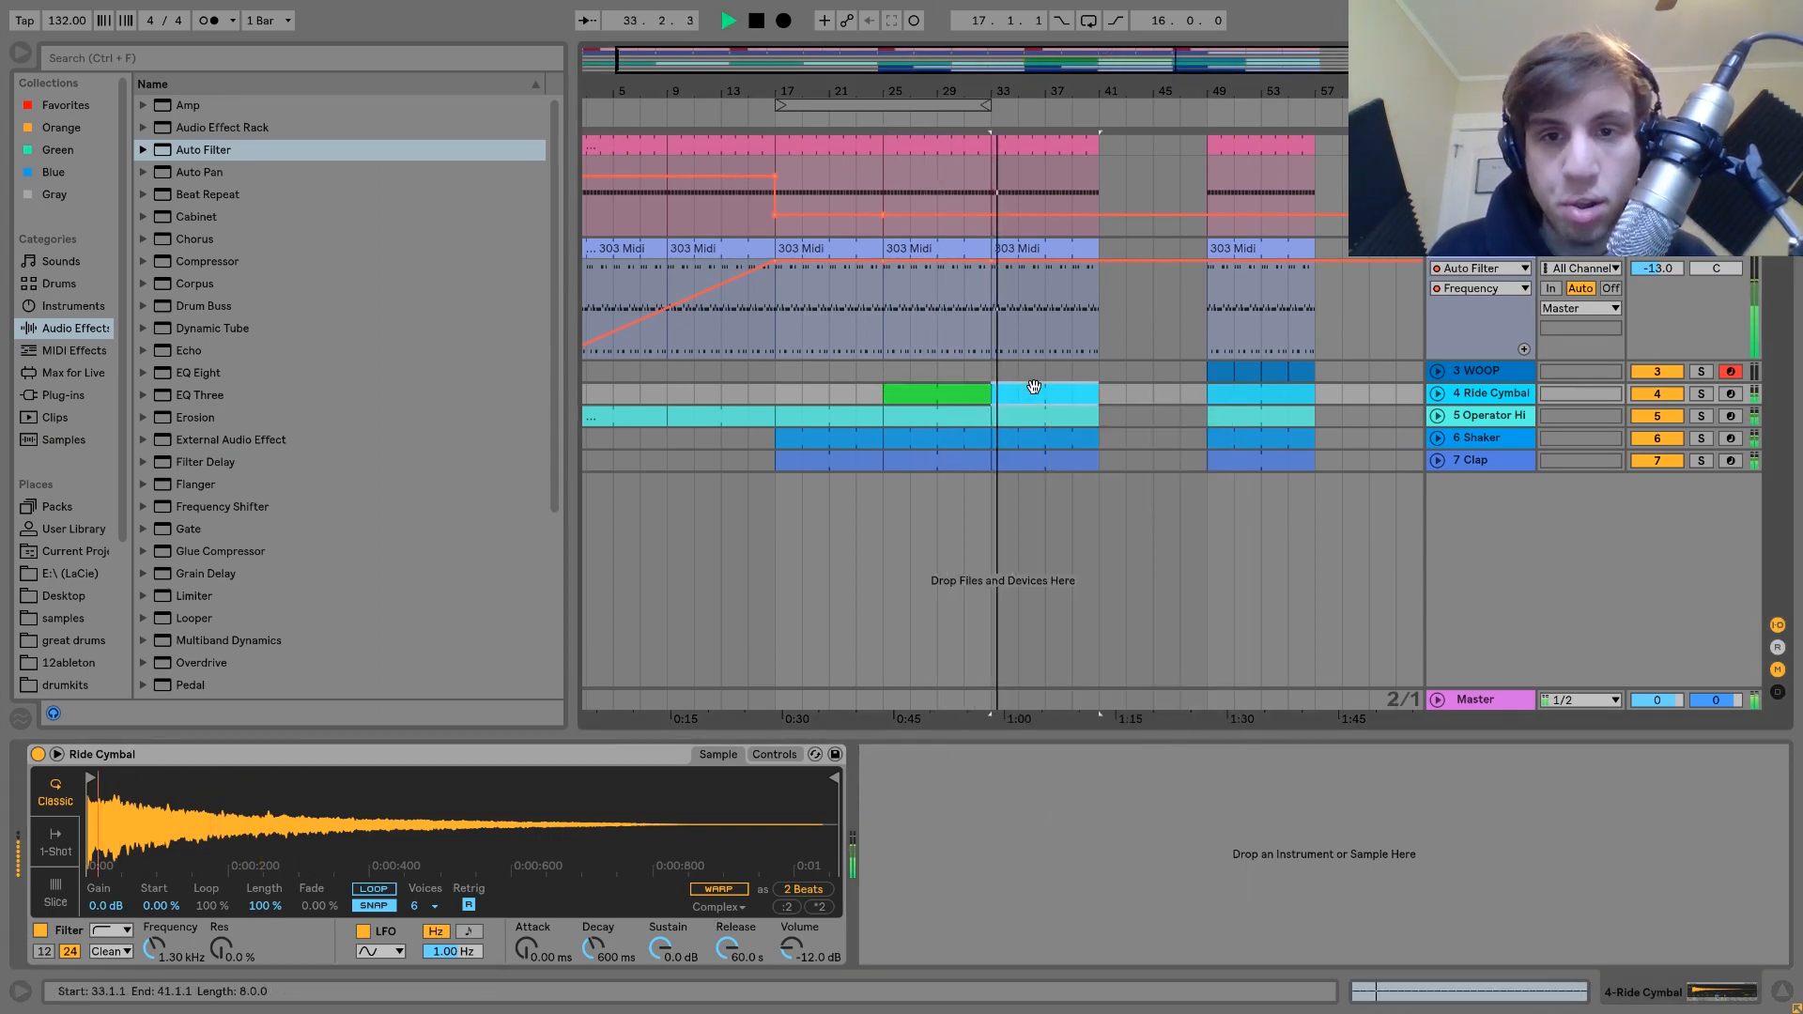
pyautogui.press('space')
pyautogui.click(938, 460)
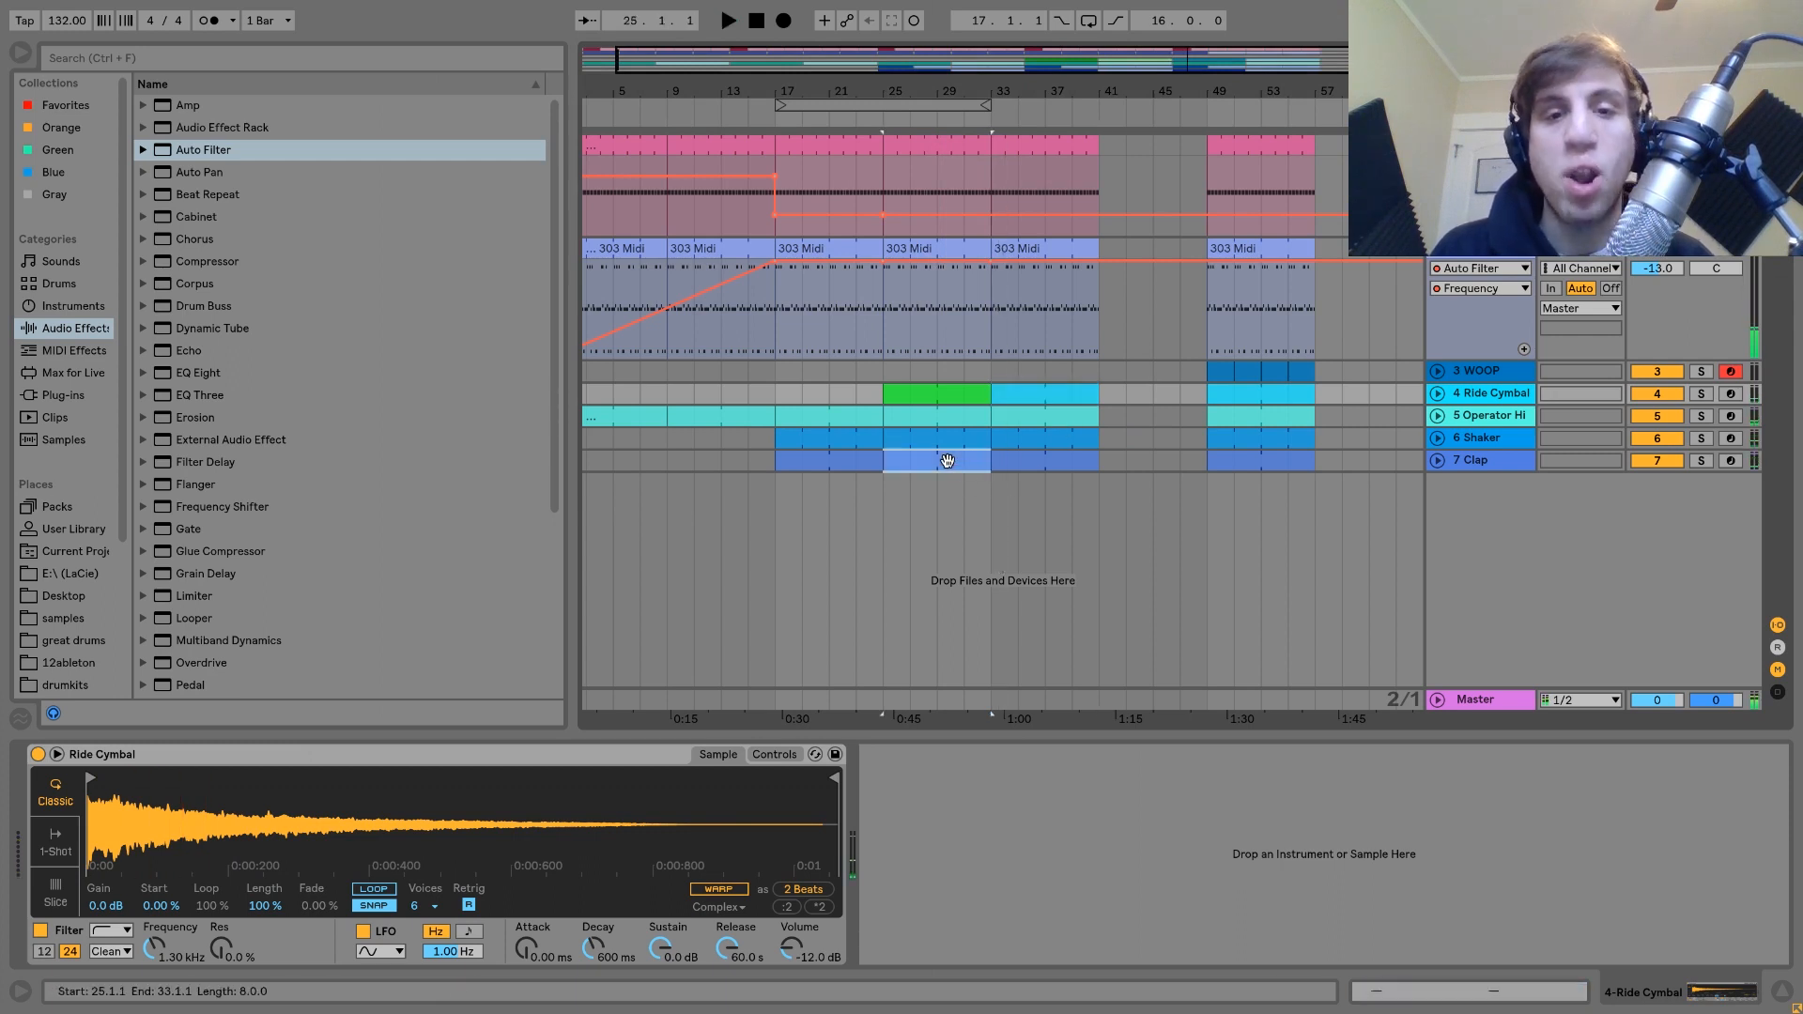
pyautogui.keyDown('shift'); pyautogui.click(854, 458); pyautogui.keyUp('shift')
pyautogui.press('space')
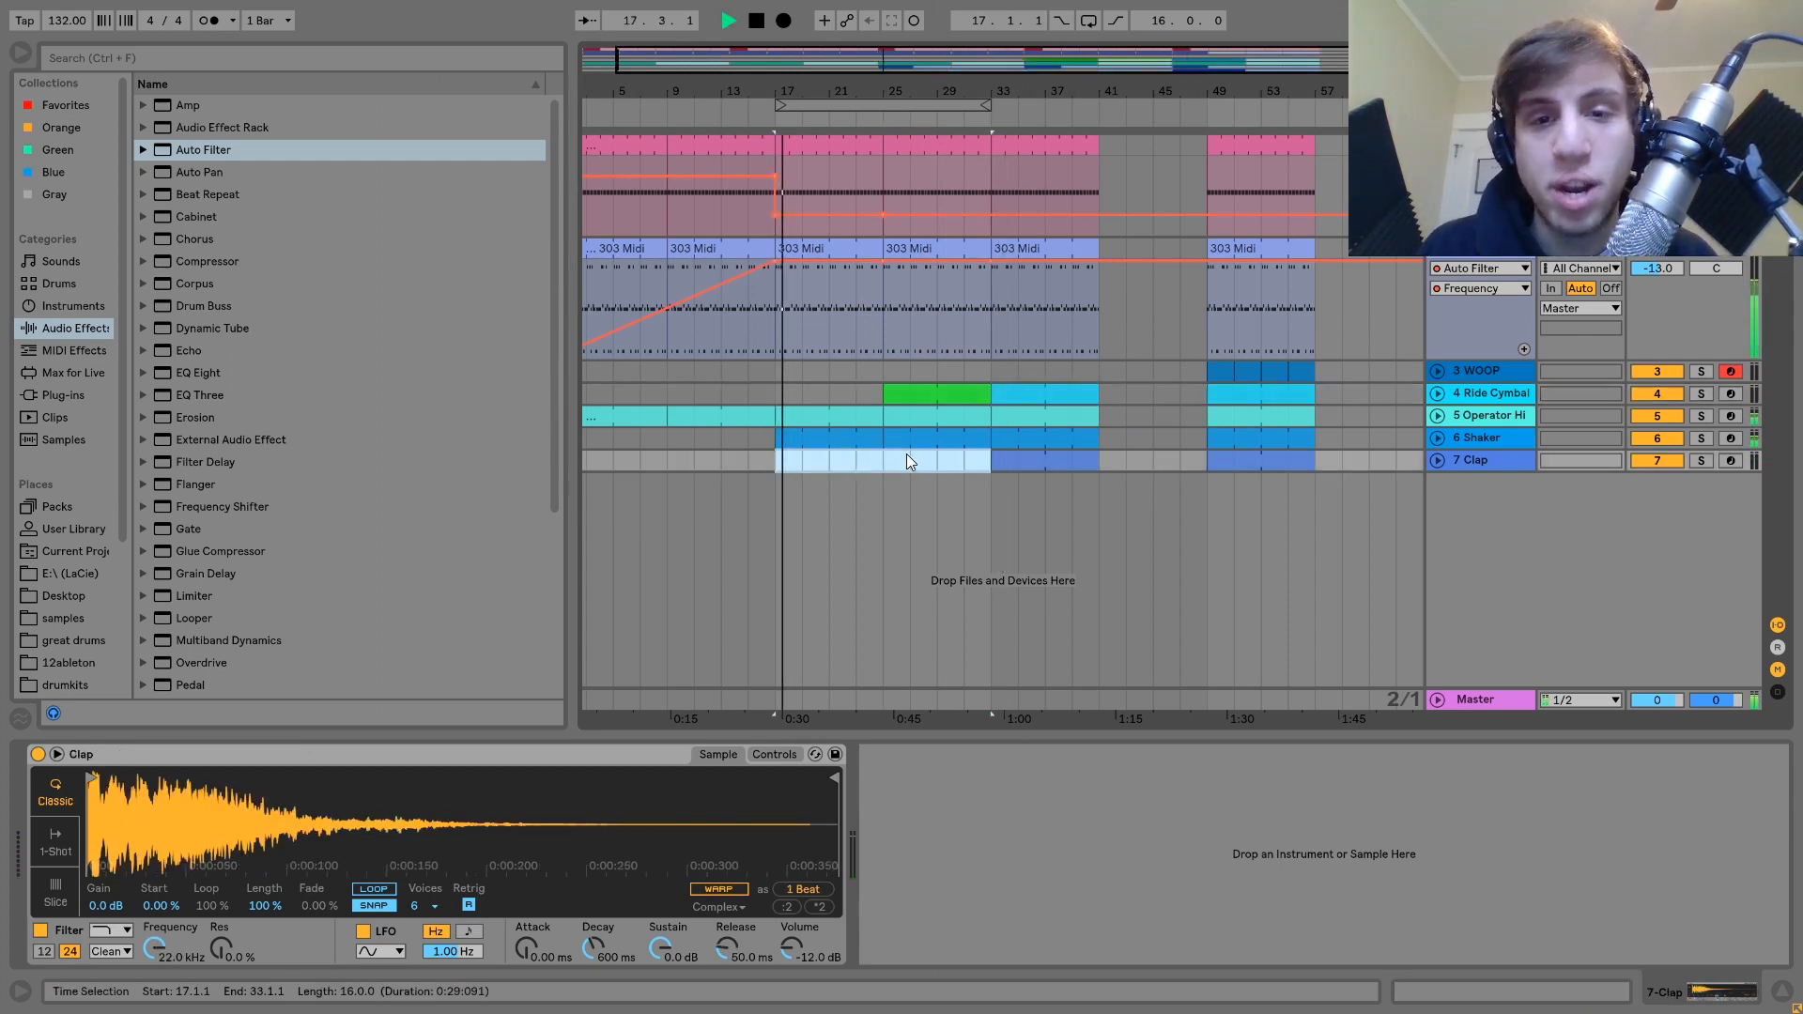
pyautogui.press('Delete')
pyautogui.click(1037, 460)
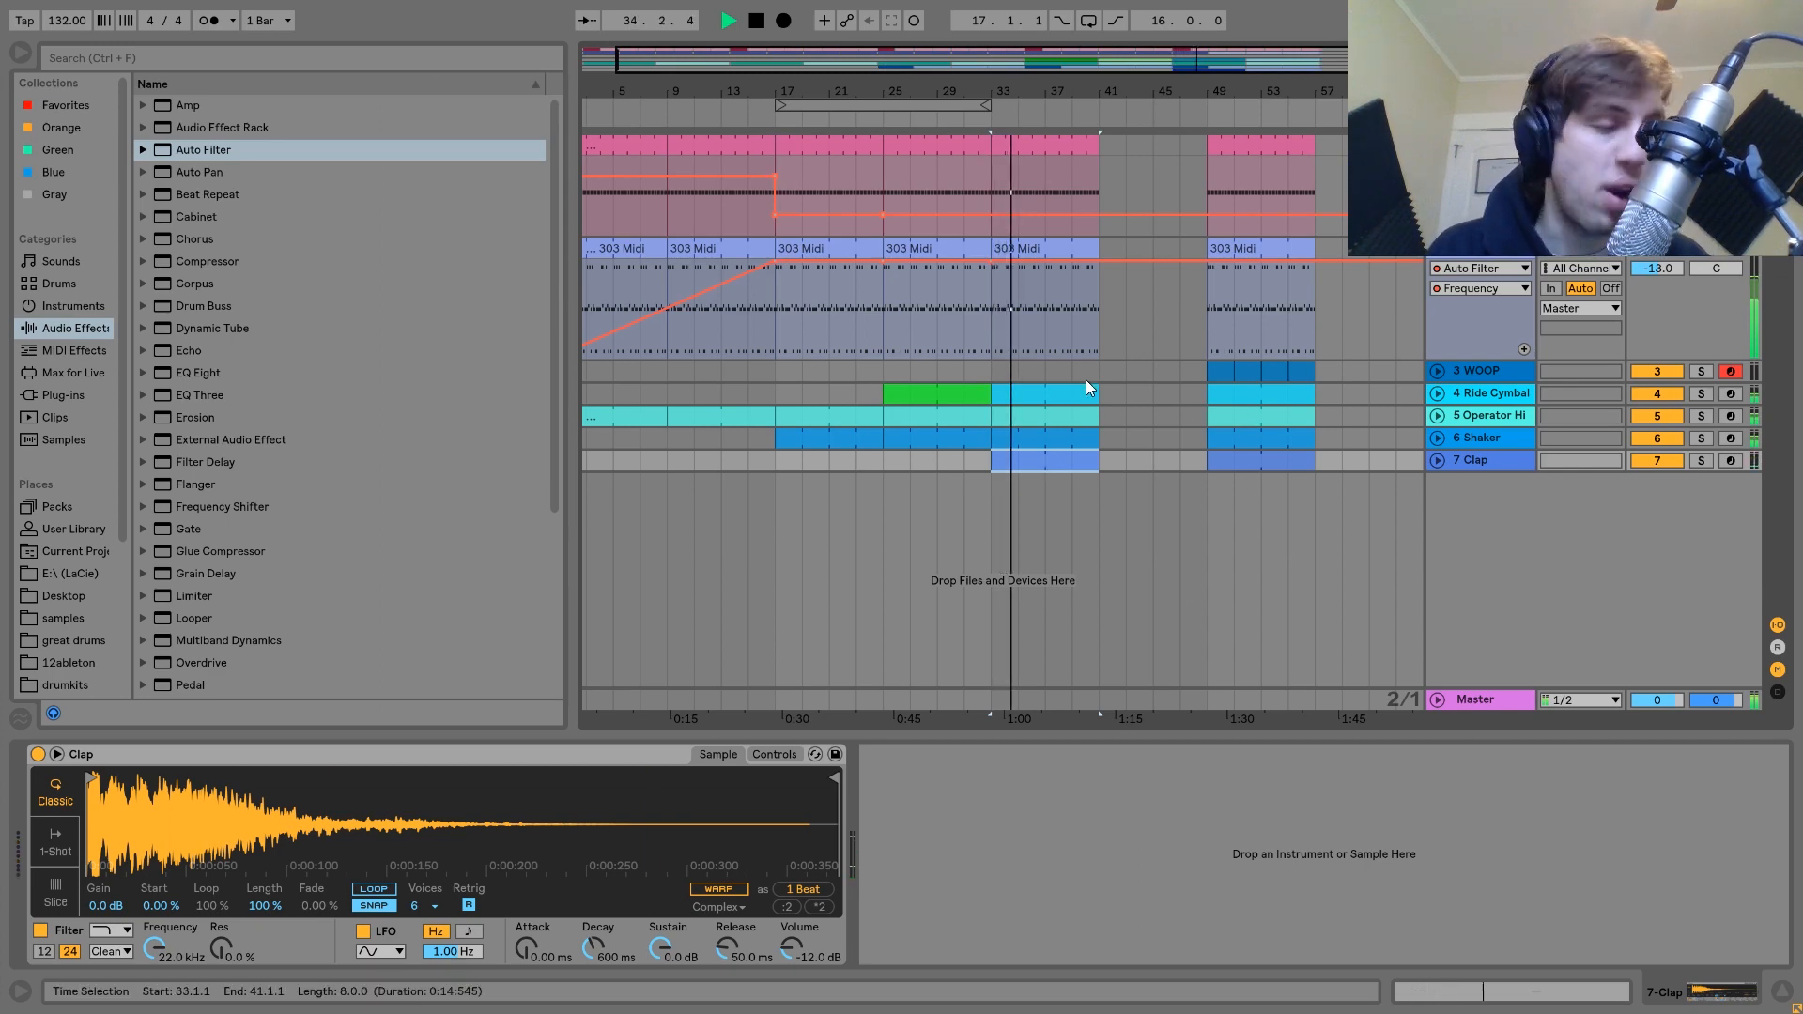
# Step: Duplicate the clips on all tracks from bars 33 to 41 so the copy starts at bar 41
pyautogui.click(1065, 244)
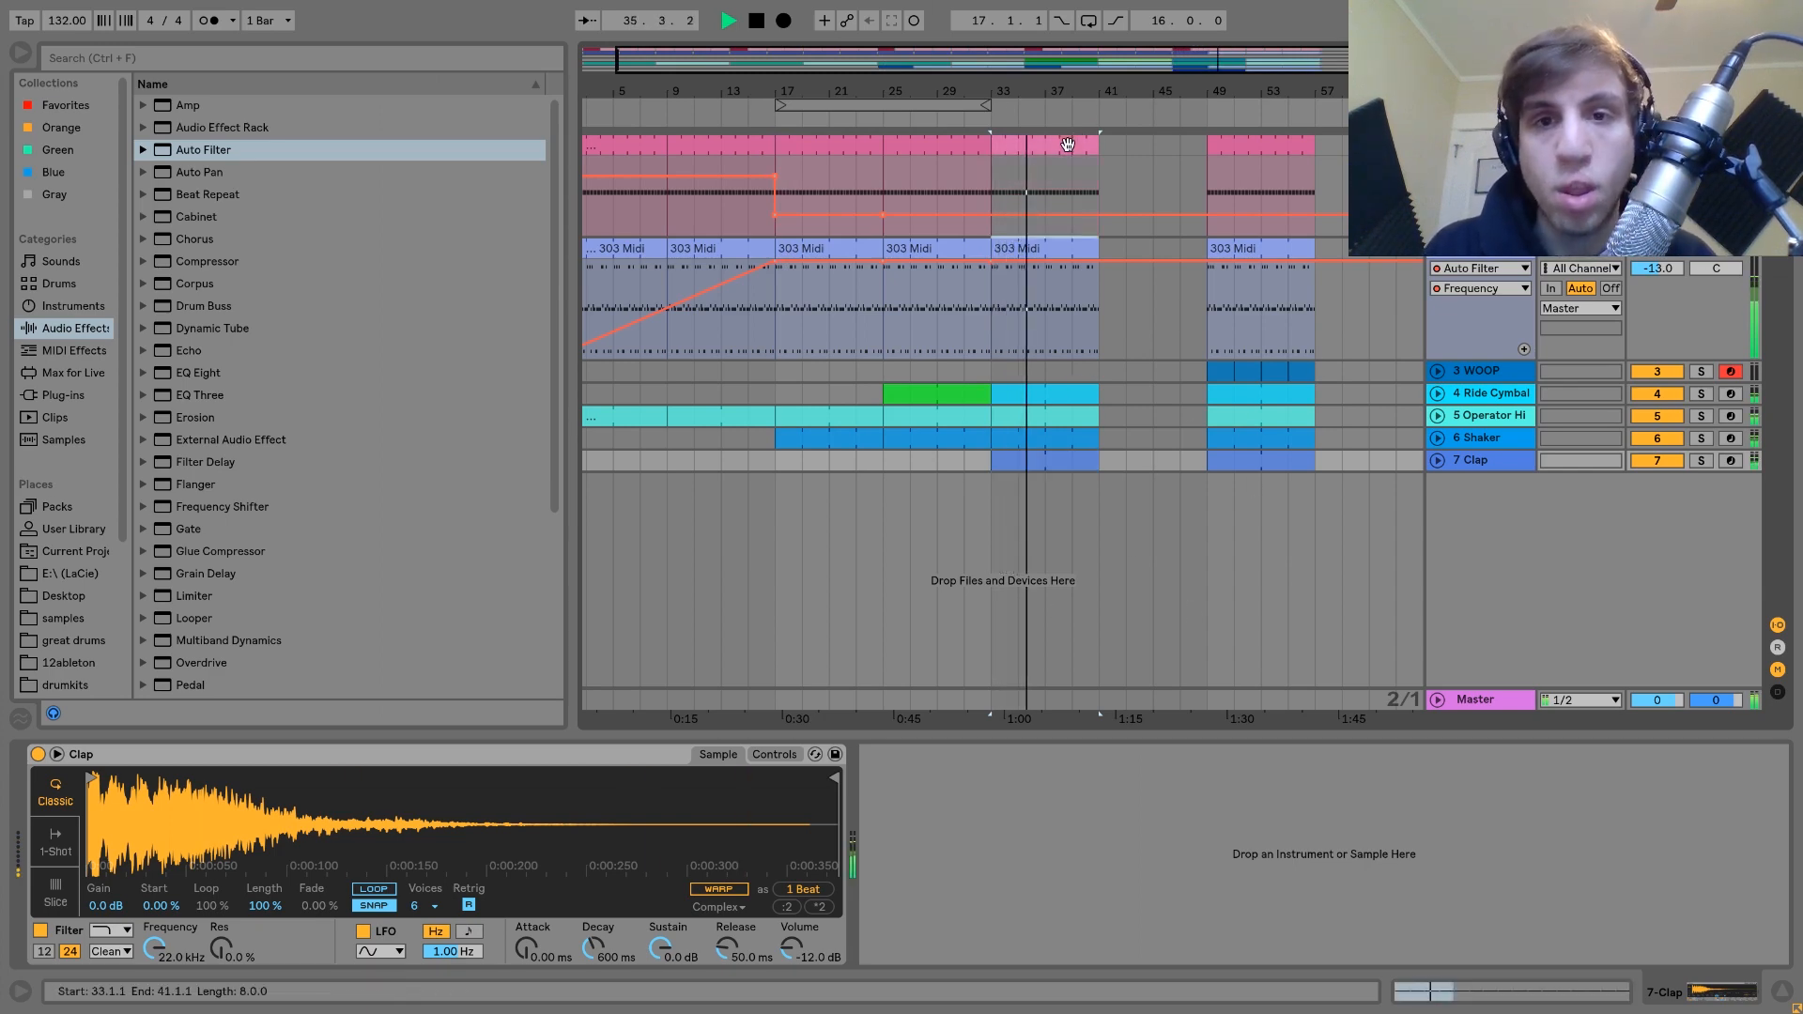
pyautogui.keyDown('shift'); pyautogui.click(1067, 458); pyautogui.keyUp('shift')
pyautogui.hotkey('ctrl', 'd')
pyautogui.press('space')
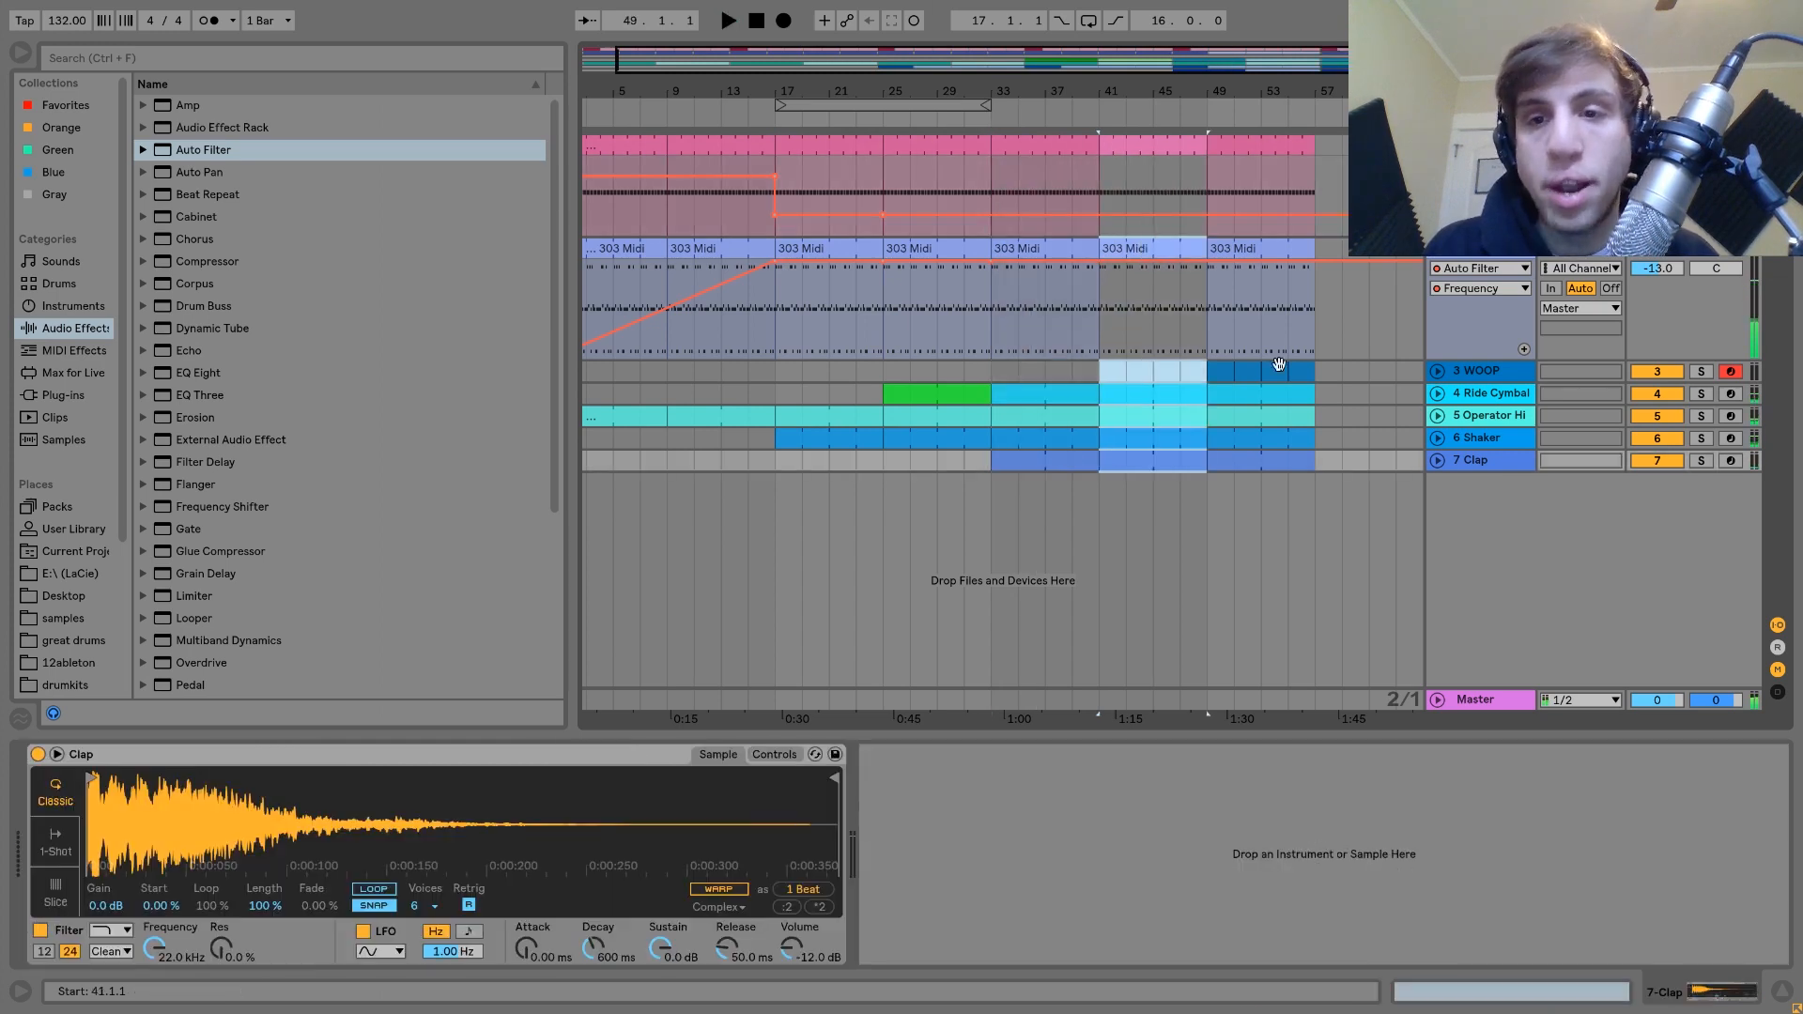
# Step: Move the final eight-bar section on all tracks from bar 49 to bar 57
pyautogui.click(1229, 146)
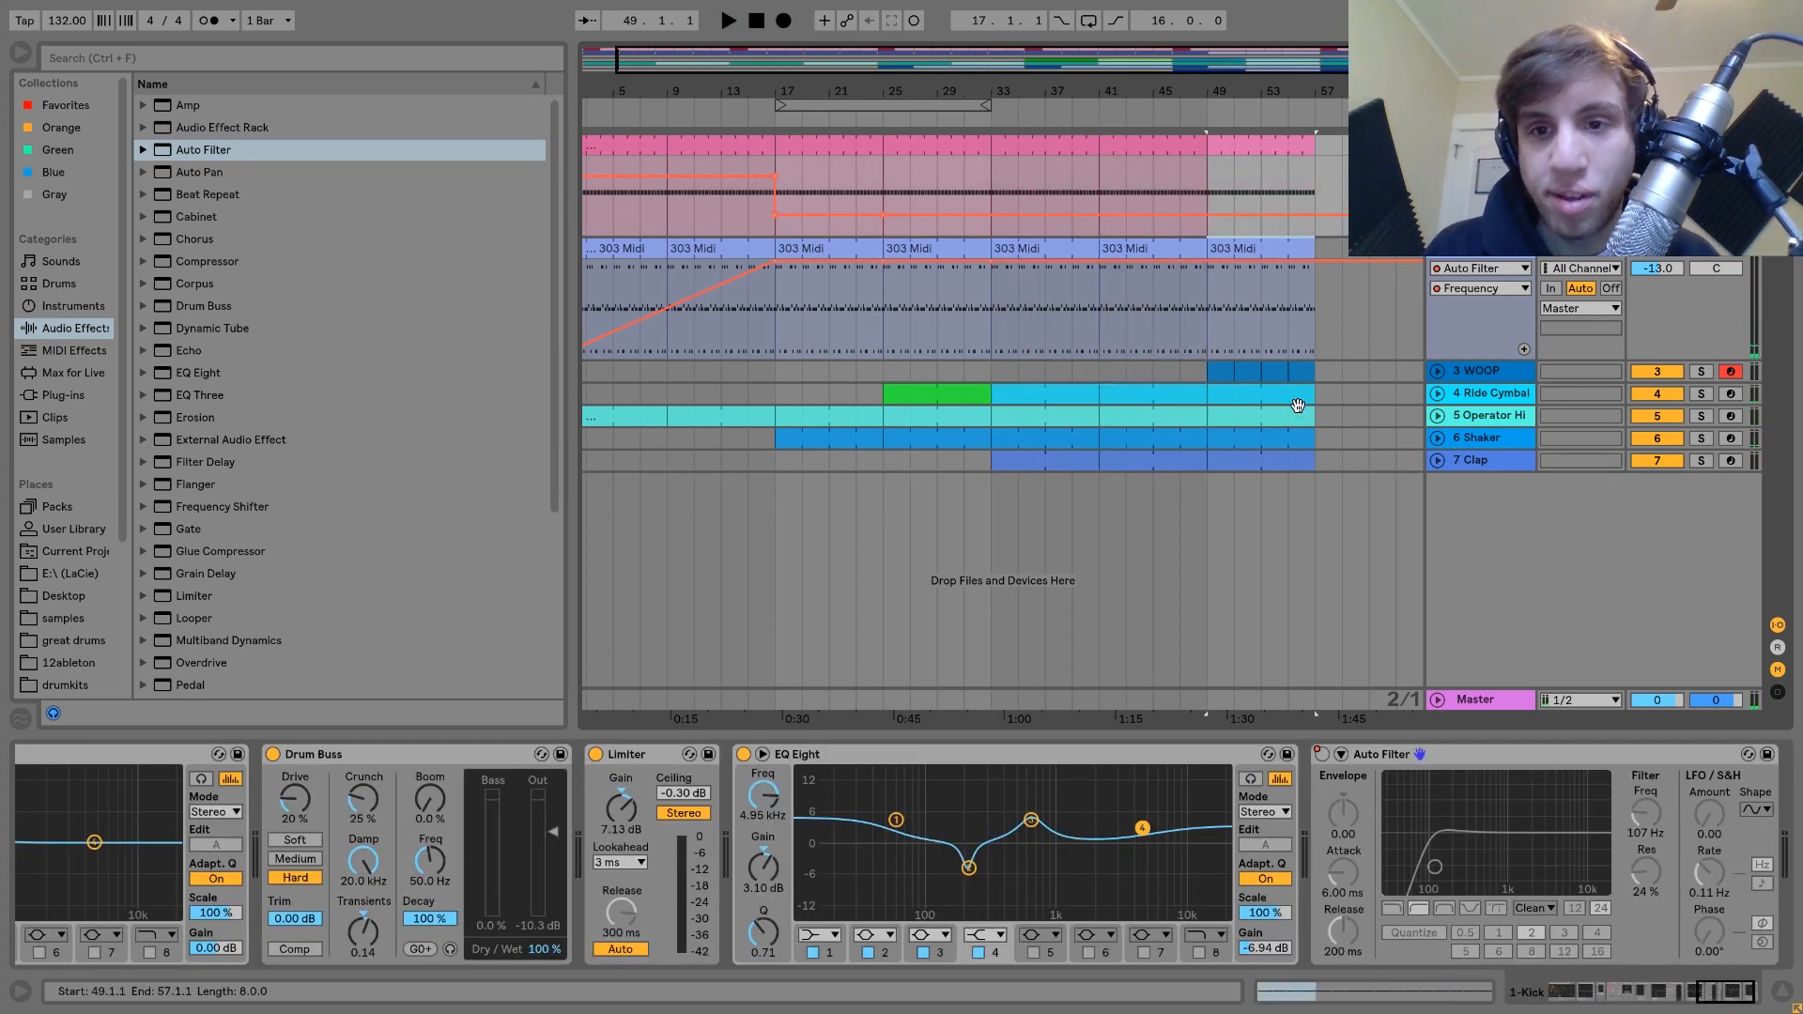
pyautogui.keyDown('shift'); pyautogui.click(1256, 464); pyautogui.keyUp('shift')
pyautogui.moveTo(1257, 464); pyautogui.dragTo(1300, 453)
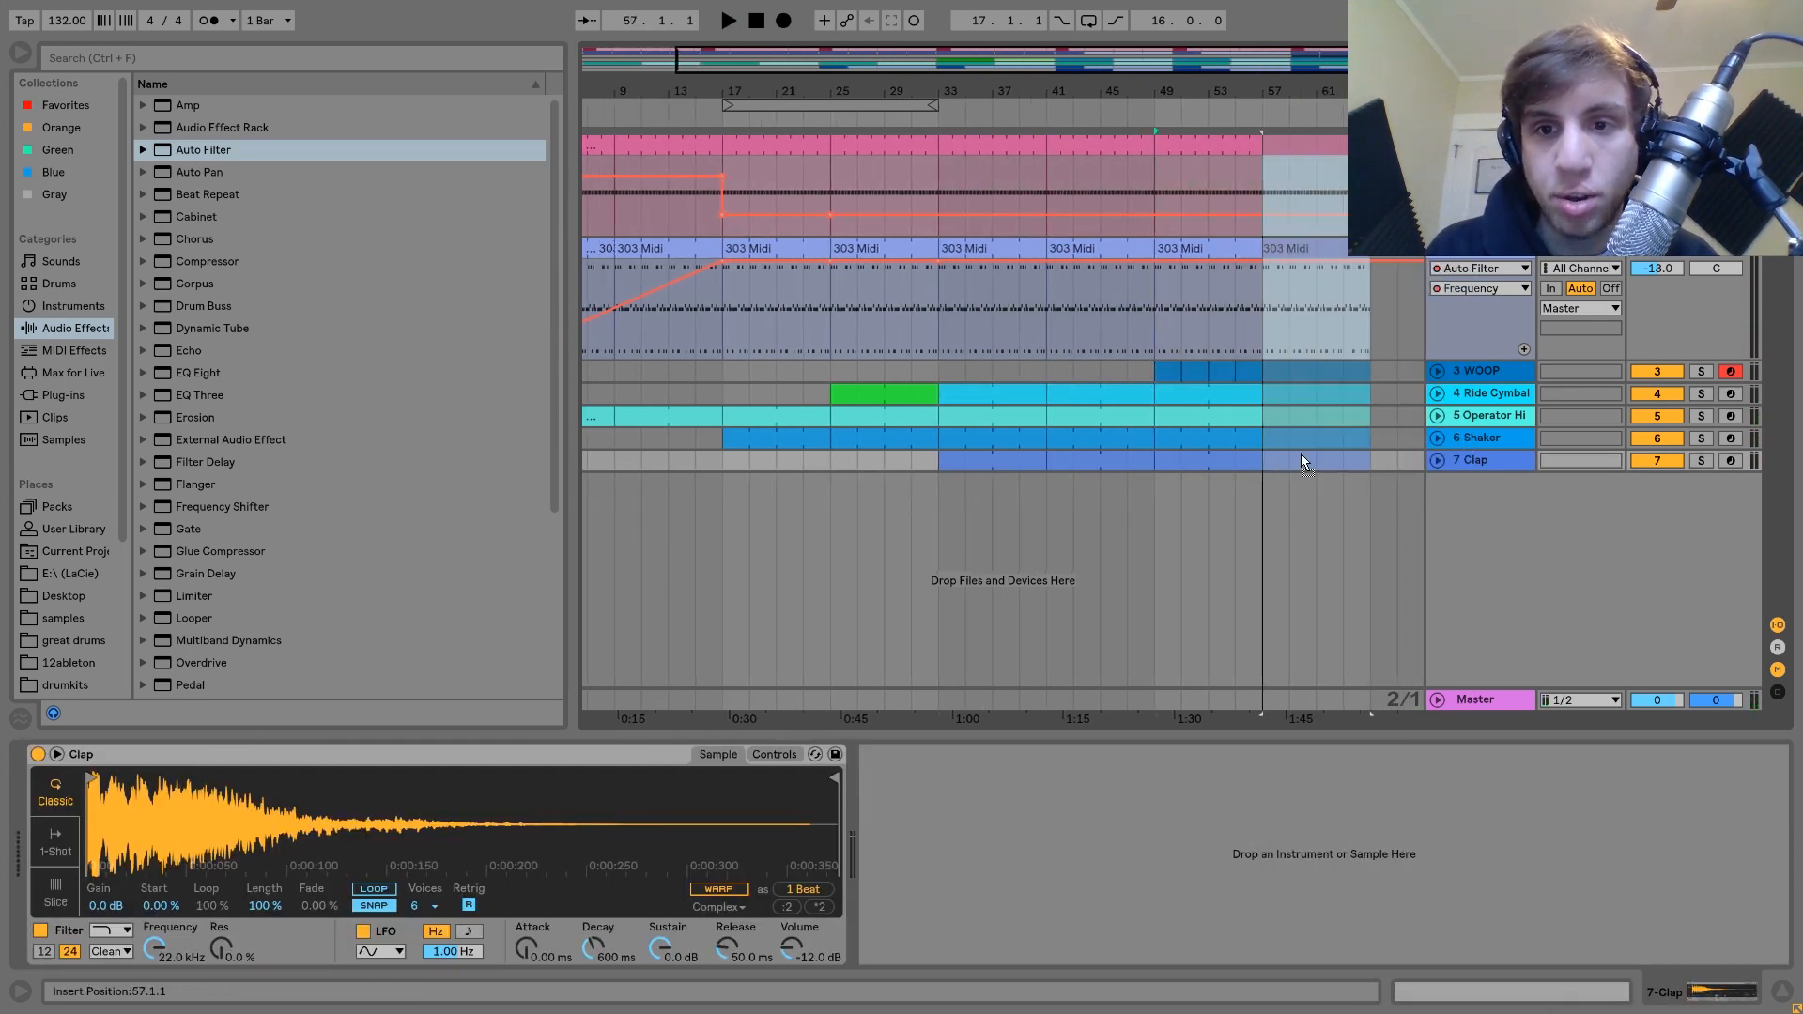
# Step: Insert a MIDI track below the 303 track and load String.wav from the Boards Of Canada & Tycho tutorial files onto it
pyautogui.click(1587, 320)
pyautogui.hotkey('ctrl', 'shift', 't')
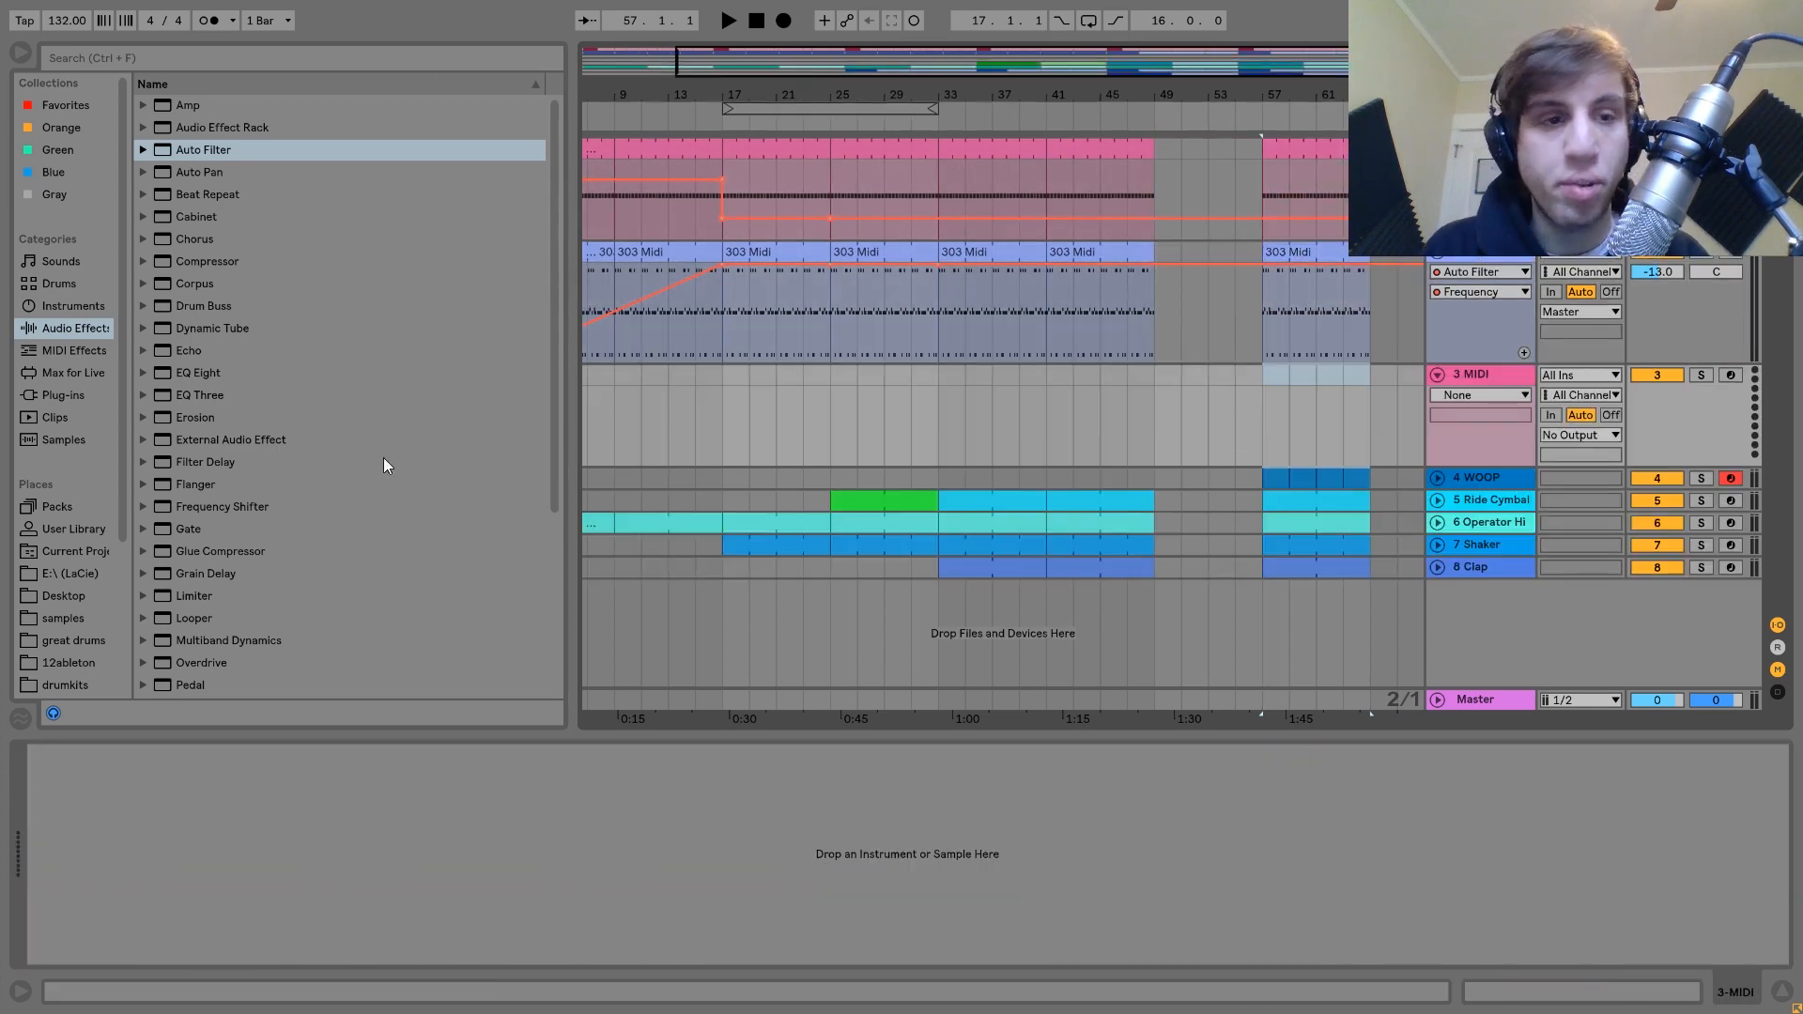
pyautogui.scroll(-3, 65, 662)
pyautogui.click(66, 646)
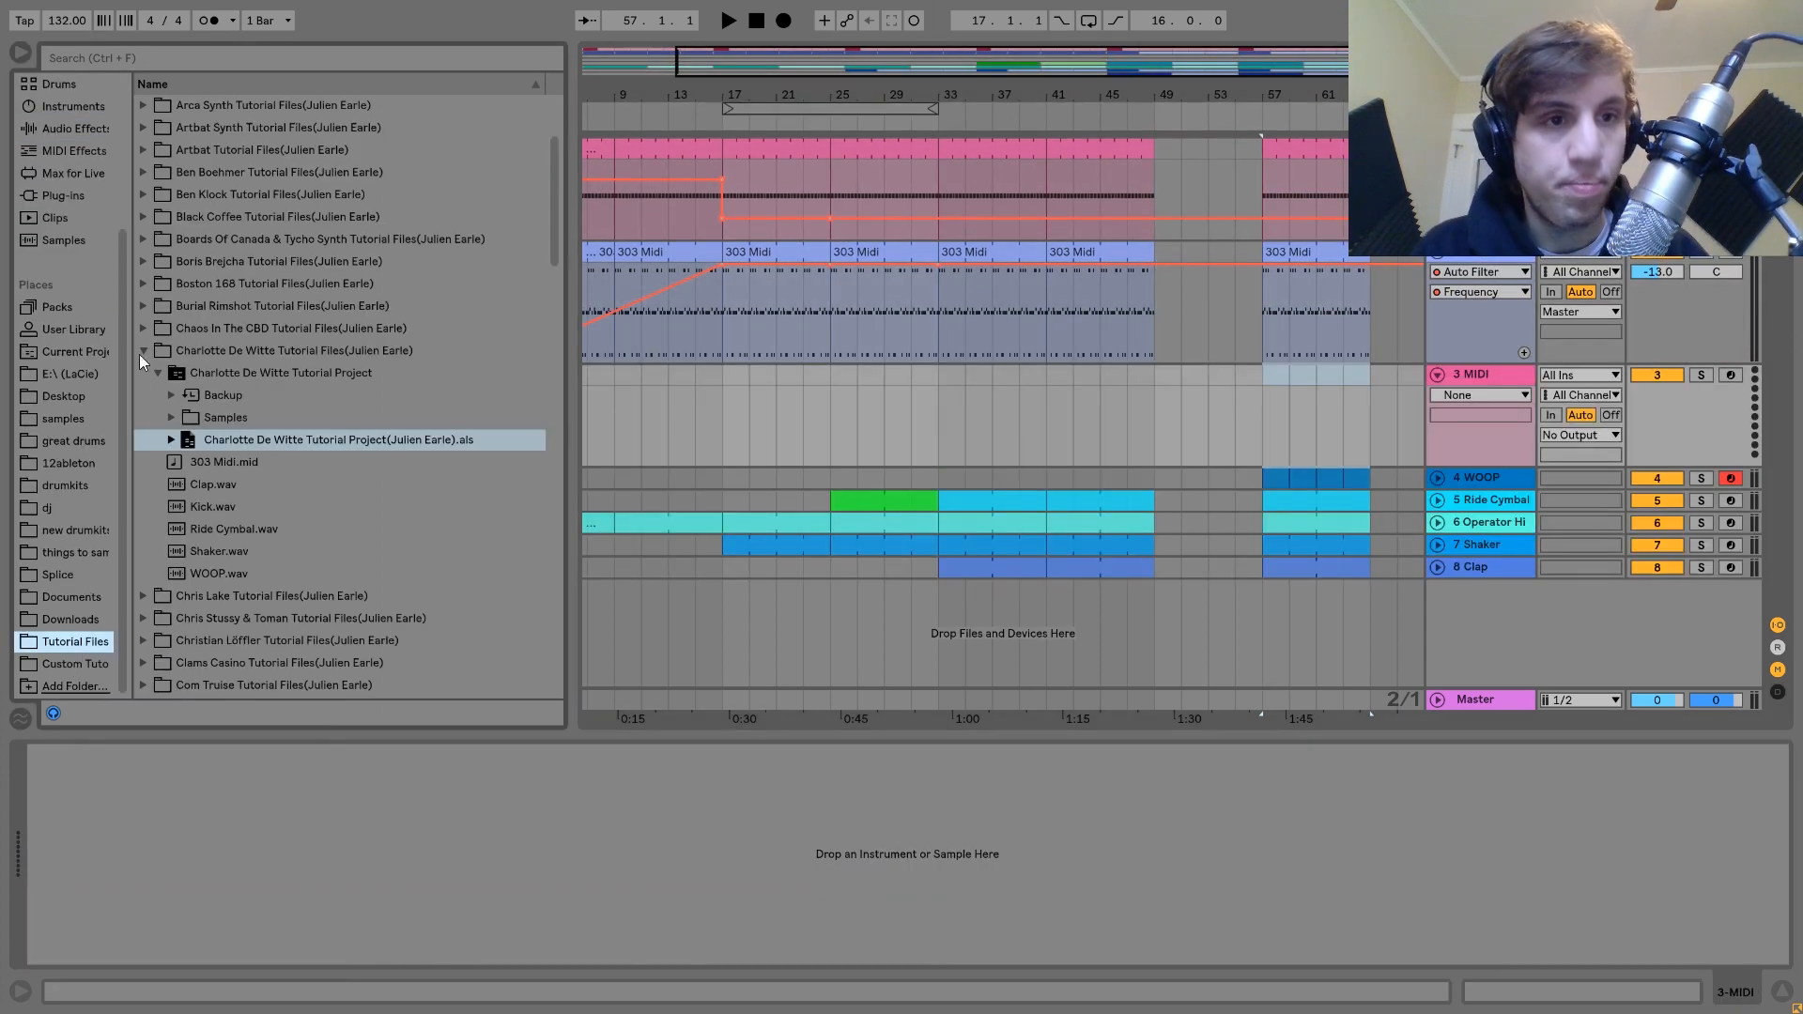
pyautogui.click(246, 53)
pyautogui.write('string')
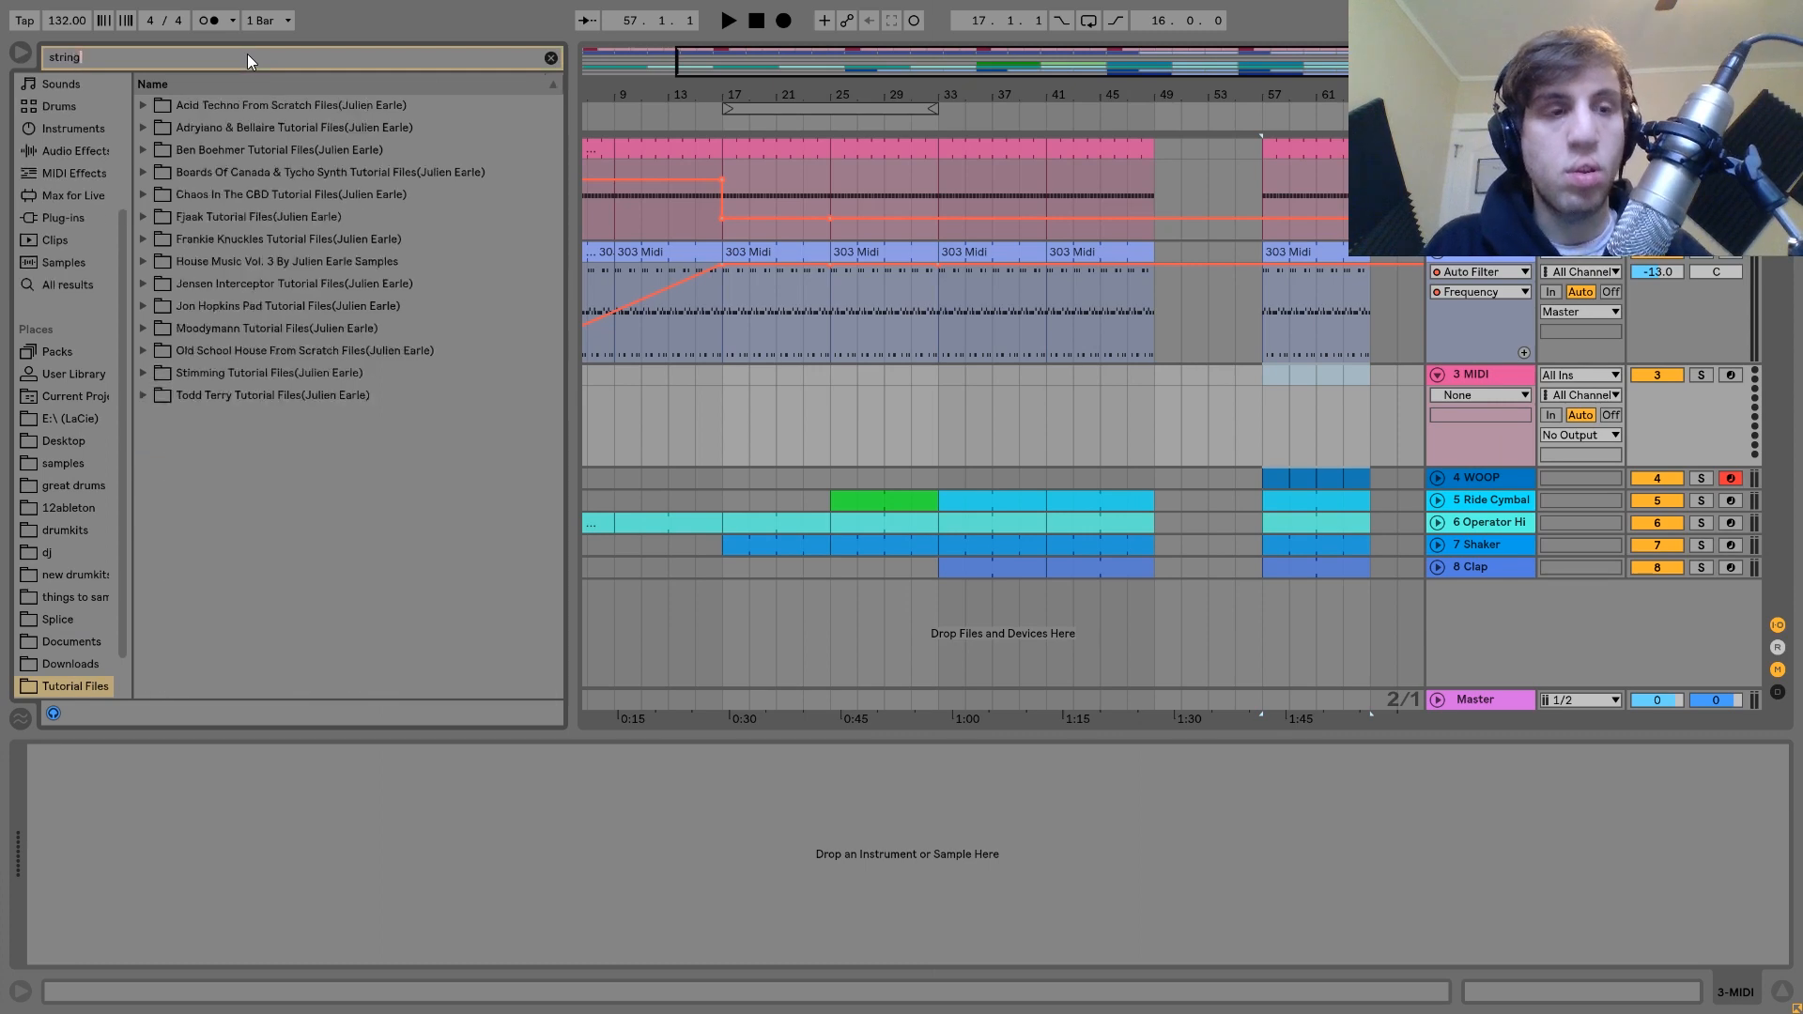
pyautogui.click(246, 166)
pyautogui.press('Right')
pyautogui.press('Down')
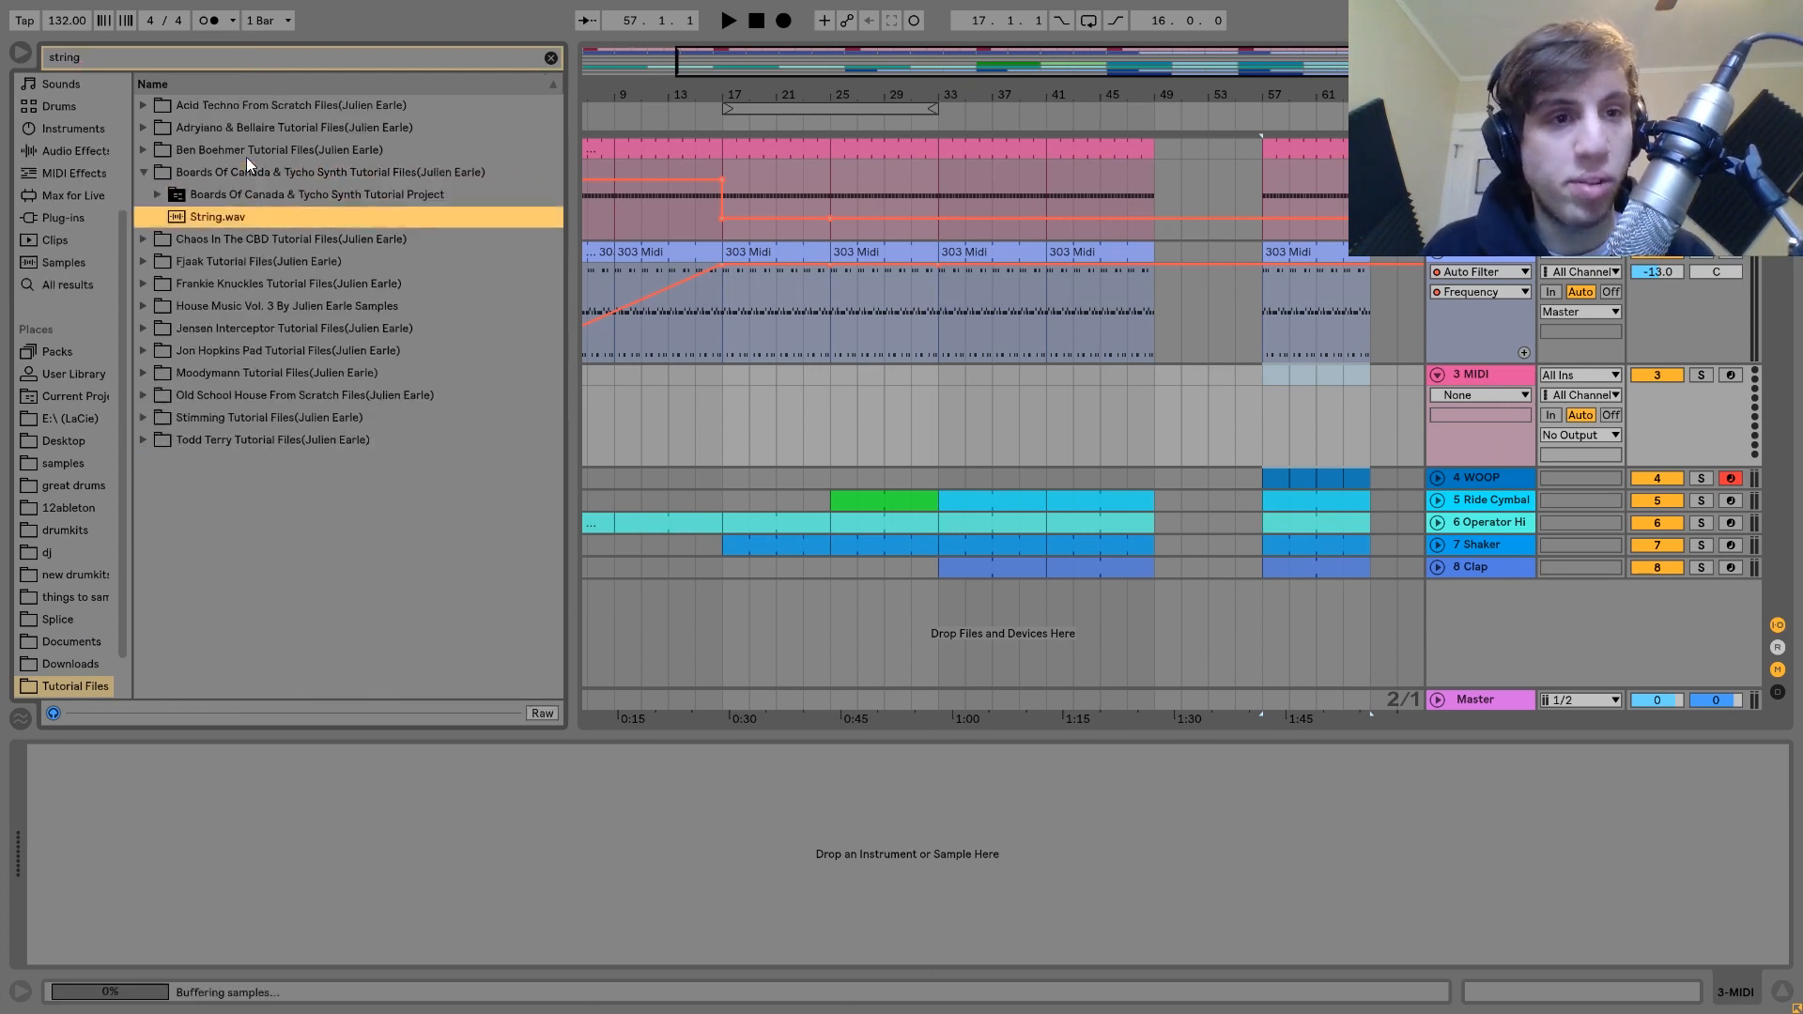
pyautogui.press('Down')
pyautogui.press('Return')
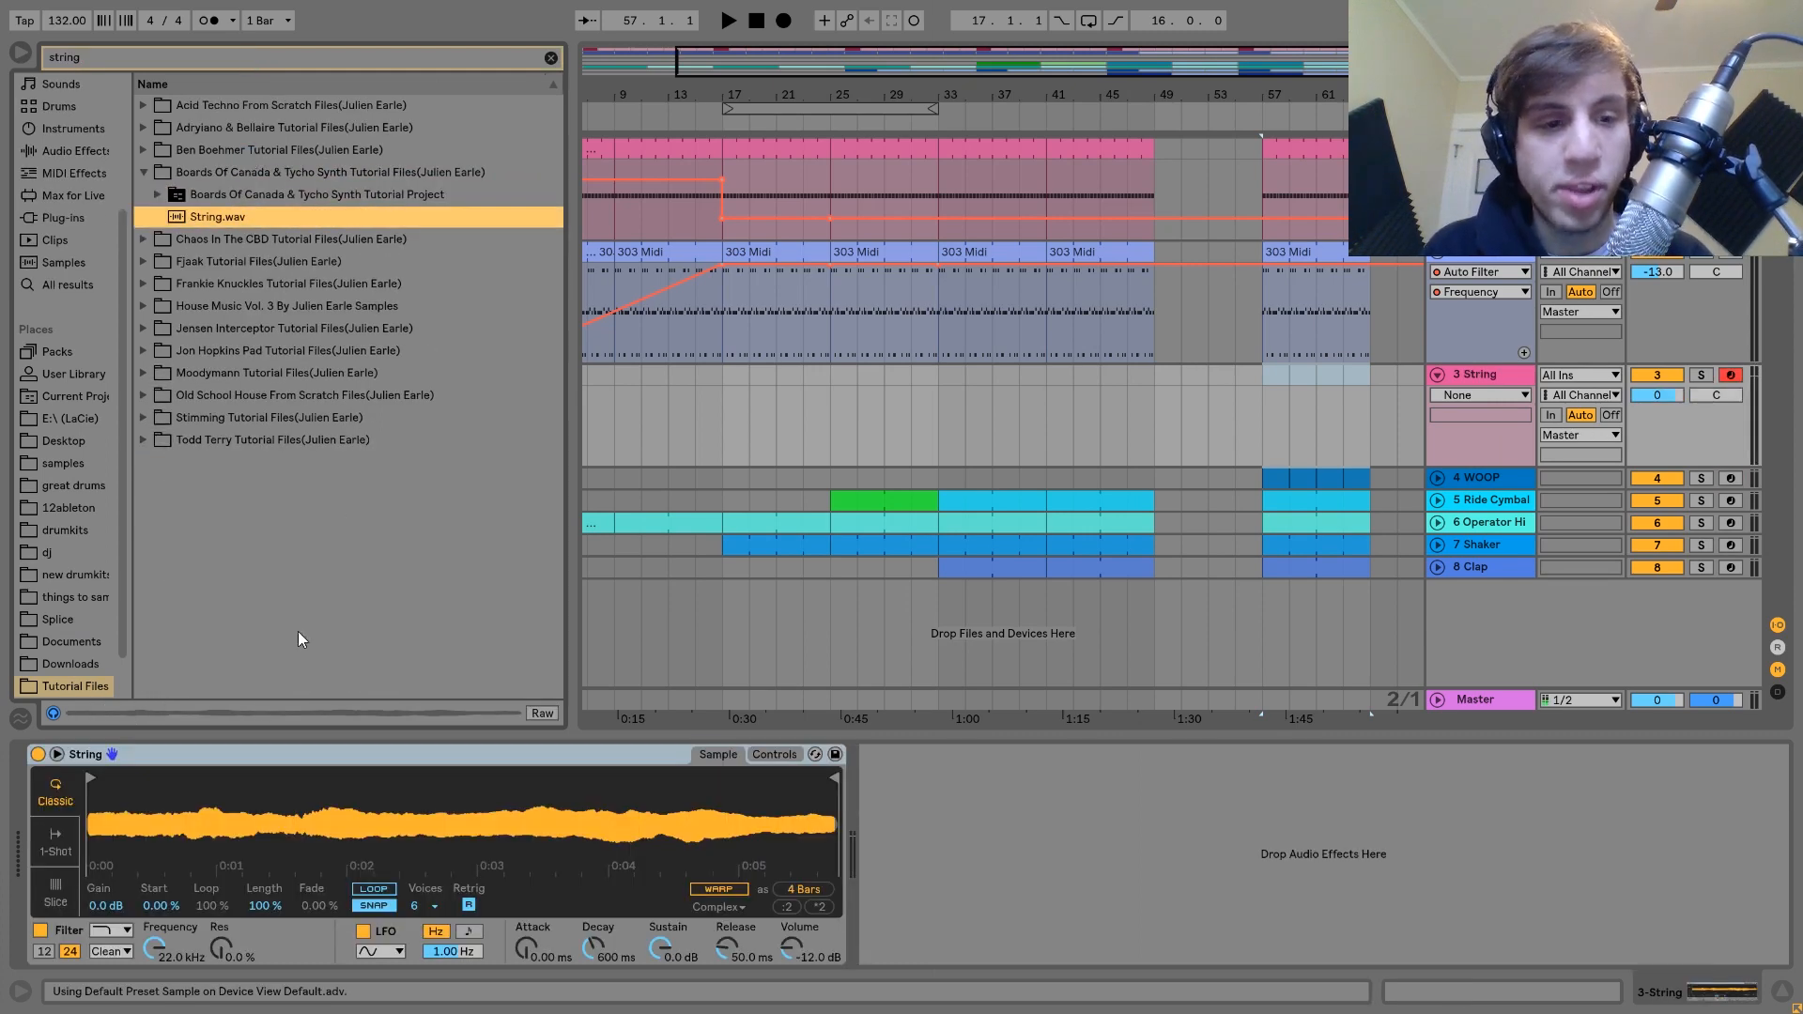
# Step: Set the String sampler to loop with a 100 % fade, 32.0 % length and 57.8 % start, and audition a high note
pyautogui.click(385, 890)
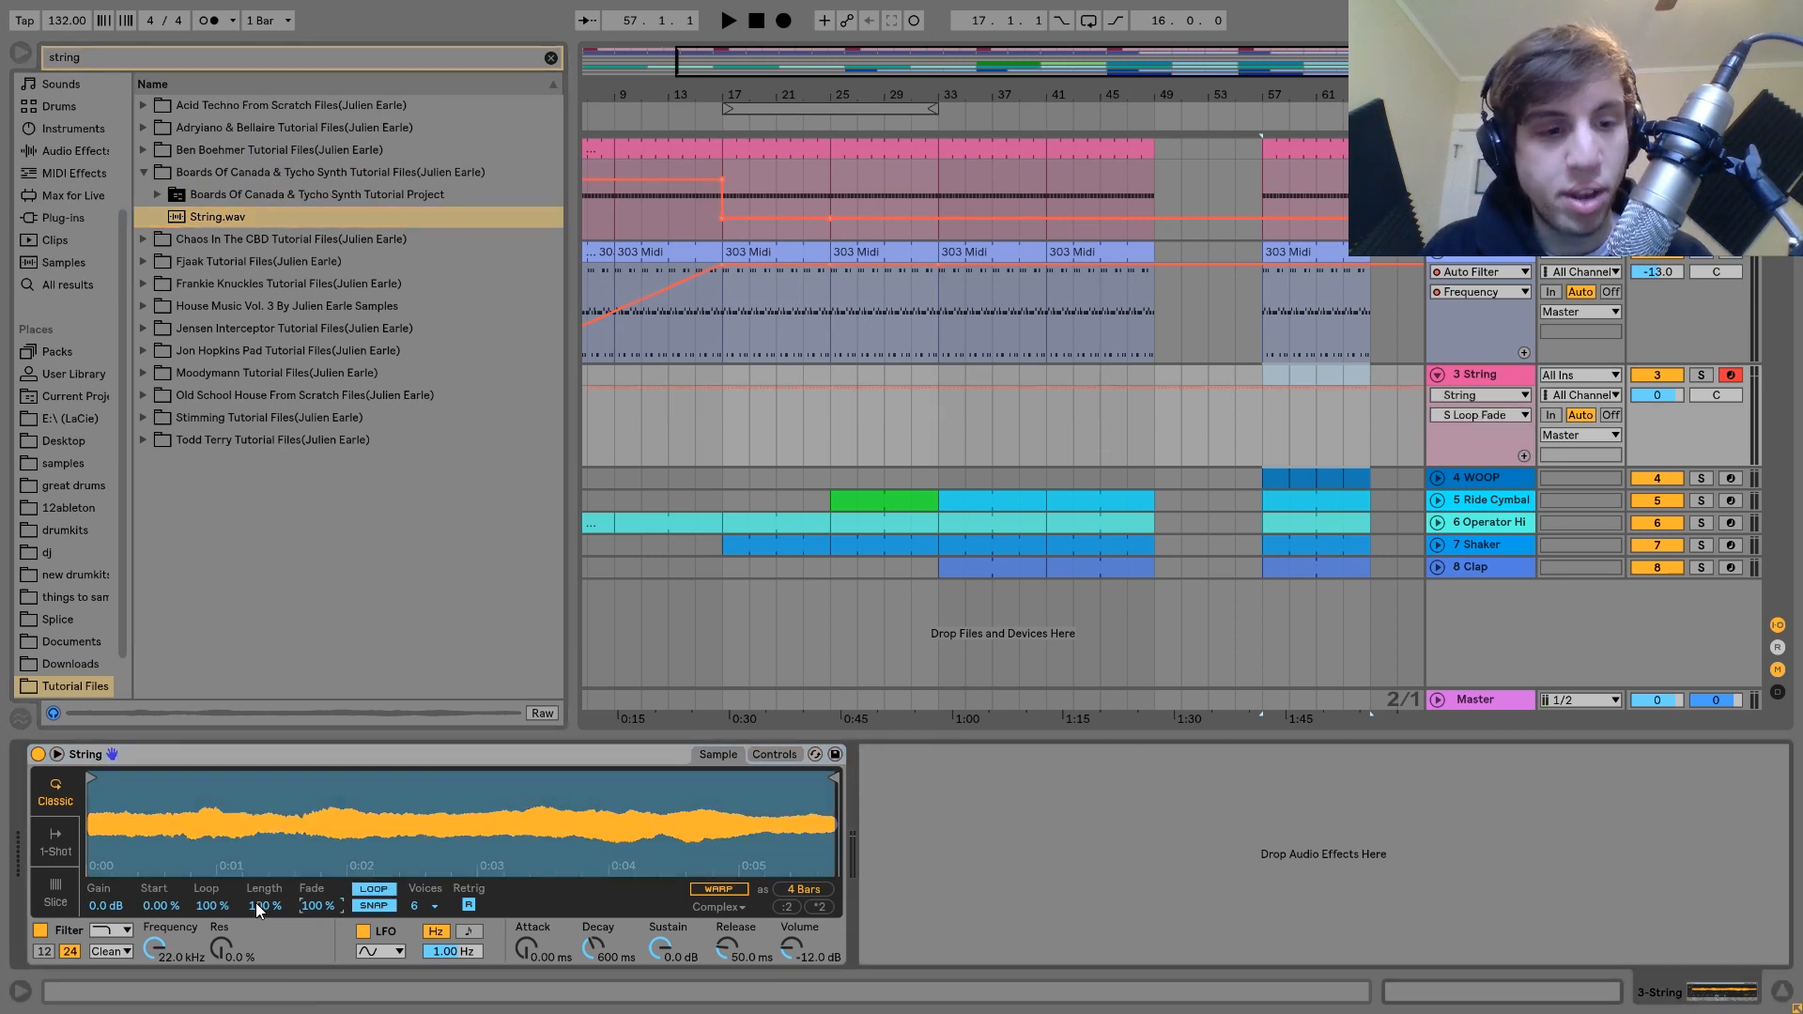
pyautogui.moveTo(255, 903); pyautogui.dragTo(162, 835)
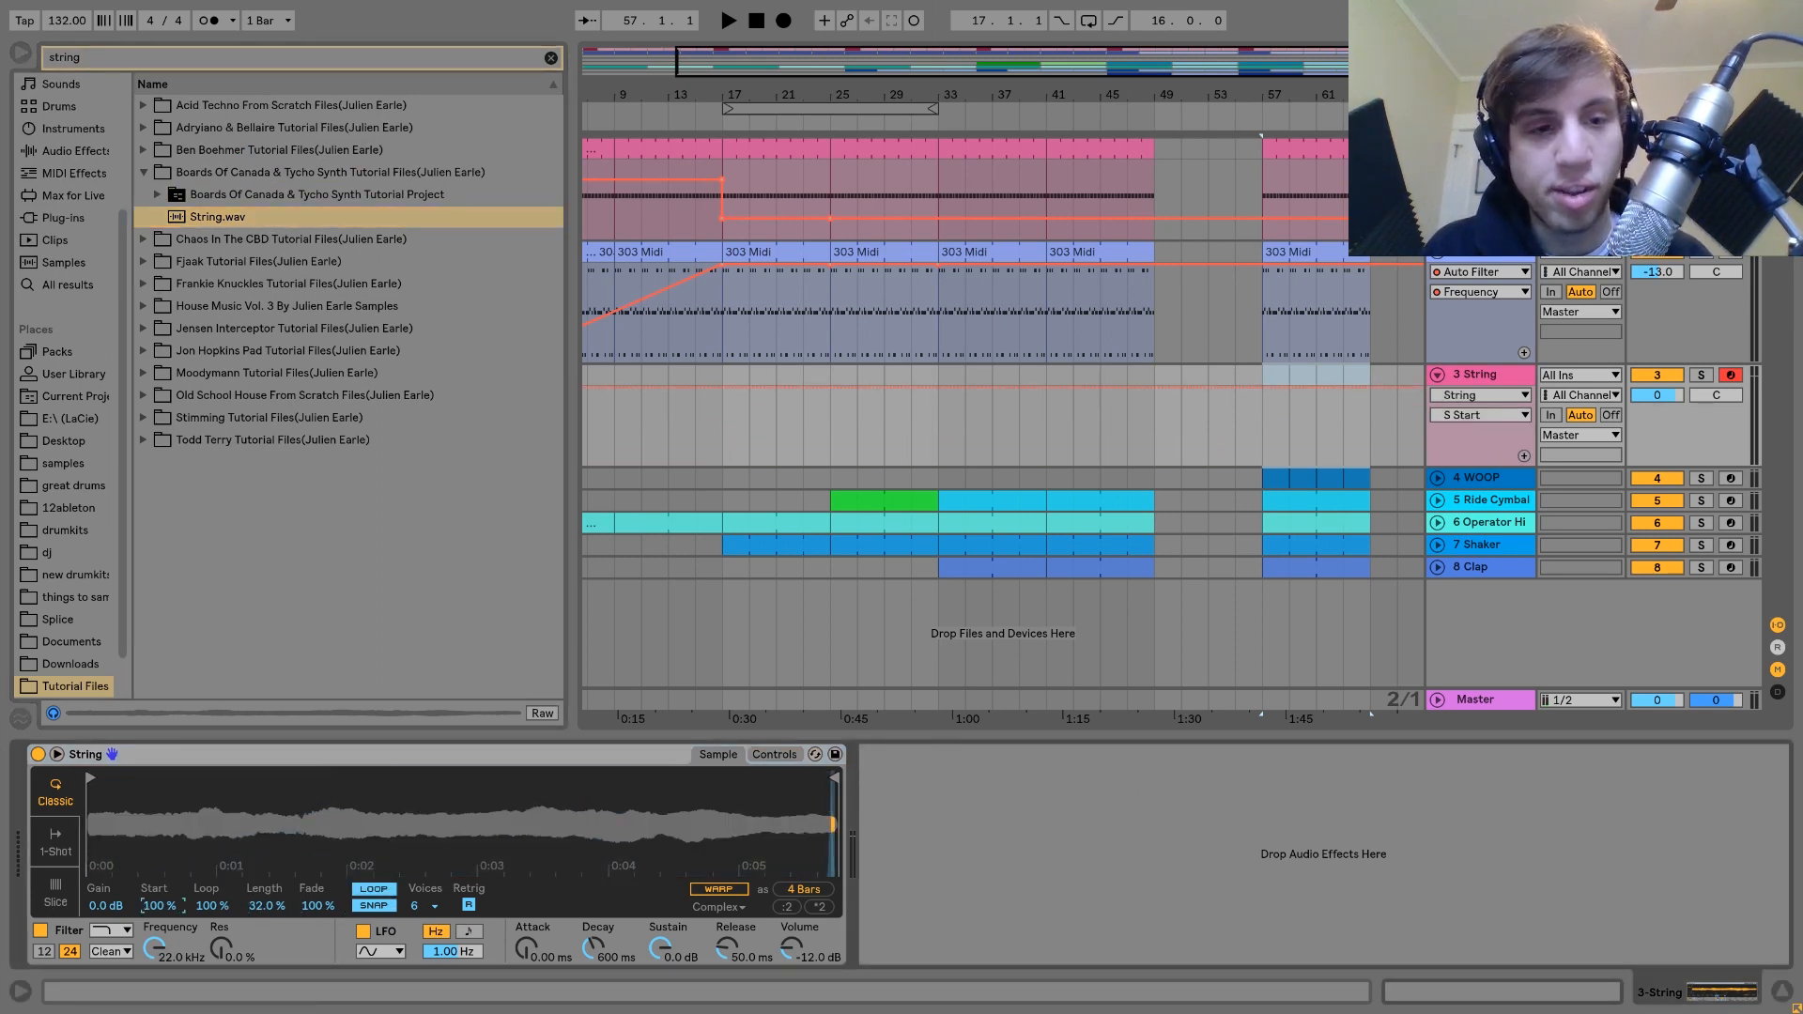
pyautogui.moveTo(160, 899)
pyautogui.mouseDown()
pyautogui.moveTo(157, 915)
pyautogui.moveTo(155, 900)
pyautogui.mouseUp()
pyautogui.press('x')
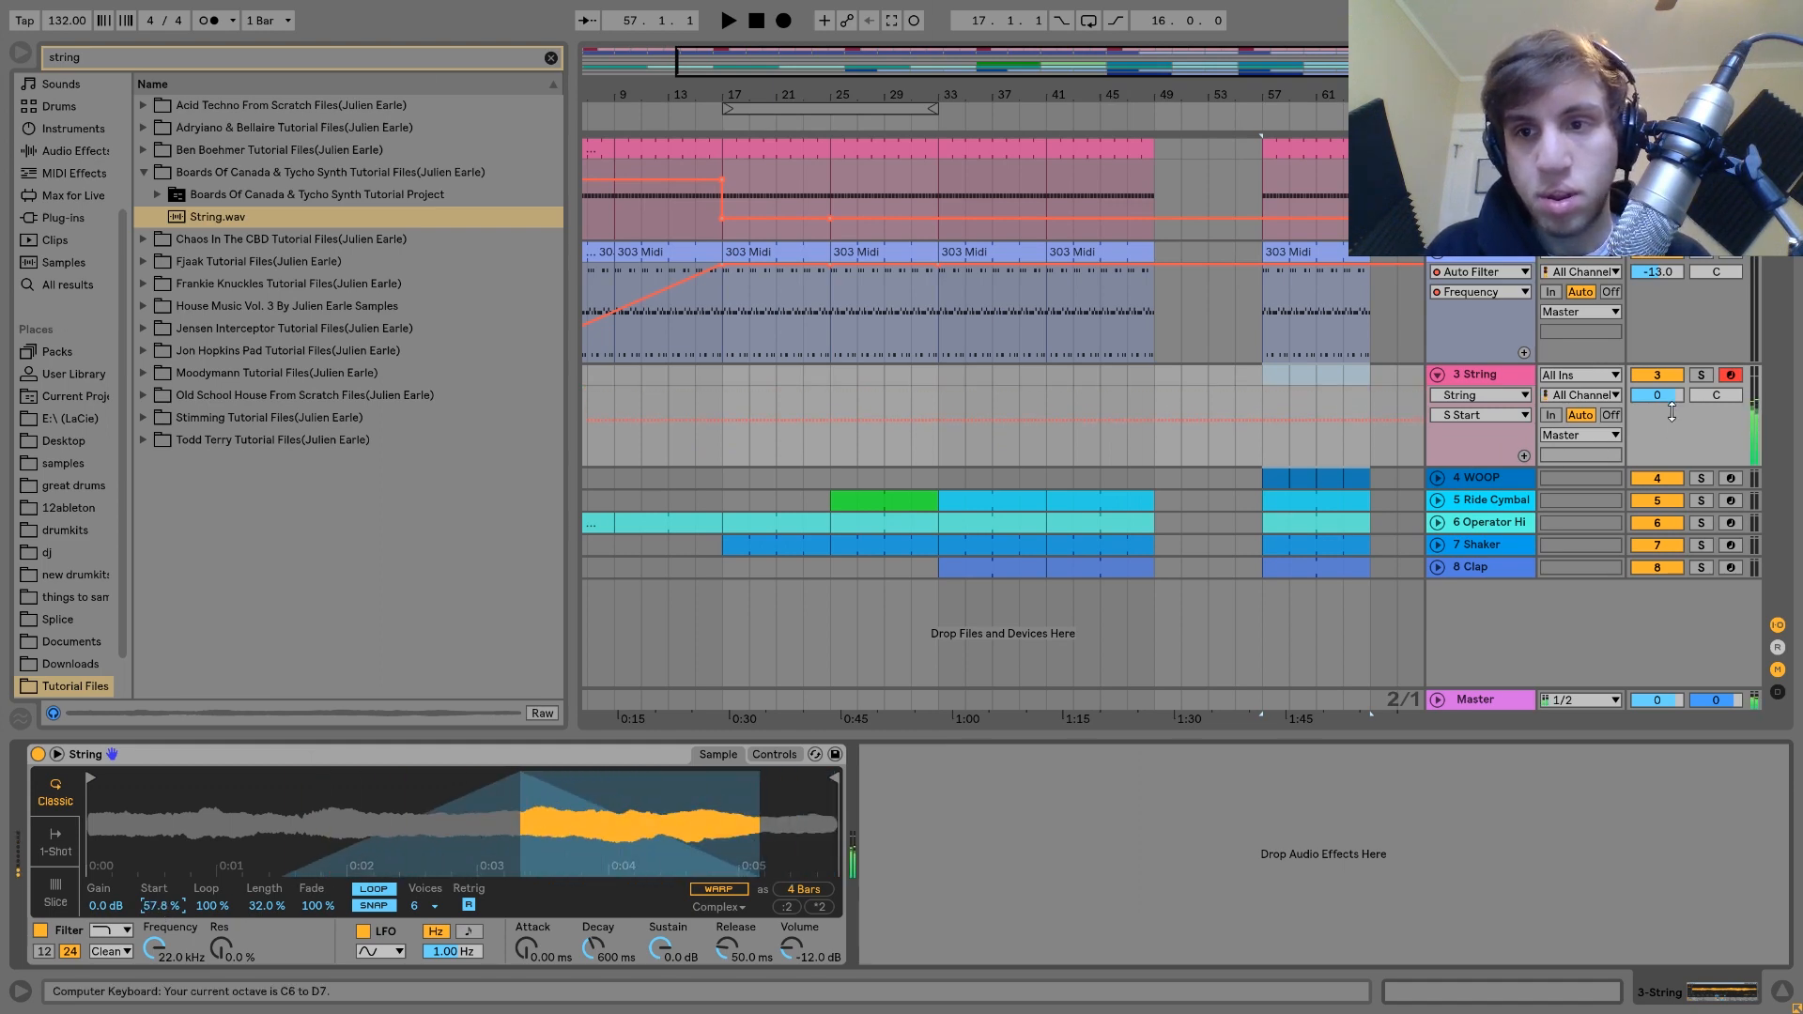
# Step: Set the String track's volume to -10.2 dB and play the arrangement to check its level
pyautogui.moveTo(1663, 396); pyautogui.dragTo(1662, 425)
pyautogui.press('space')
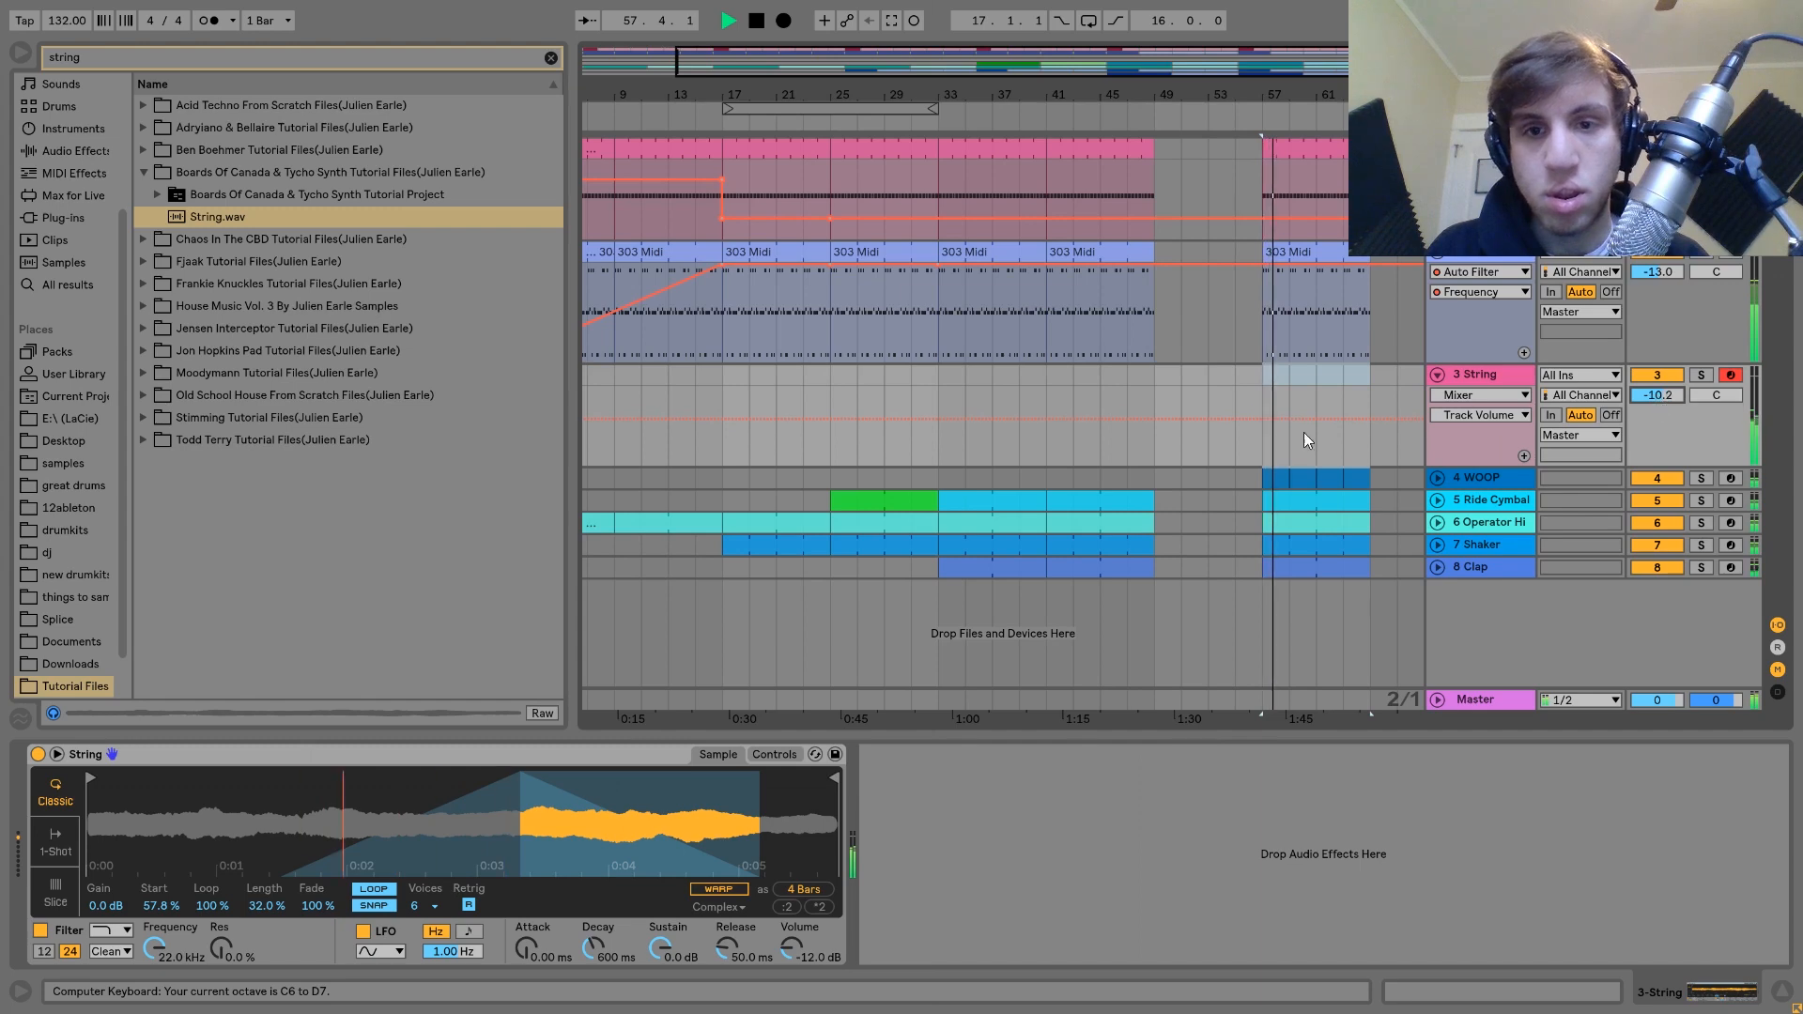
pyautogui.click(1047, 371)
pyautogui.press('space')
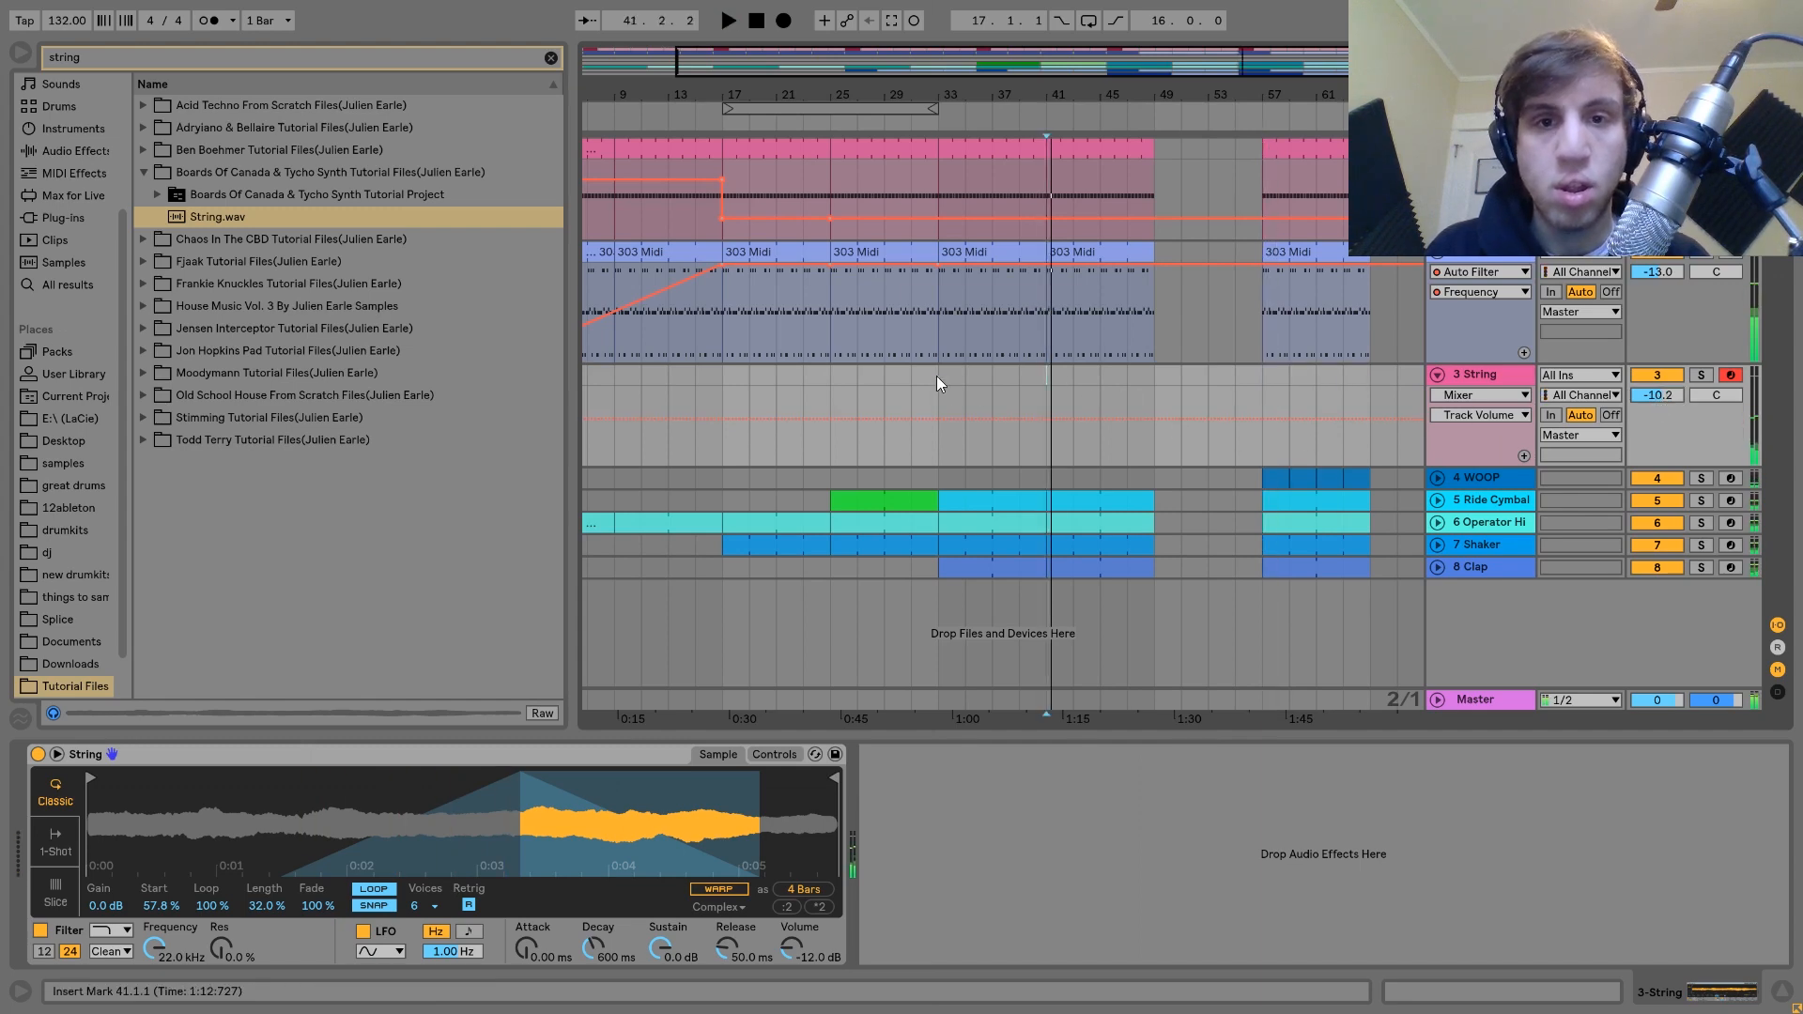
# Step: Create an empty MIDI clip on the String track from bar 29 to bar 49
pyautogui.moveTo(937, 376); pyautogui.dragTo(1155, 375)
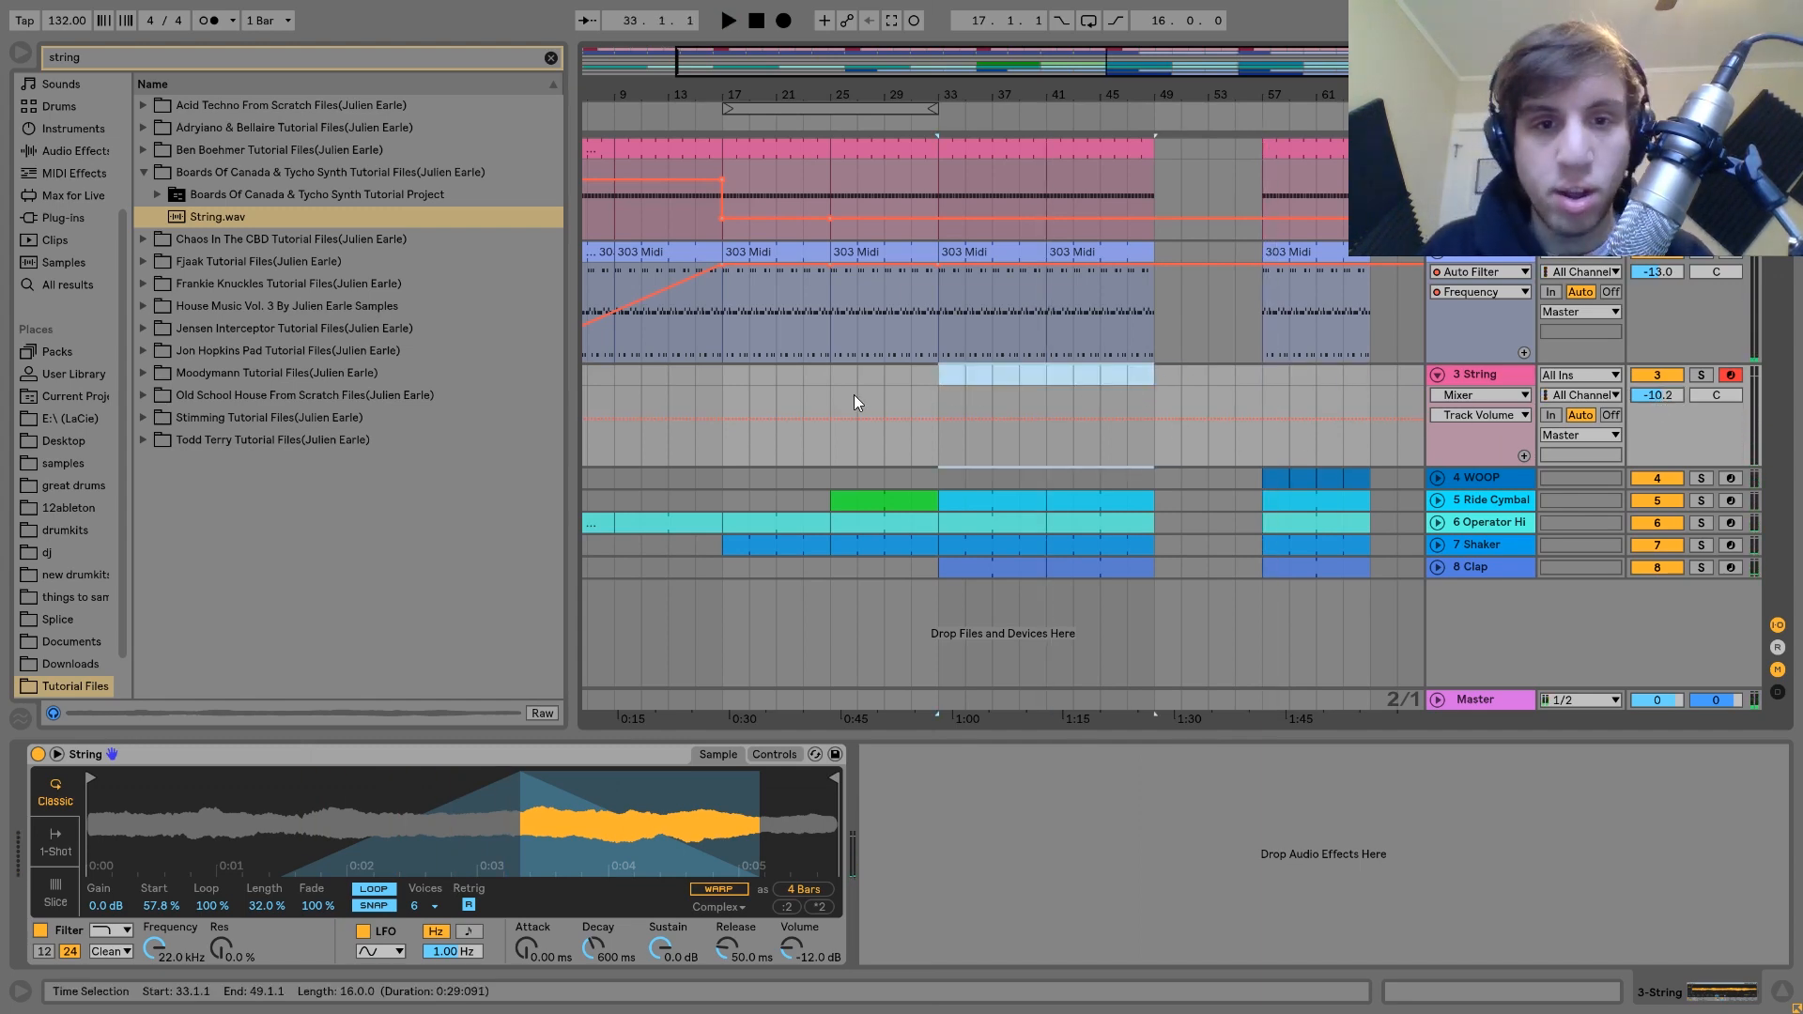
pyautogui.moveTo(854, 395); pyautogui.dragTo(887, 381)
pyautogui.hotkey('ctrl', 'shift', 'm')
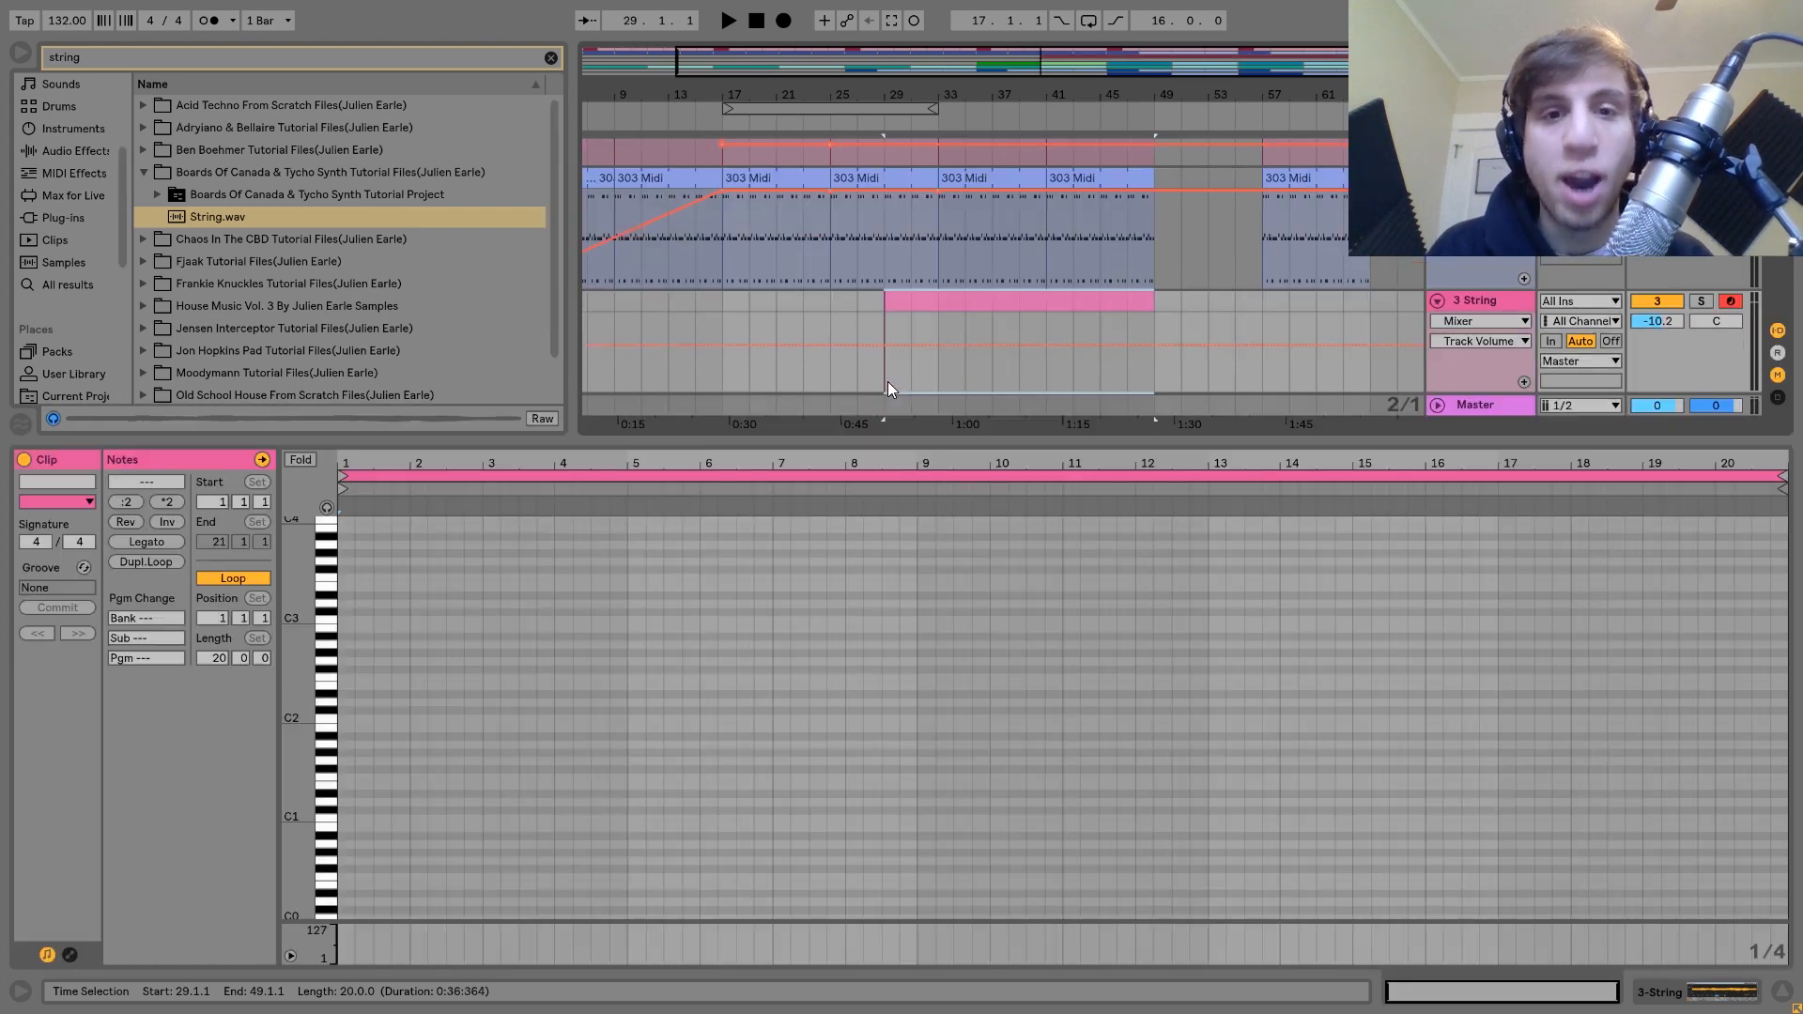
# Step: Add an F6 note held across the whole String clip using Legato, and set the track's volume to -11.1 dB
pyautogui.click(311, 596)
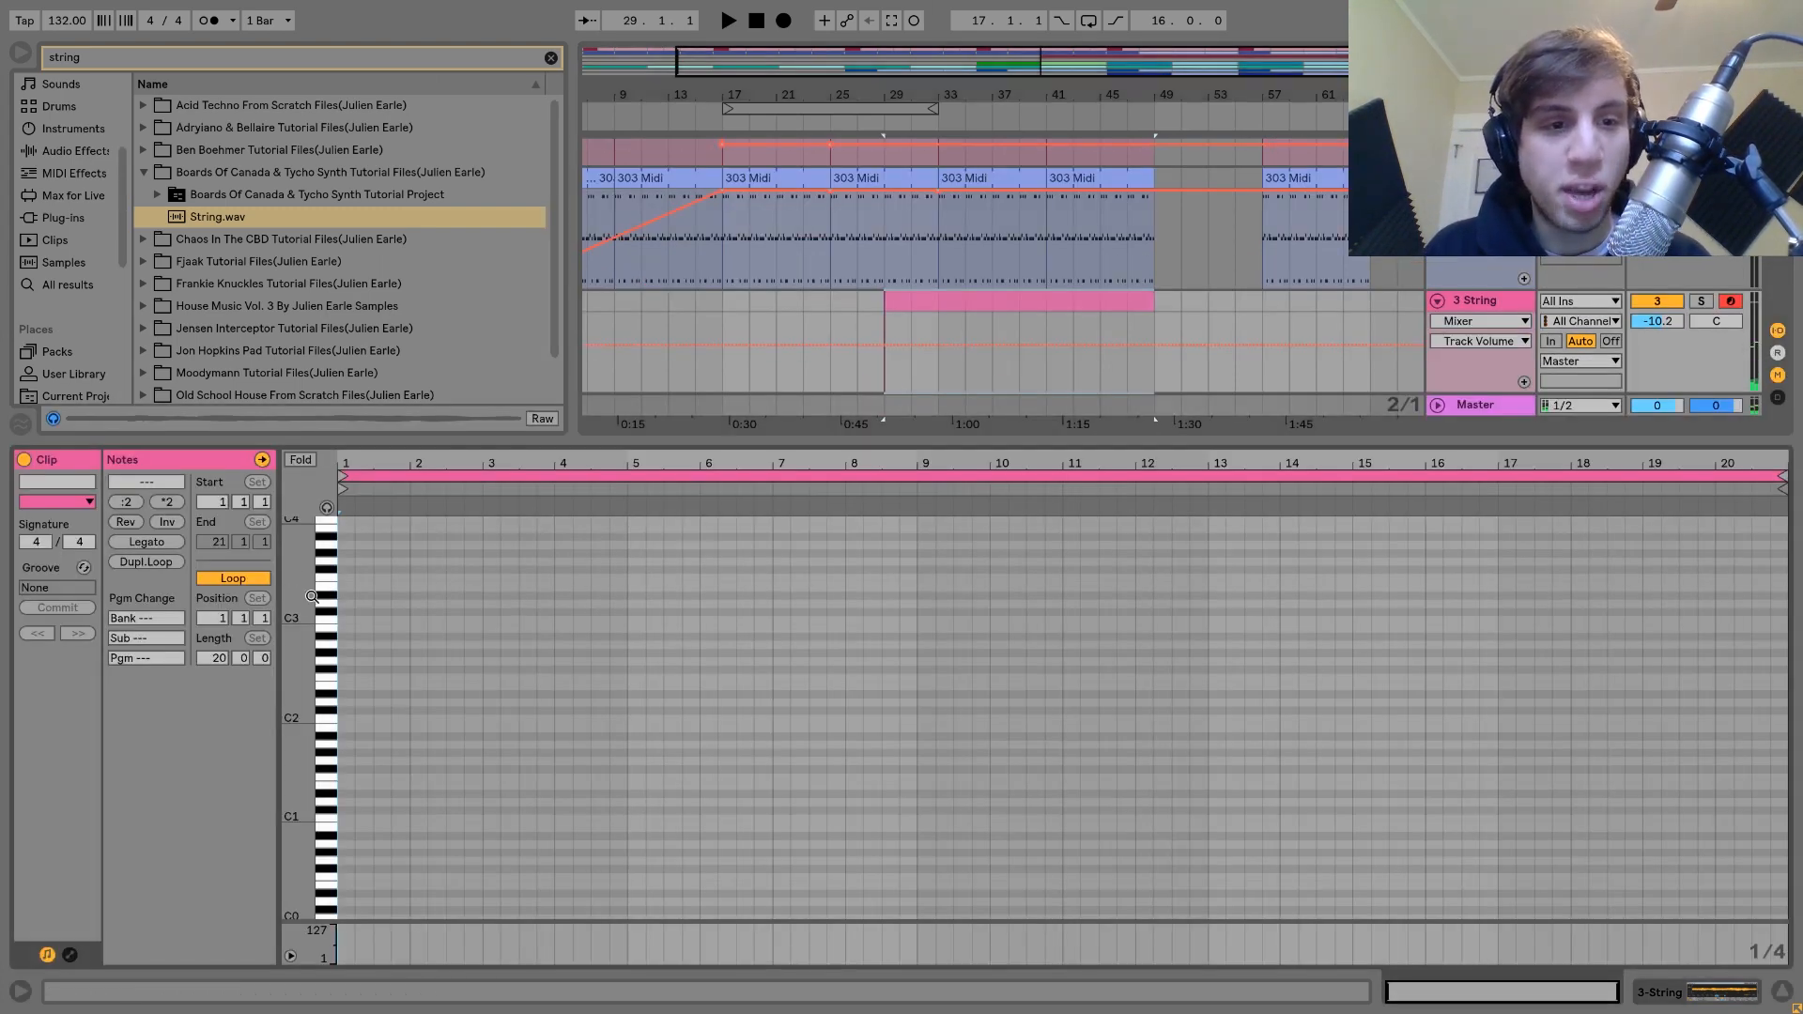
pyautogui.scroll(3, 312, 597)
pyautogui.scroll(2, 301, 614)
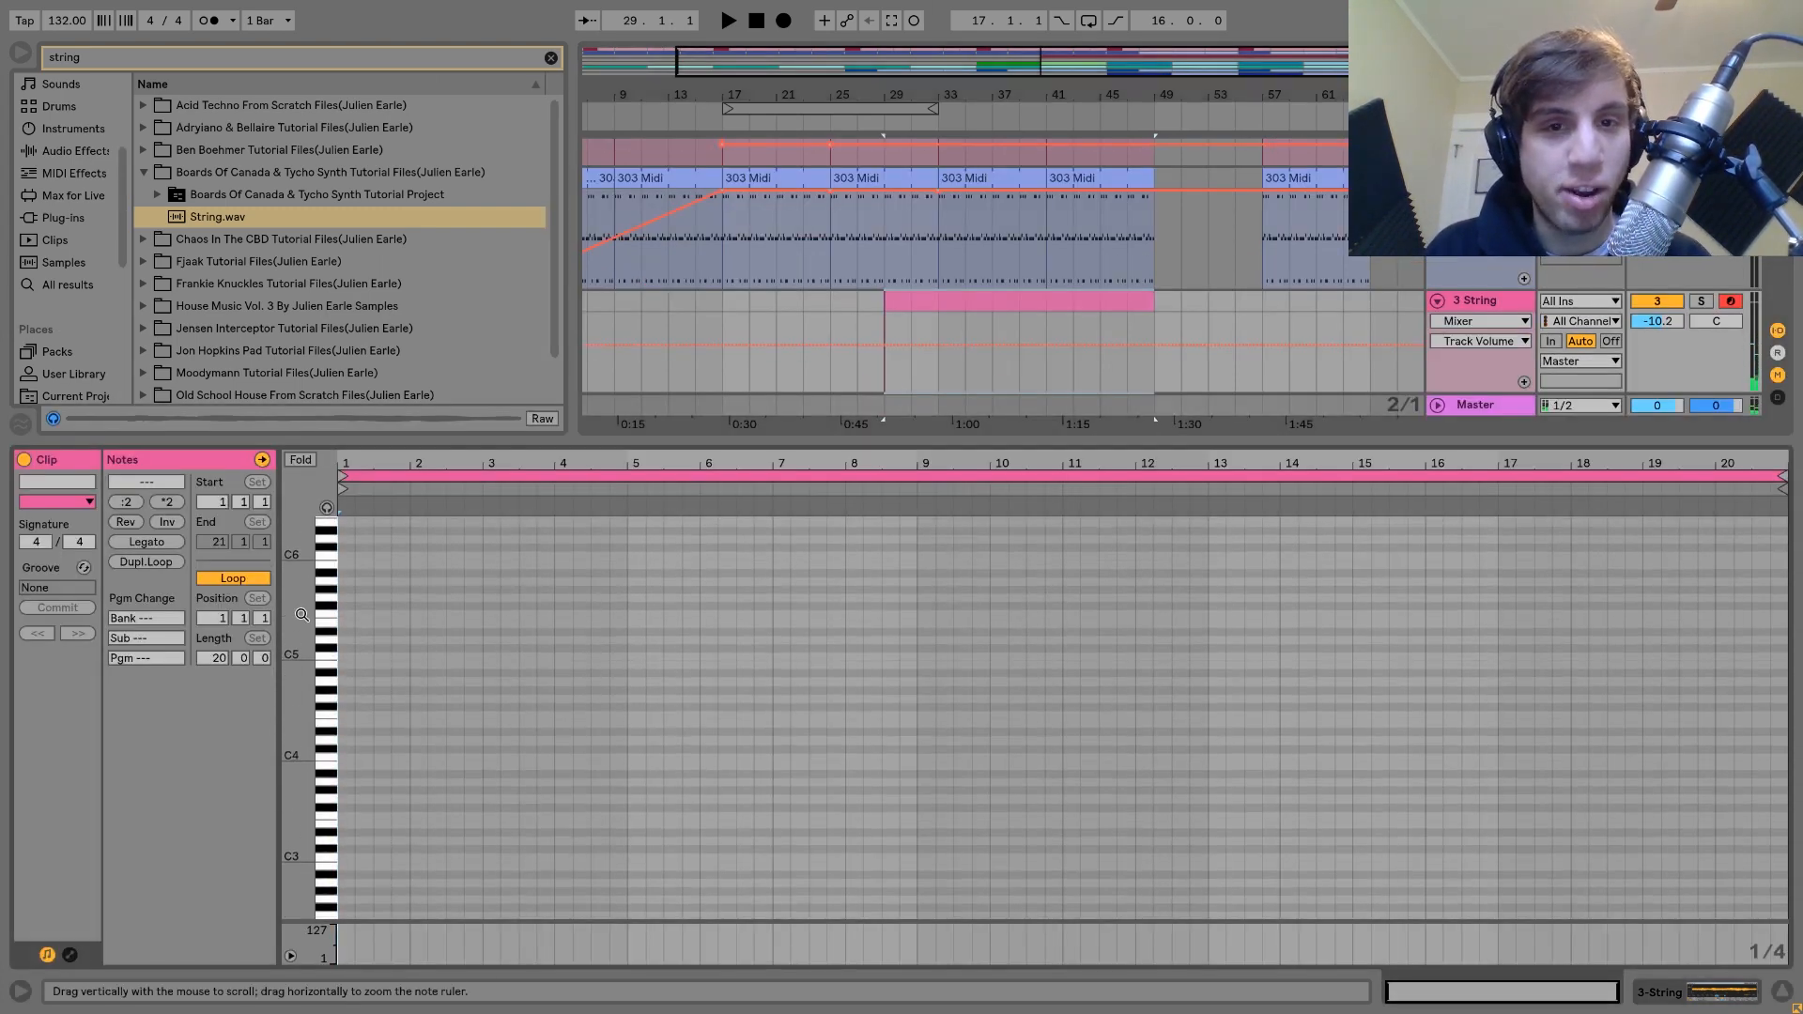
pyautogui.scroll(3, 359, 538)
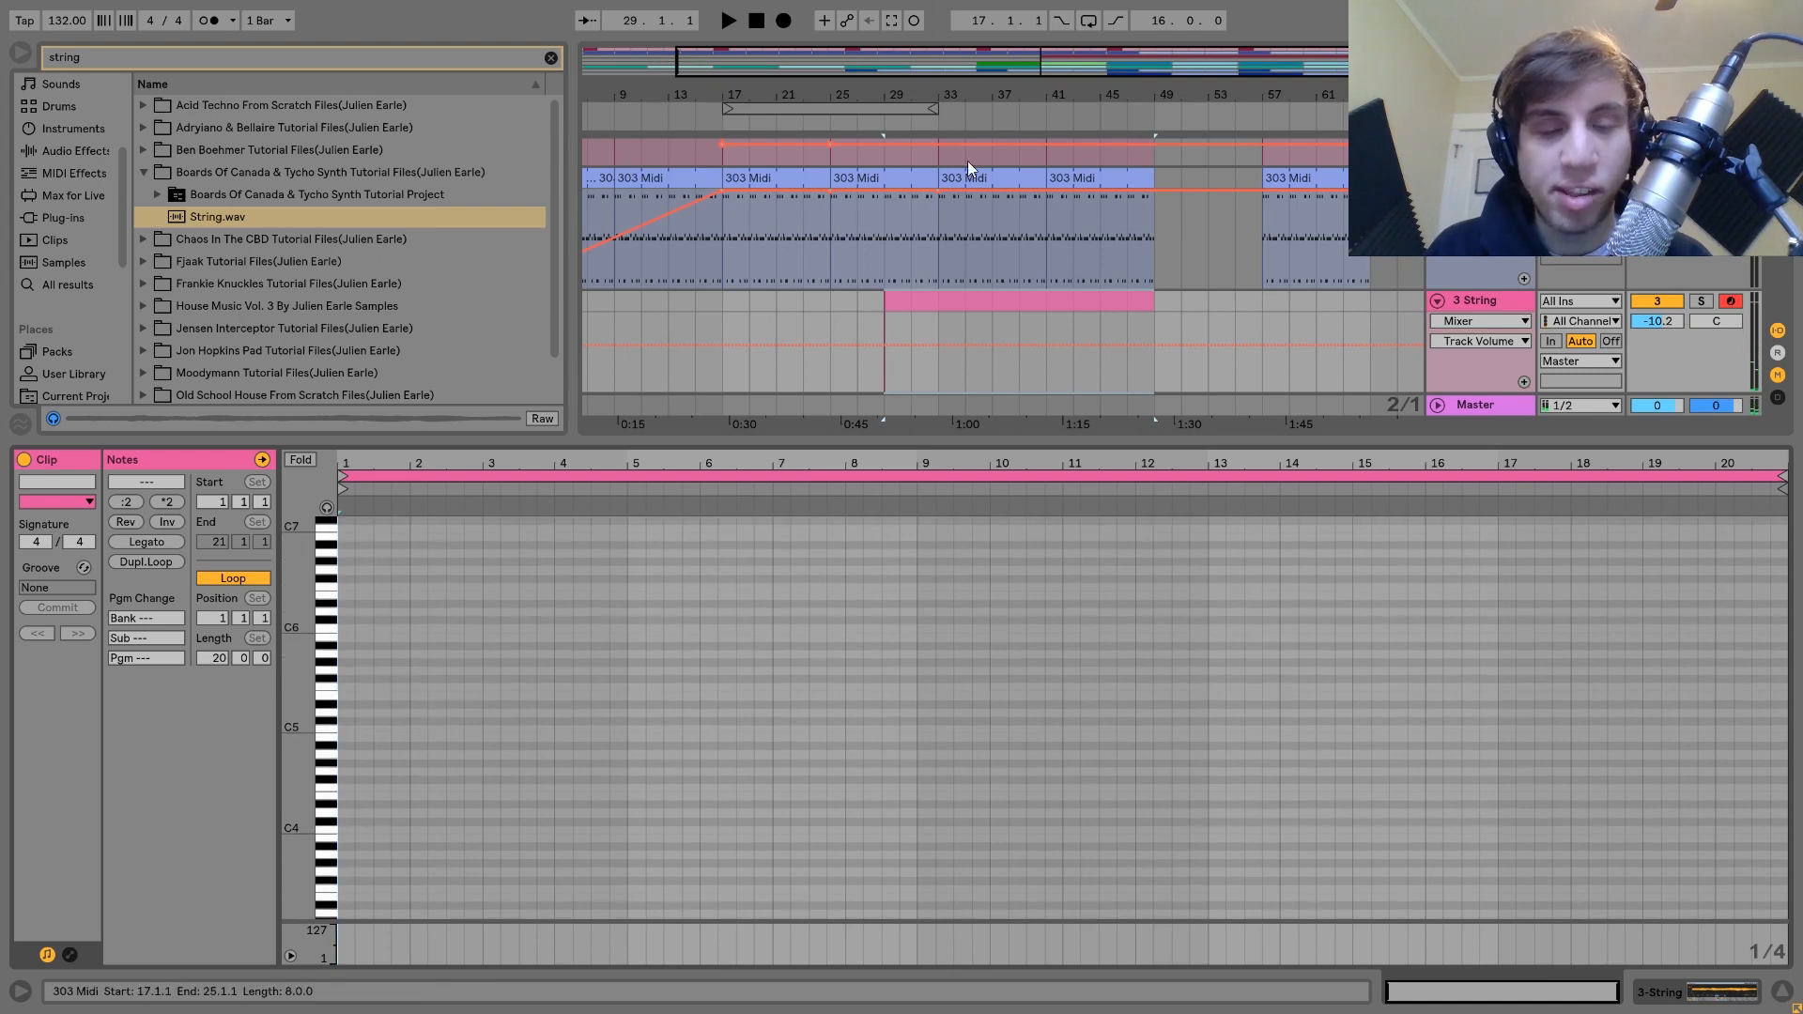
pyautogui.doubleClick(348, 586)
pyautogui.click(147, 541)
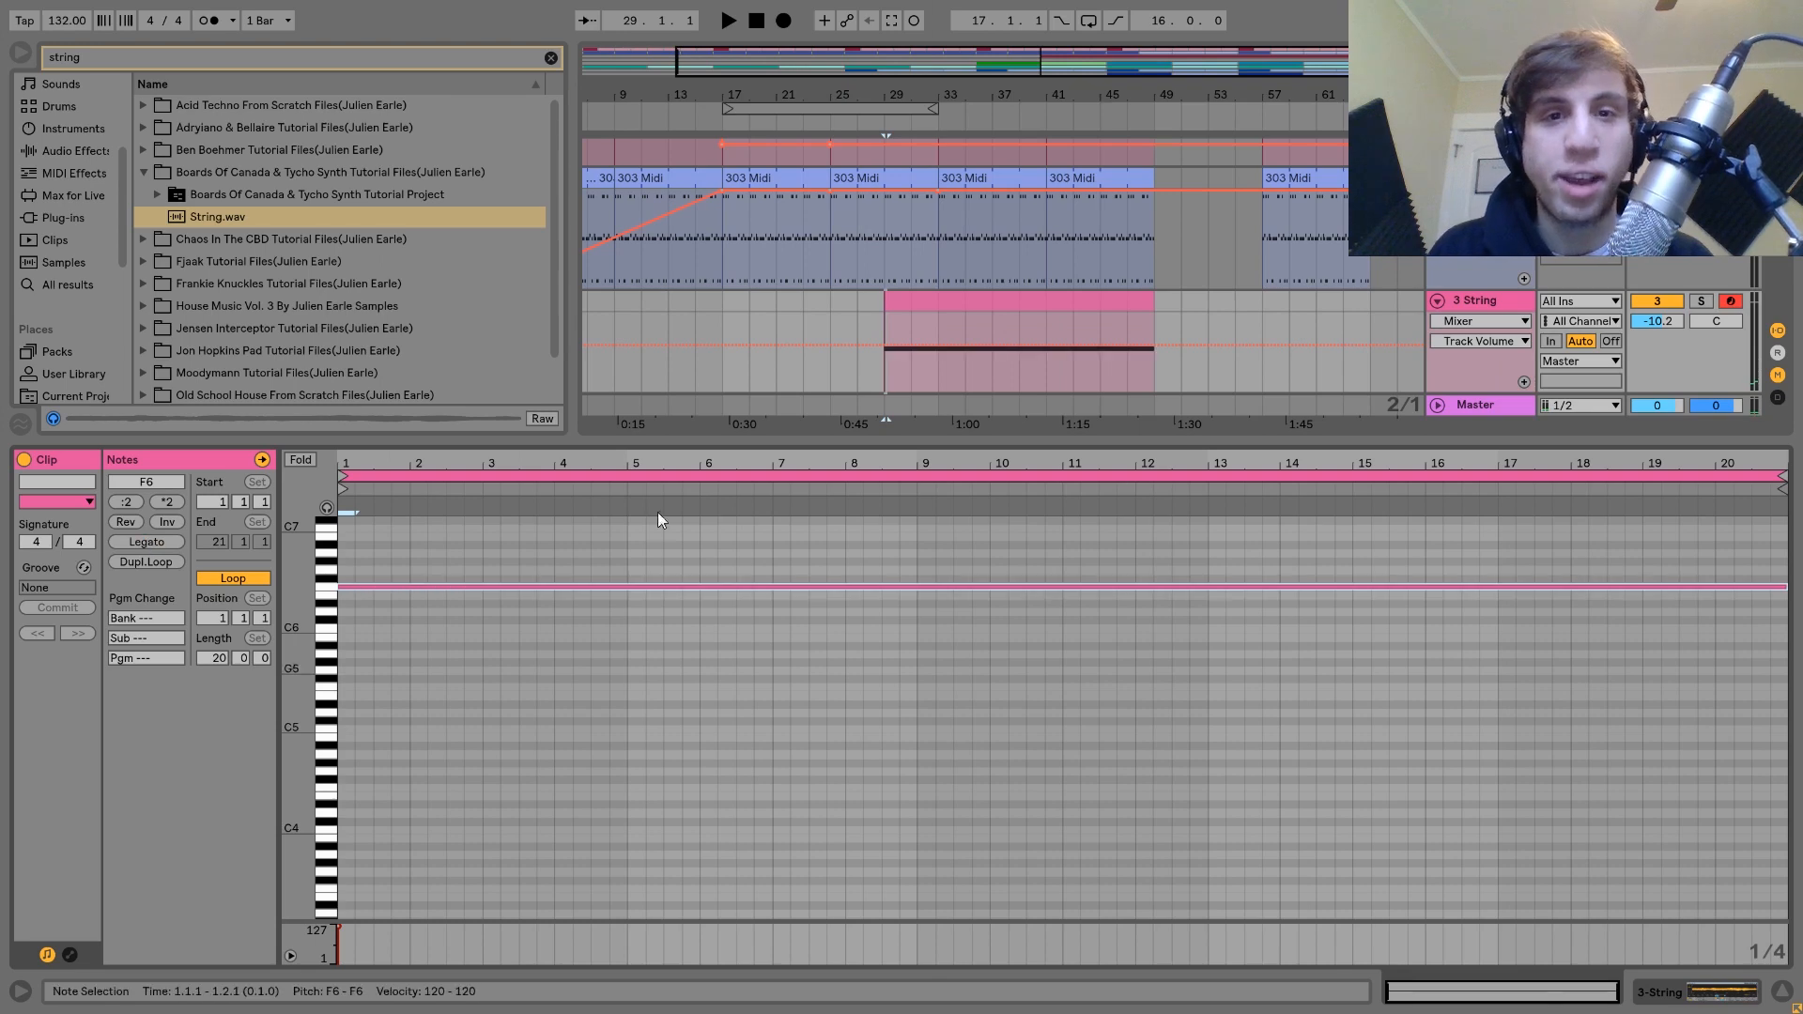
pyautogui.press('space')
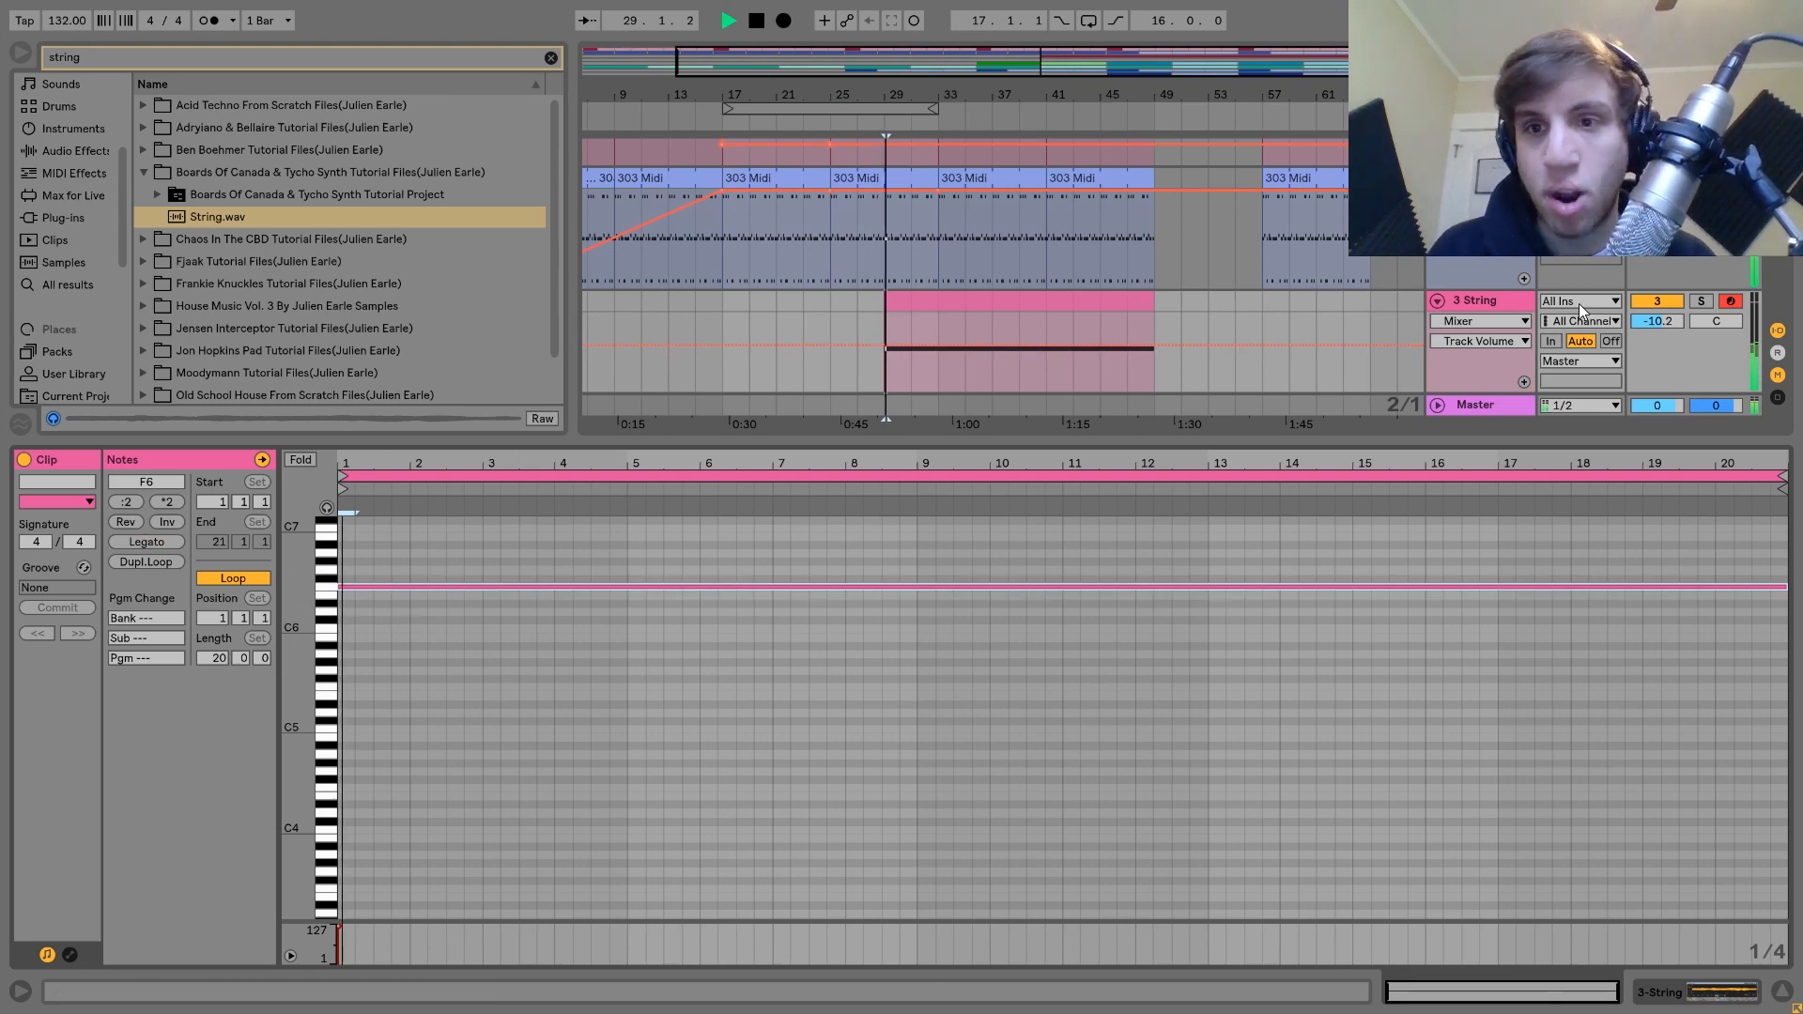
pyautogui.click(1480, 303)
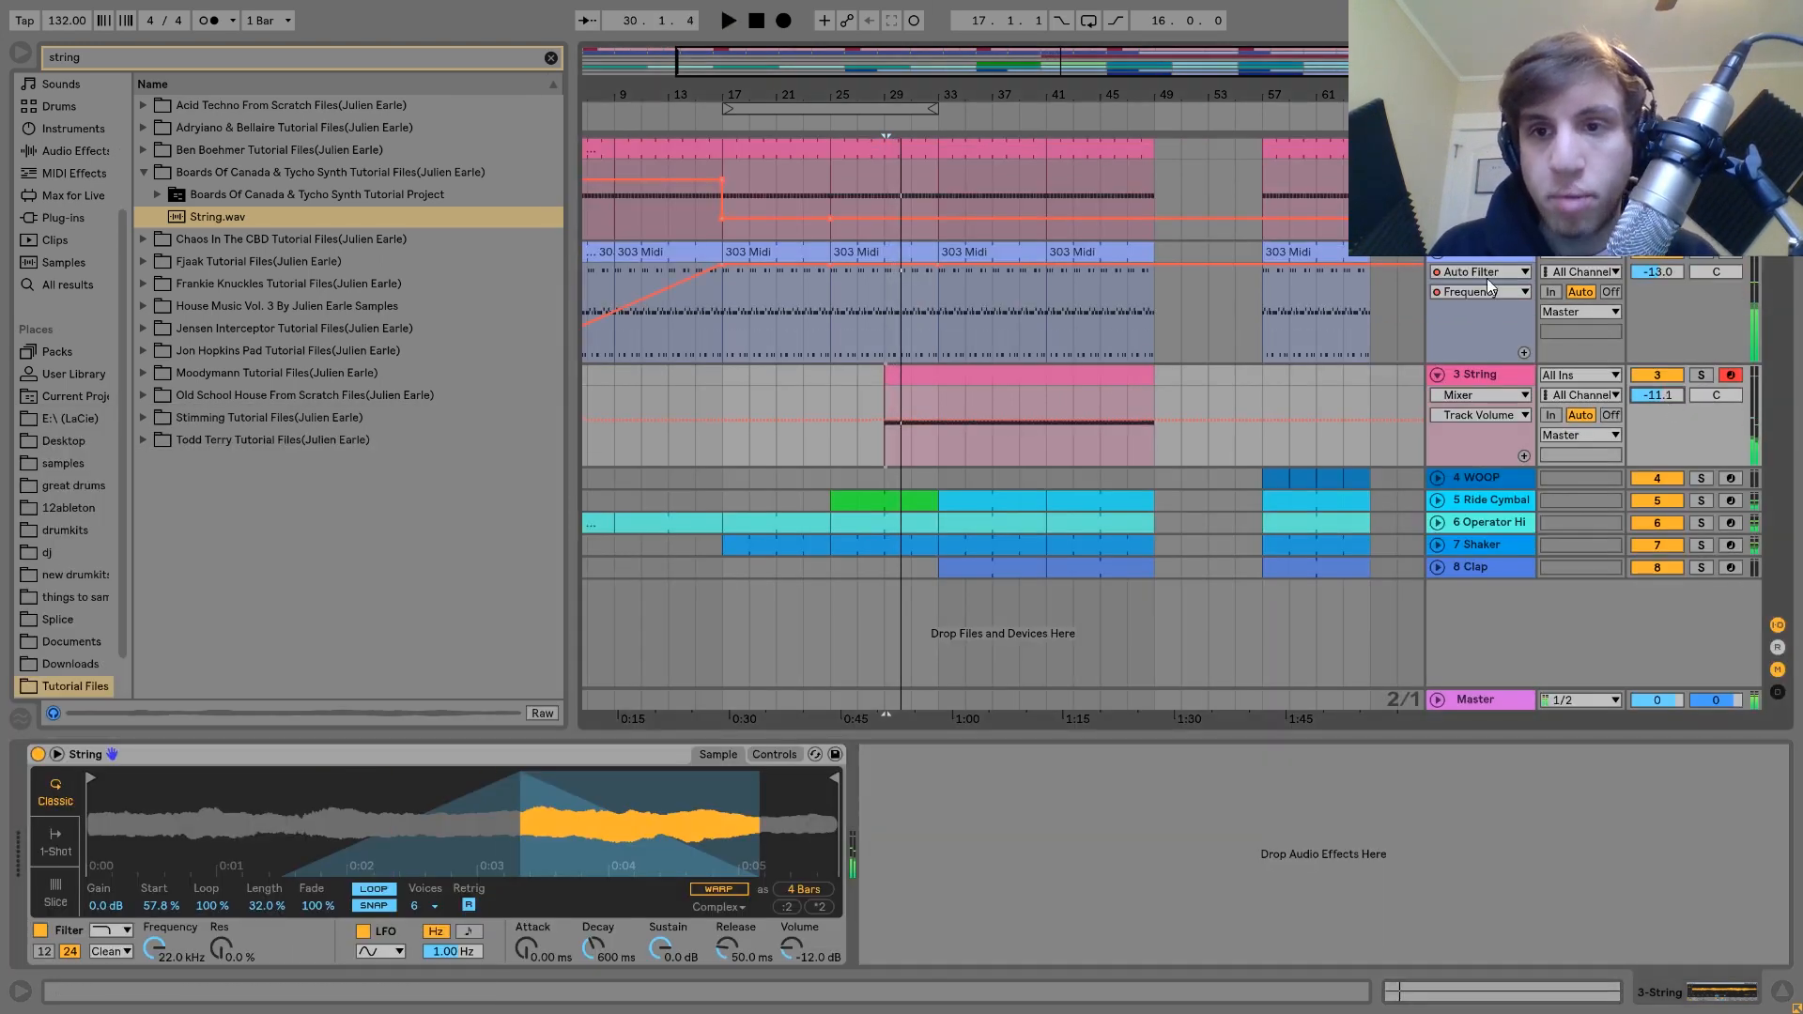
# Step: Copy the kick-sidechained Compressor and the EQ Eight from the 303 track to the String track
pyautogui.click(1487, 284)
pyautogui.click(499, 758)
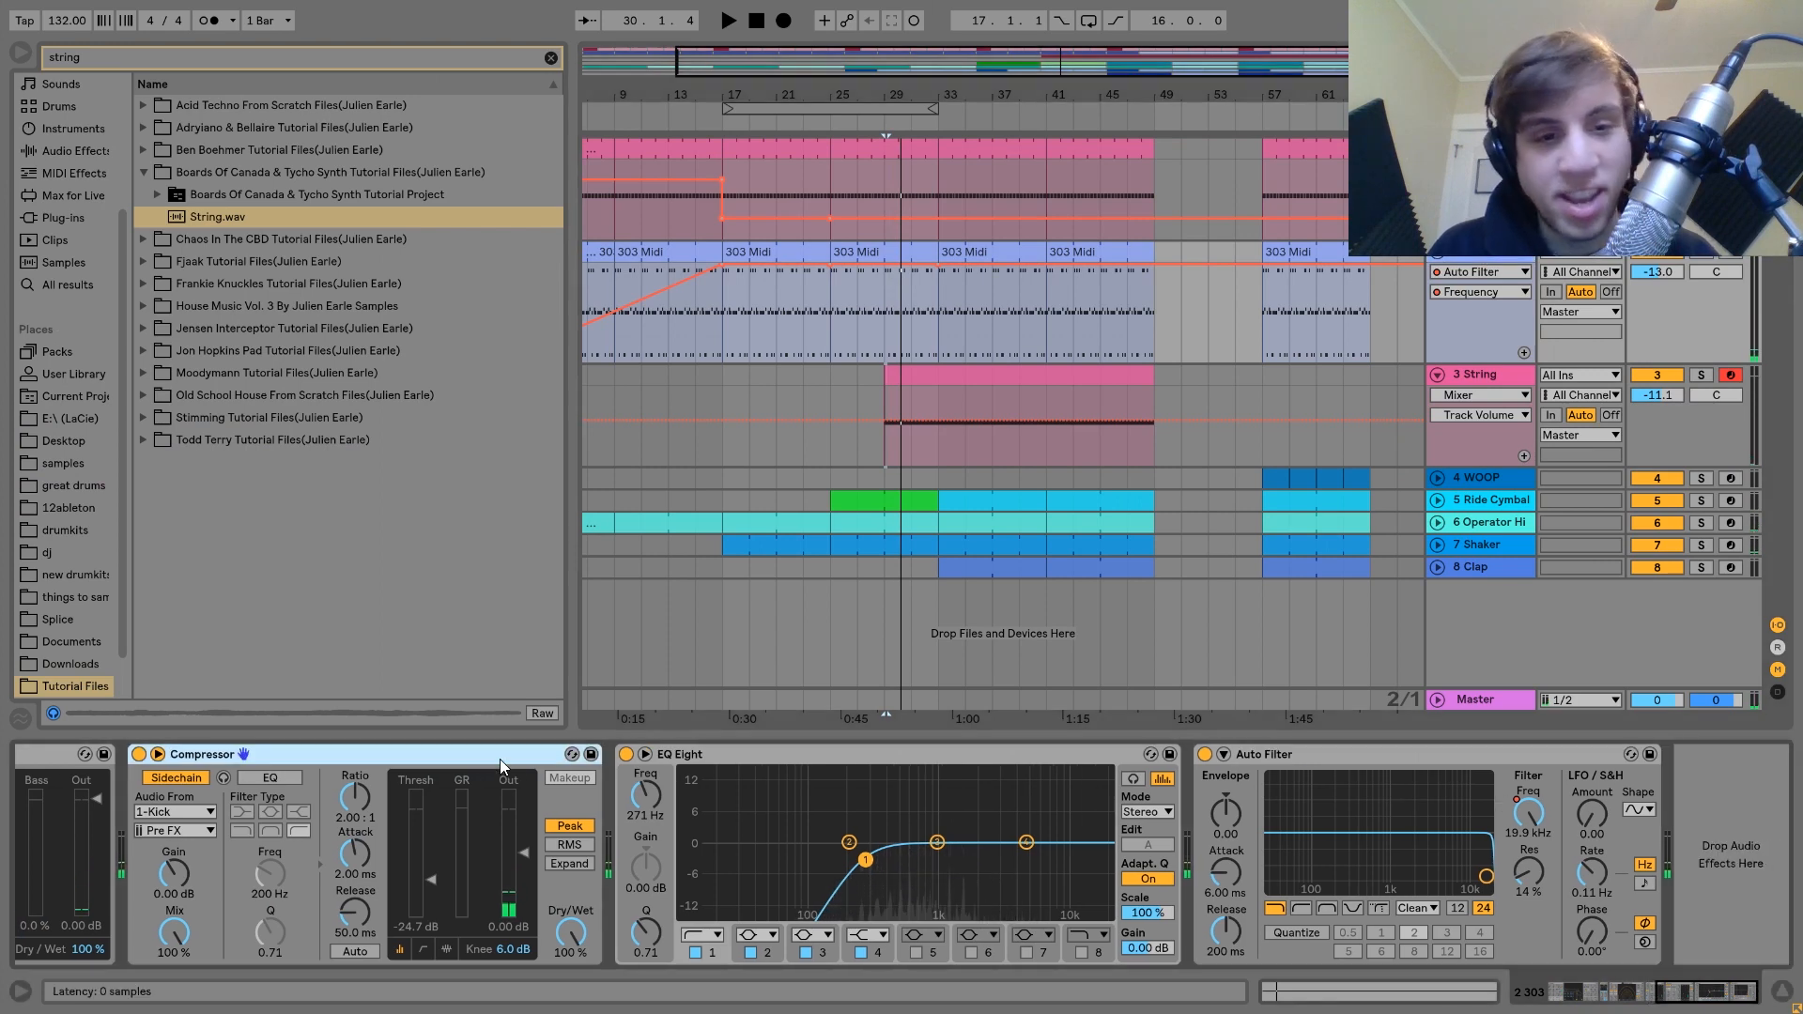
pyautogui.click(899, 396)
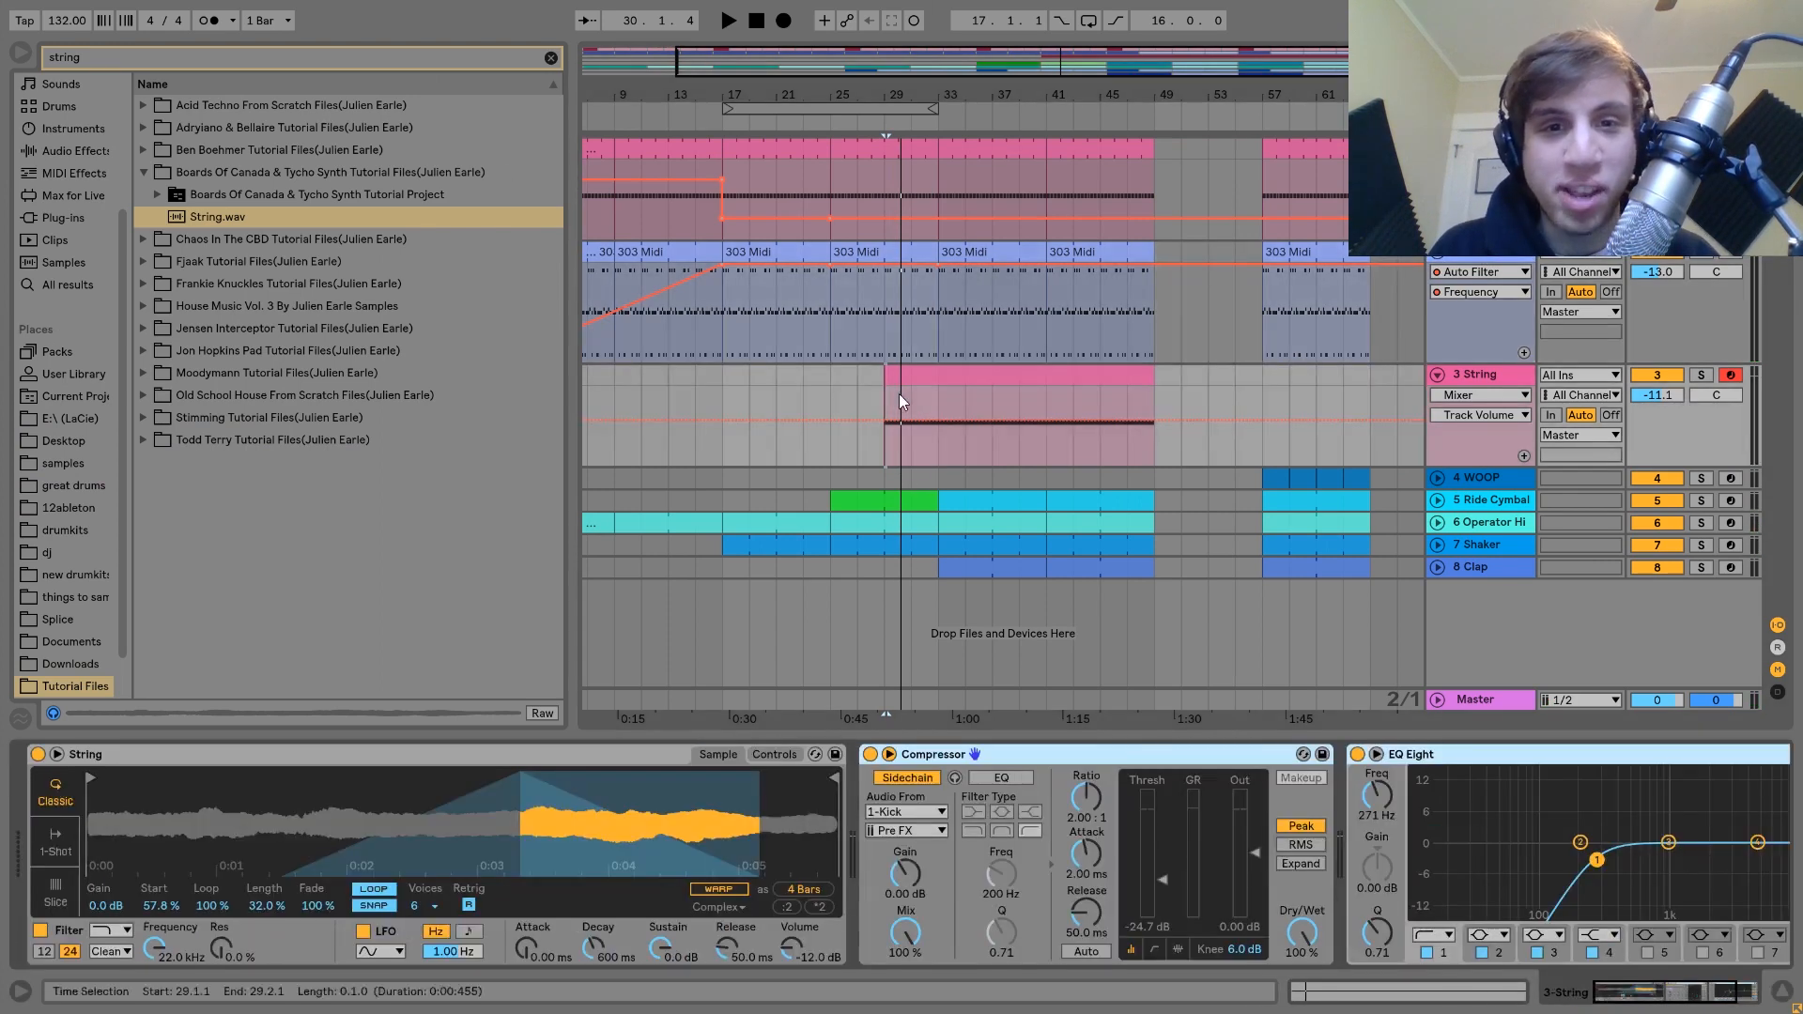
# Step: Add an Auto Filter to the String track and set it to 816 Hz with 41 % resonance
pyautogui.click(550, 57)
pyautogui.click(83, 173)
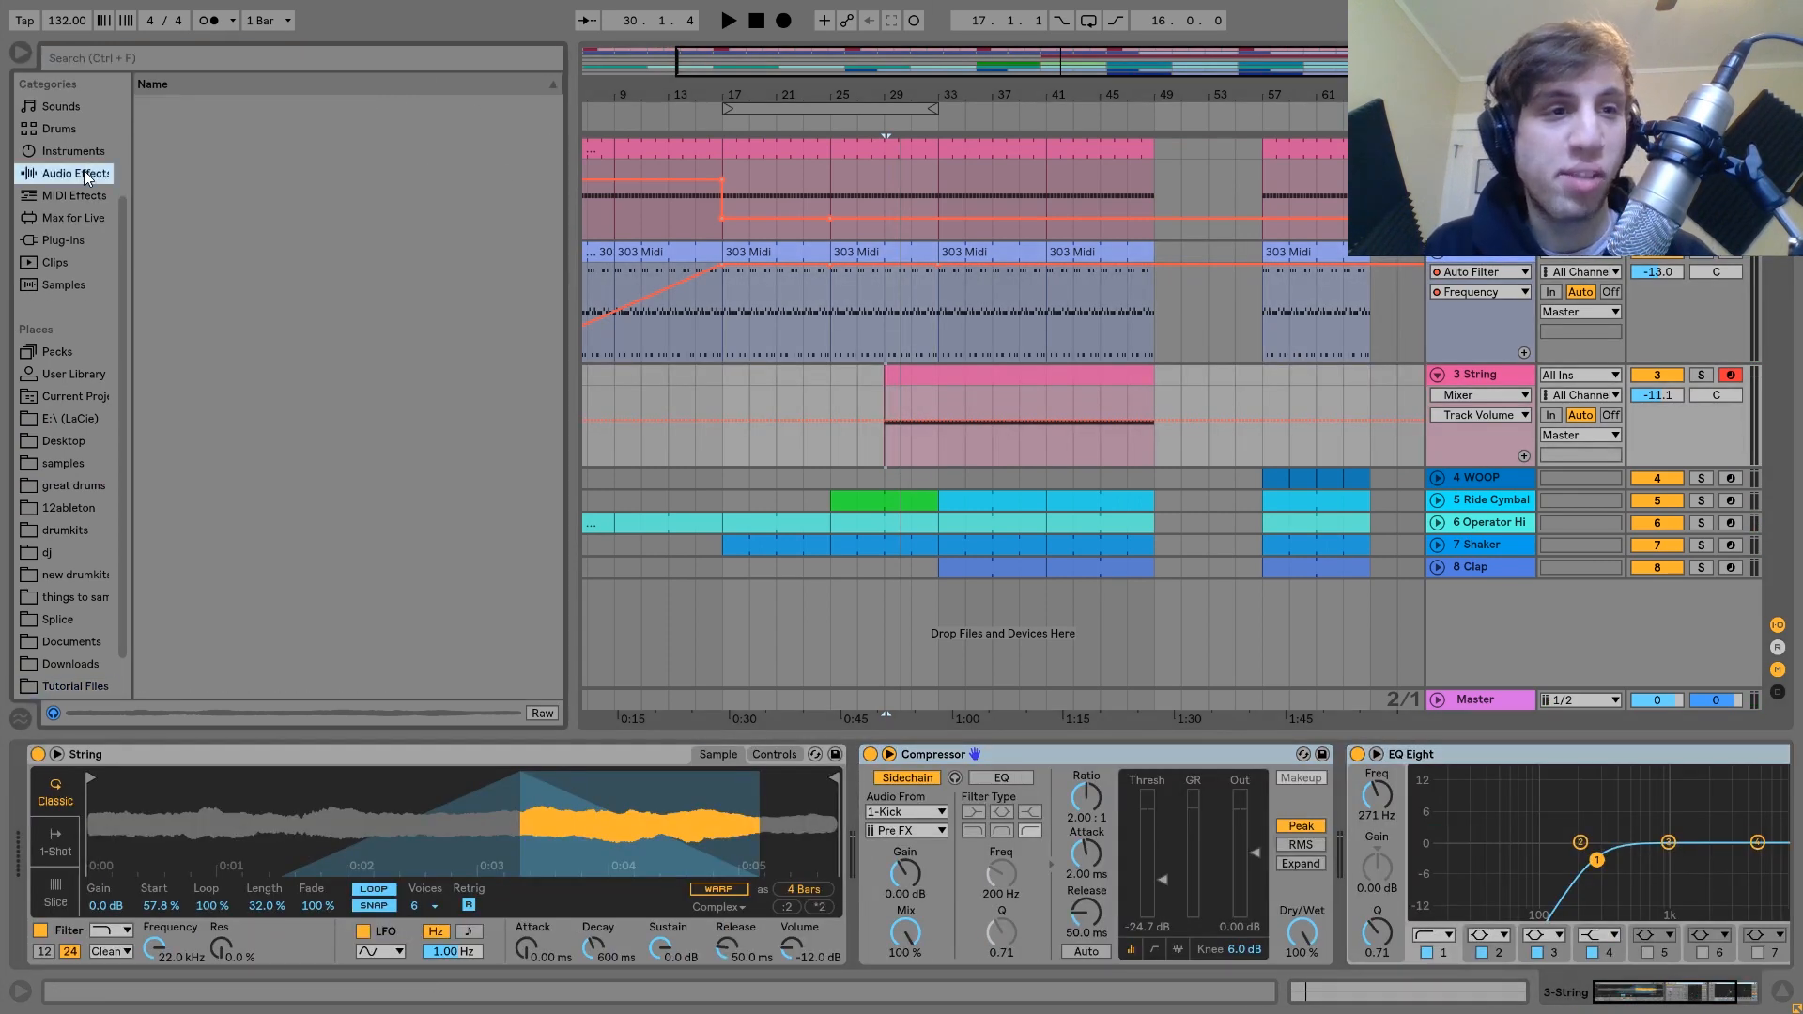
pyautogui.doubleClick(207, 151)
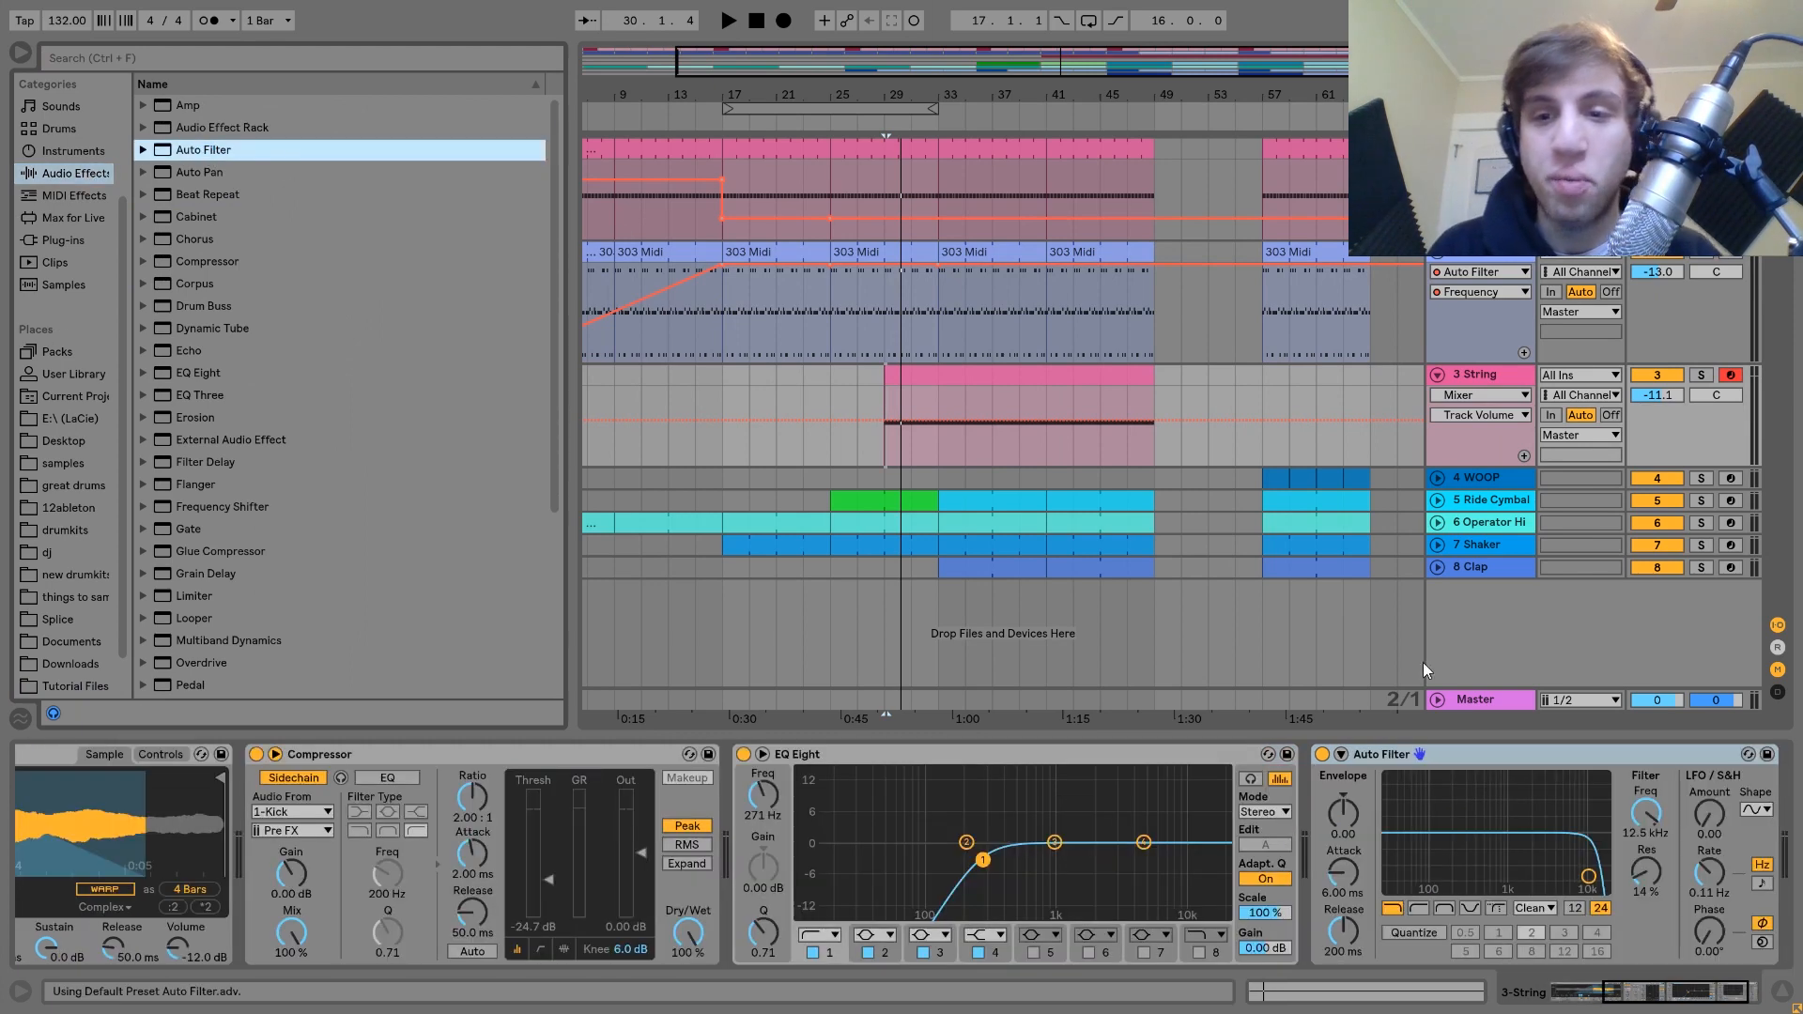
pyautogui.moveTo(1513, 853); pyautogui.dragTo(1501, 851)
# Step: Automate the String track's Auto Filter frequency to rise from 816 Hz at bar 29 to nearly fully open at bar 41
pyautogui.rightClick(1648, 813)
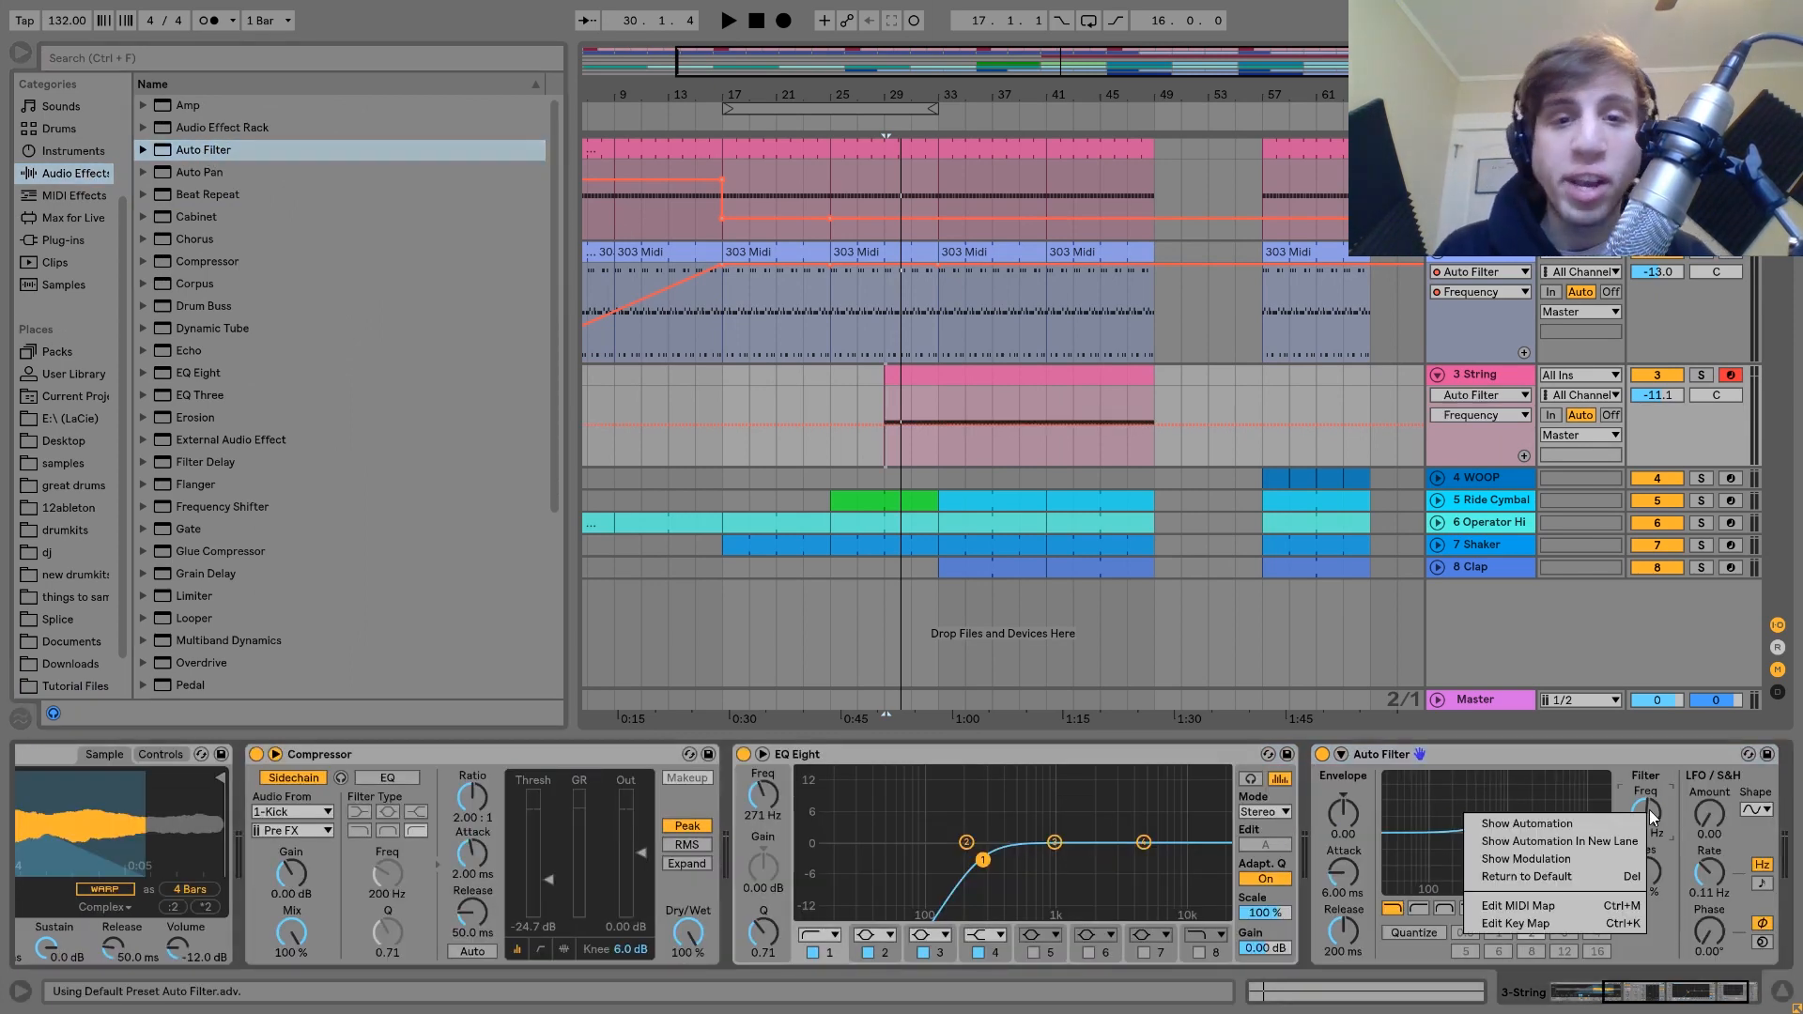
pyautogui.click(883, 425)
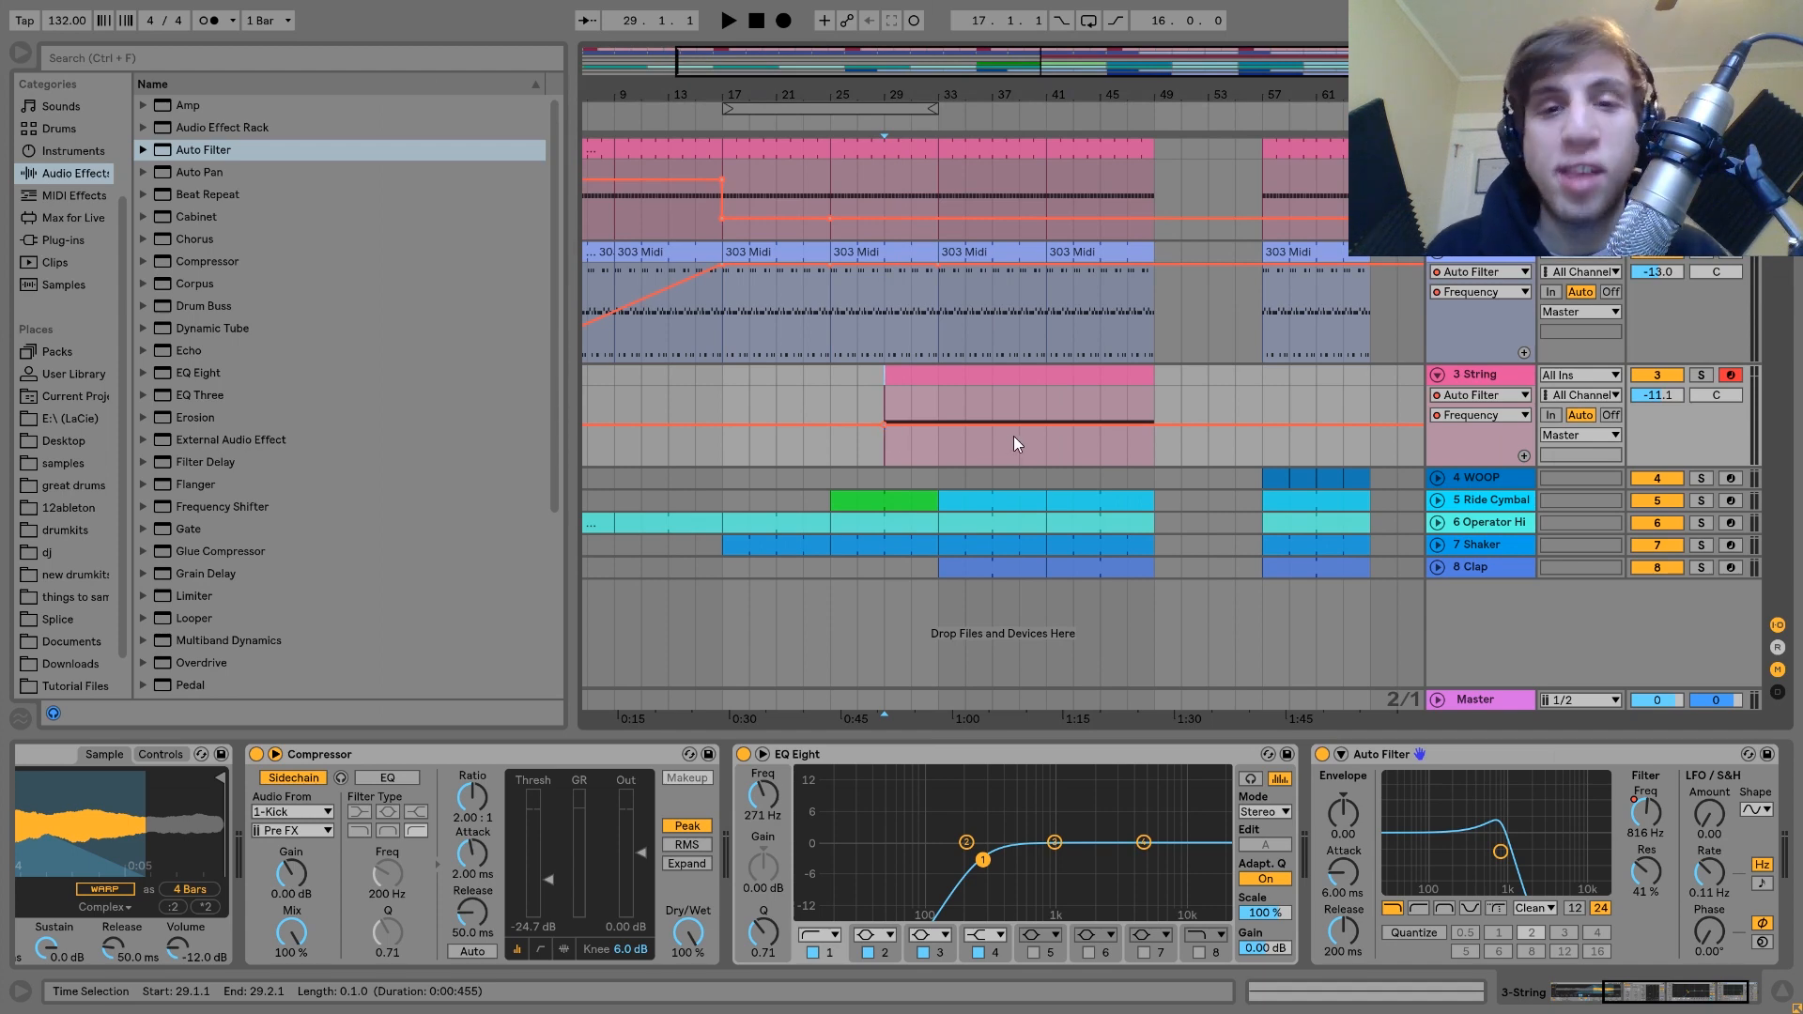
pyautogui.moveTo(1055, 424); pyautogui.dragTo(1055, 387)
# Step: Play the string filter sweep and lower its starting breakpoint at bar 29 to 321 Hz
pyautogui.press('space')
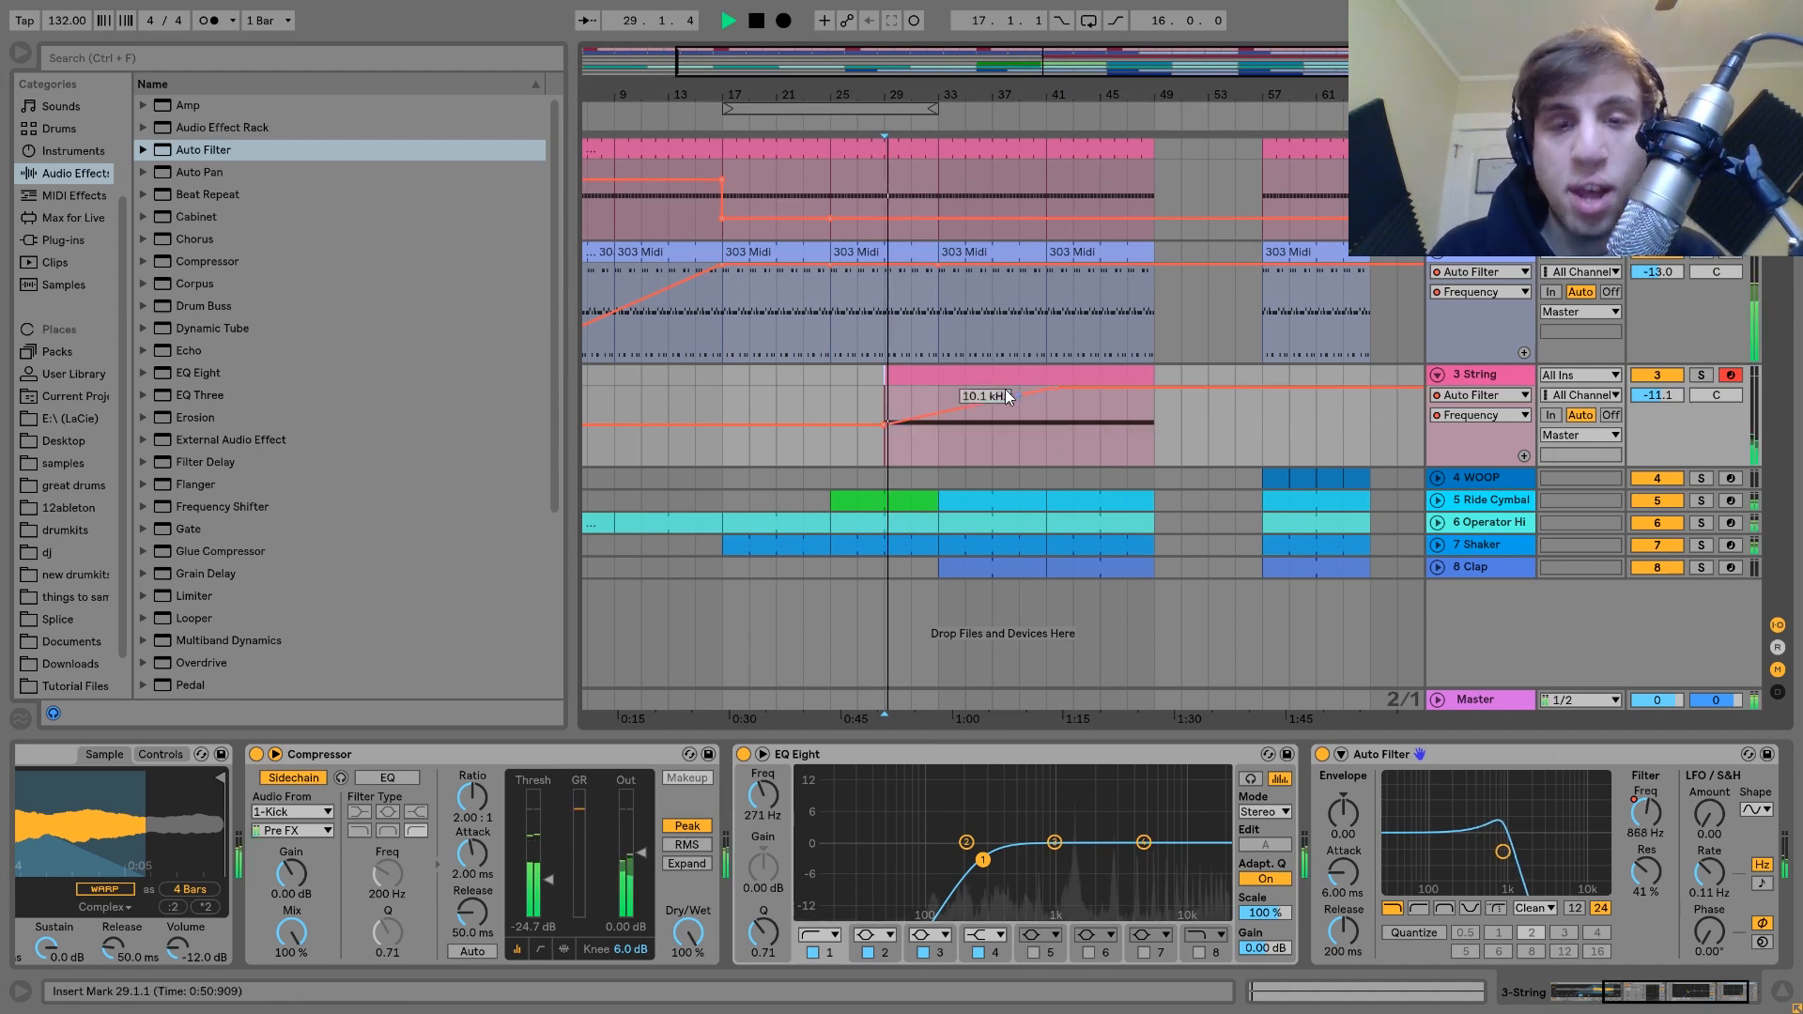
pyautogui.press('space')
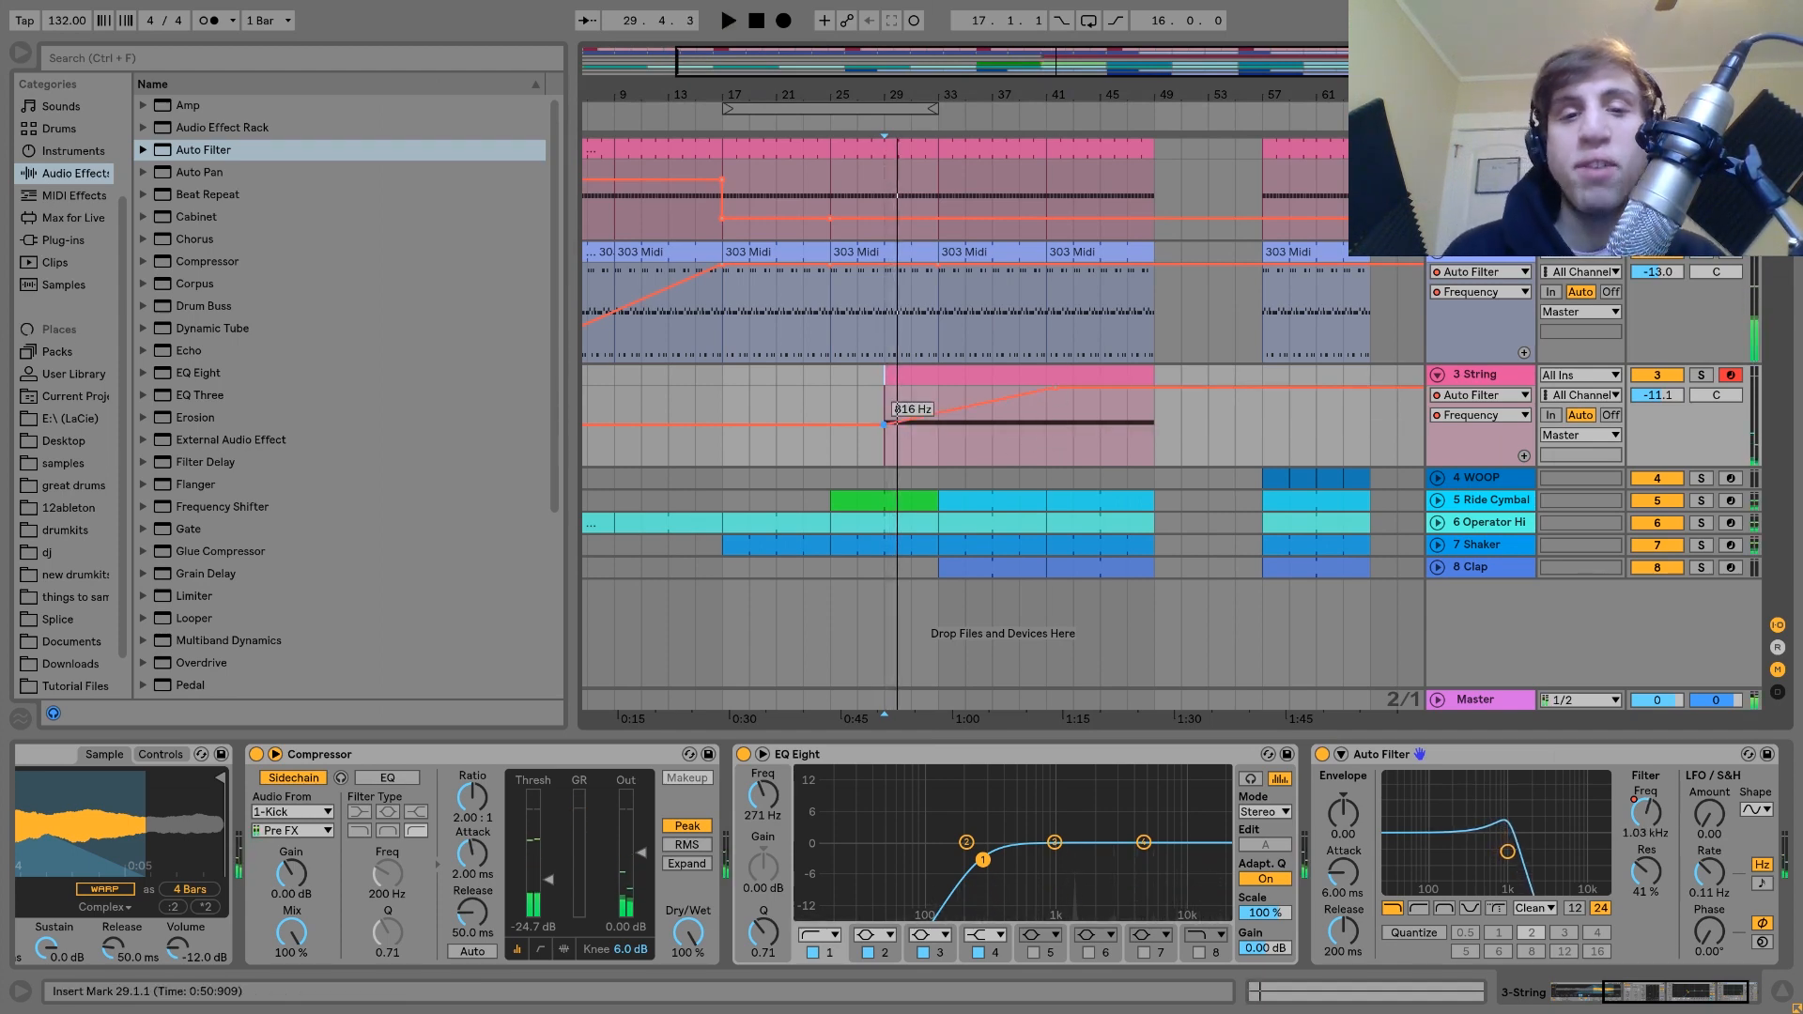
pyautogui.moveTo(887, 424); pyautogui.dragTo(886, 435)
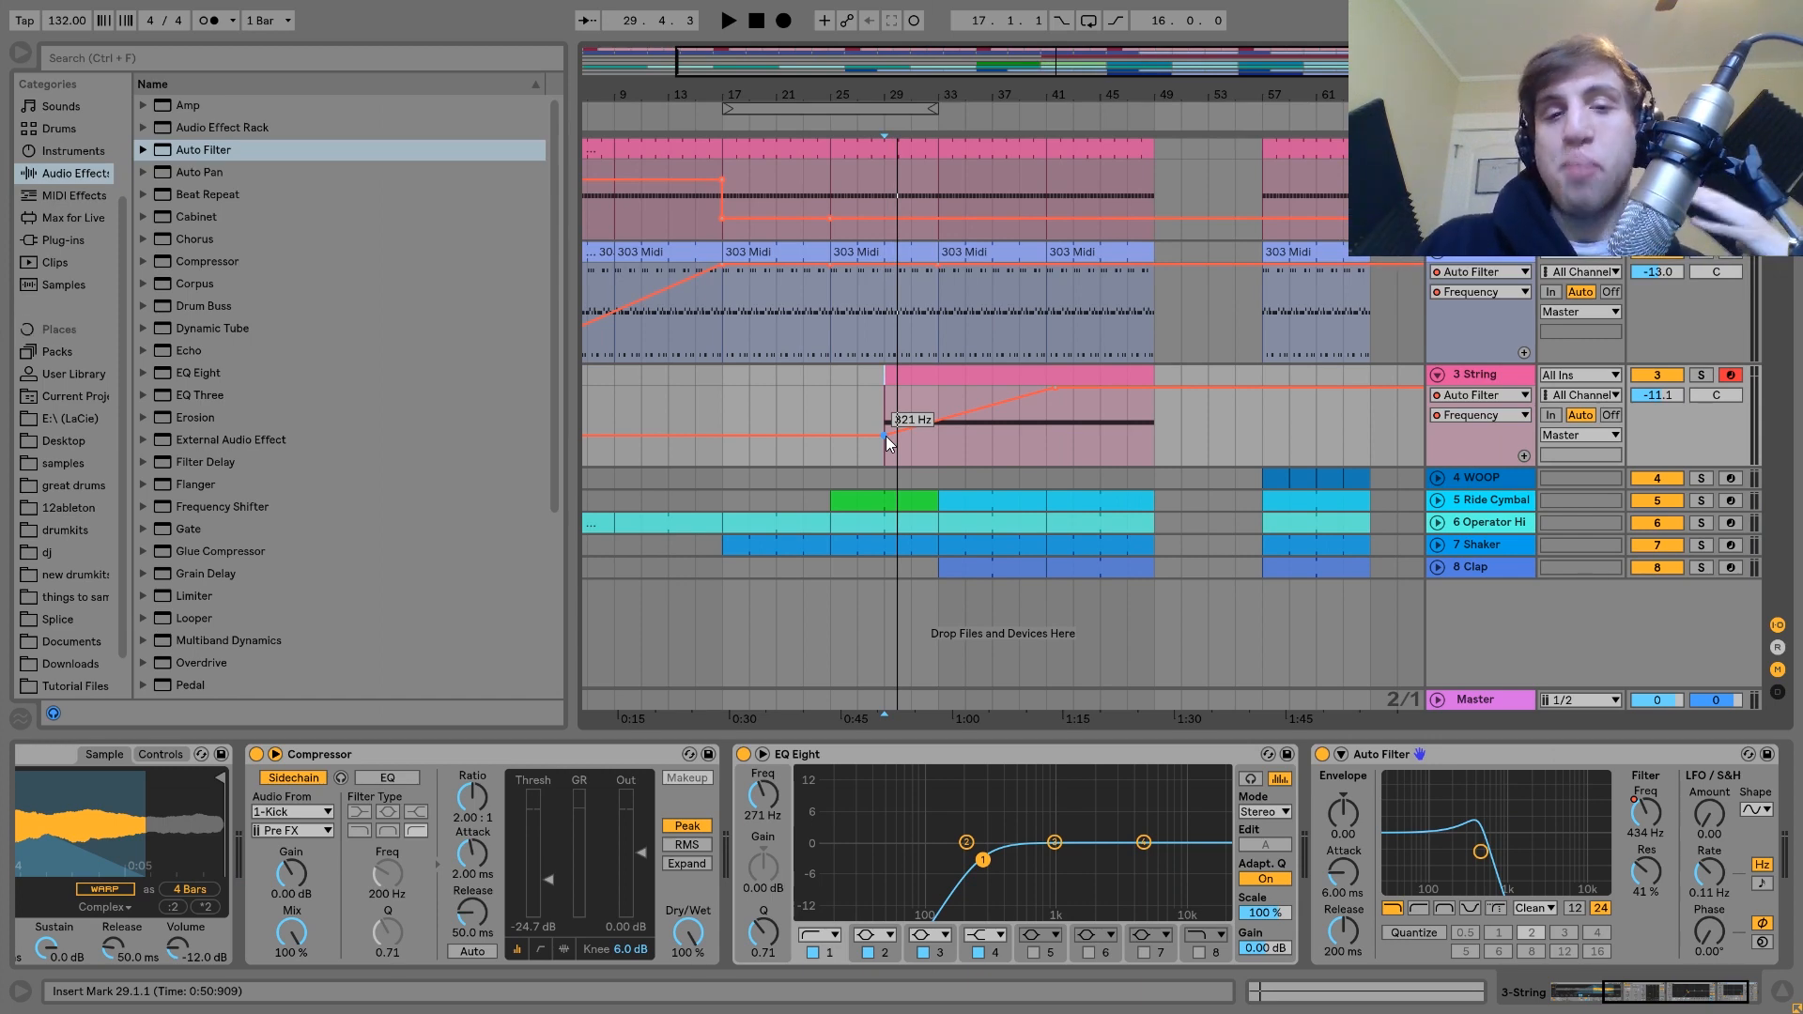
# Step: Play the string filter sweep and collapse the String track
pyautogui.press('space')
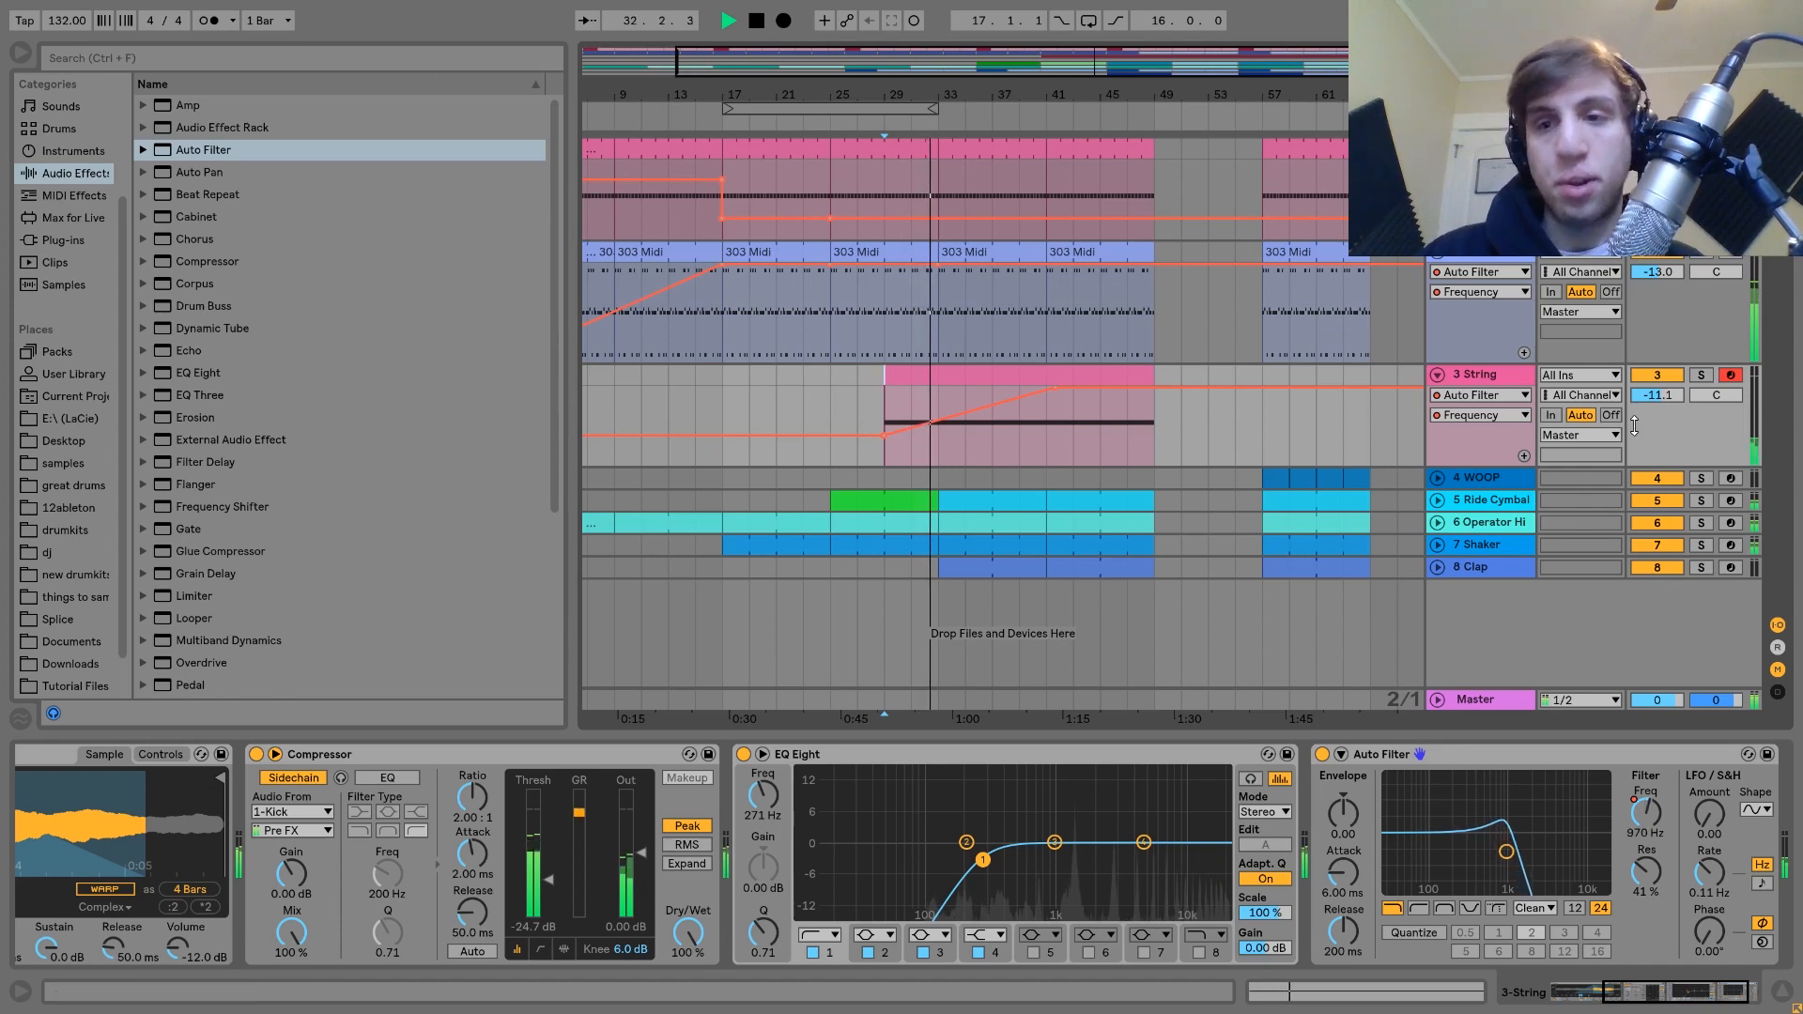
pyautogui.click(1452, 380)
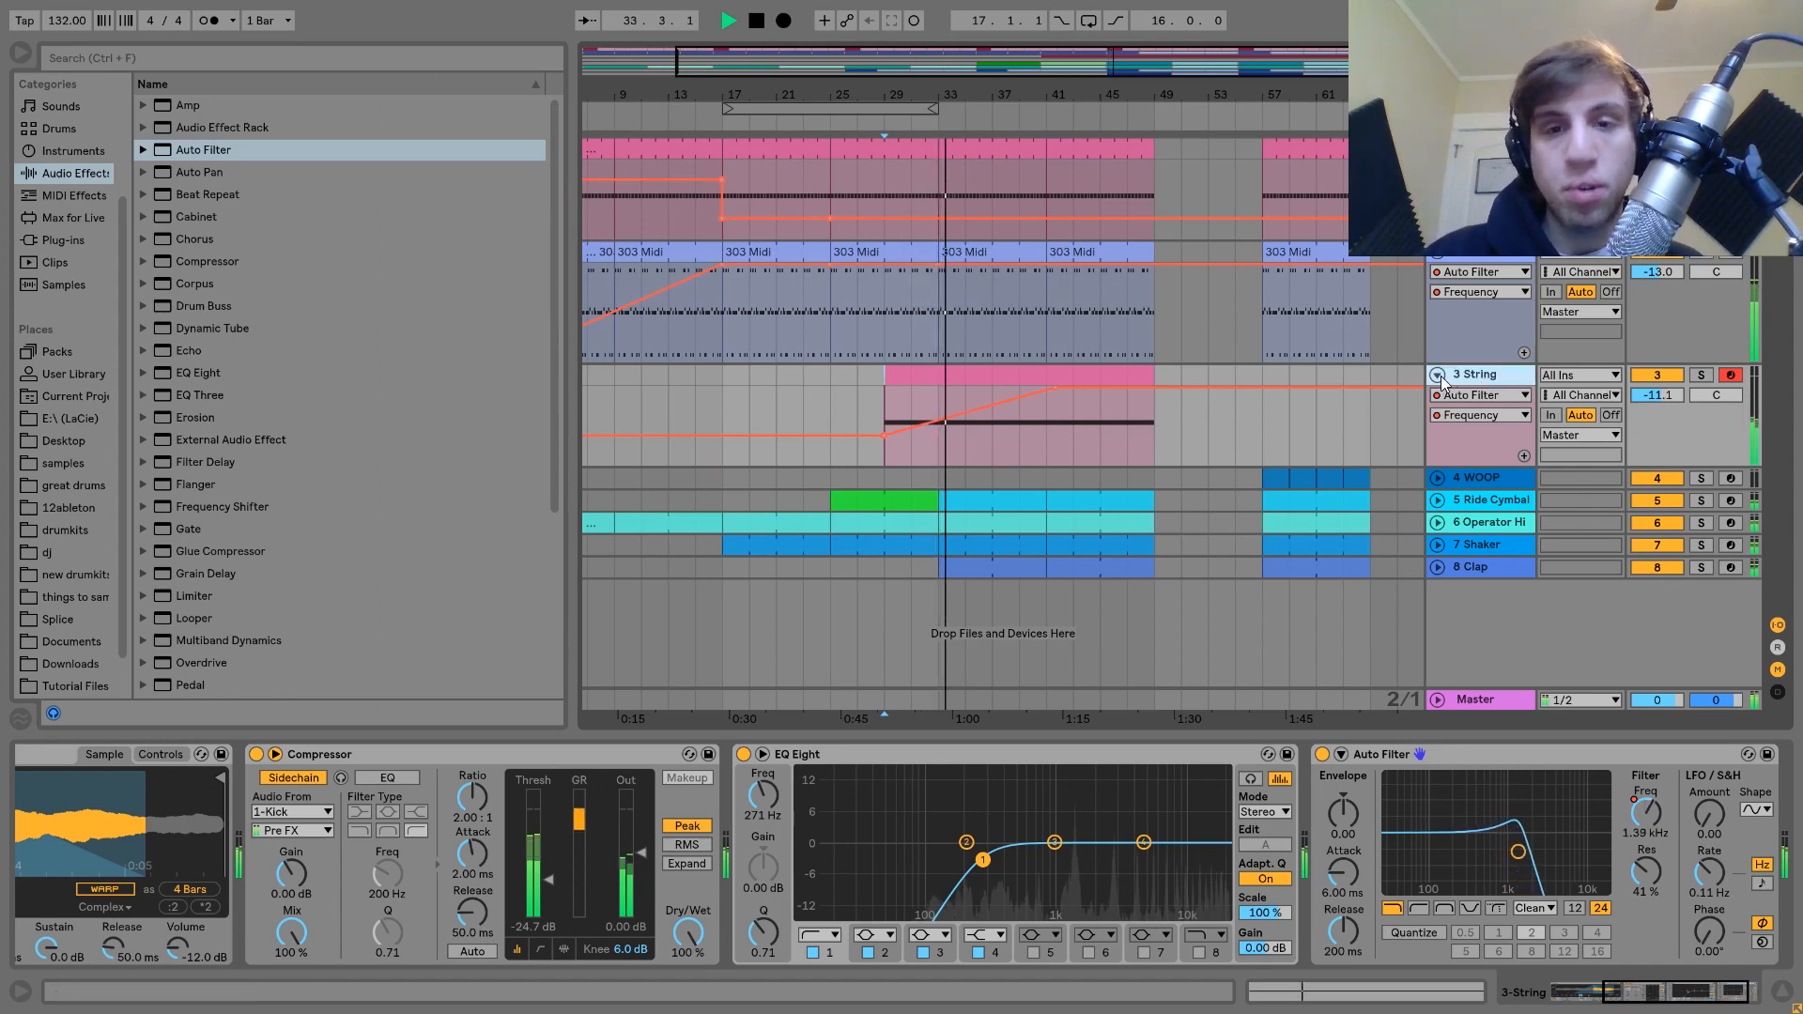
pyautogui.click(1438, 376)
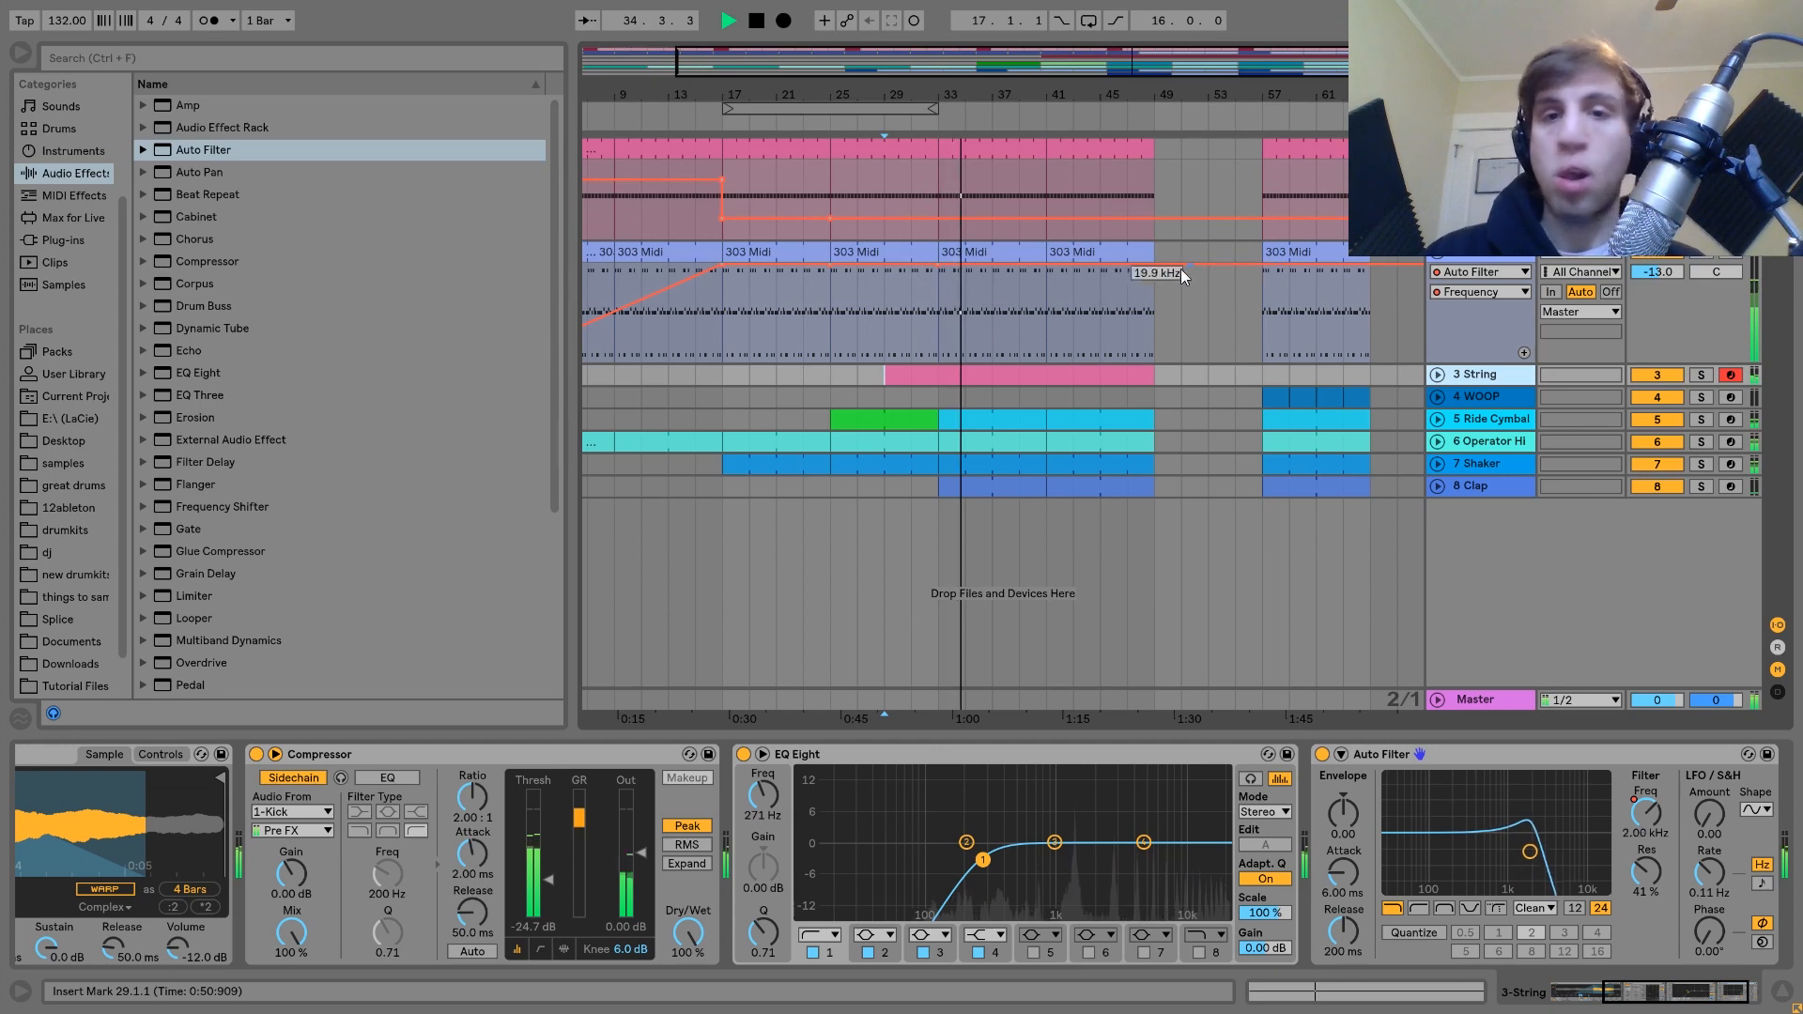
# Step: Delete the kick clip at bars 41 to 49 and automate the 303 filter to fall from 19.9 kHz at bar 41 to 177 Hz at bar 49
pyautogui.click(1094, 257)
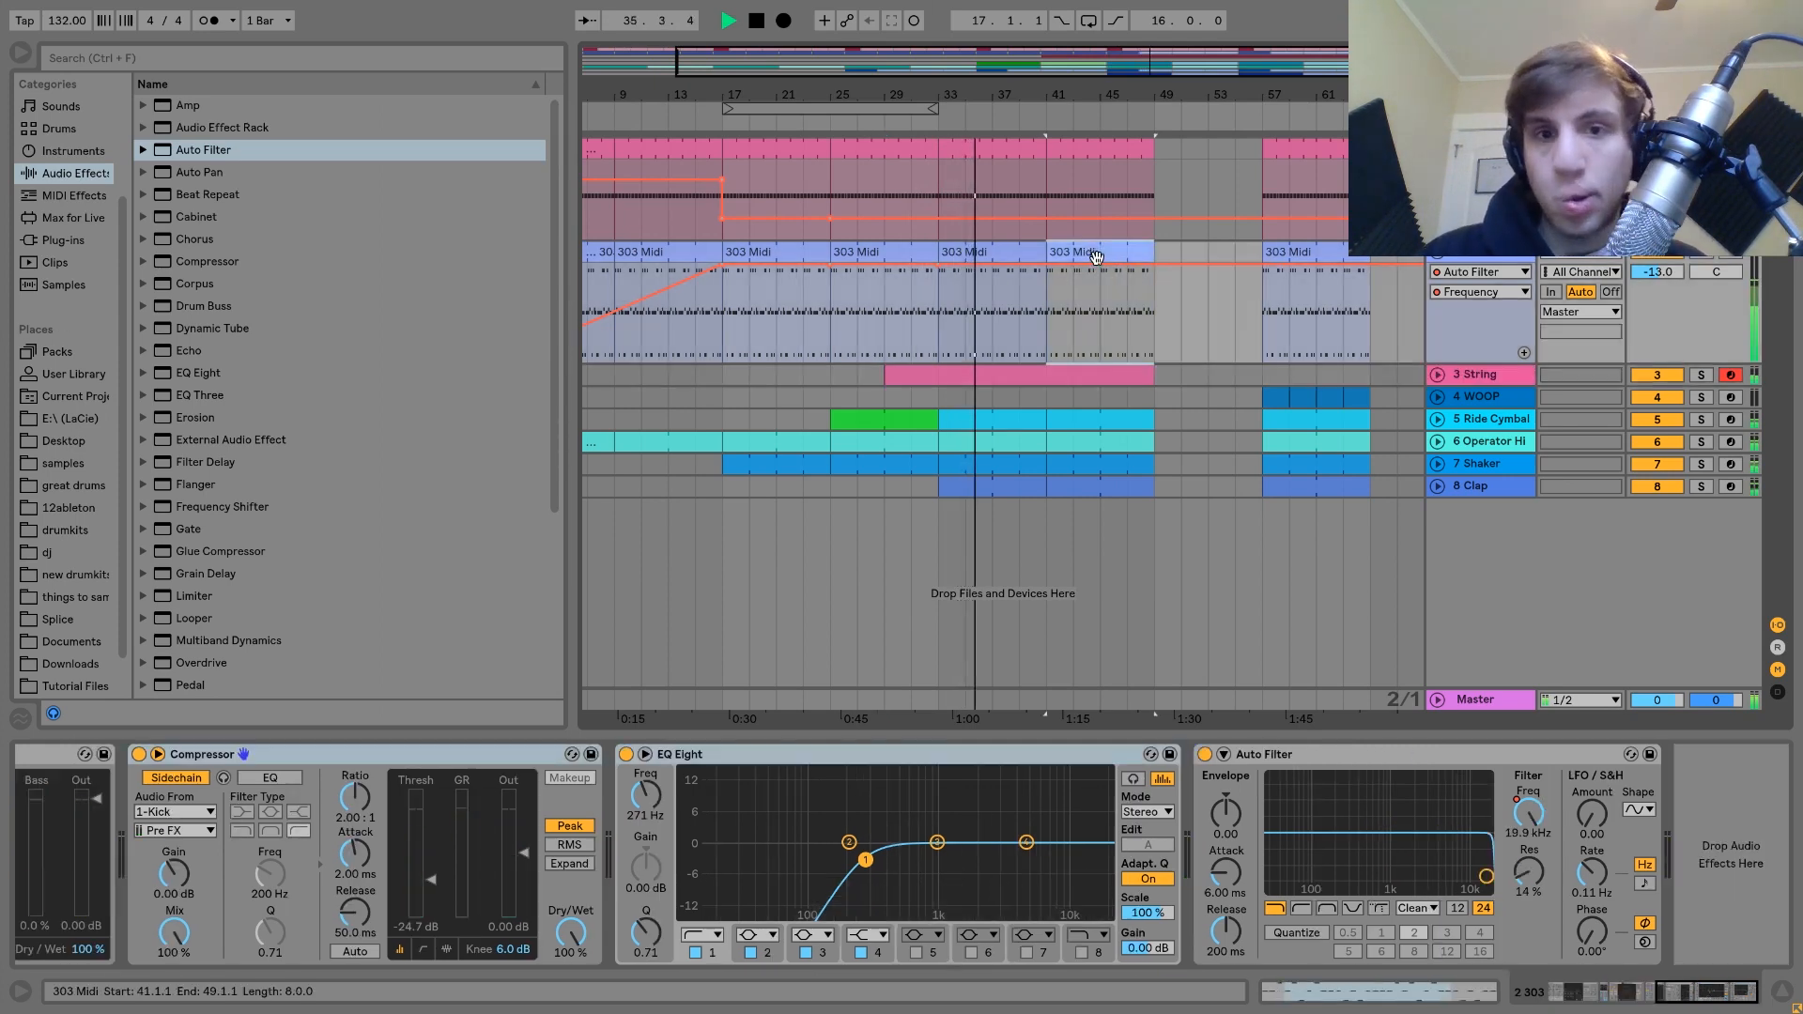
pyautogui.click(1105, 148)
pyautogui.click(1045, 273)
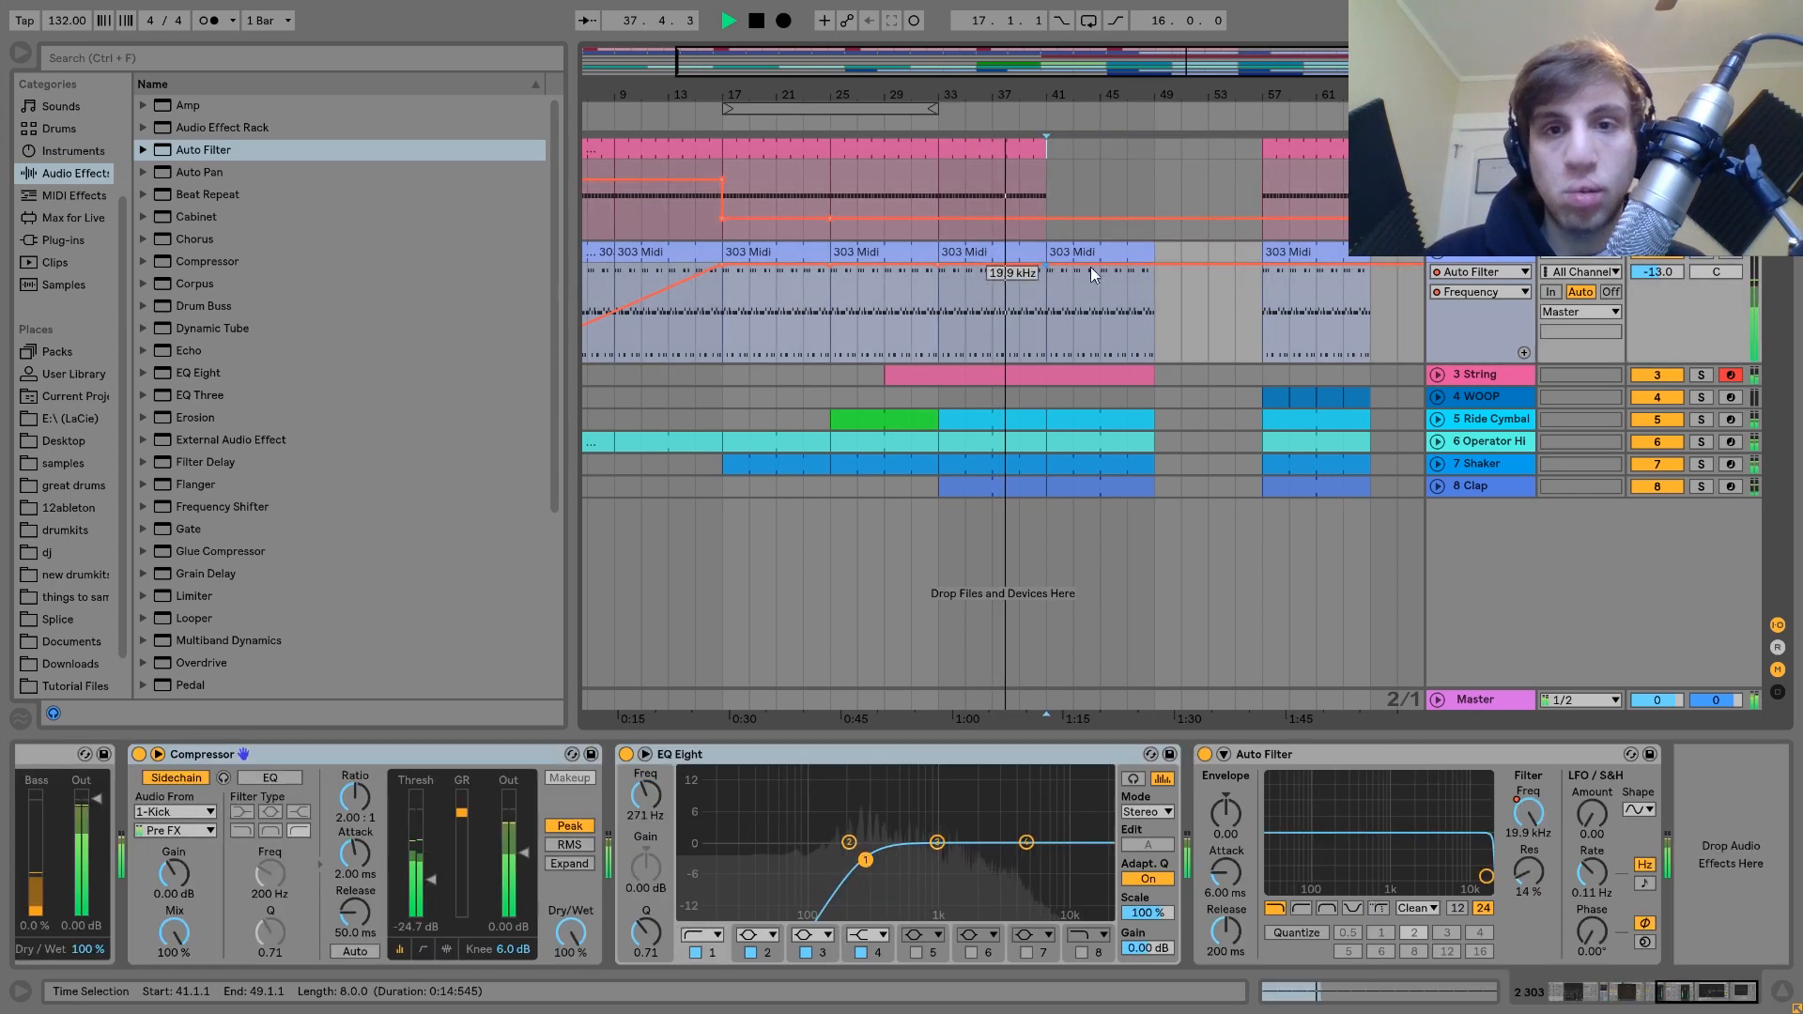
pyautogui.moveTo(1153, 267); pyautogui.dragTo(1153, 334)
# Step: Duplicate the 303 clip into bars 49 to 57 and loop playback over bars 41 to 57
pyautogui.click(1101, 251)
pyautogui.hotkey('ctrl', 'l')
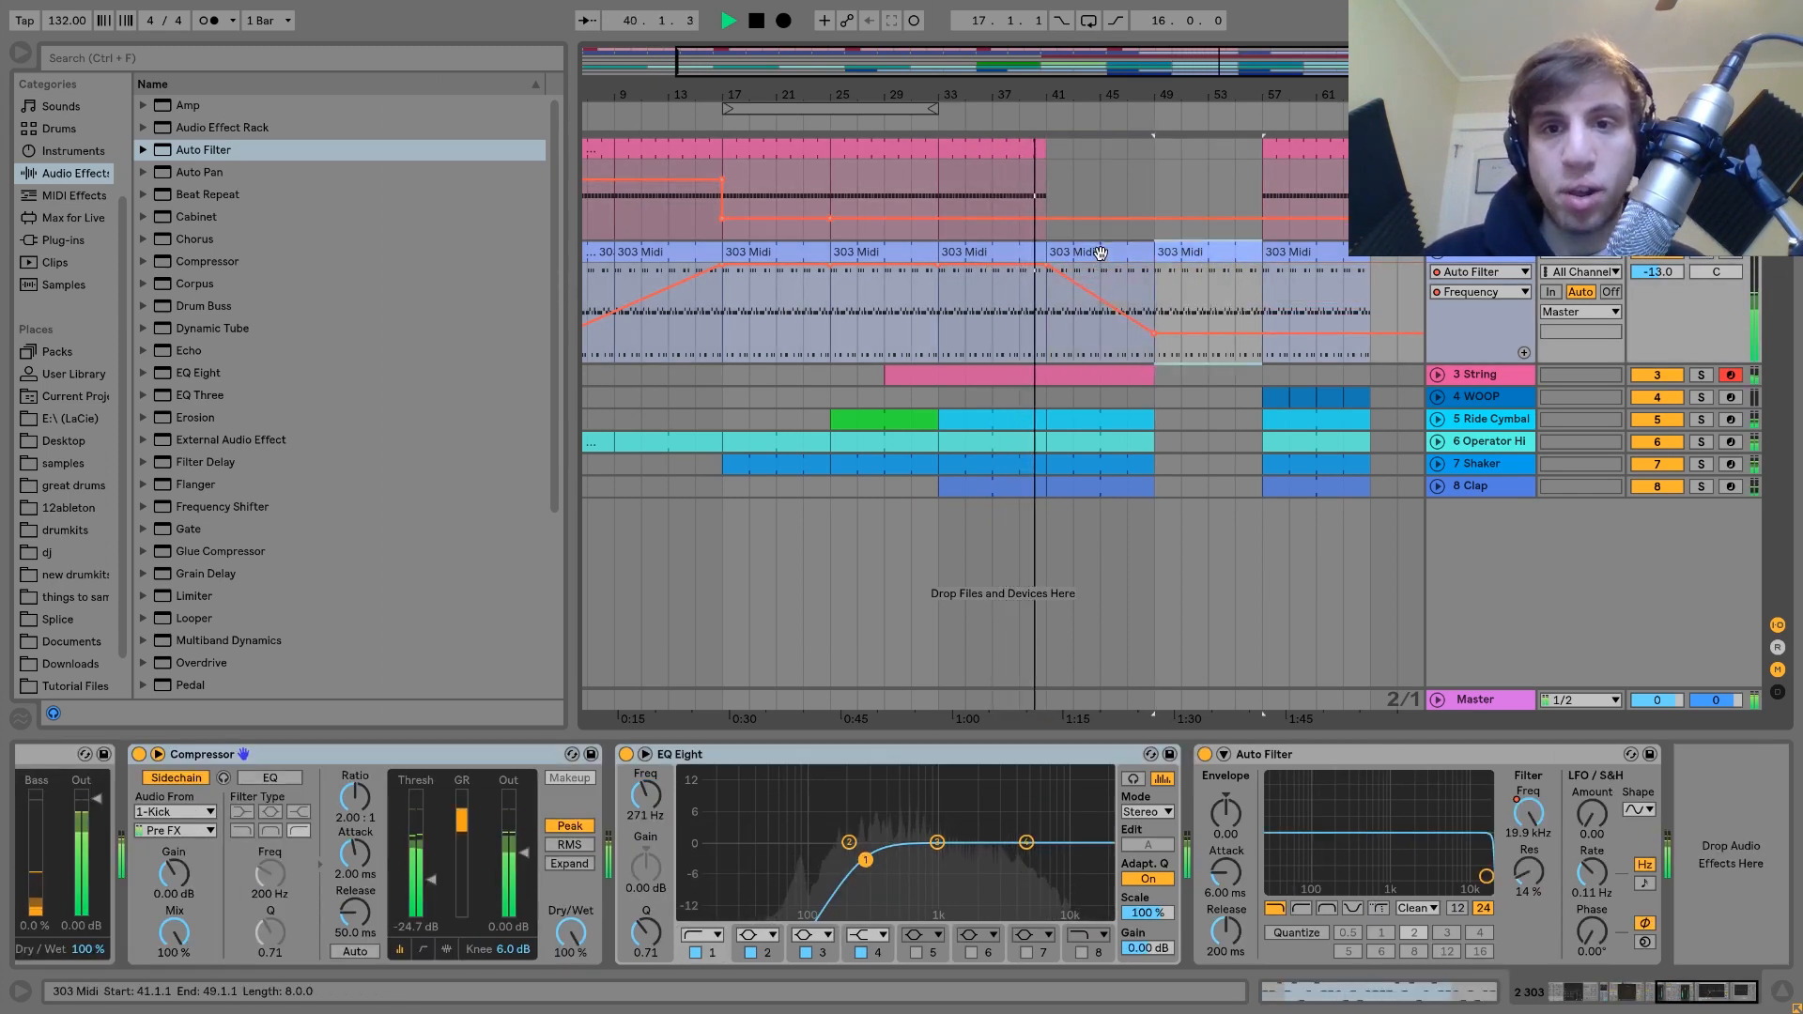
pyautogui.hotkey('ctrl', 'd')
# Step: Duplicate the String clip to bar 49 and shorten the copy to end at bar 57
pyautogui.click(1107, 372)
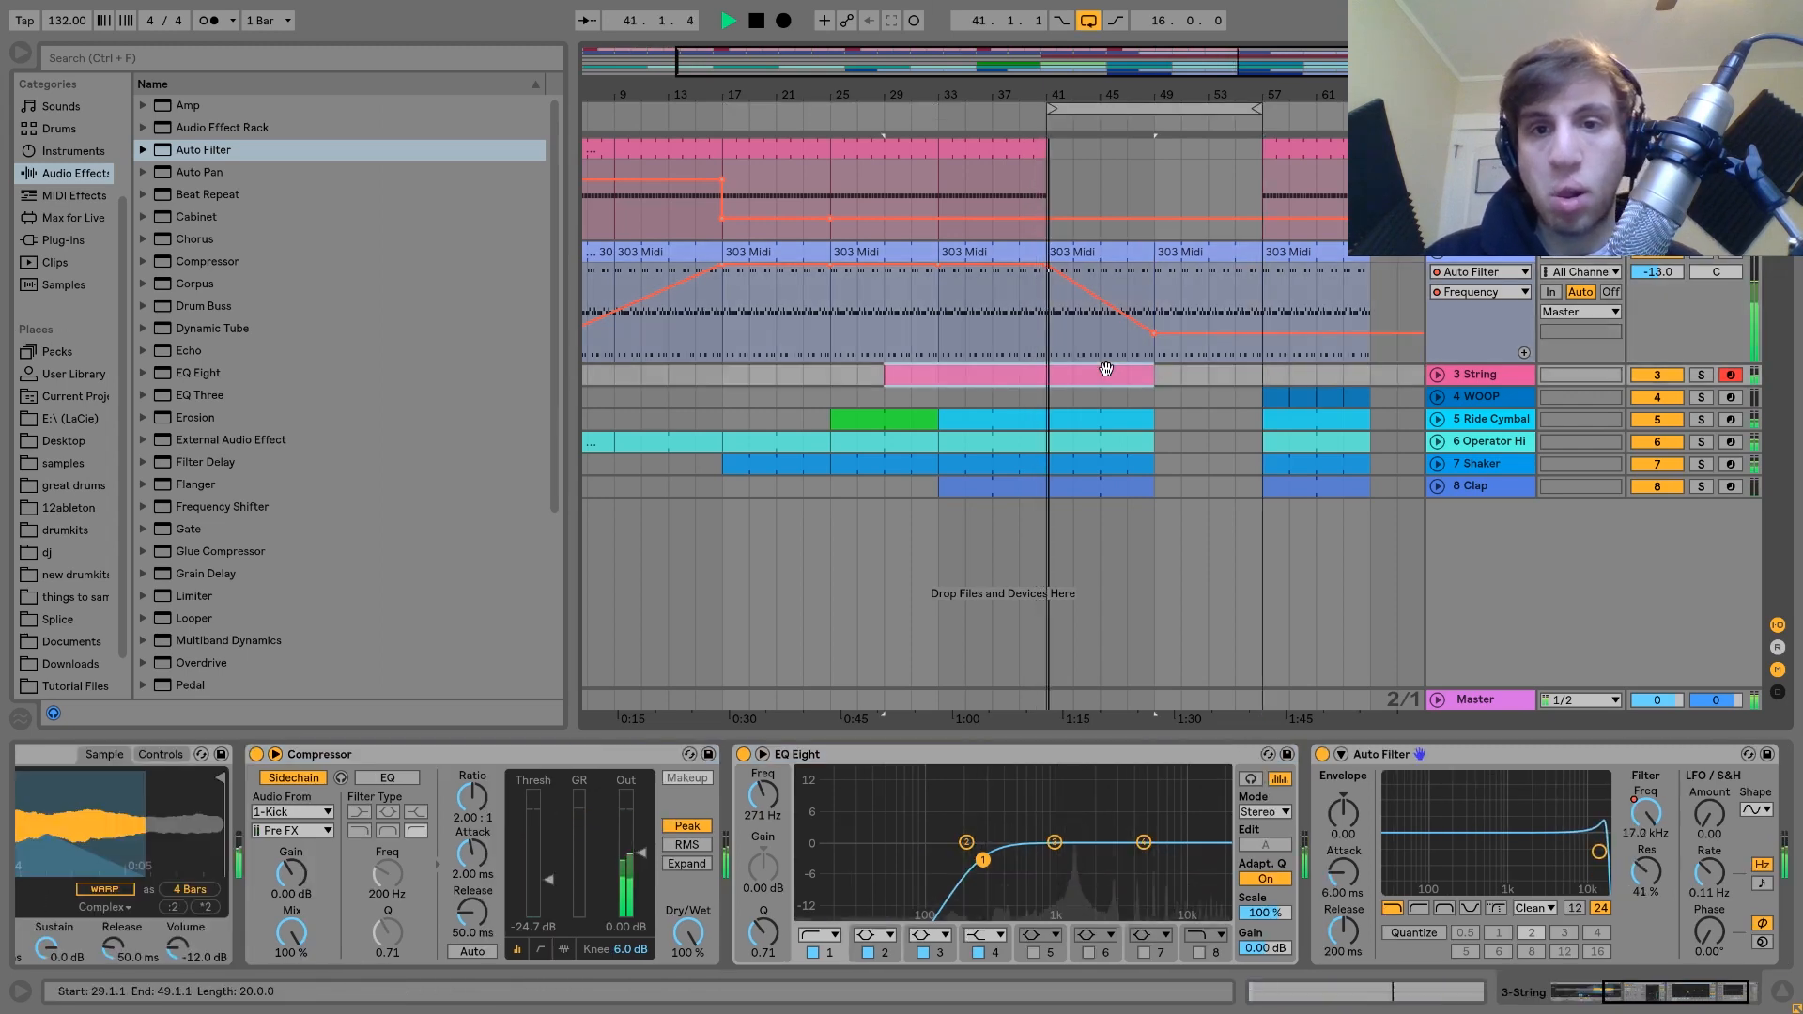
pyautogui.hotkey('ctrl', 'd')
pyautogui.moveTo(1304, 369); pyautogui.dragTo(1148, 370)
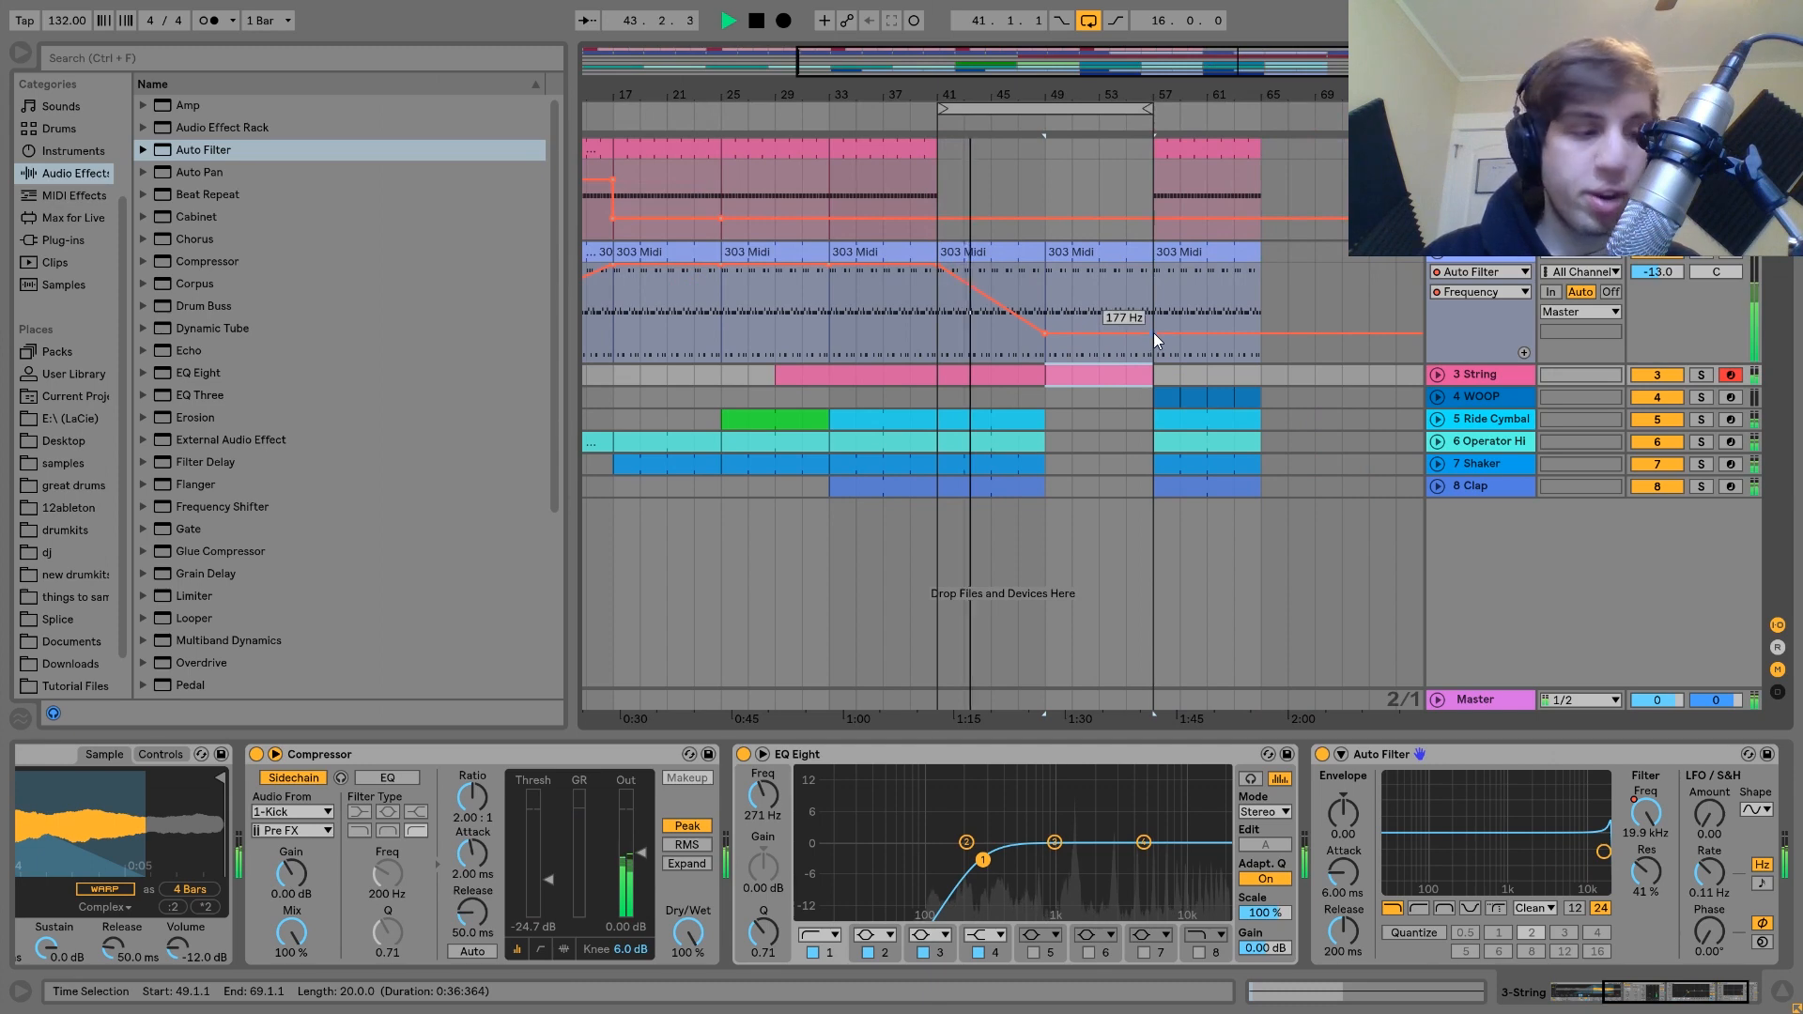
# Step: Lower the 303 filter's frequency breakpoint at bar 49 to about 119 Hz
pyautogui.moveTo(1149, 333); pyautogui.dragTo(1152, 336)
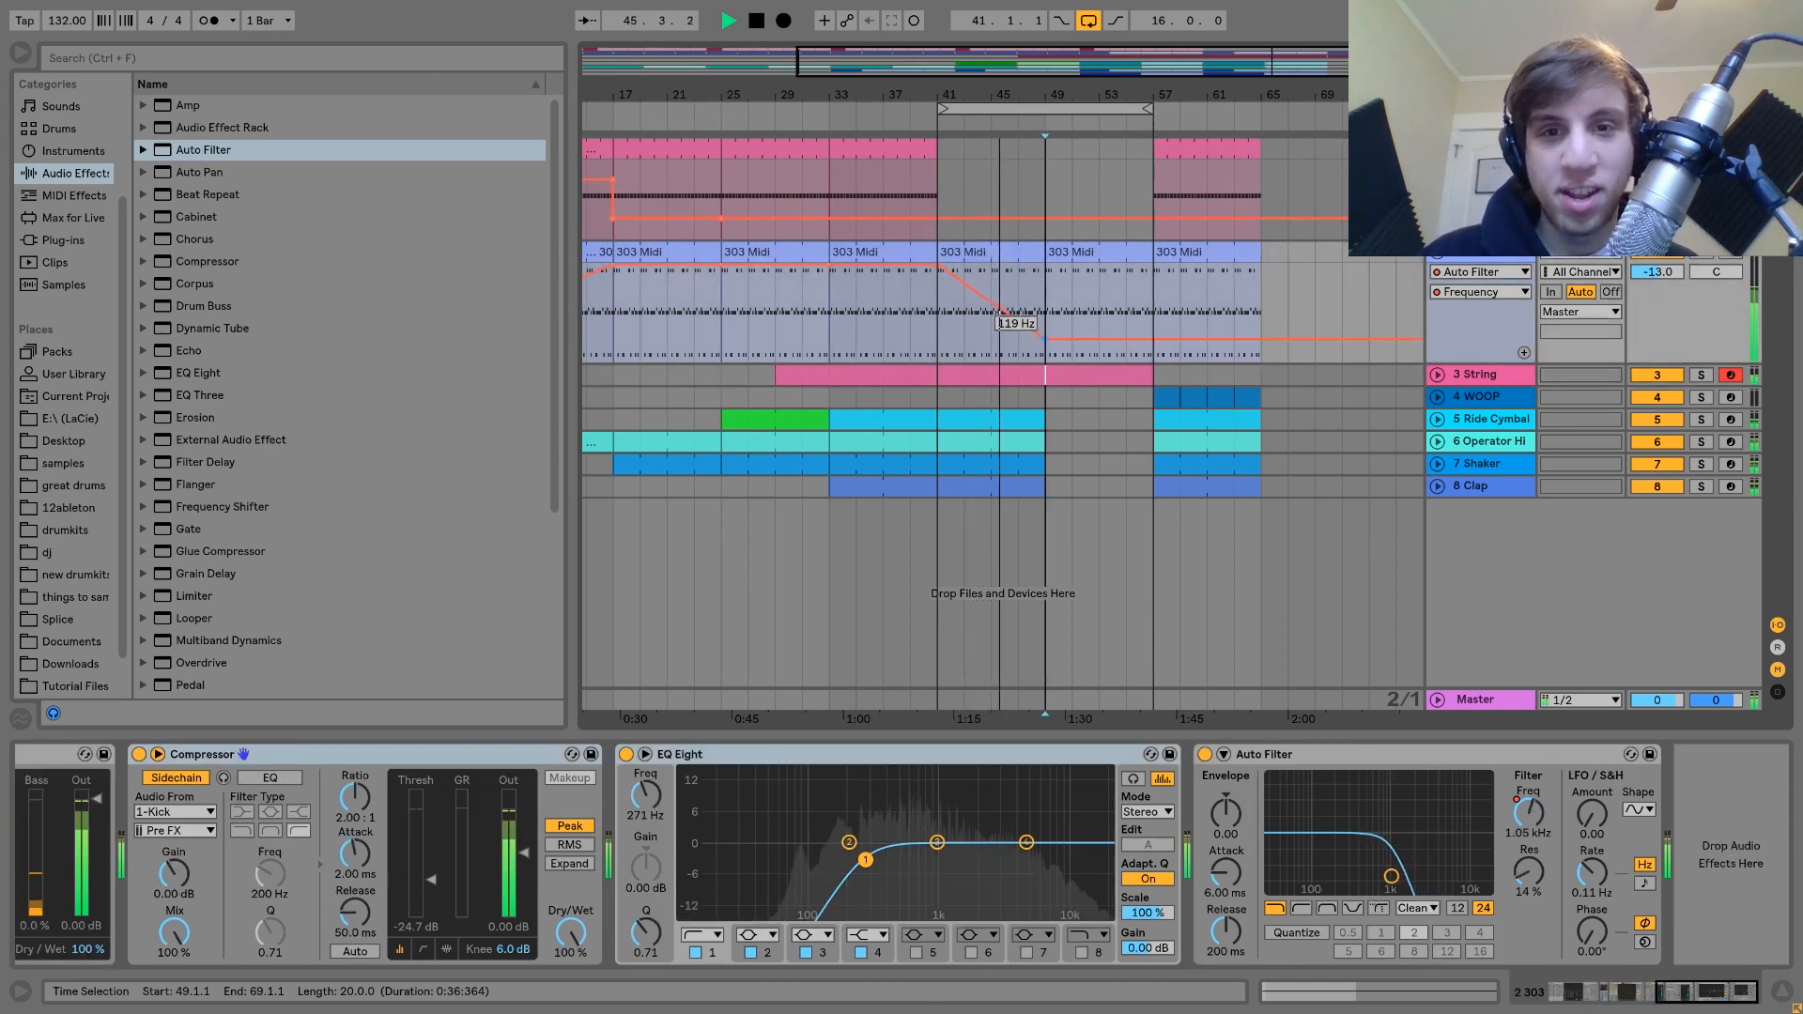
pyautogui.moveTo(1047, 335); pyautogui.dragTo(1046, 342)
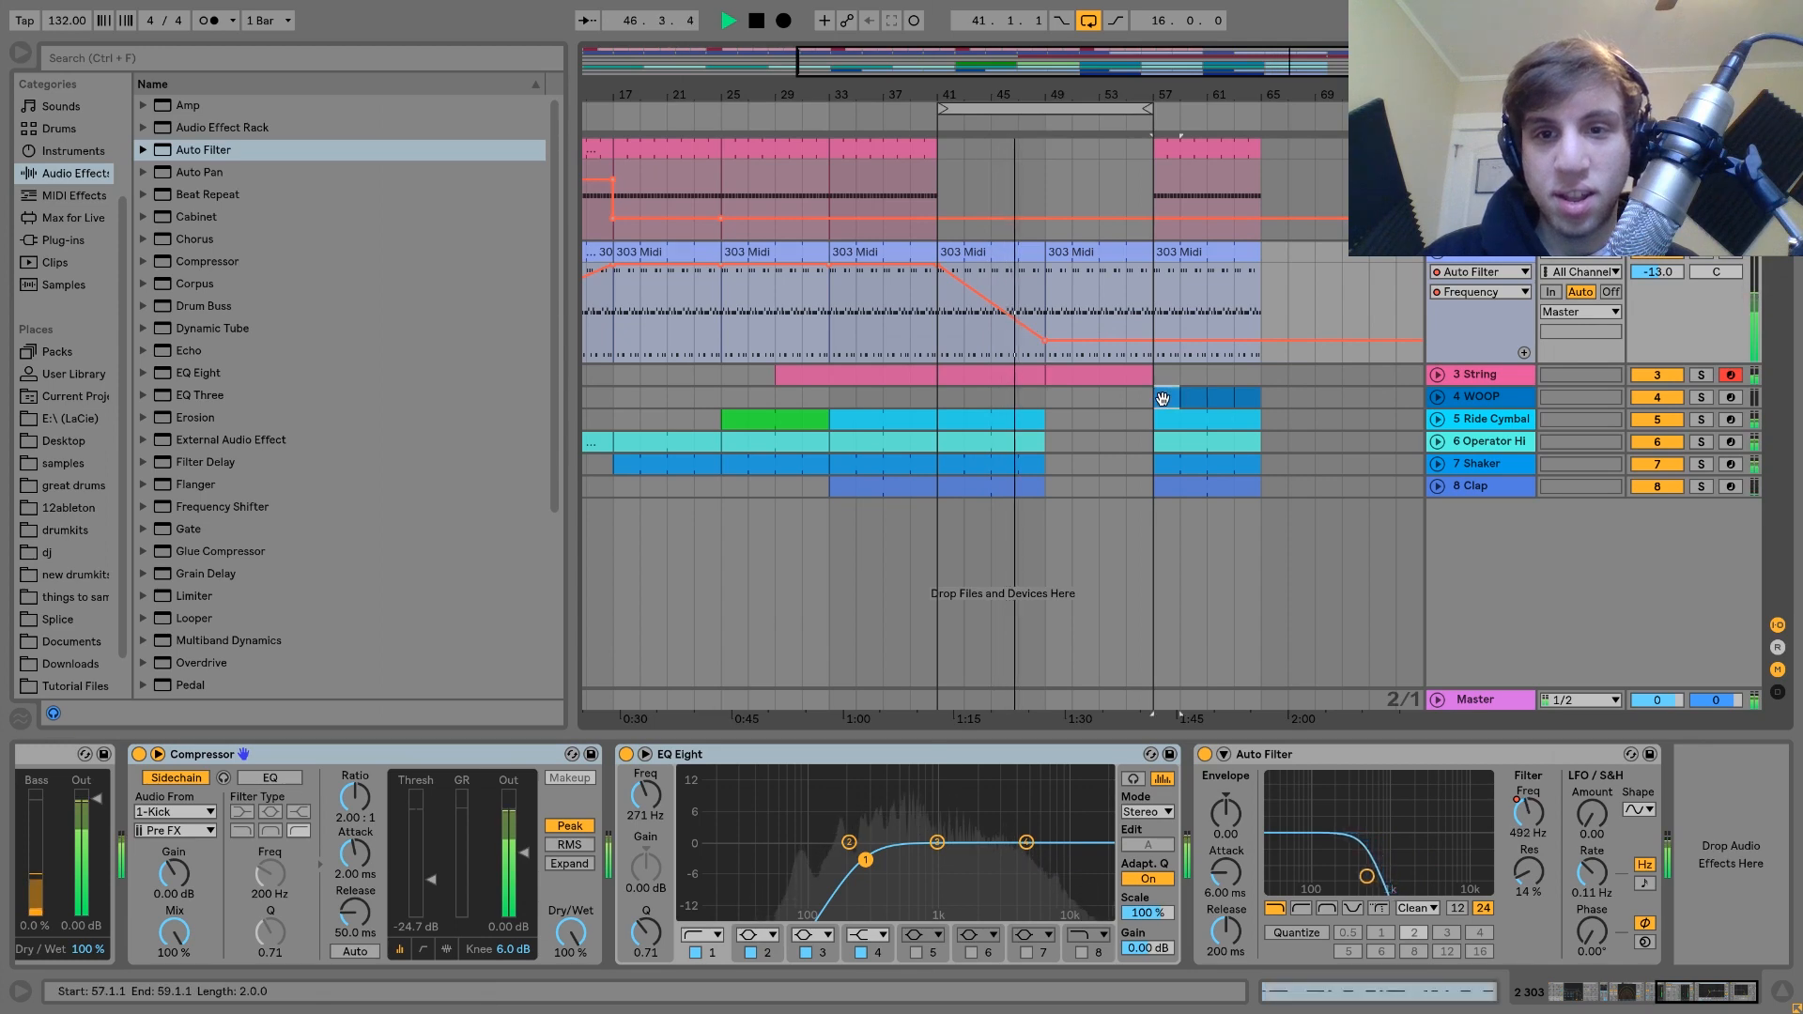
# Step: Copy the WOOP clips from bars 57 to 65 to bar 49, and duplicate the Operator Hihat clip into bars 49 to 57
pyautogui.click(1245, 399)
pyautogui.keyDown('shift'); pyautogui.click(1248, 402); pyautogui.keyUp('shift')
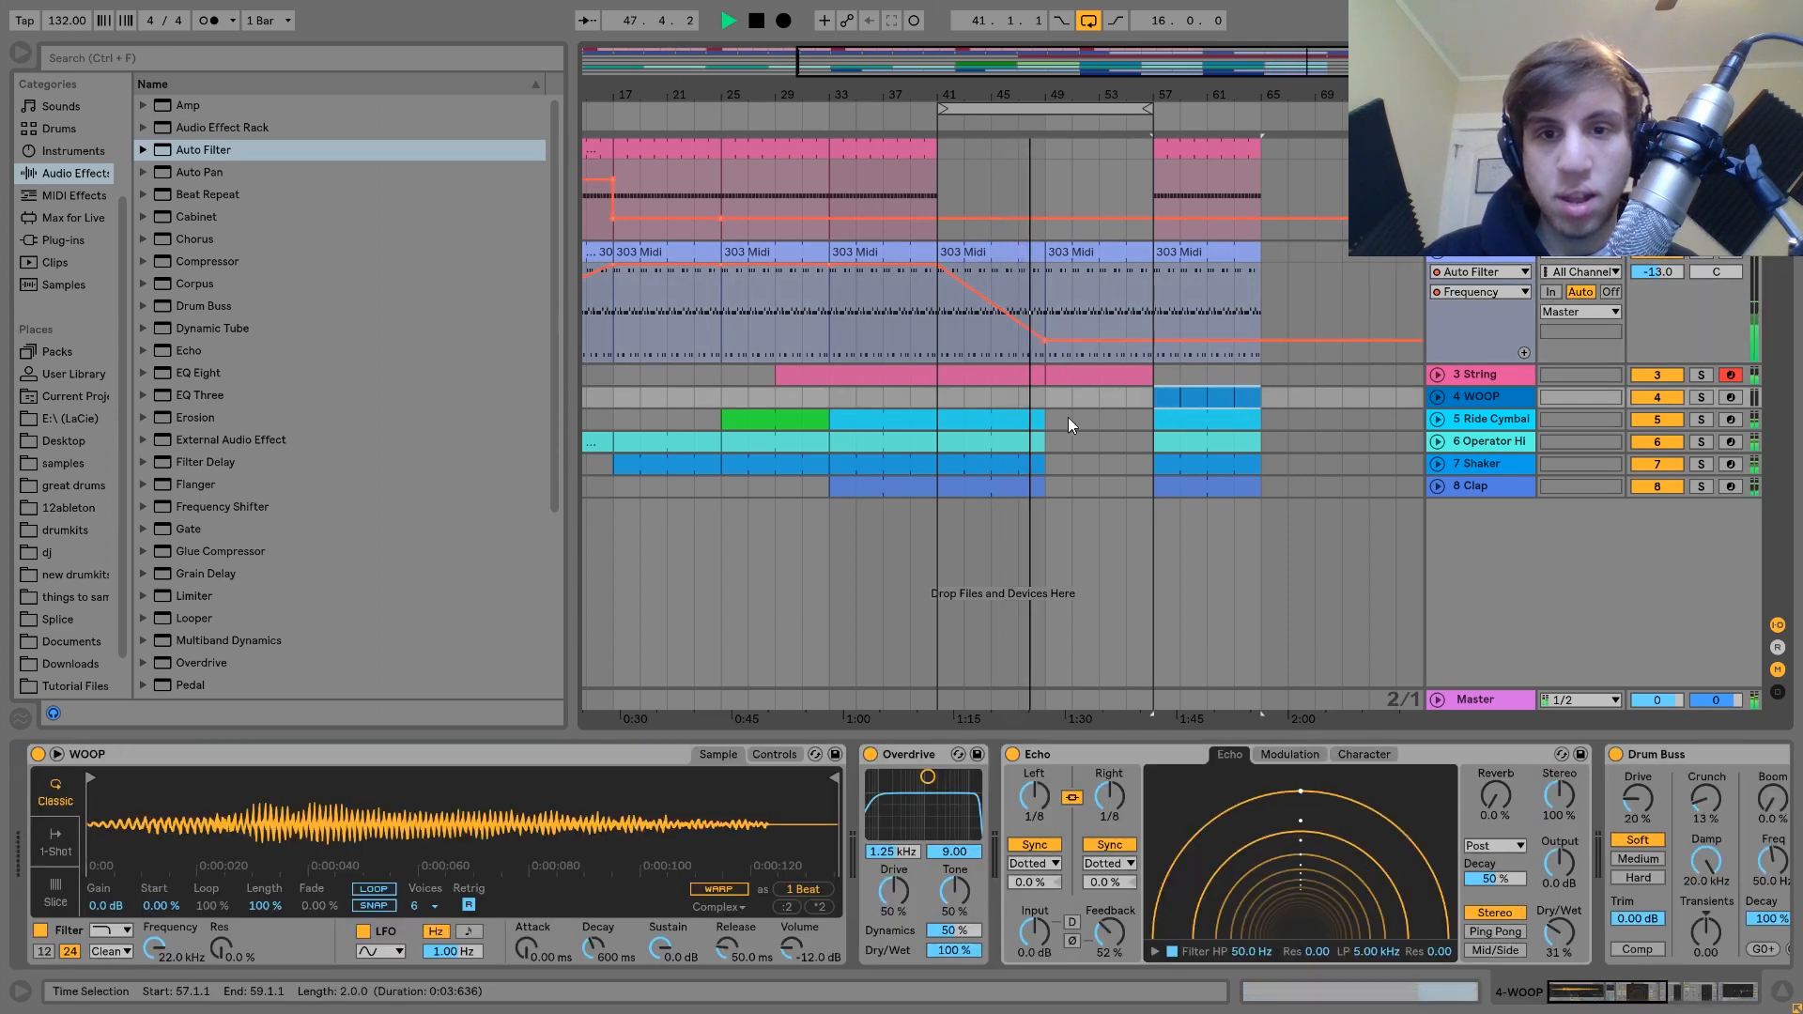
pyautogui.click(1045, 397)
pyautogui.hotkey('ctrl', 'v')
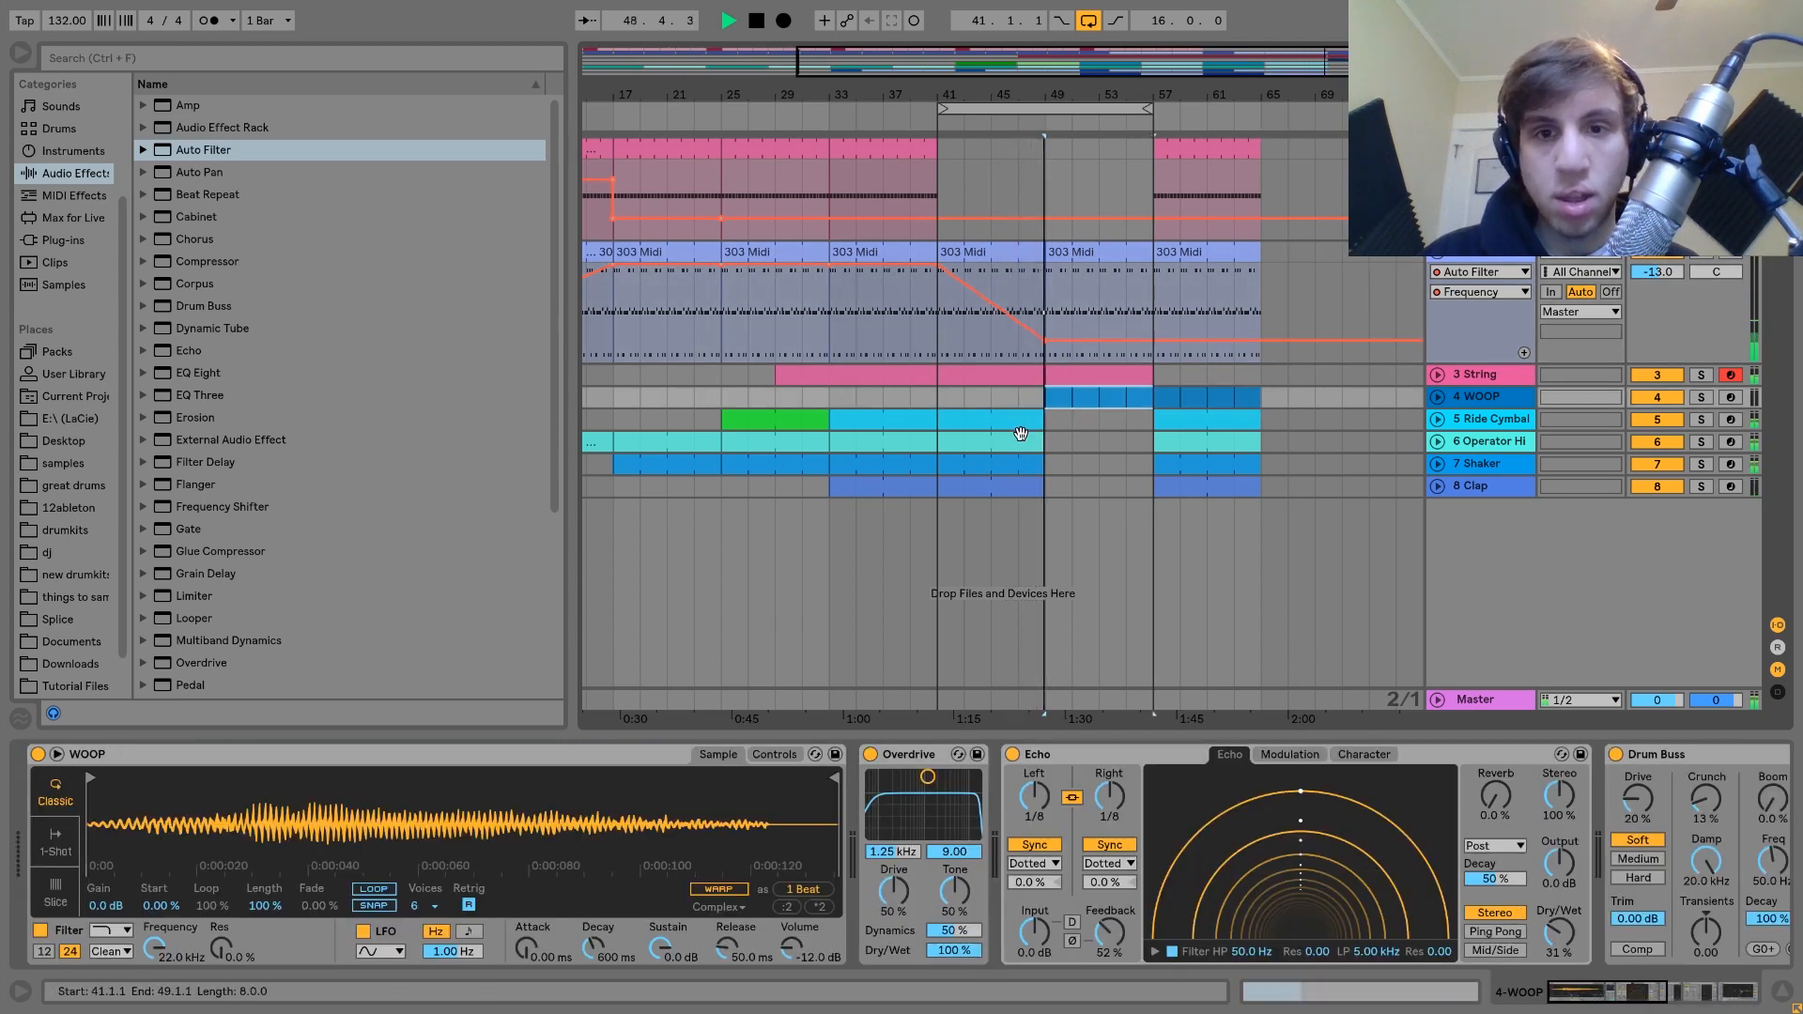
pyautogui.click(1021, 434)
pyautogui.hotkey('ctrl', 'd')
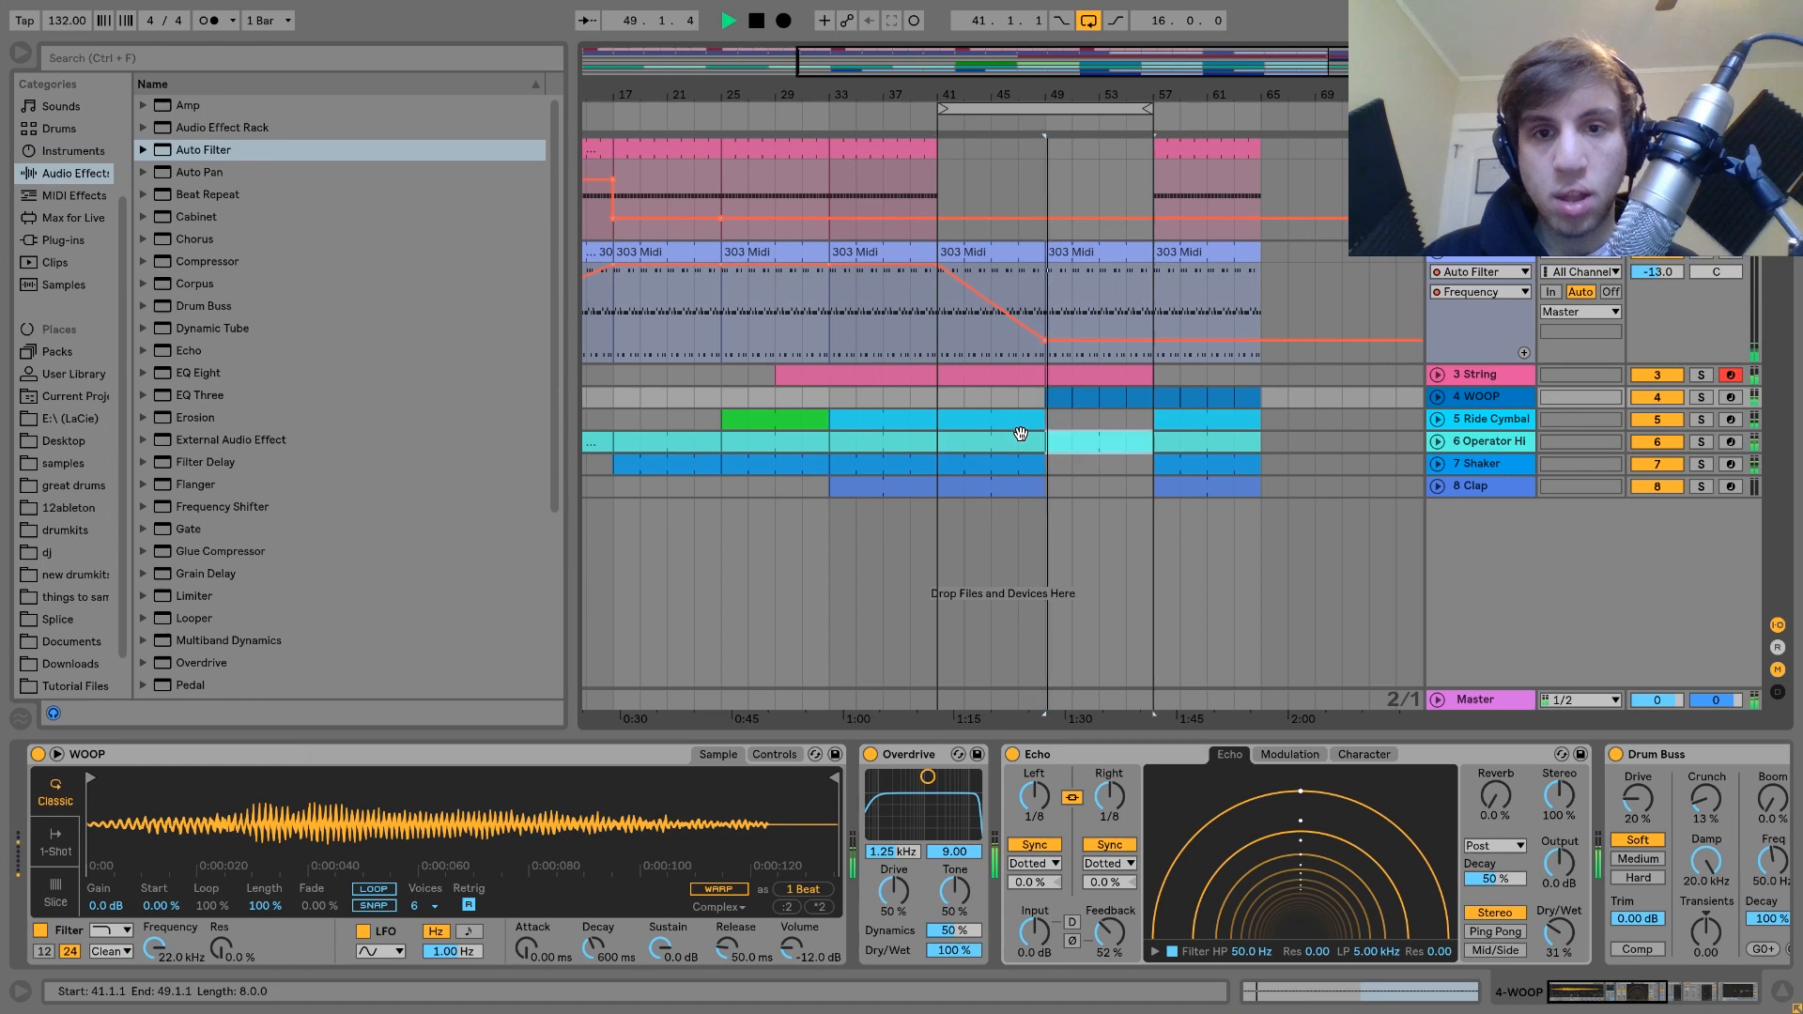
# Step: Automate the 303 filter frequency to rise again from bar 49 to nearly fully open at bar 57
pyautogui.click(1434, 399)
pyautogui.moveTo(1151, 340); pyautogui.dragTo(1151, 265)
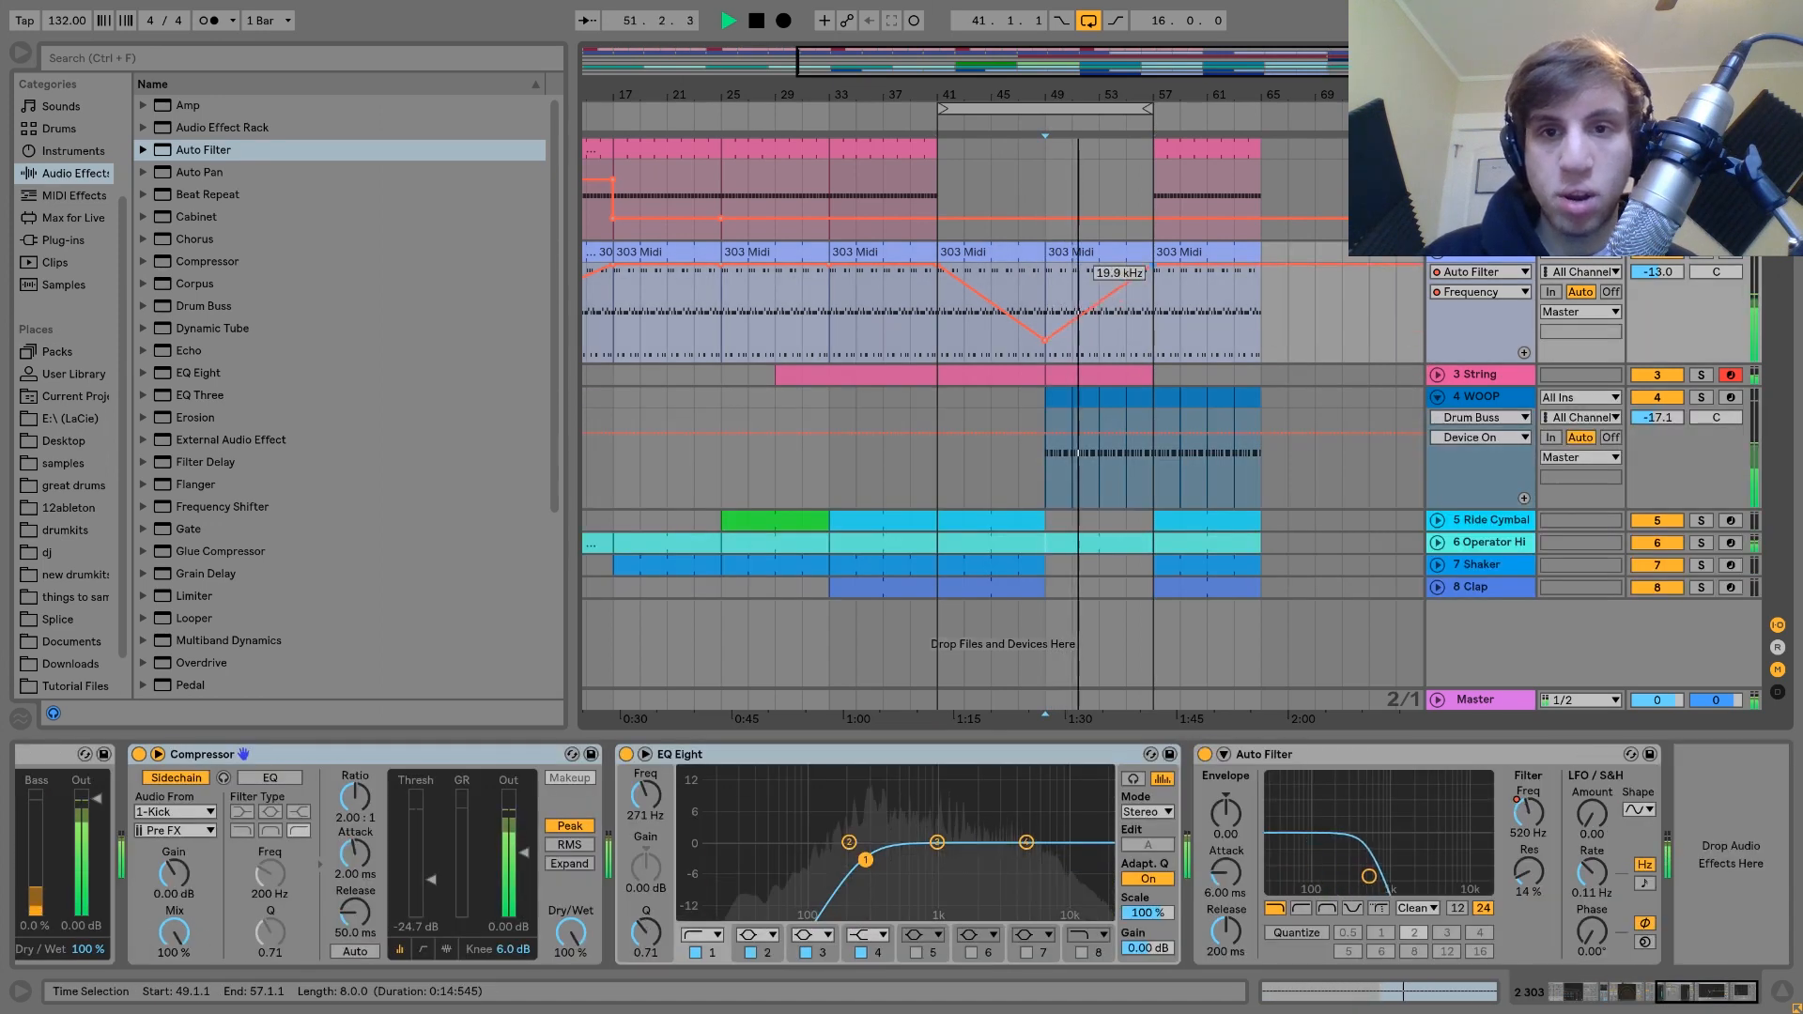
# Step: Copy two WOOP clips into bars 45 to 49, ahead of the existing ones
pyautogui.click(1481, 417)
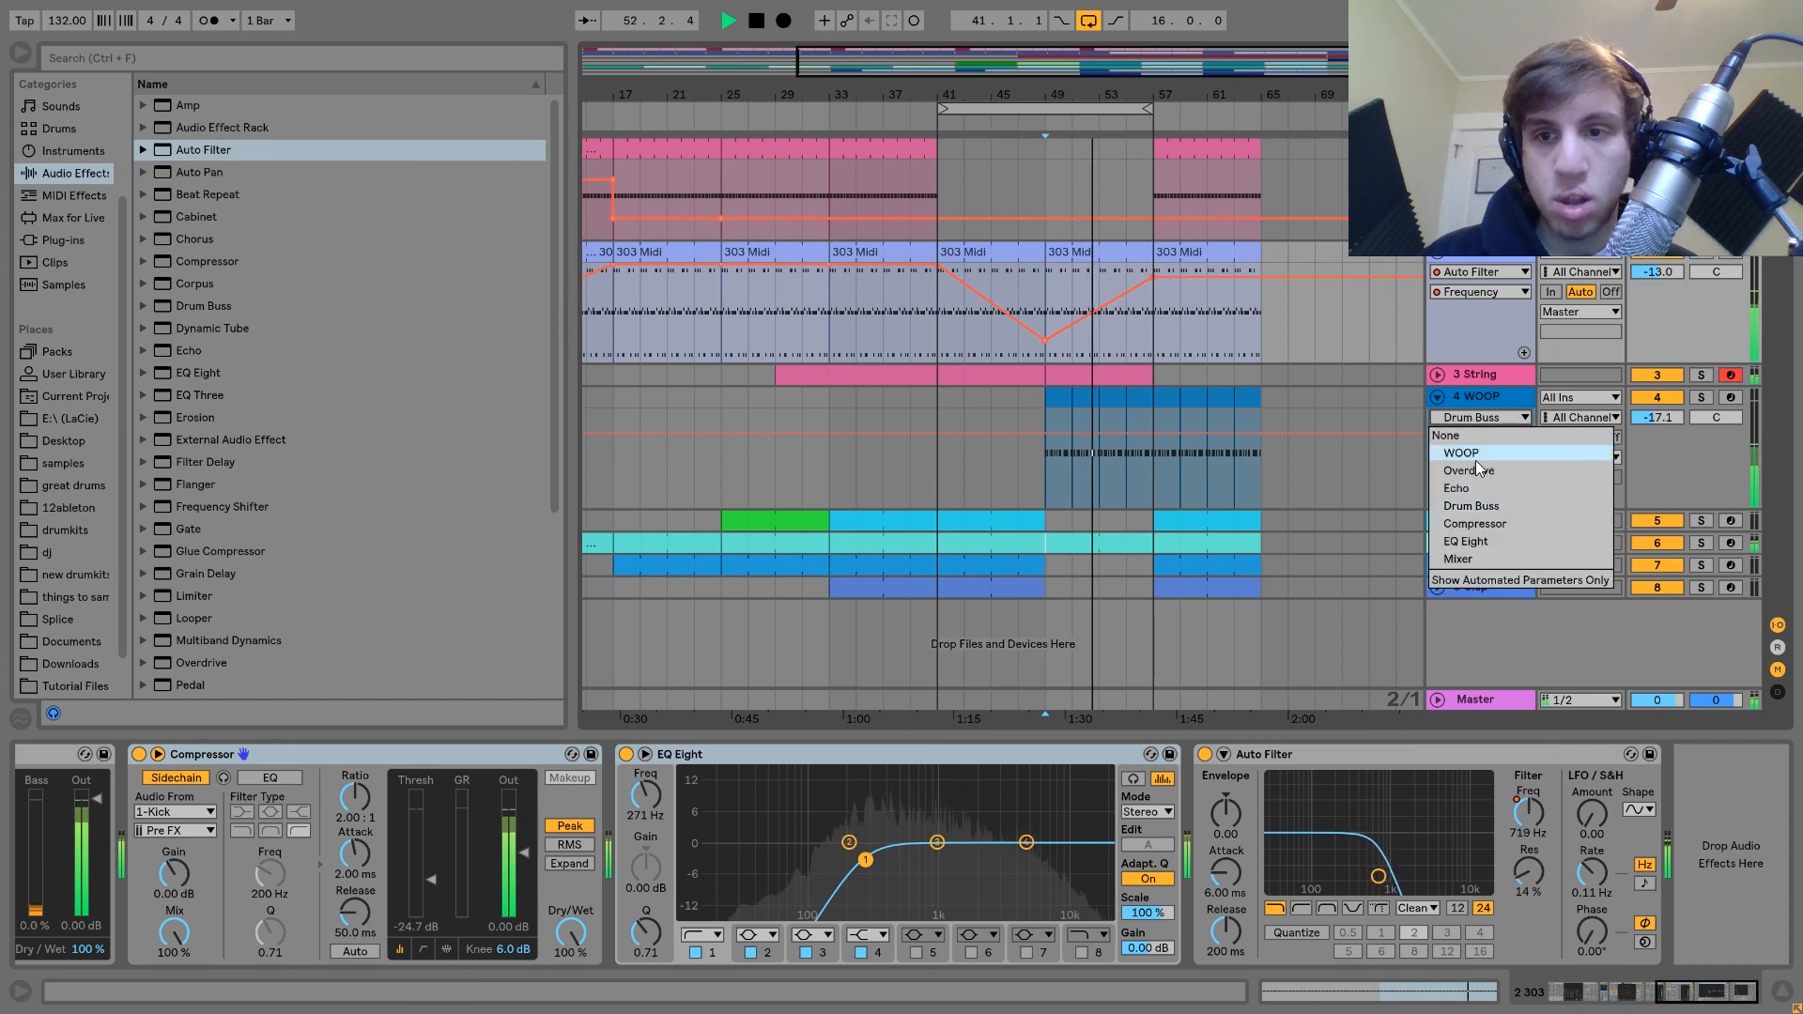
pyautogui.click(1466, 398)
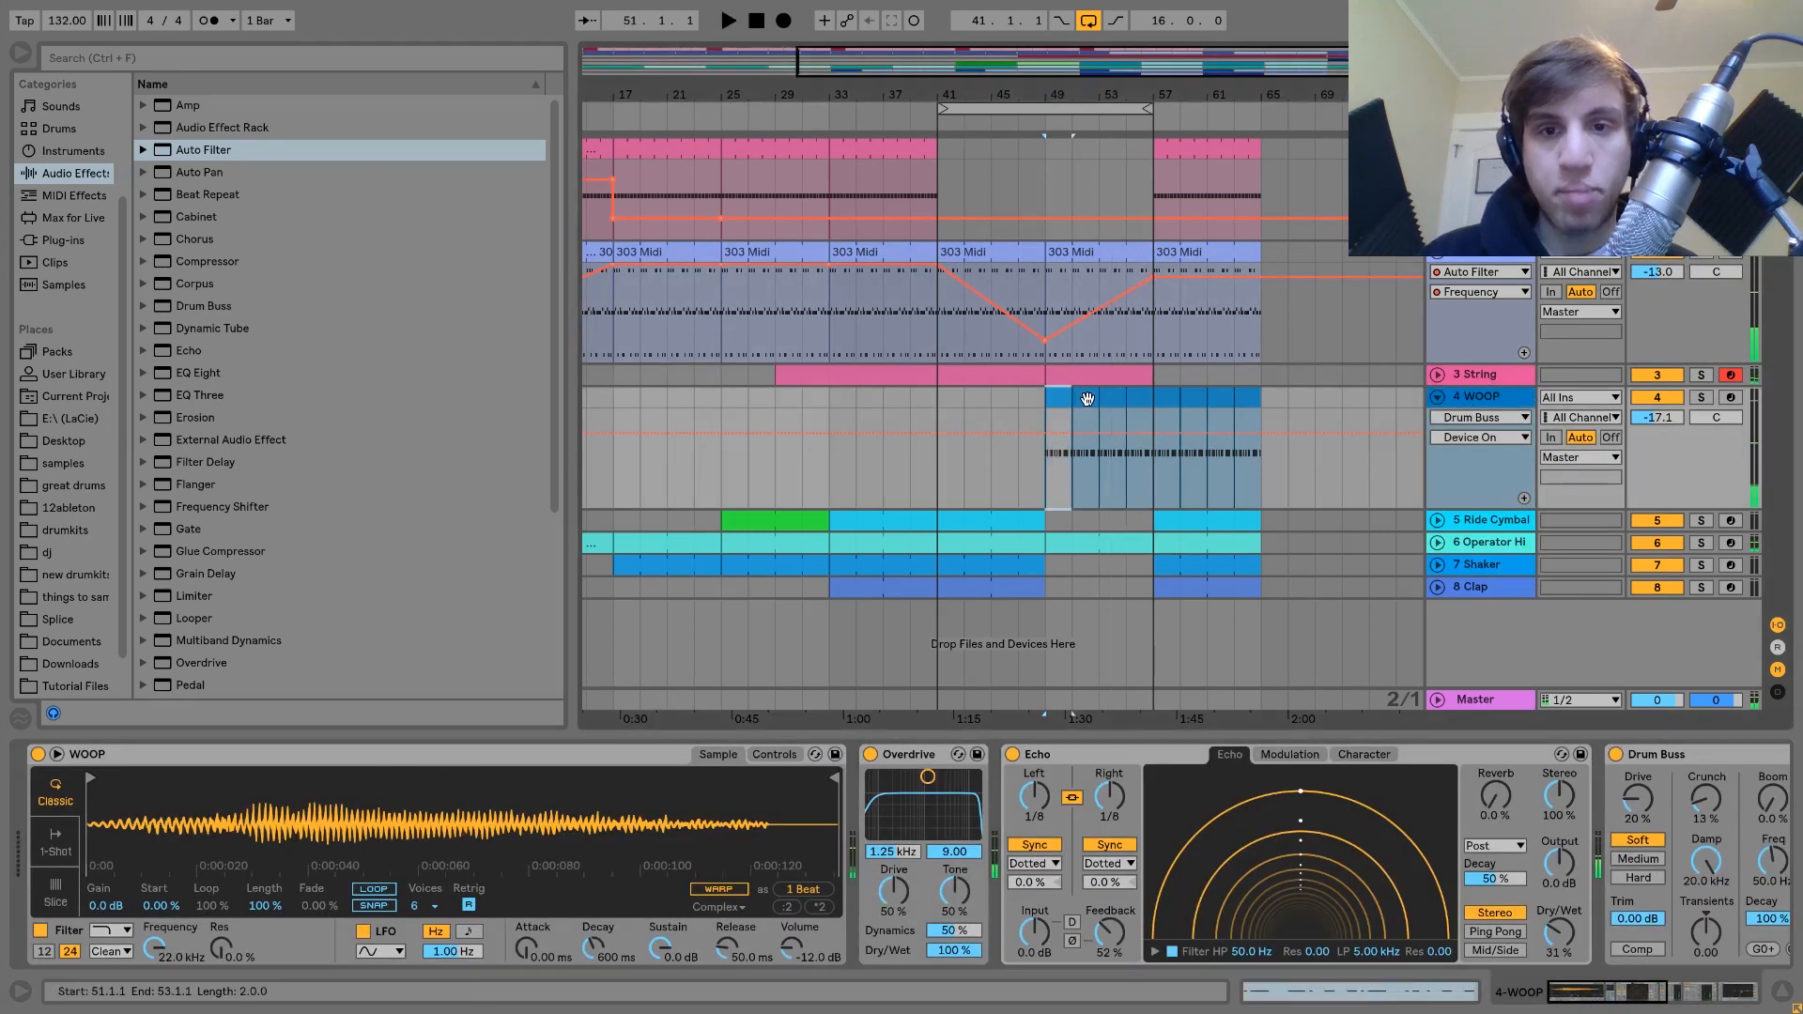
pyautogui.moveTo(1078, 396); pyautogui.dragTo(1027, 401)
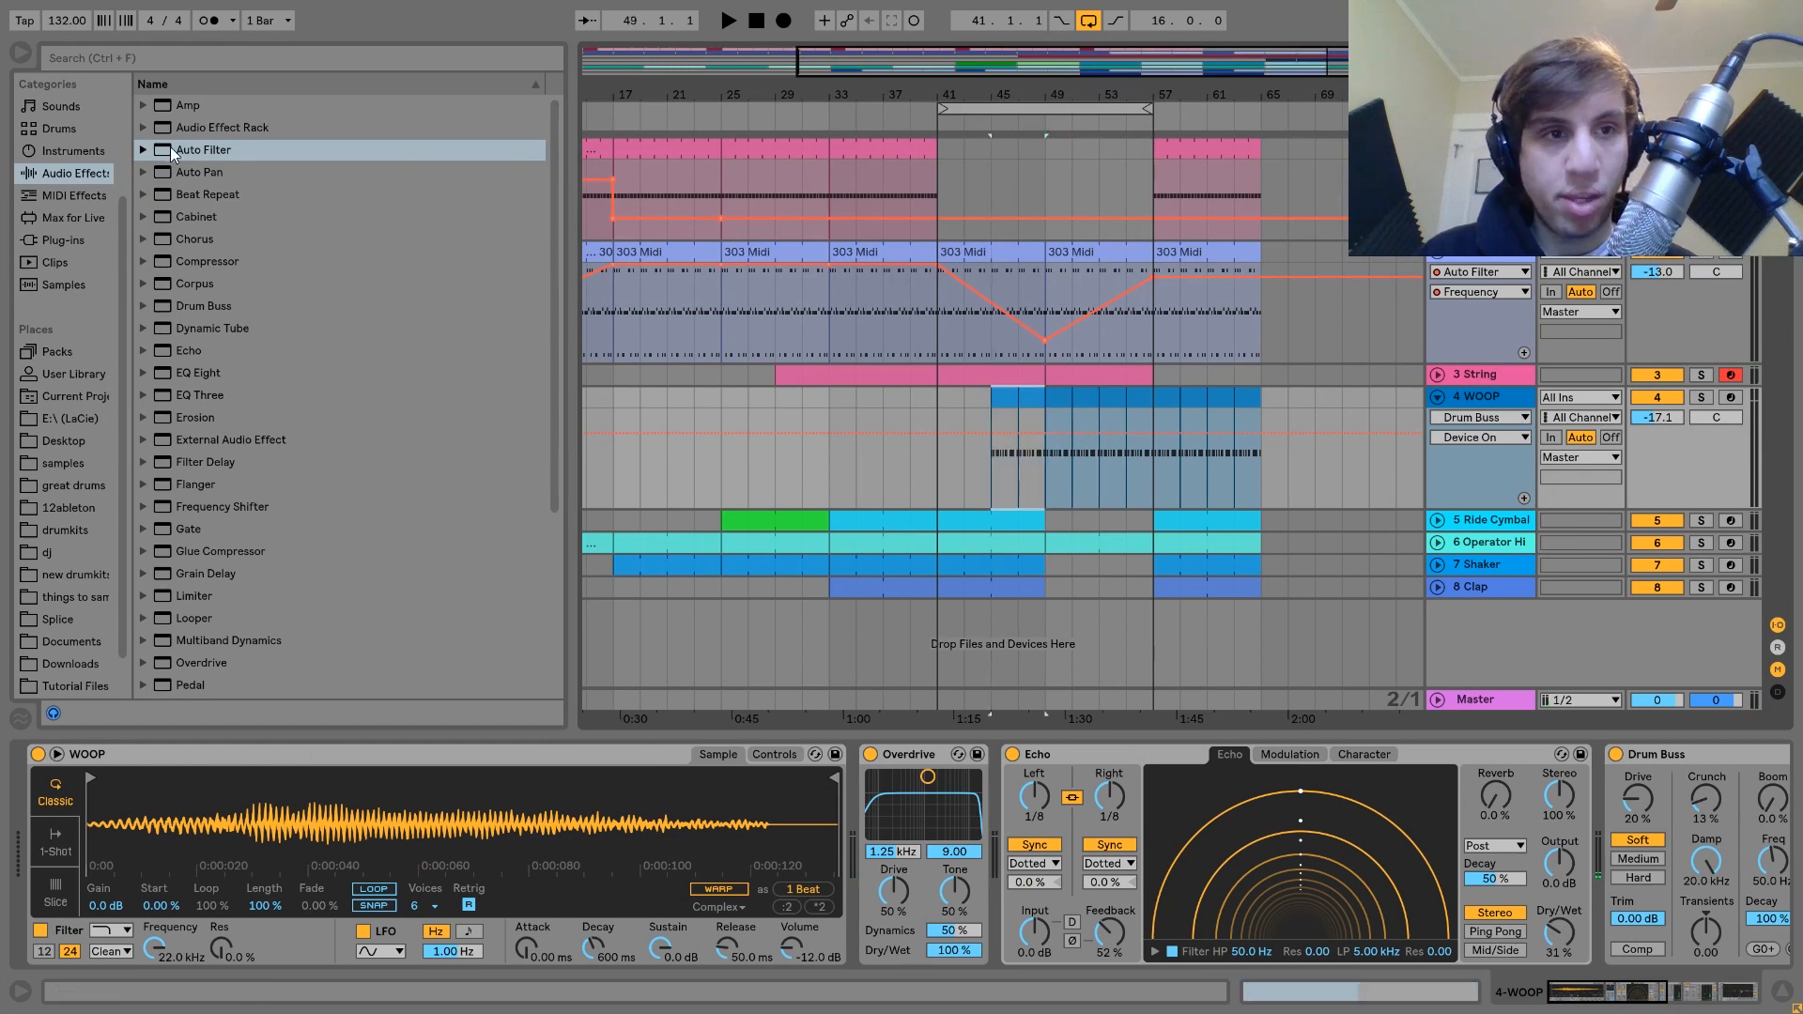
# Step: Add an Auto Filter to the WOOP track and automate its frequency from 26.0 Hz at bar 45 to 19.9 kHz at bar 49
pyautogui.moveTo(172, 153); pyautogui.dragTo(1641, 827)
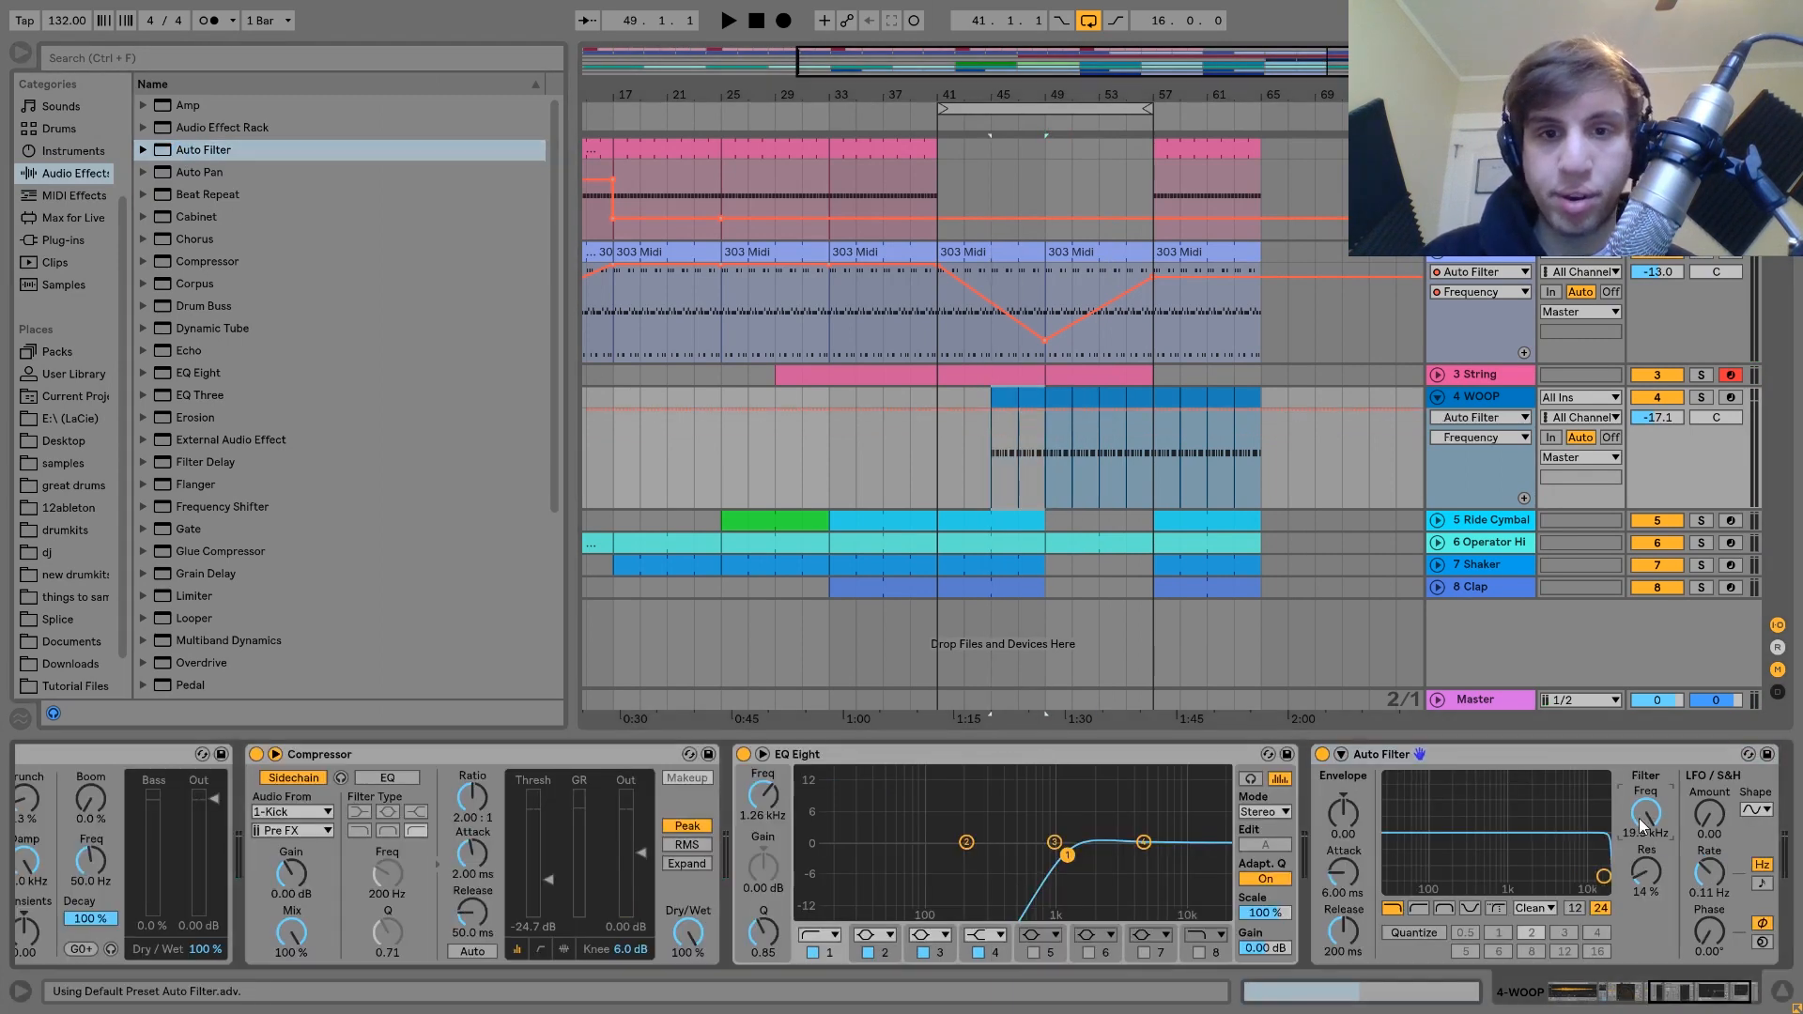
pyautogui.moveTo(995, 415); pyautogui.dragTo(1045, 409)
pyautogui.press('space')
pyautogui.click(1046, 511)
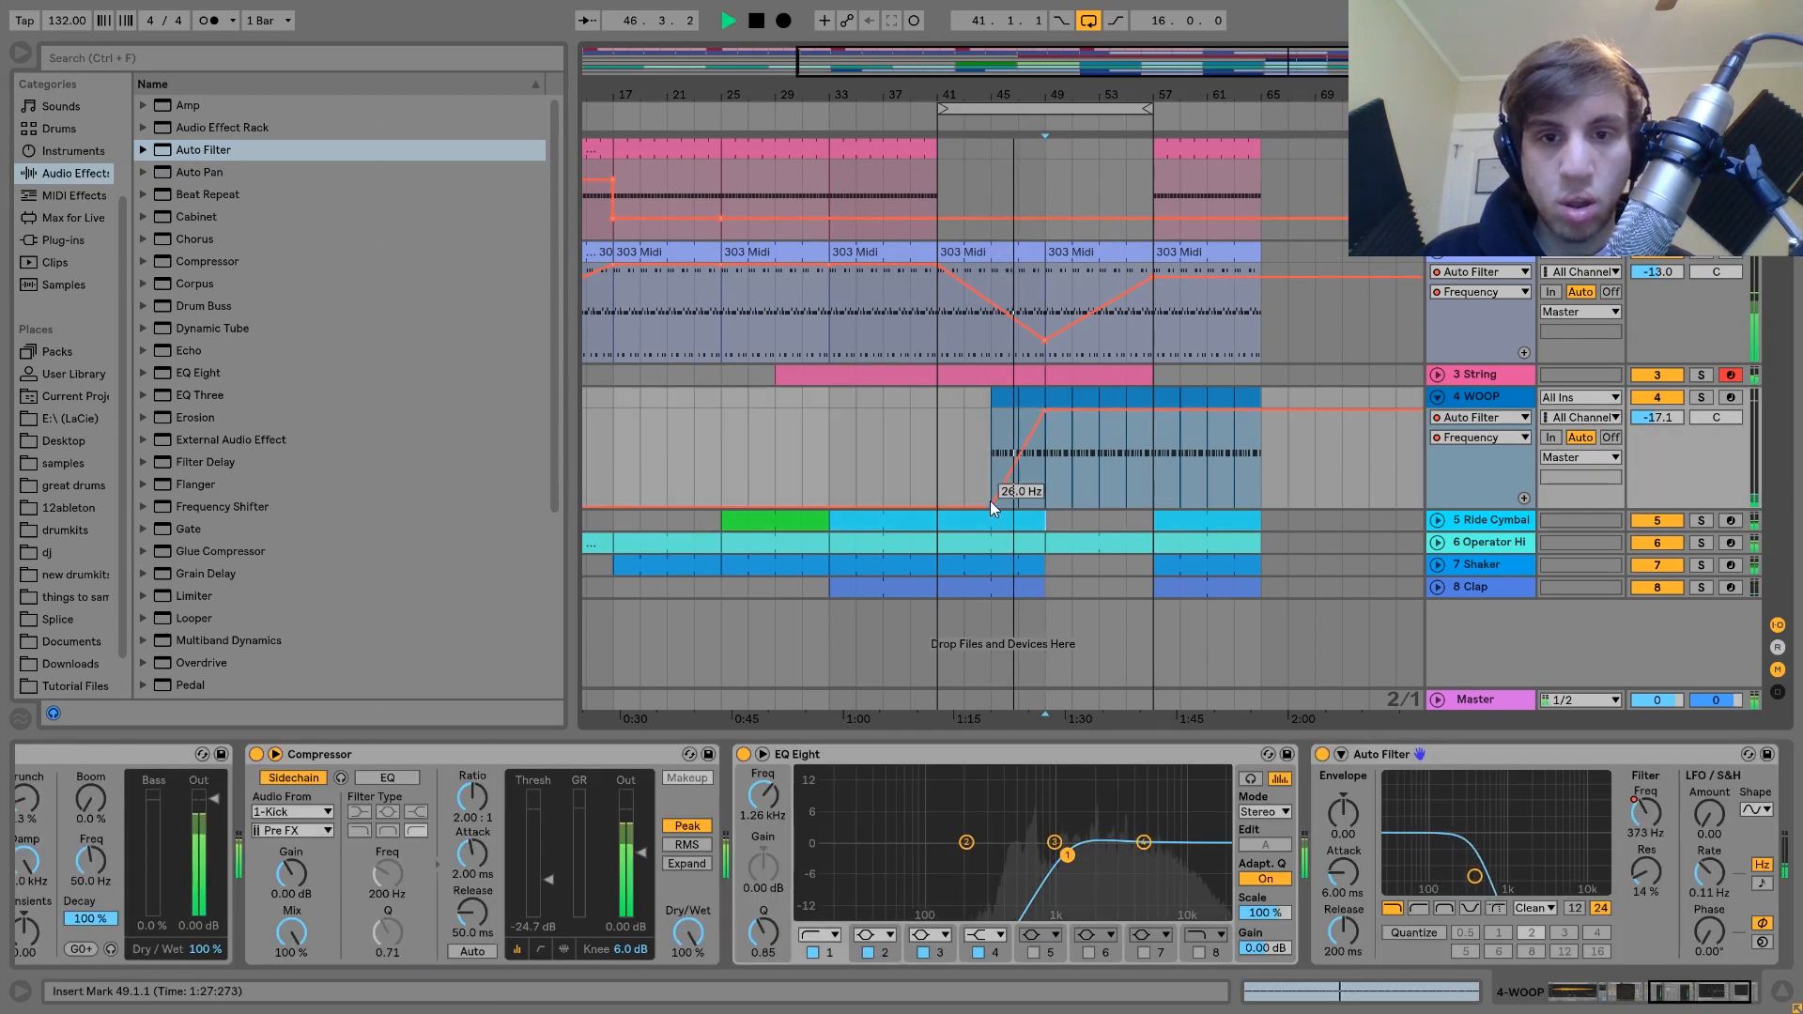
# Step: Raise the WOOP filter's starting breakpoint at bar 45 and set the WOOP track volume to -14.1 dB
pyautogui.moveTo(990, 509); pyautogui.dragTo(992, 465)
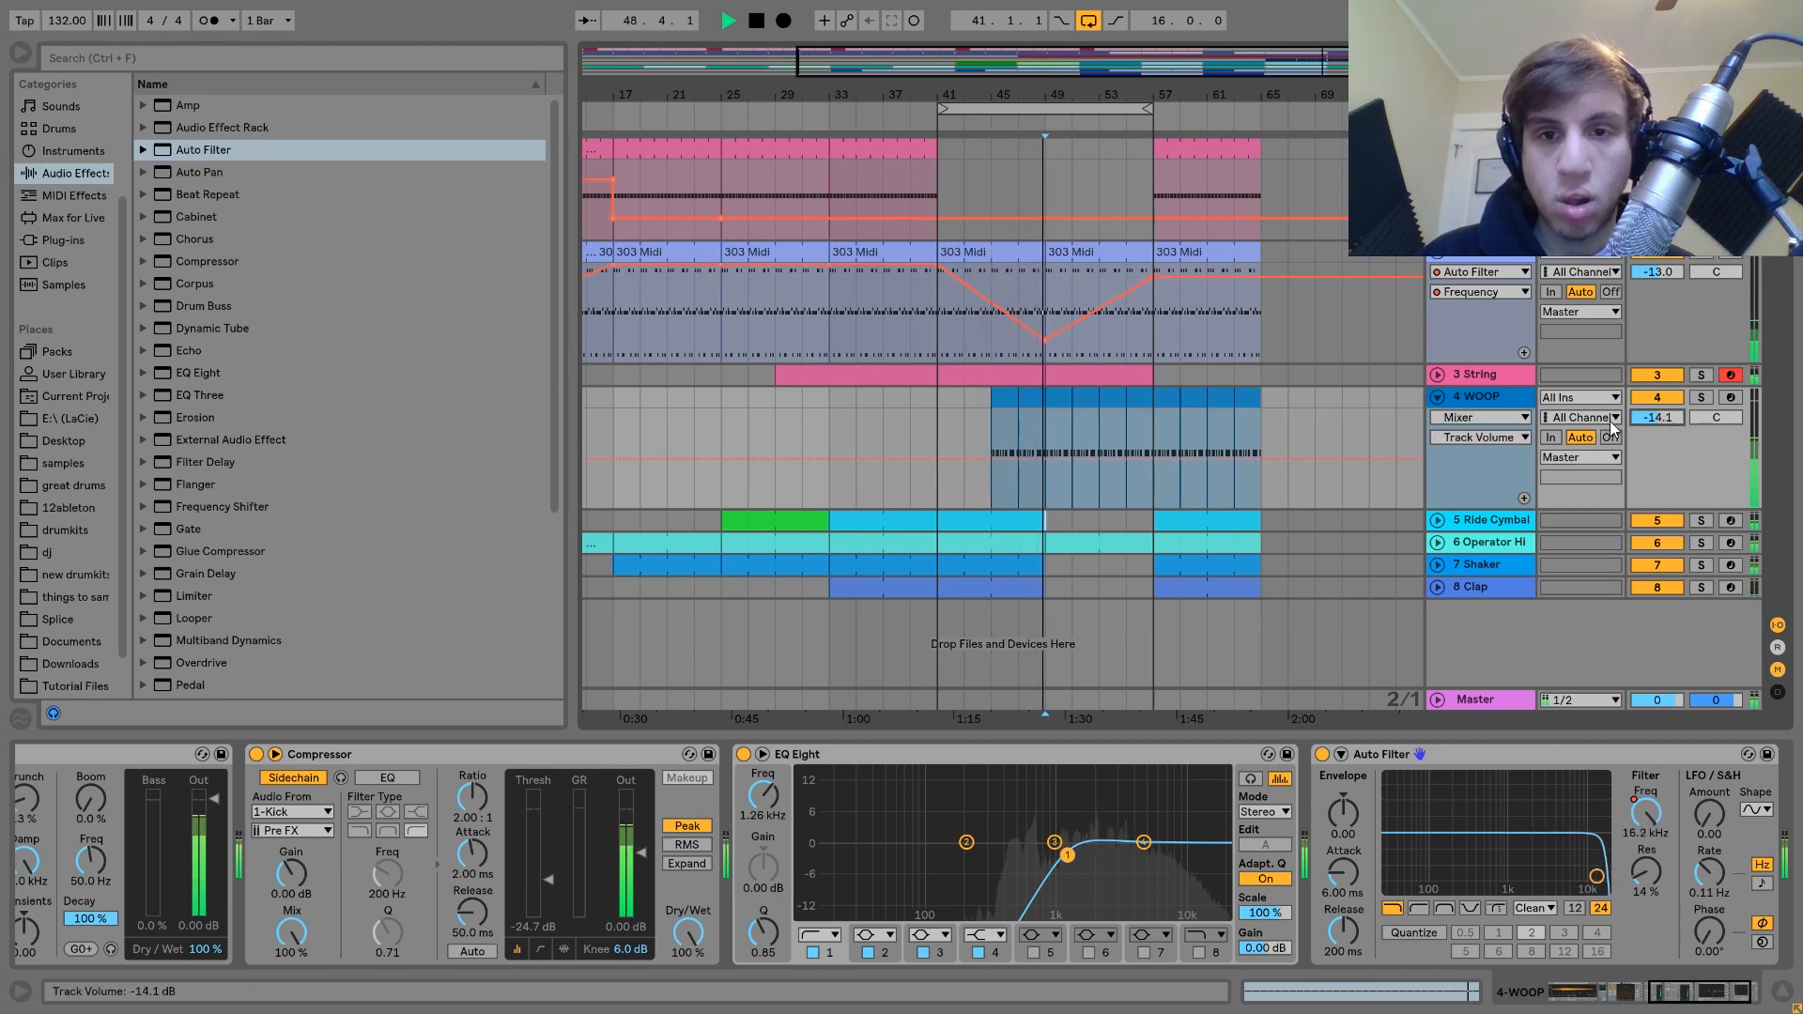
pyautogui.click(1437, 396)
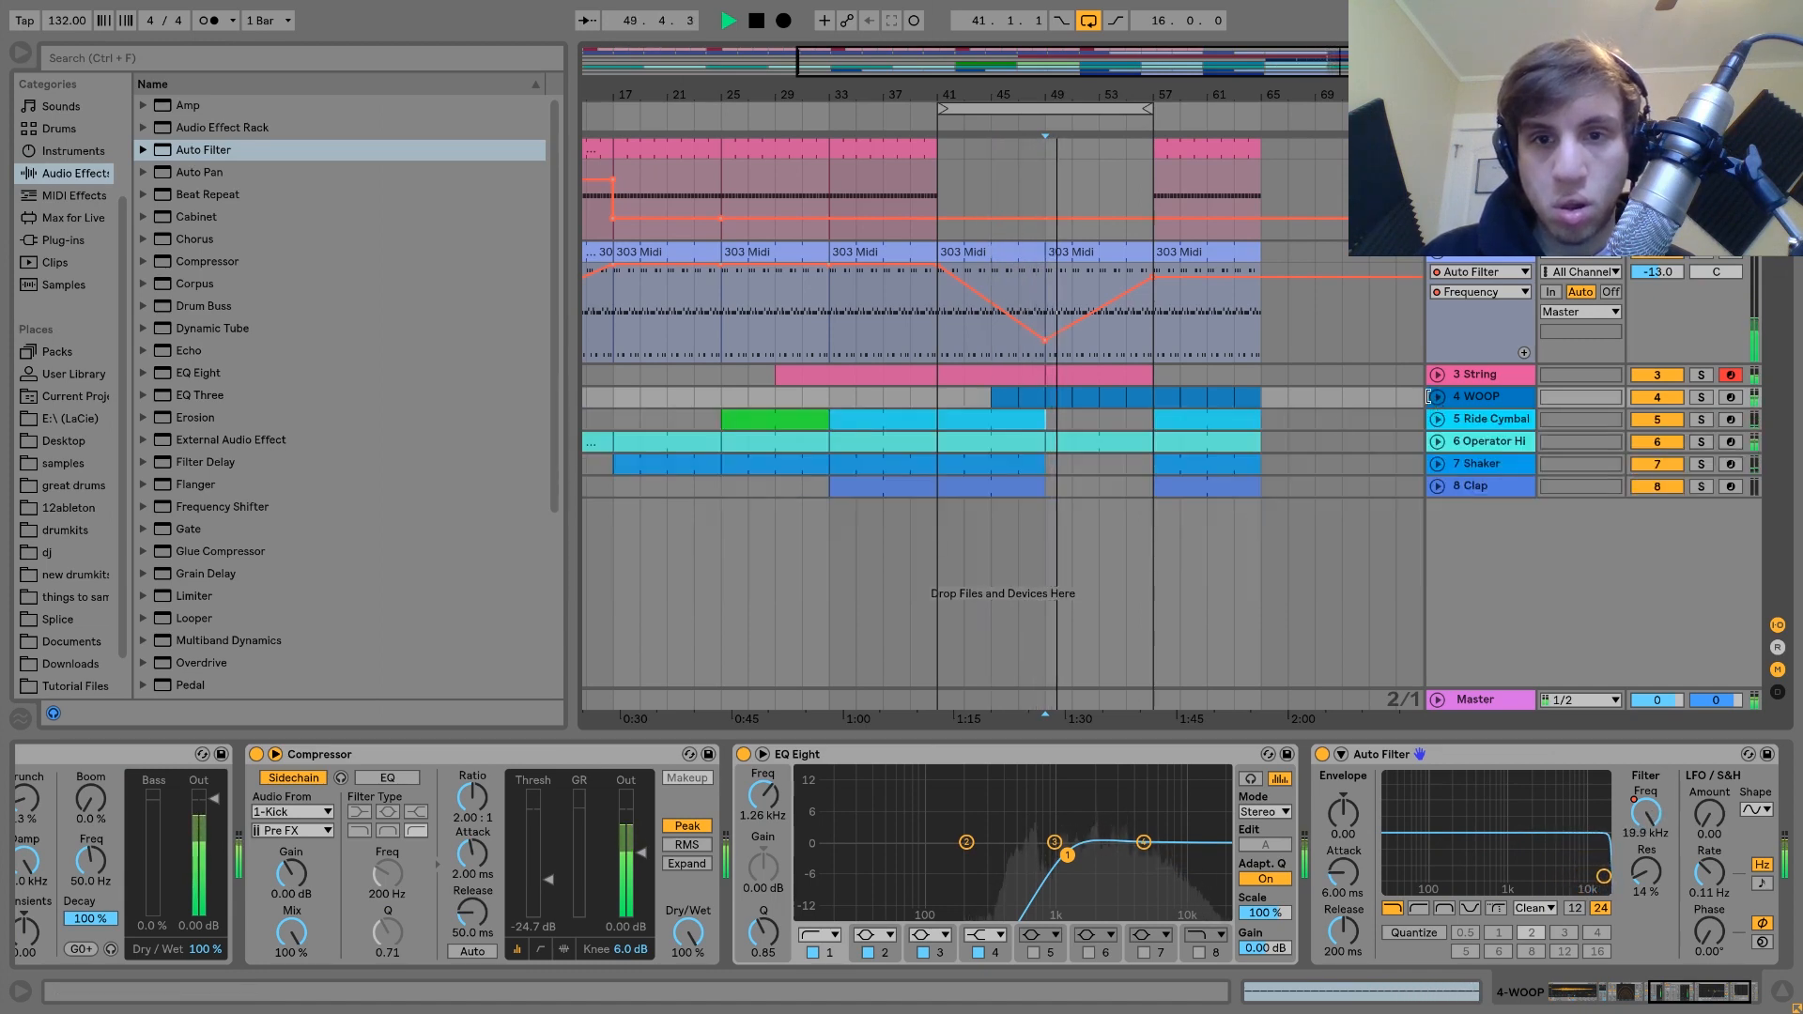
# Step: Turn off loop playback and delete the Operator Hihat clip at bars 57 to 65
pyautogui.click(1118, 443)
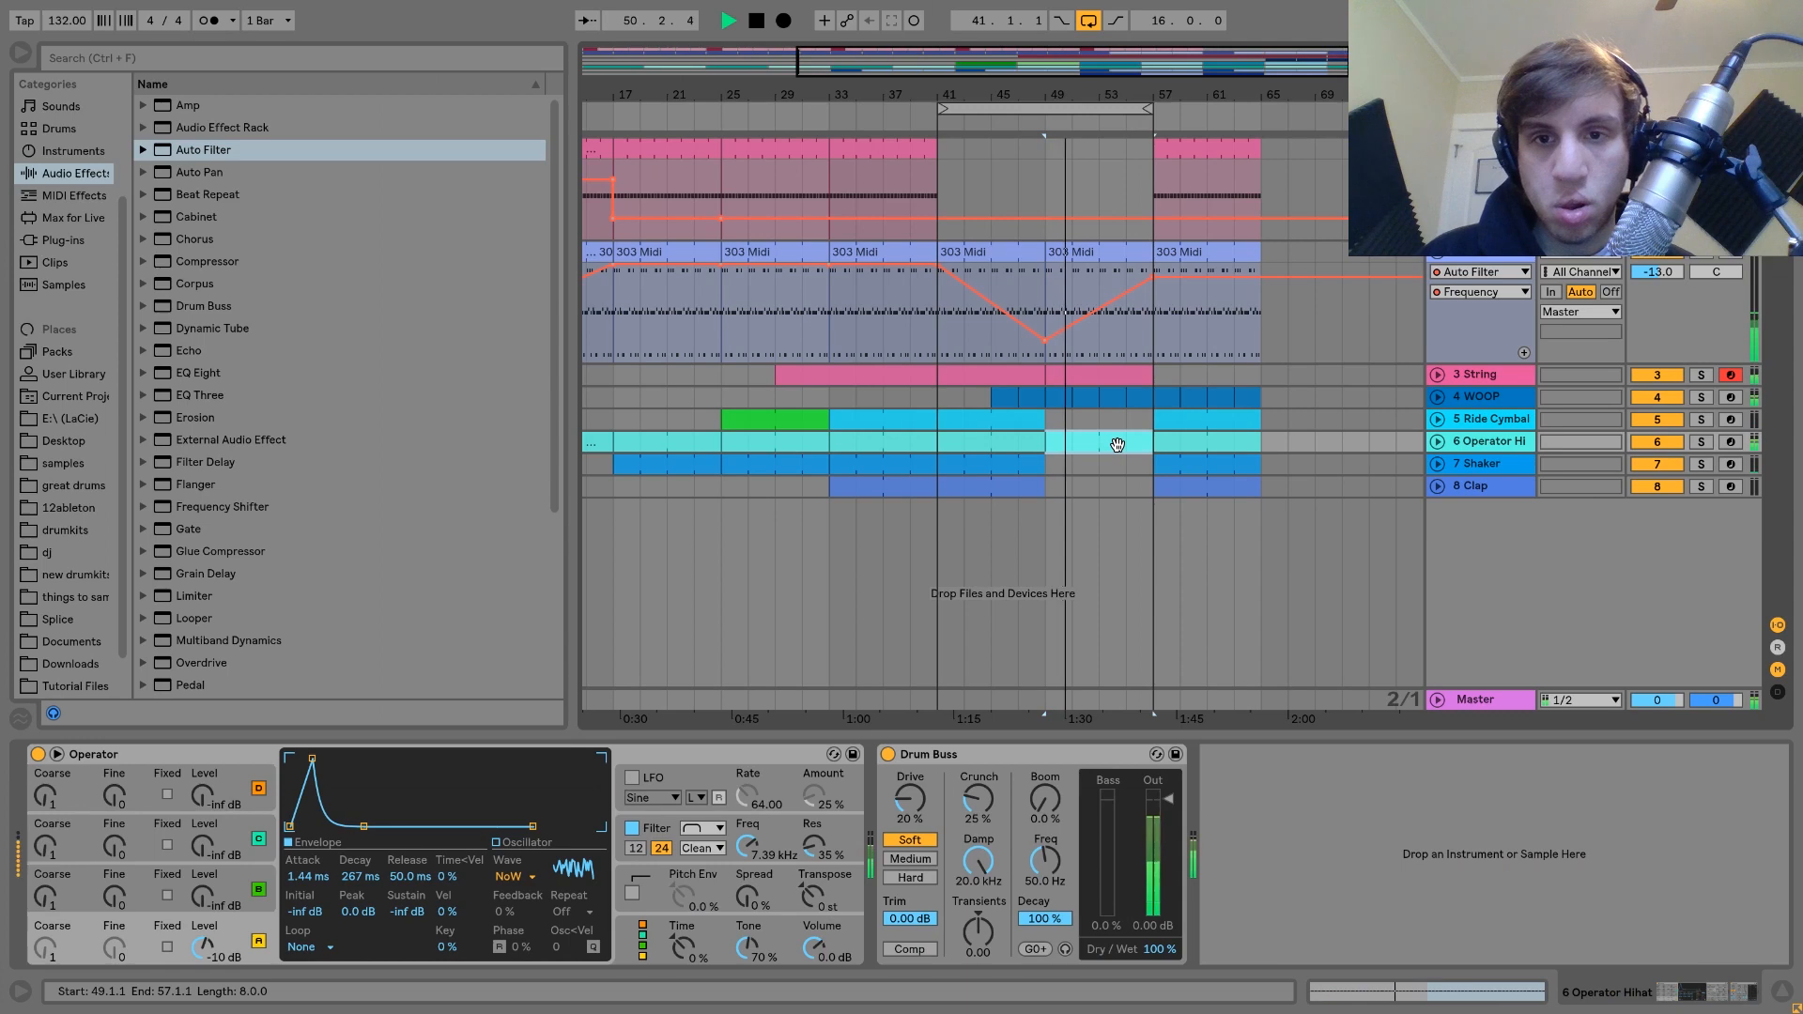
pyautogui.click(1089, 21)
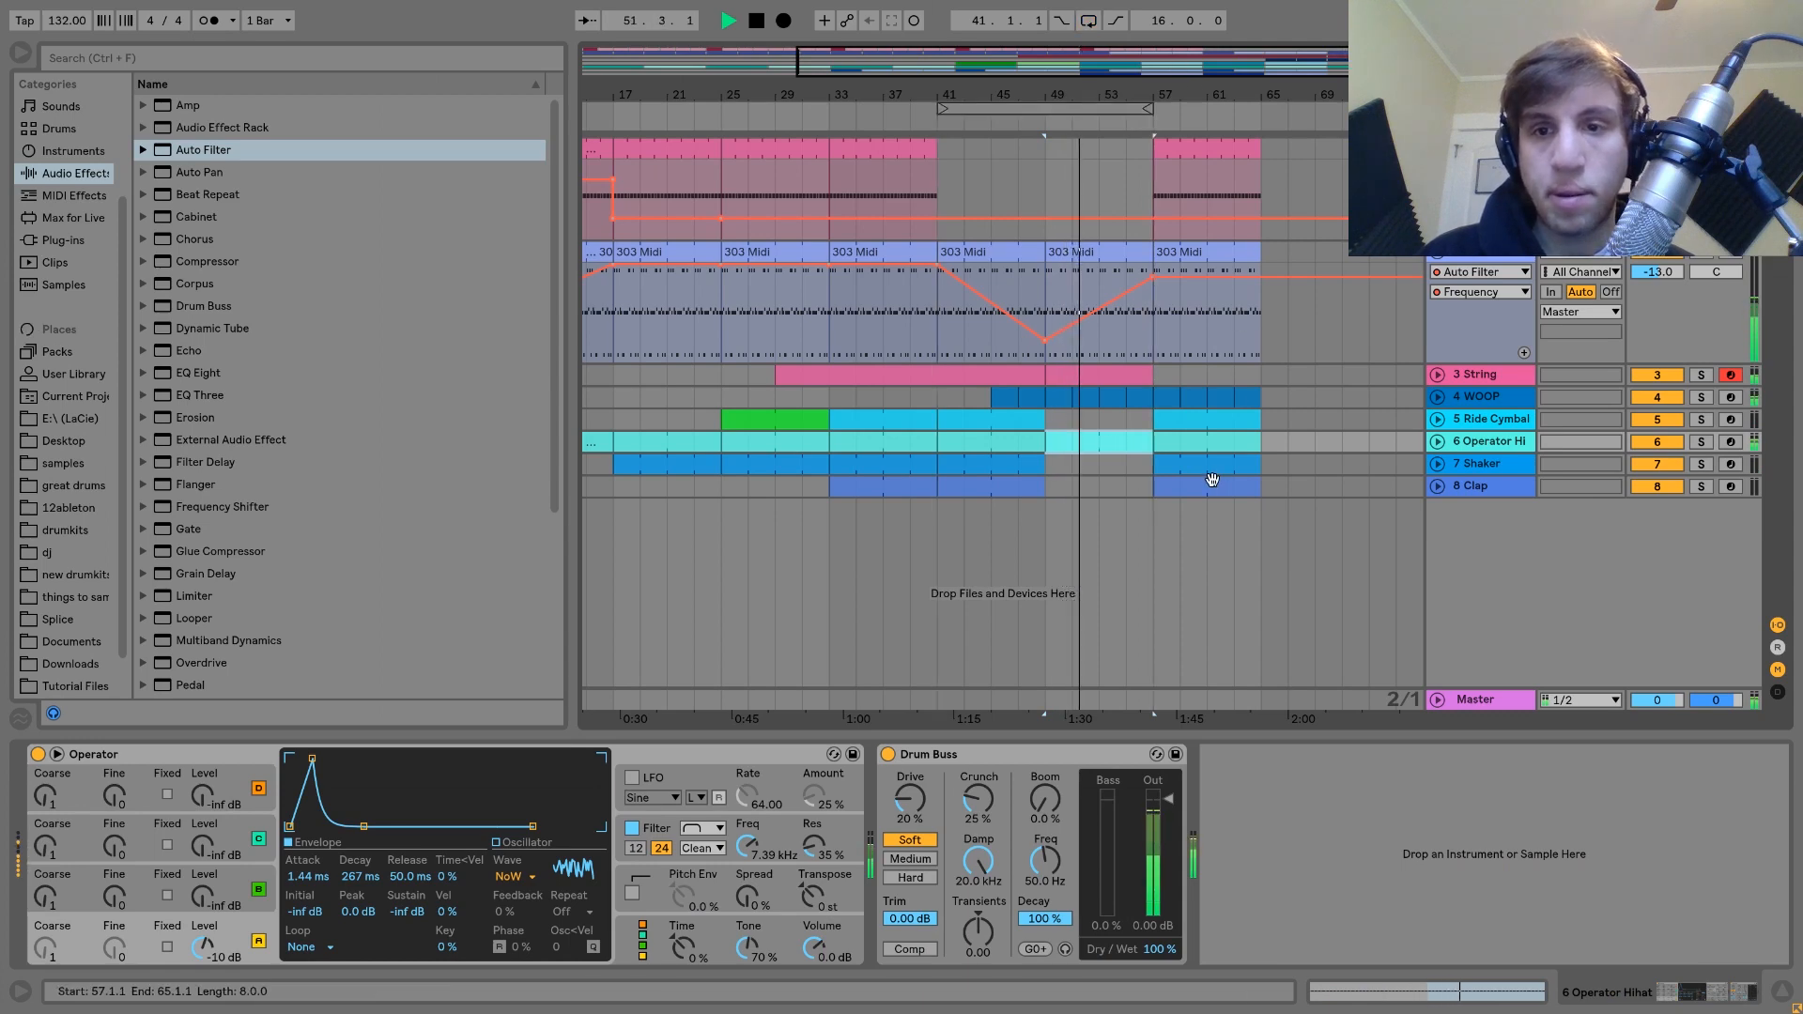
pyautogui.click(1198, 418)
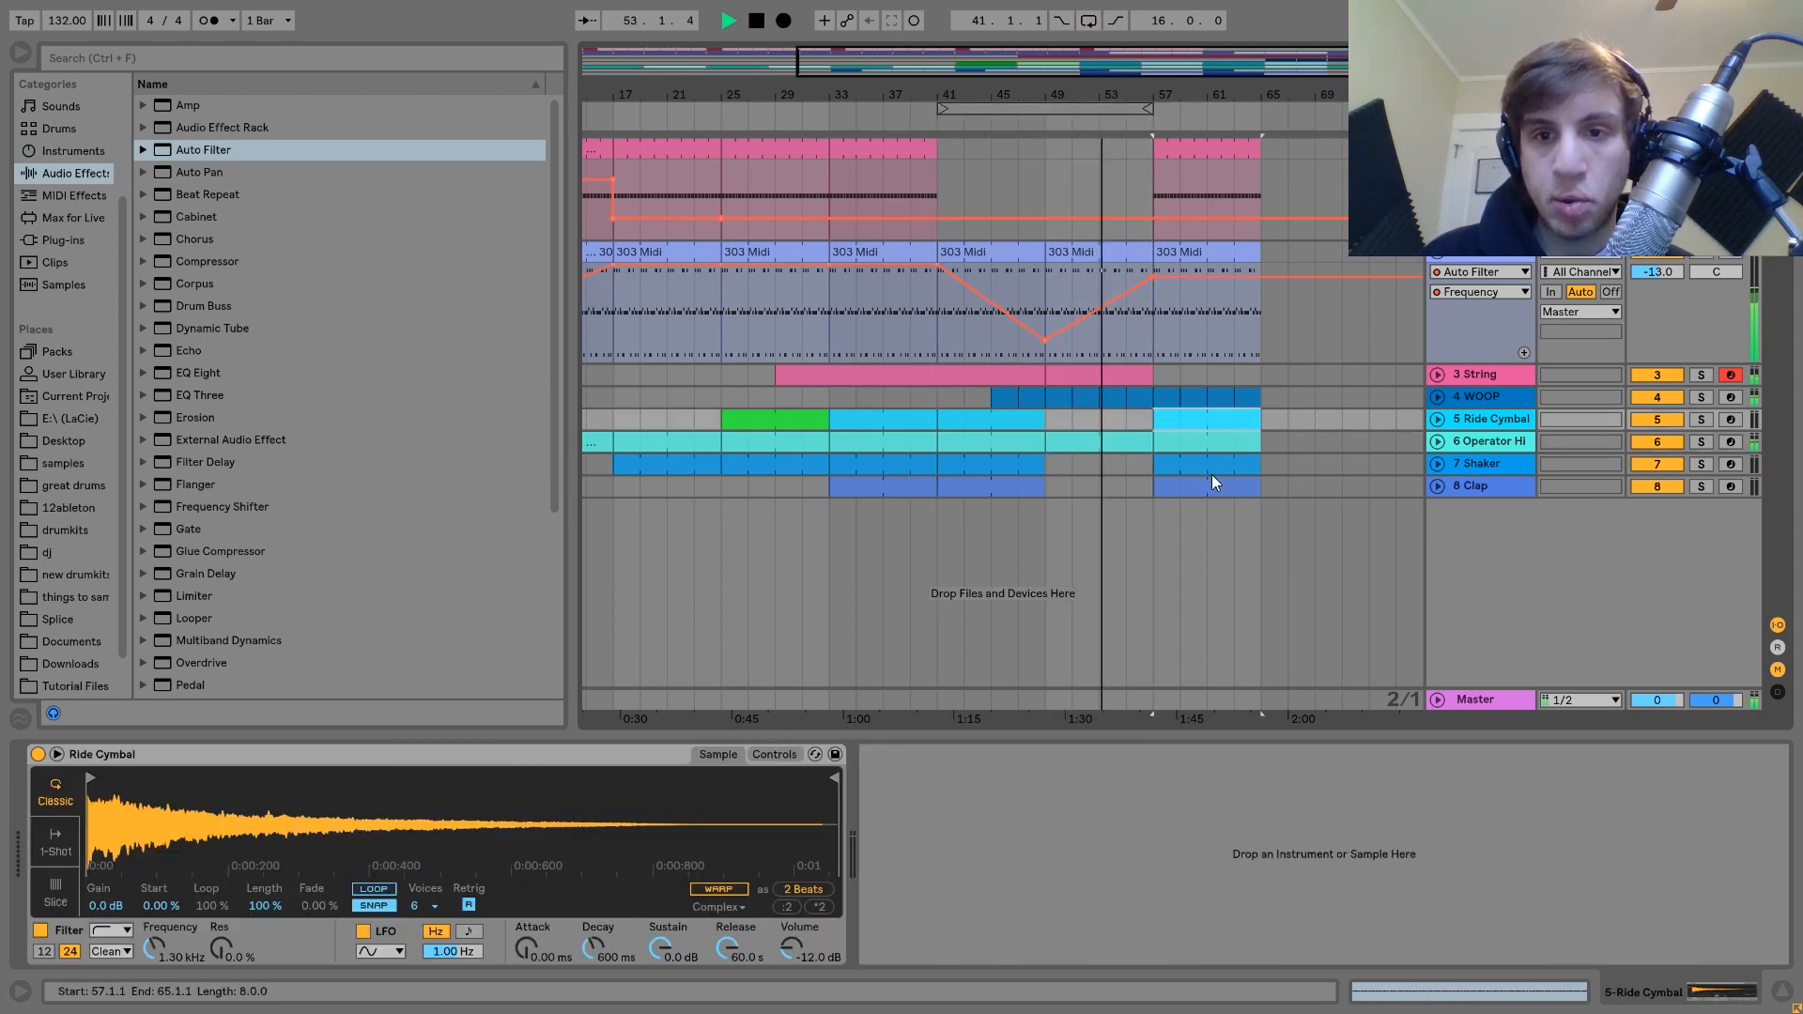
pyautogui.click(1213, 443)
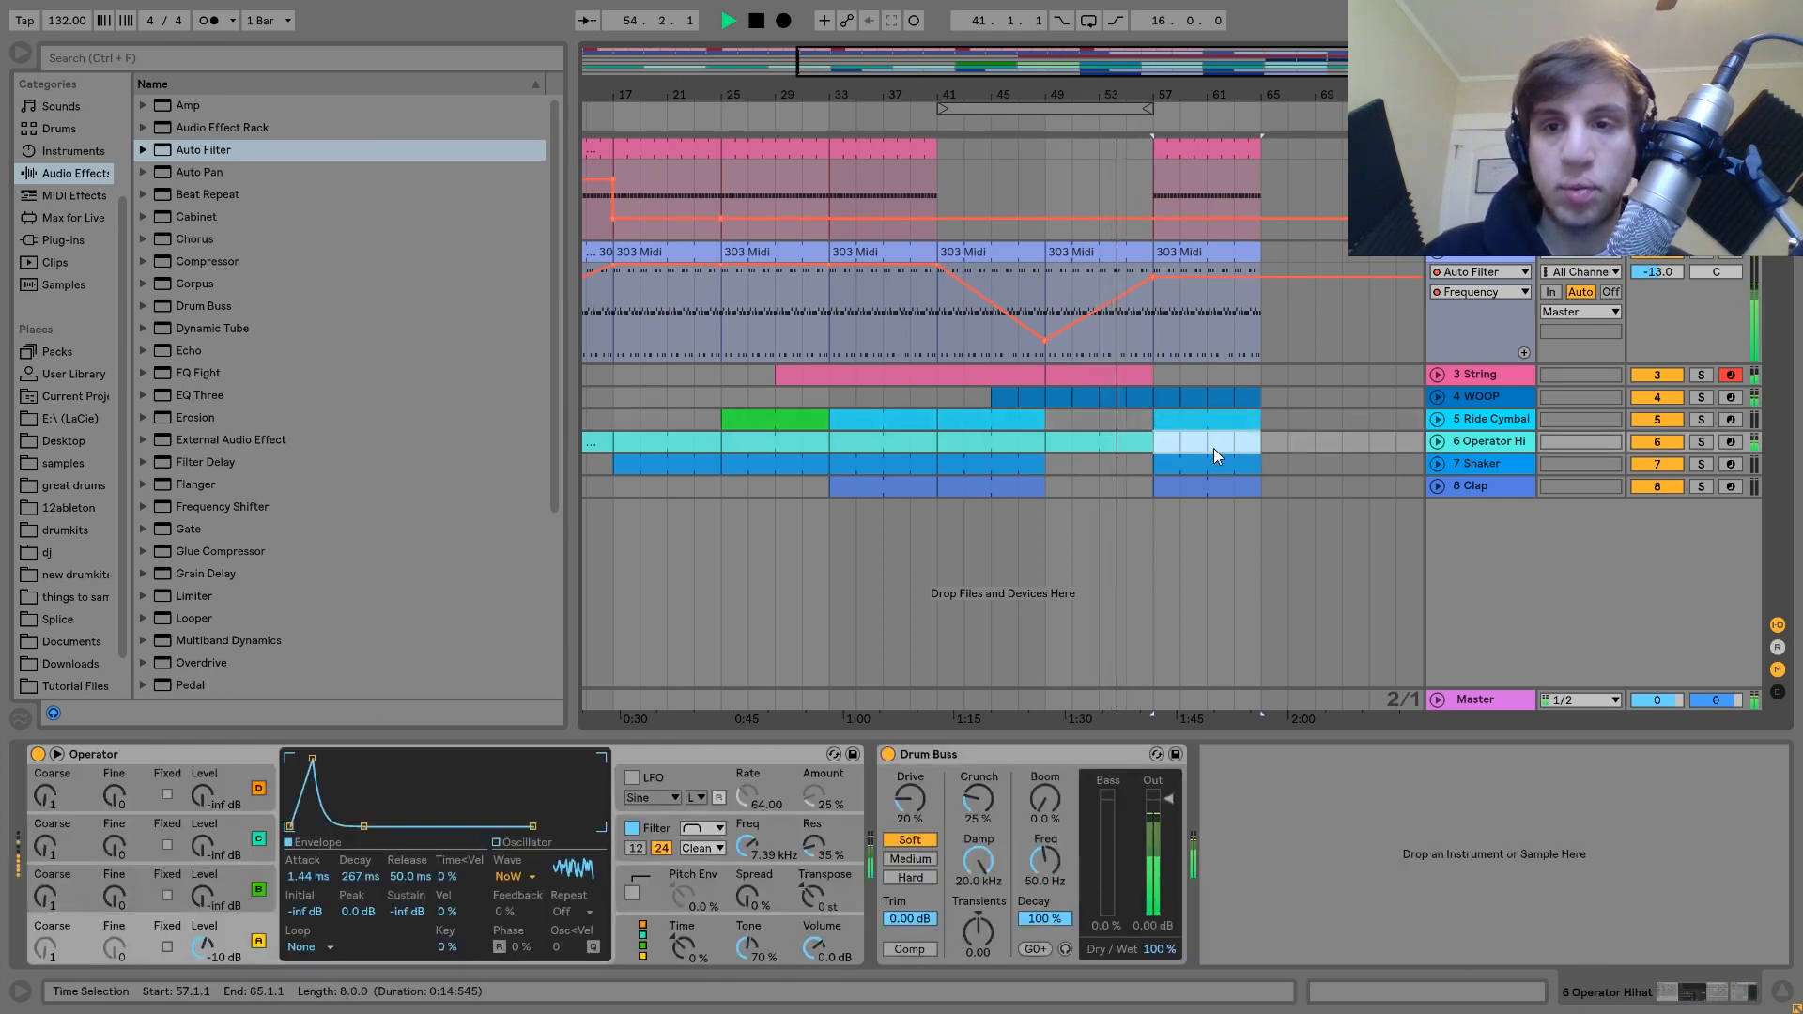
pyautogui.press('Delete')
# Step: Move the WOOP clips from bars 57 to 65 to bars 65 to 73 and stop playback
pyautogui.click(1247, 394)
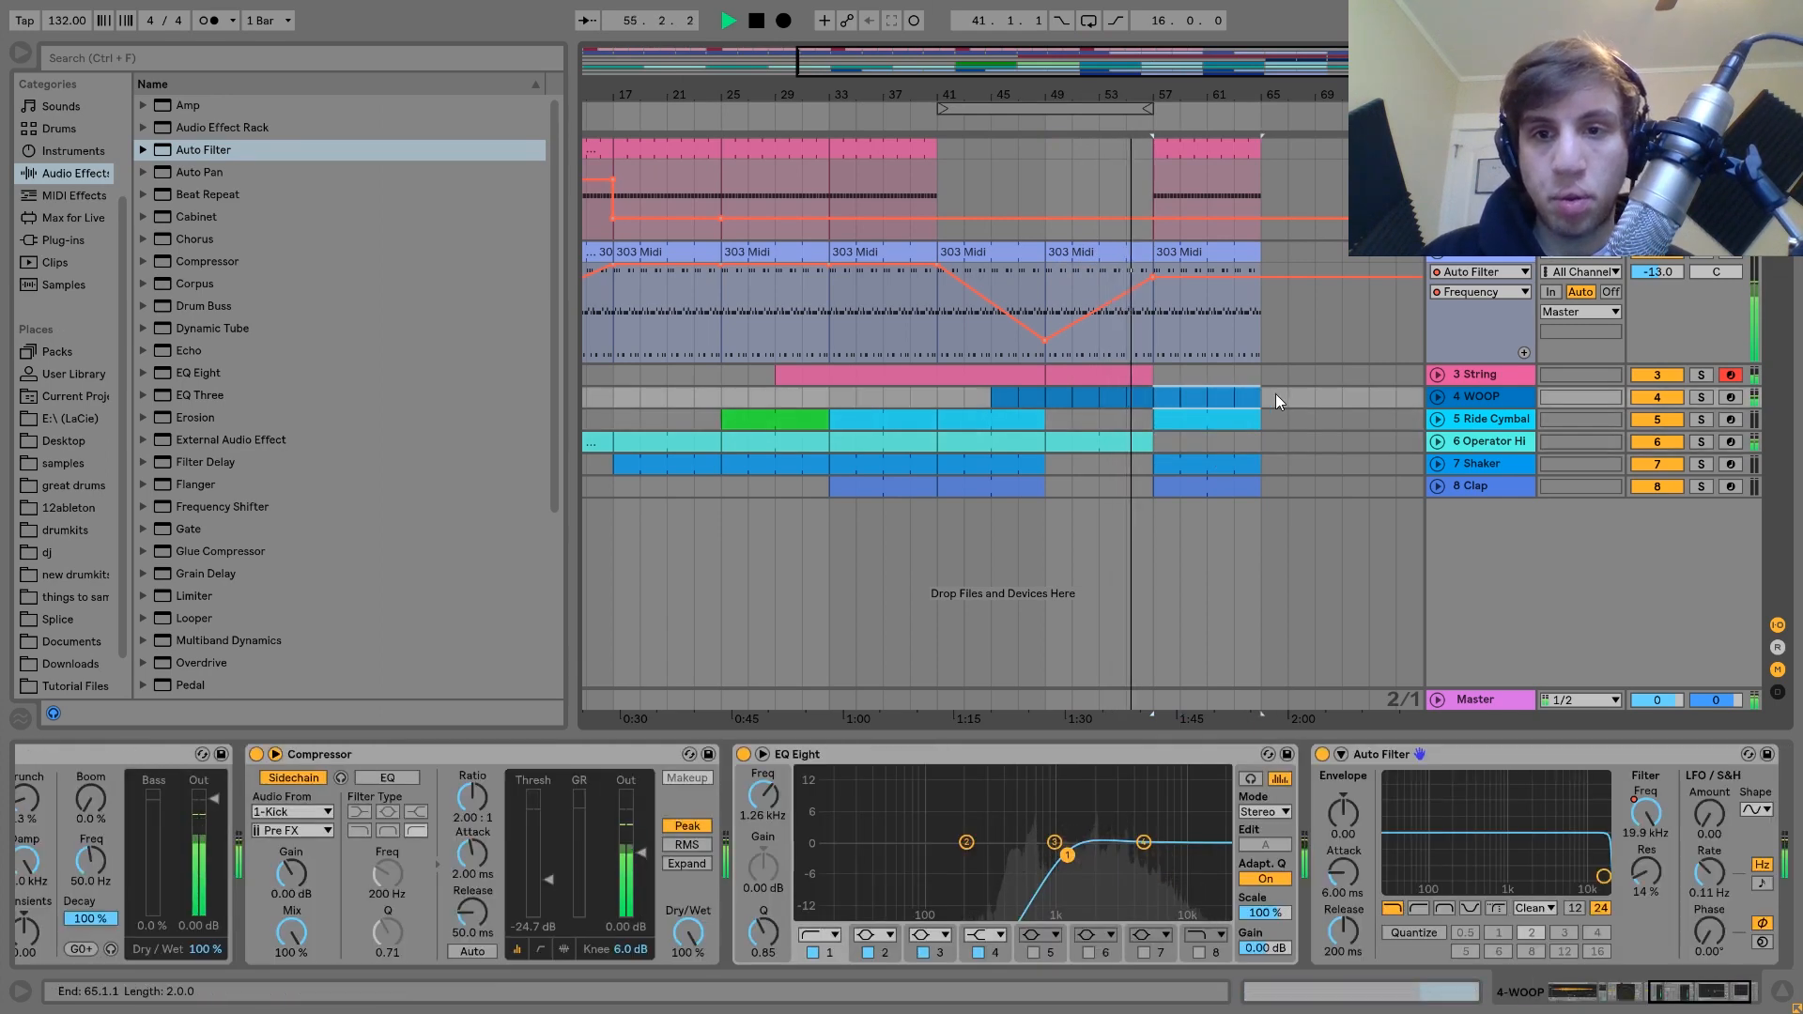
pyautogui.moveTo(1258, 392); pyautogui.dragTo(1367, 392)
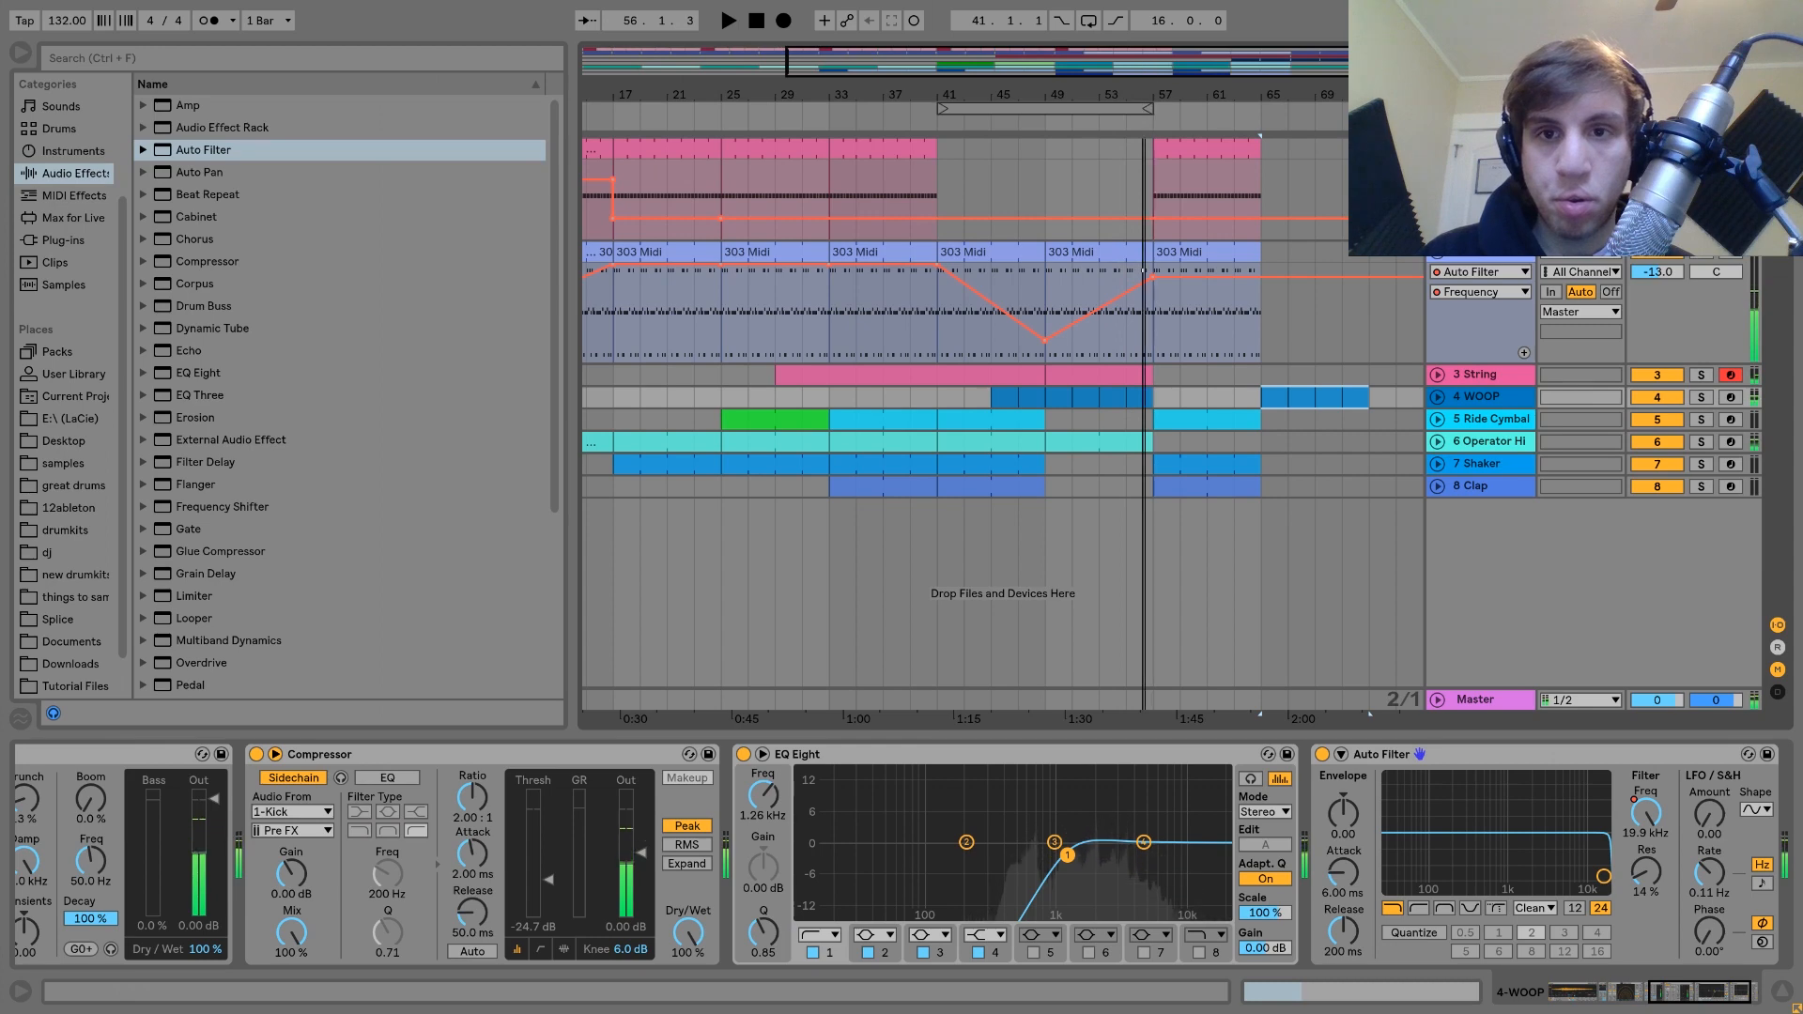
pyautogui.press('space')
# Step: Shorten the String and 303 clips before bar 57 so that both end at bar 56
pyautogui.press('+')
pyautogui.press('+')
pyautogui.moveTo(1177, 370); pyautogui.dragTo(1113, 372)
pyautogui.click(1179, 251)
pyautogui.moveTo(1180, 252); pyautogui.dragTo(1122, 252)
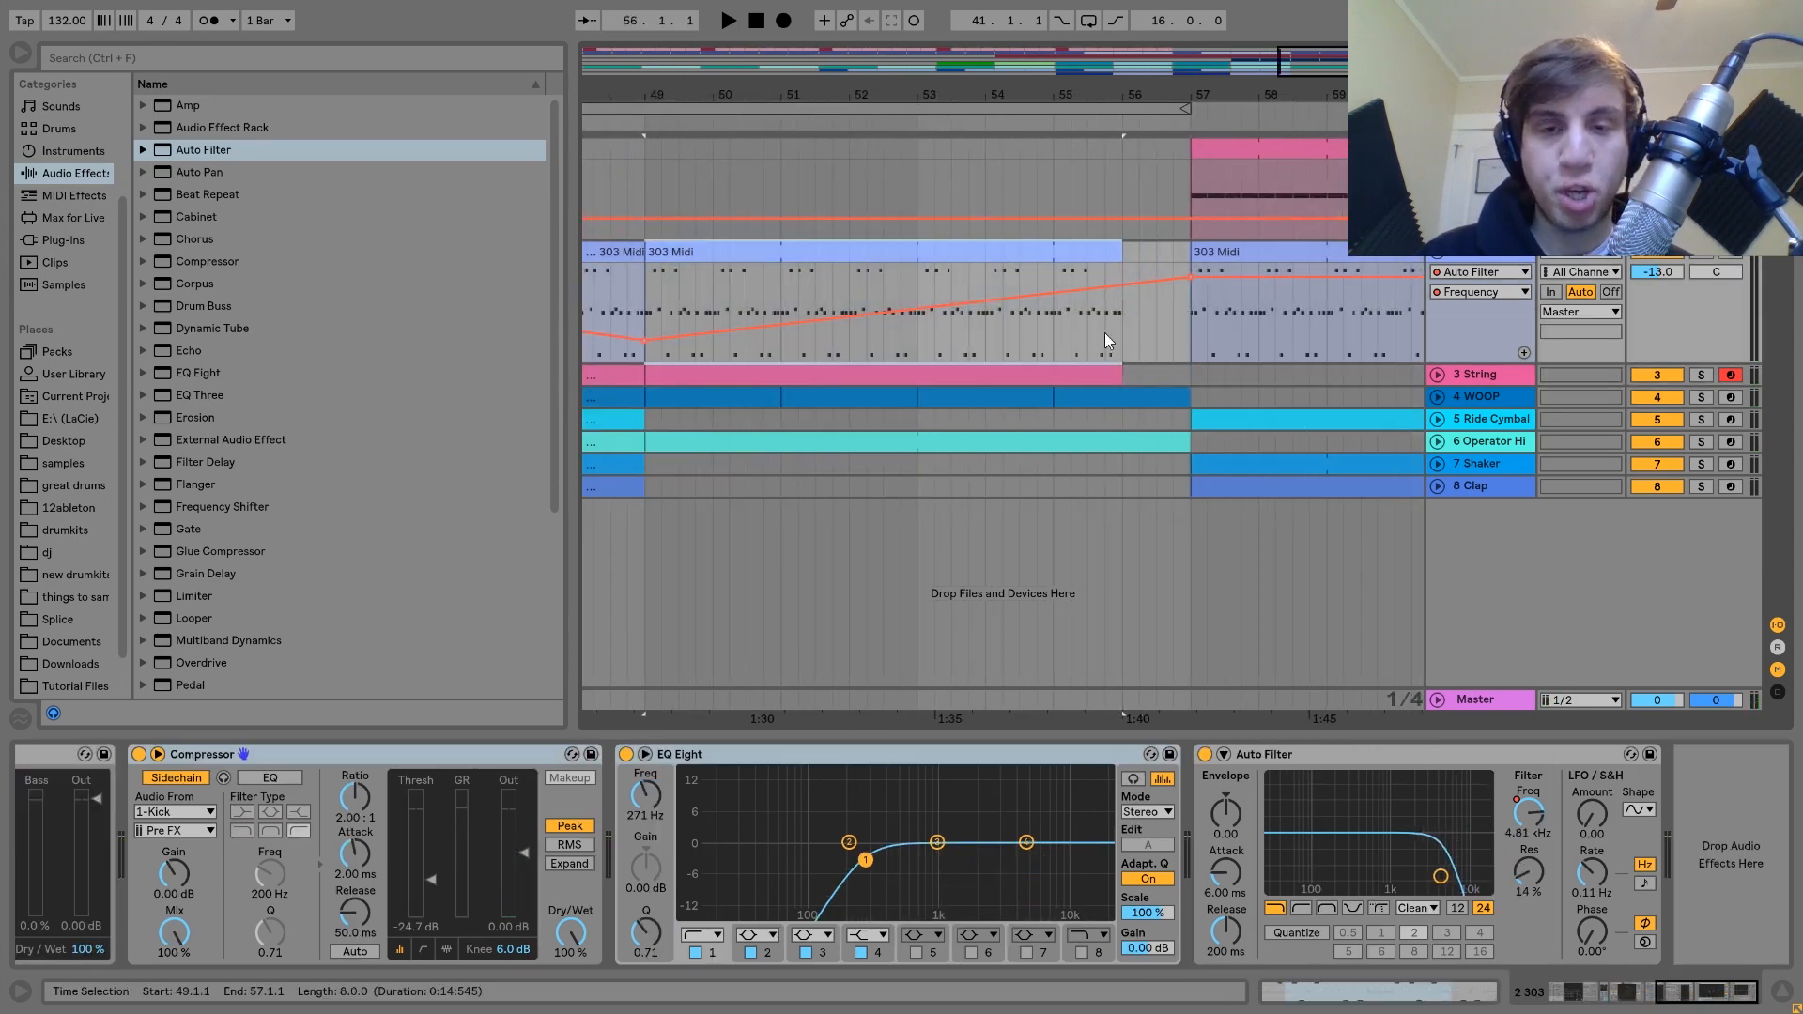
# Step: Play the transition into bar 57 and shorten the Operator Hihat clip to end at bar 56
pyautogui.click(1066, 342)
pyautogui.press('space')
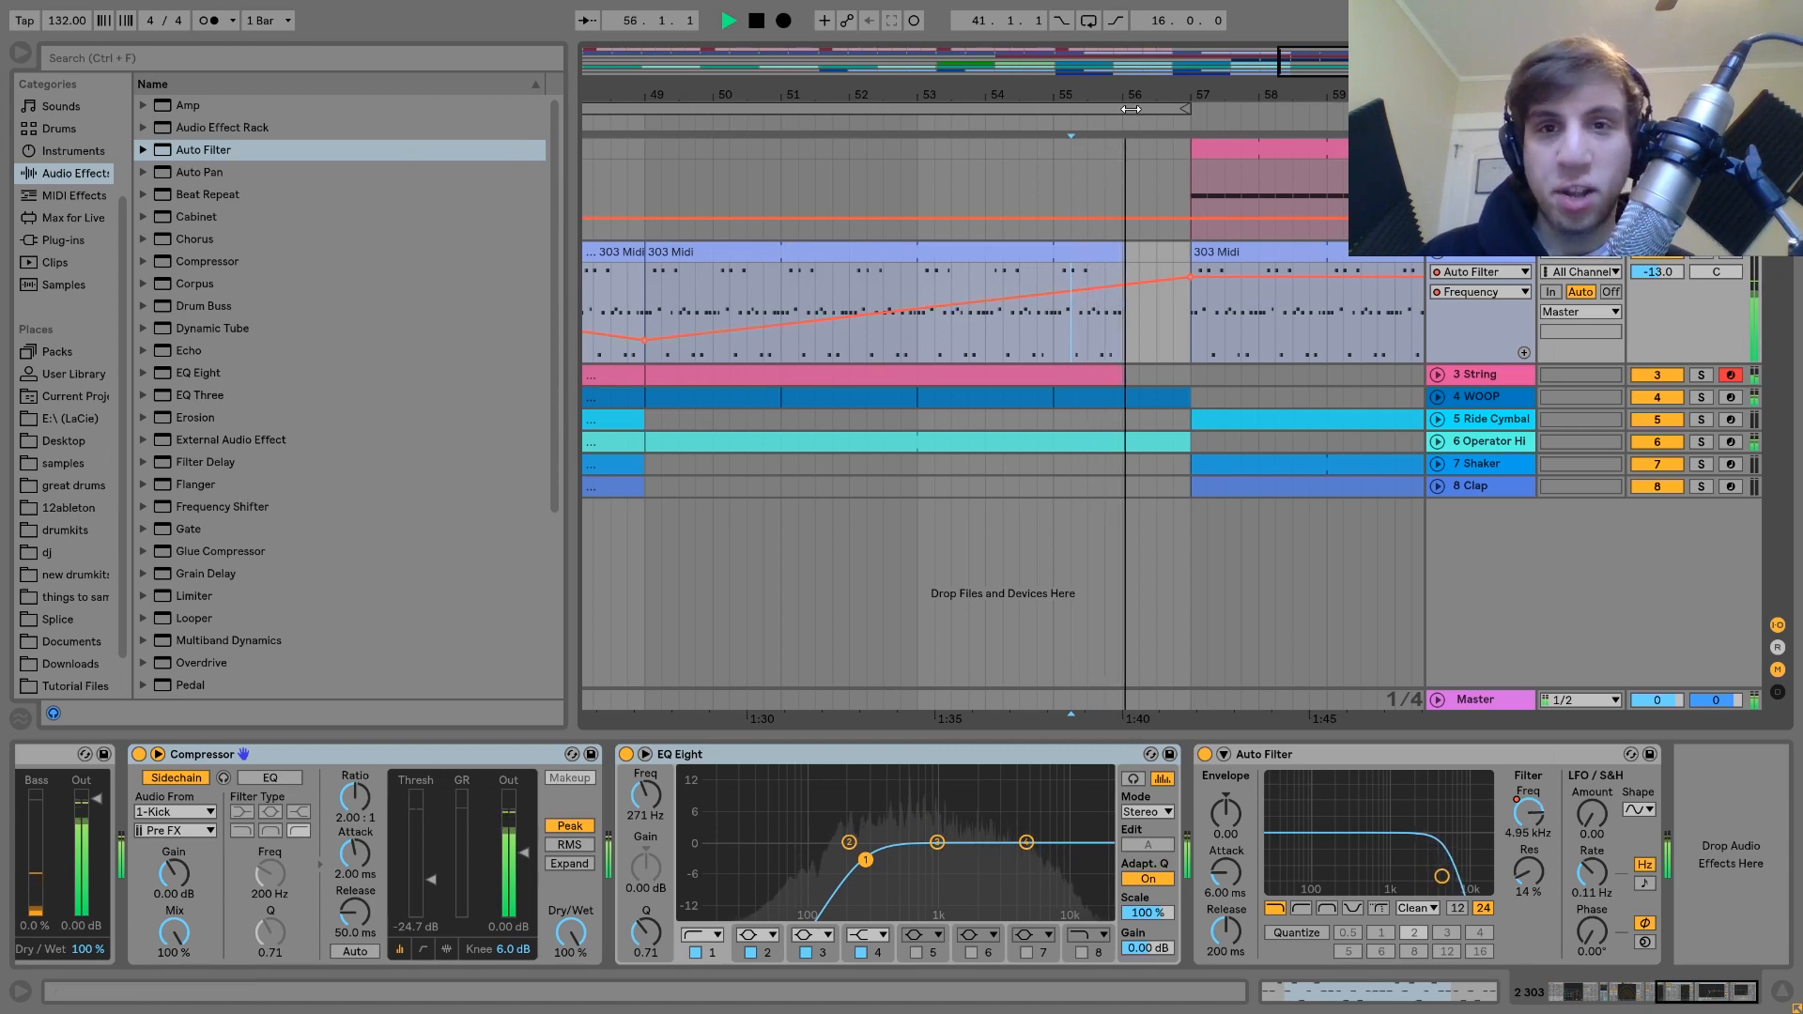
pyautogui.press('-')
pyautogui.press('-')
pyautogui.press('+')
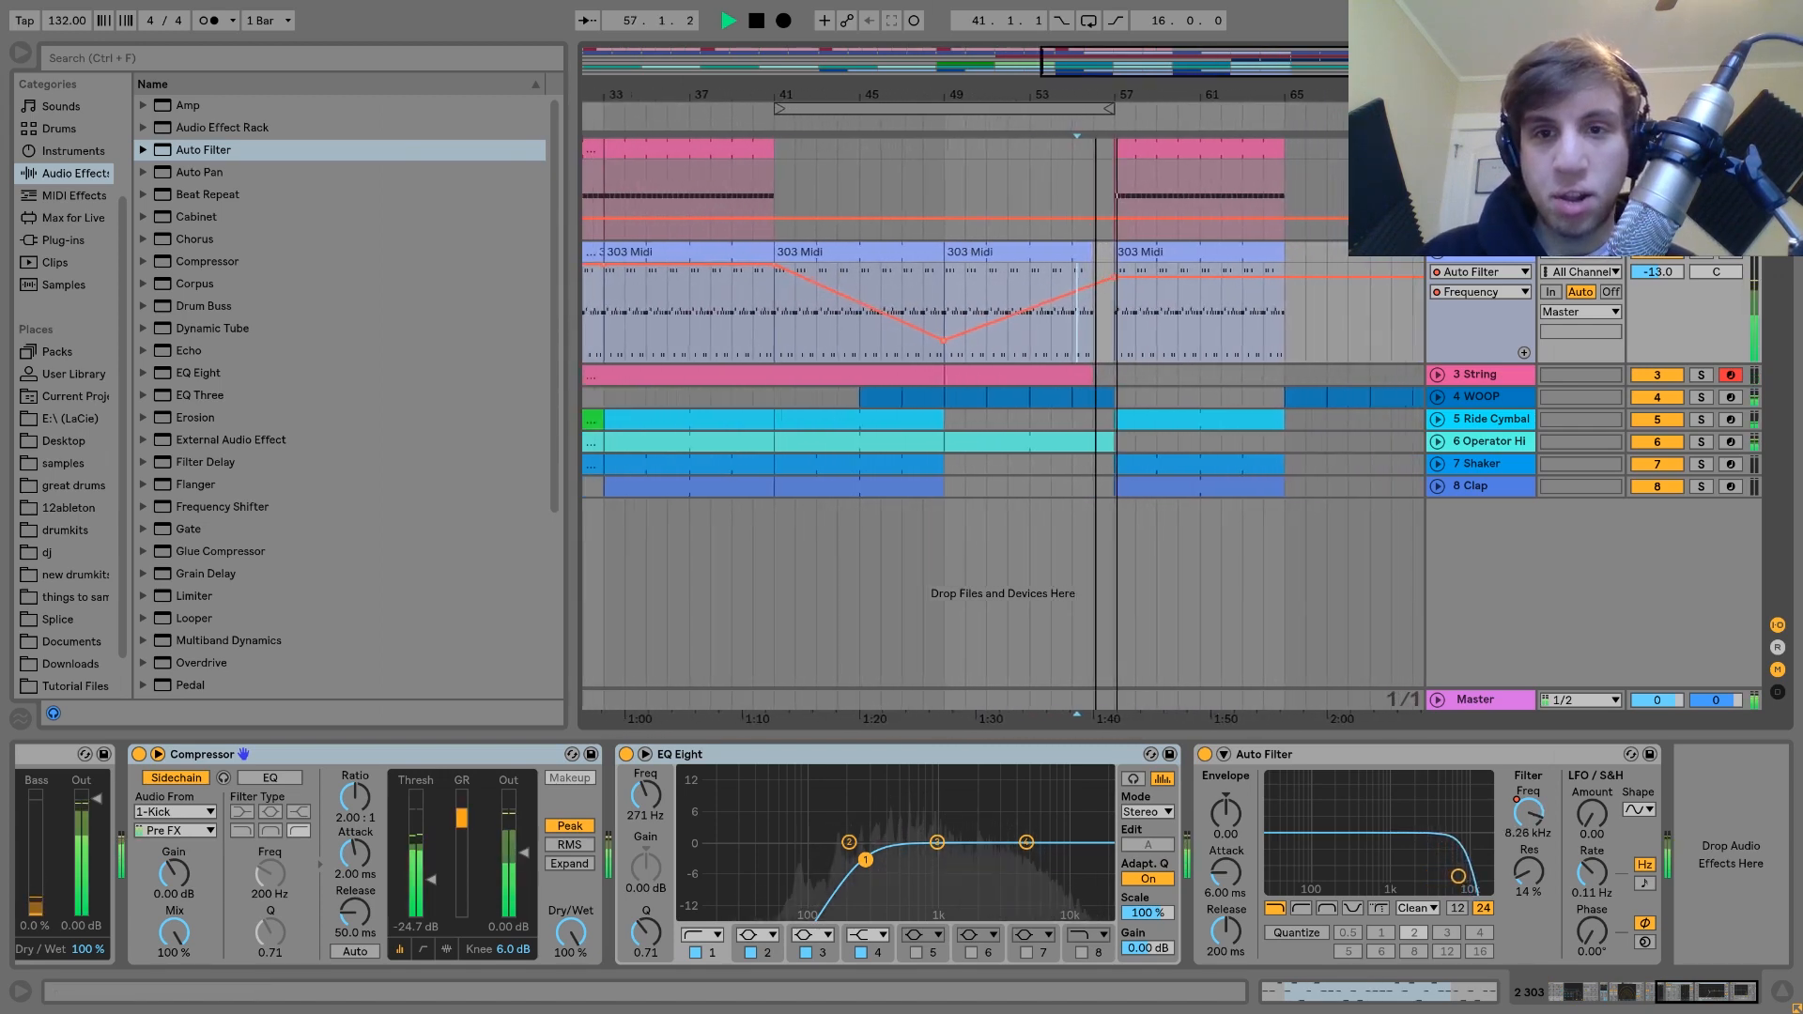
pyautogui.press('space')
pyautogui.moveTo(1115, 452); pyautogui.dragTo(1091, 445)
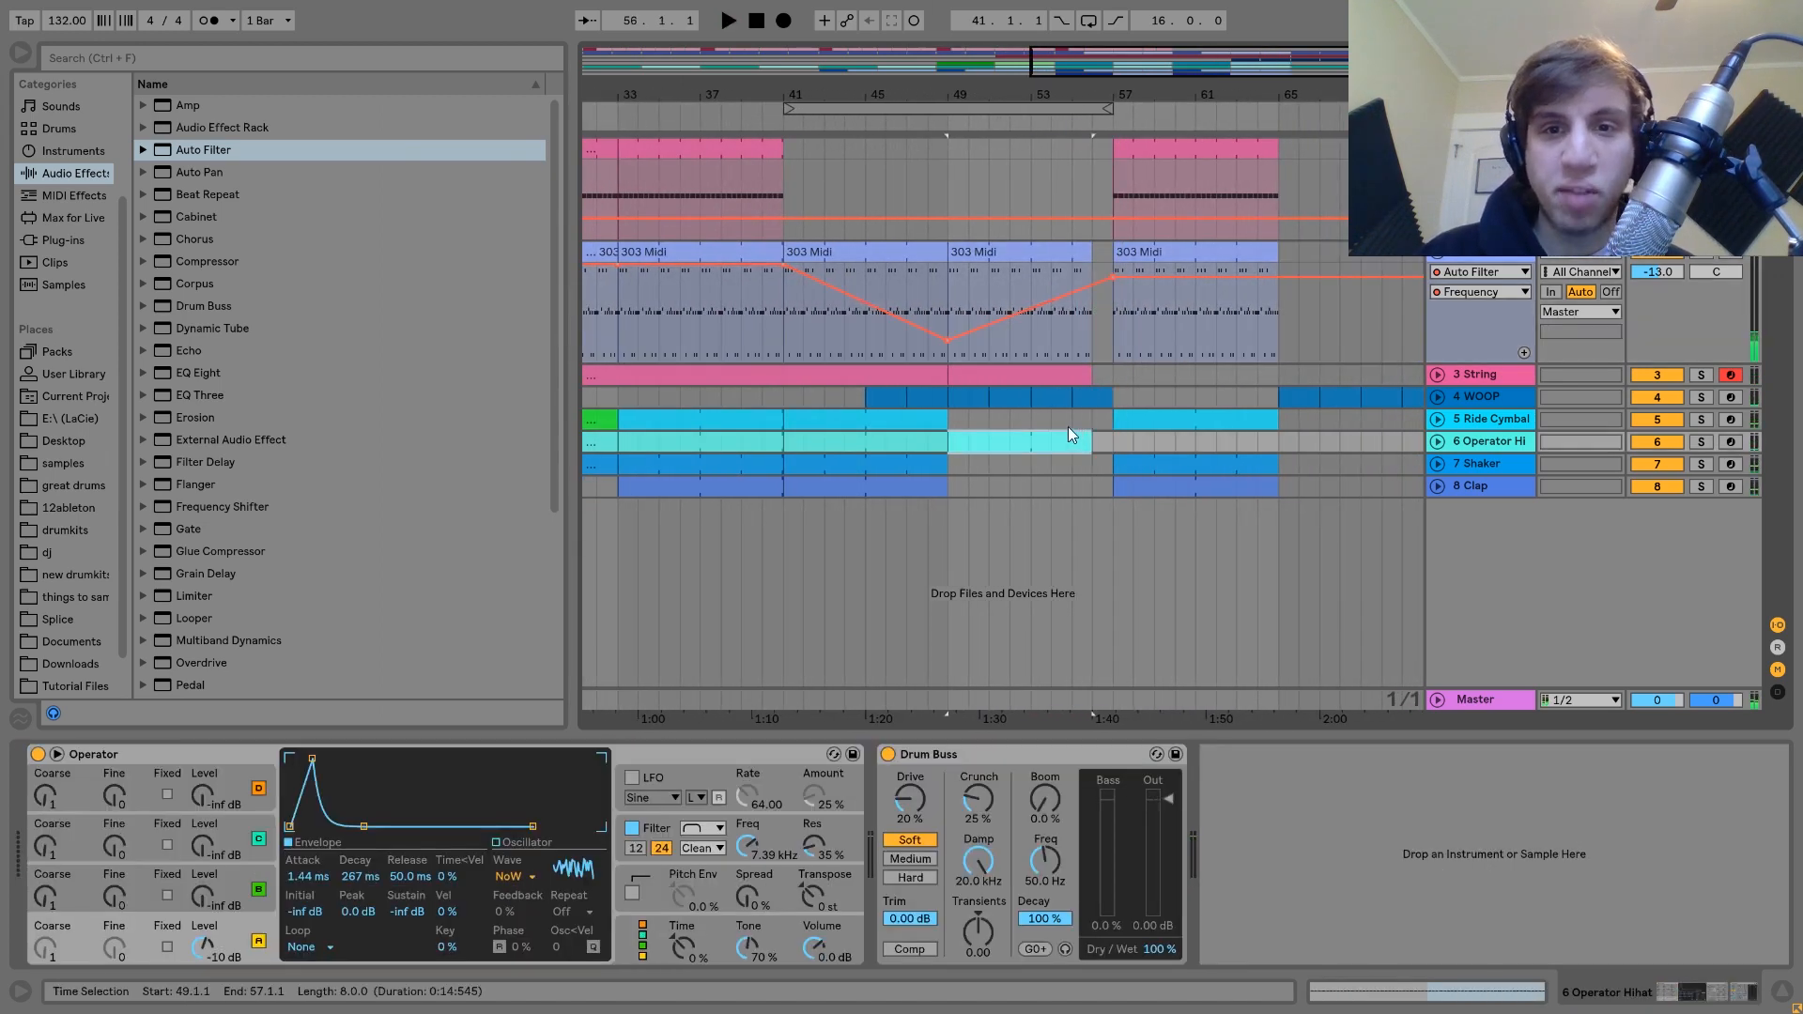
# Step: Replay the end of the breakdown and add an Echo to the Operator Hihat track
pyautogui.click(1052, 421)
pyautogui.press('space')
pyautogui.click(1474, 443)
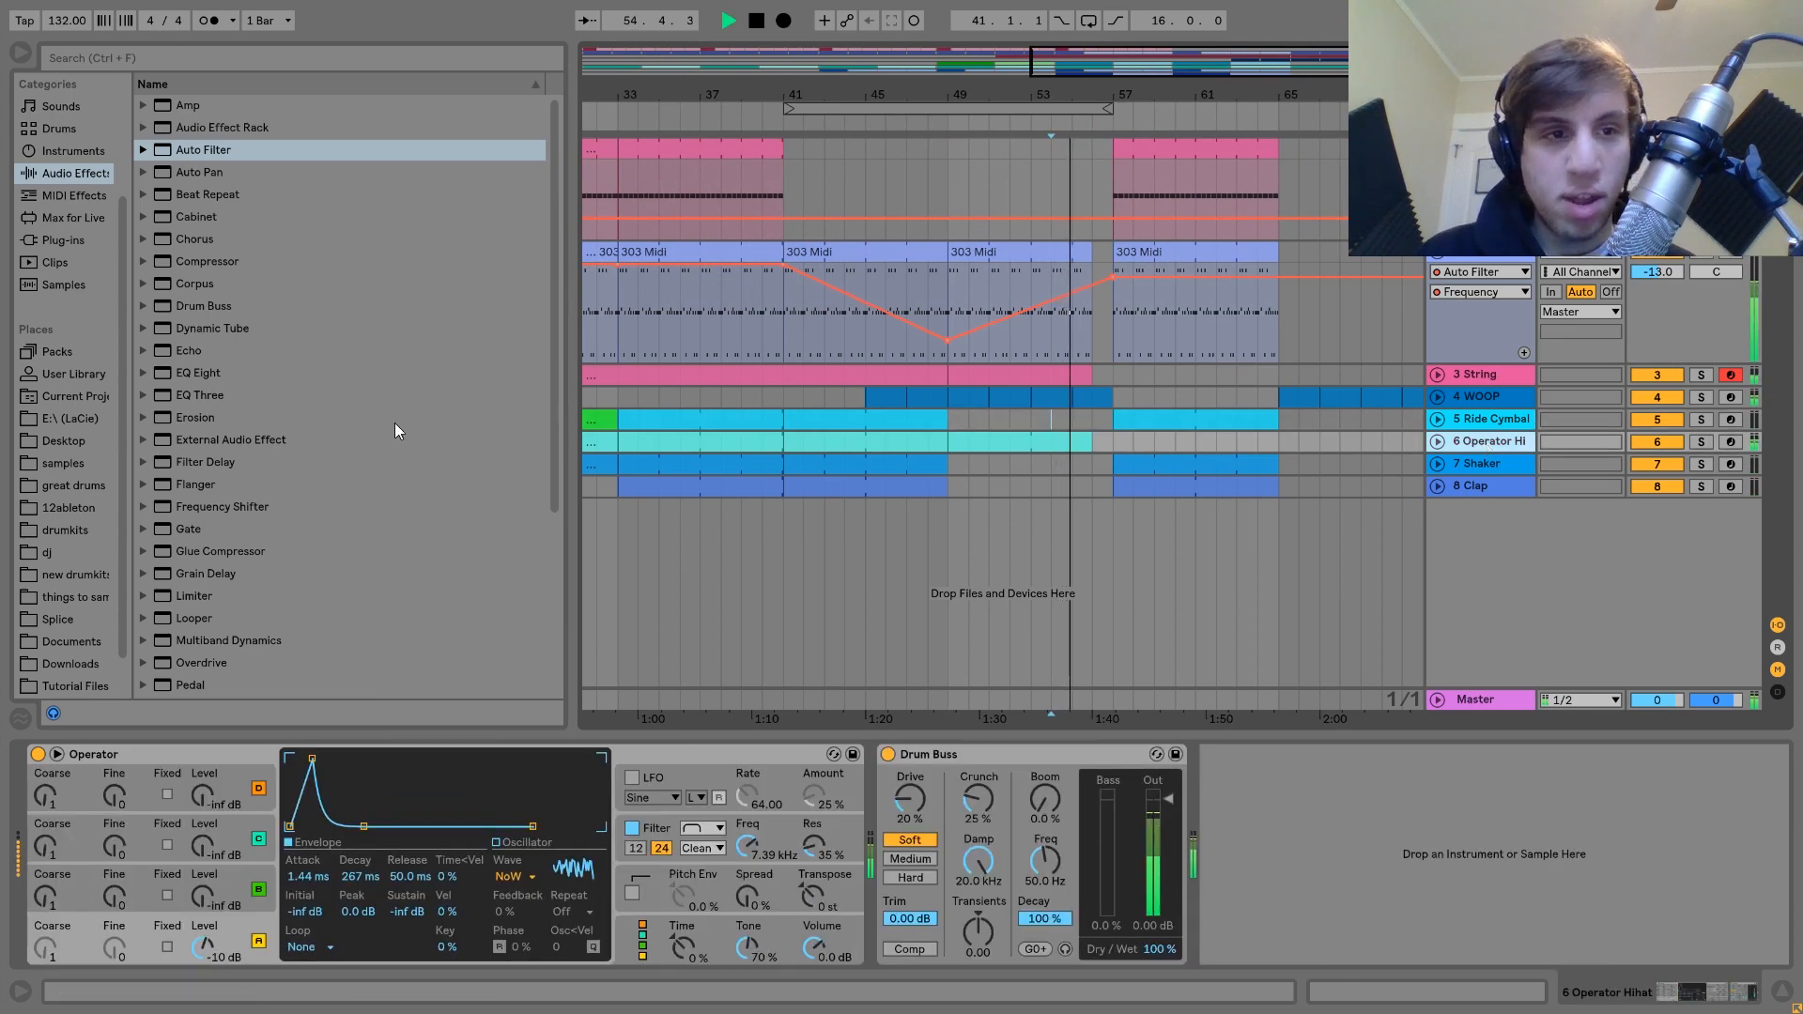
pyautogui.doubleClick(188, 349)
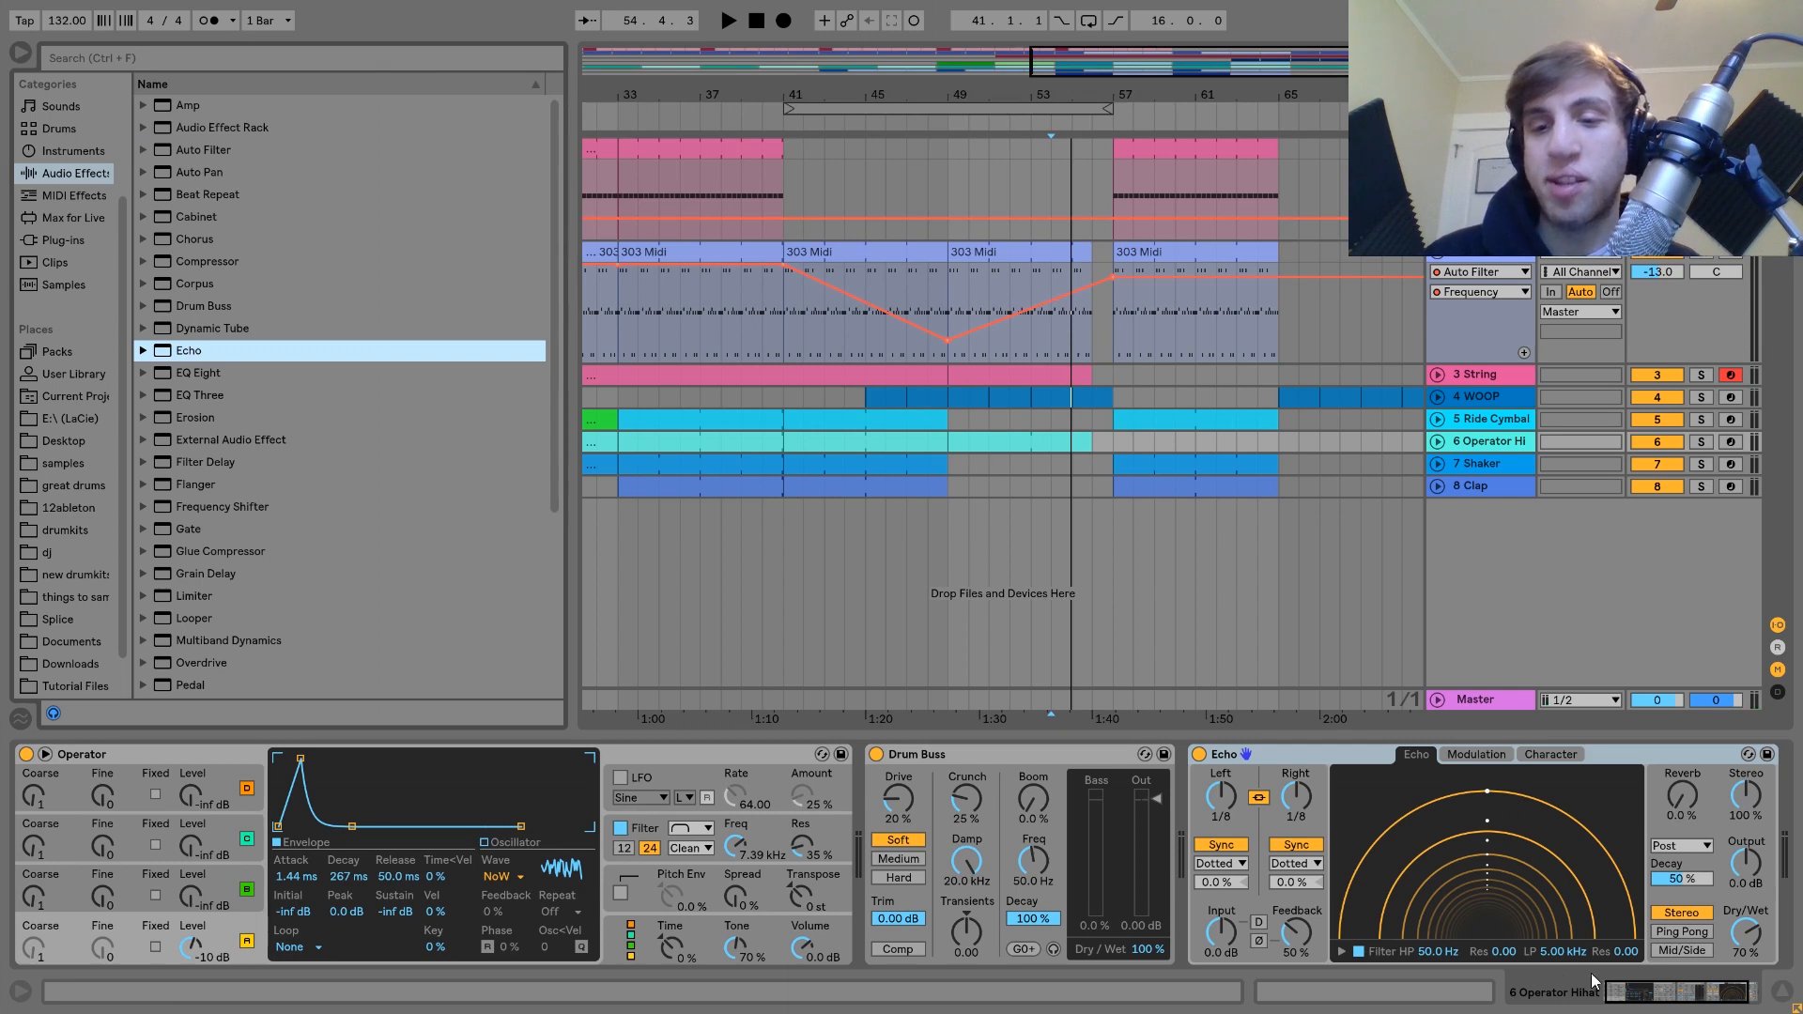
# Step: Automate the Operator Hihat Echo's Dry/Wet to rise from 0 % at bar 53 to about 76 % at bar 57, and play it
pyautogui.rightClick(1743, 943)
pyautogui.click(1609, 828)
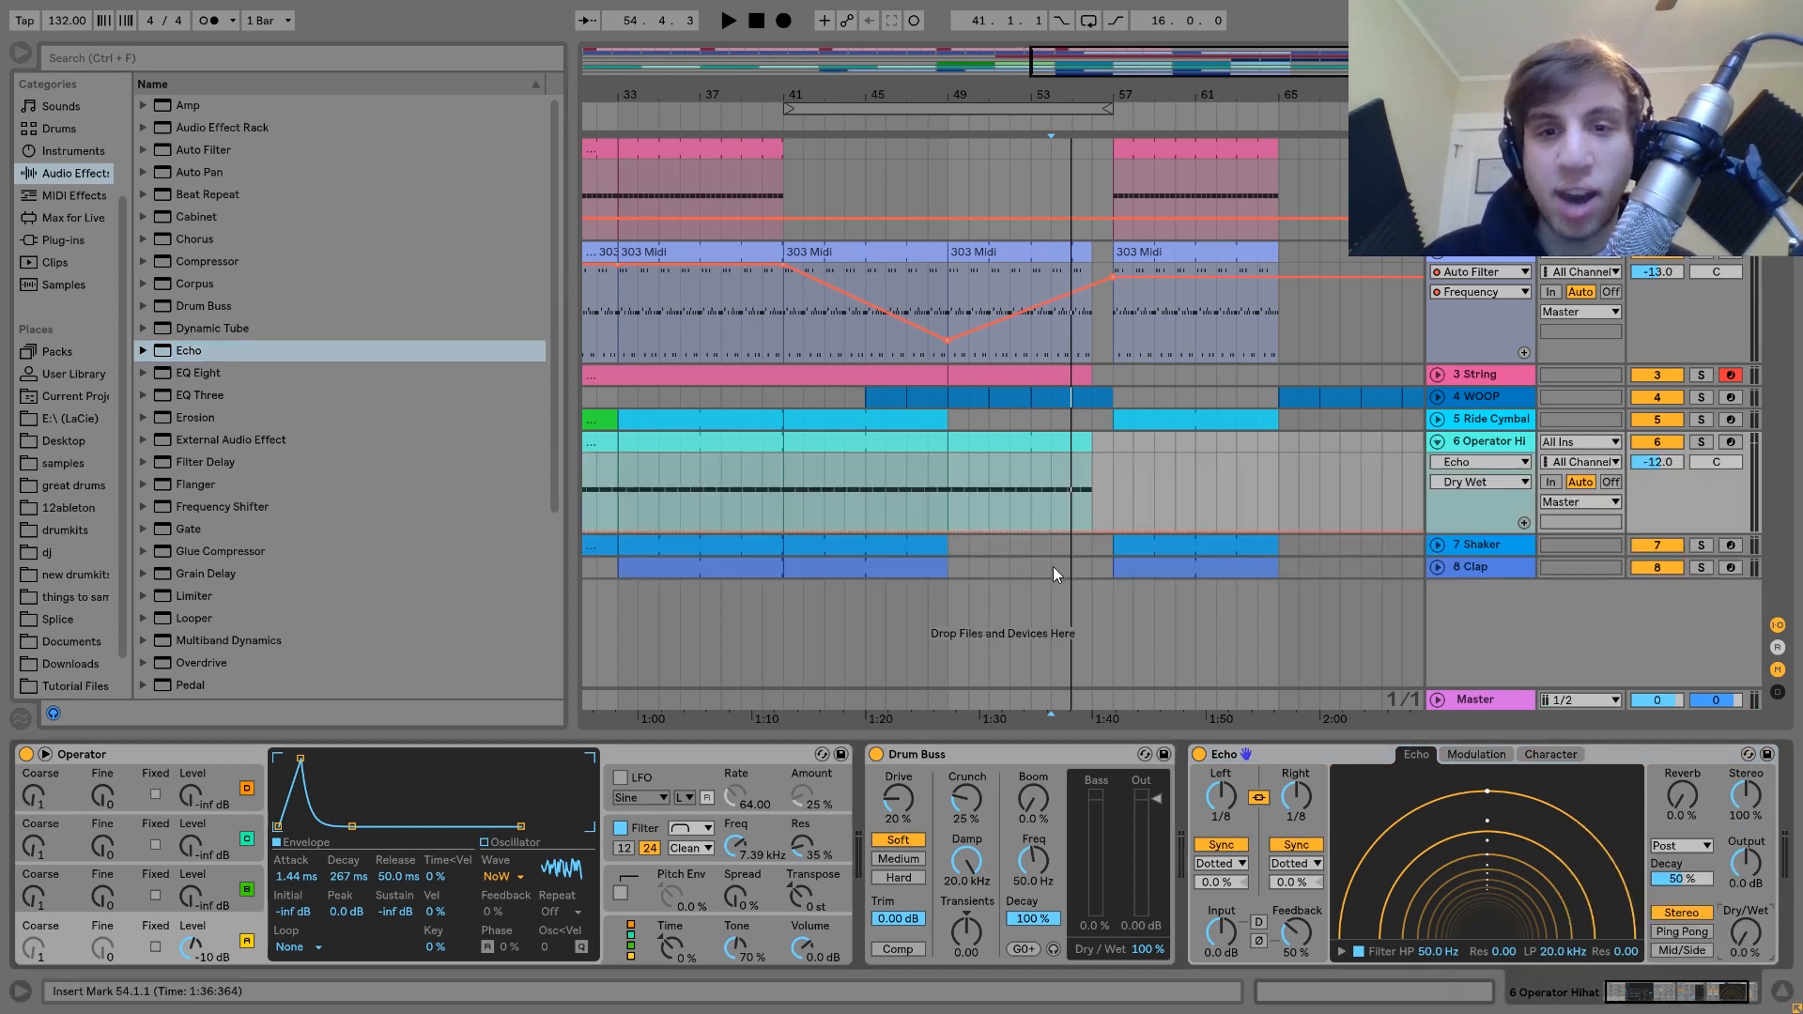
pyautogui.click(1034, 531)
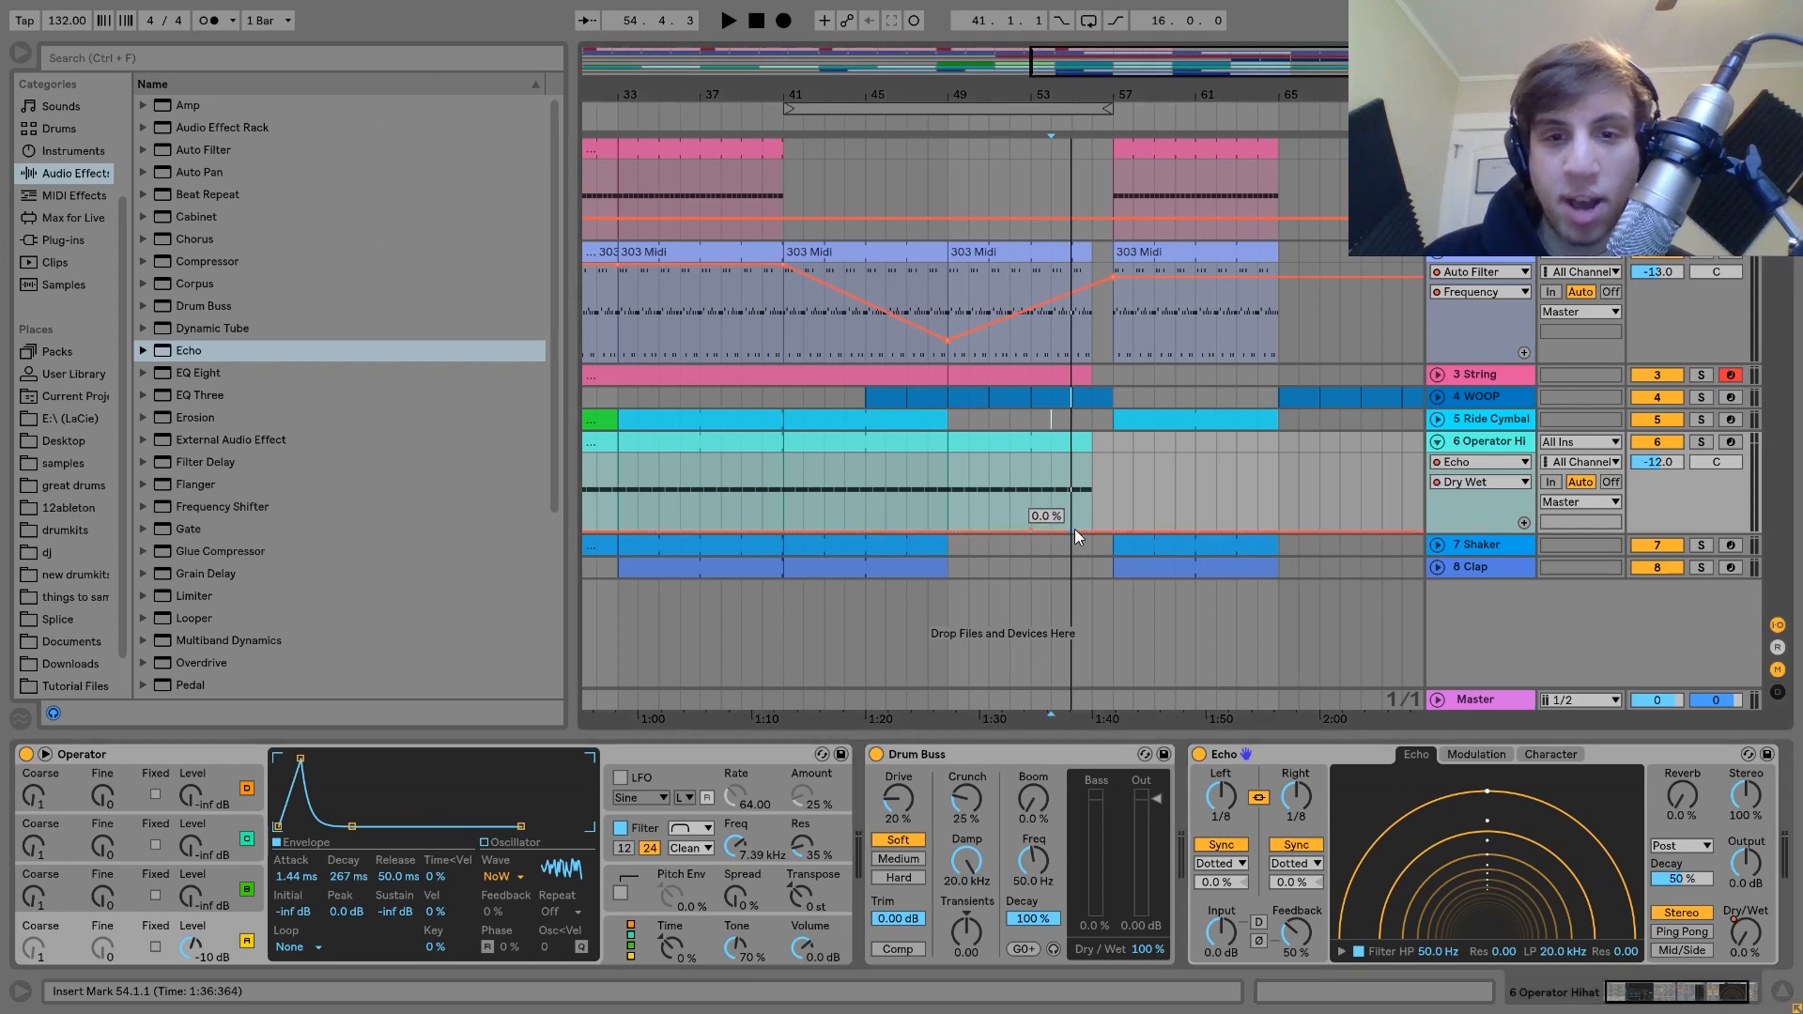
pyautogui.moveTo(1091, 530); pyautogui.dragTo(1112, 476)
pyautogui.press('space')
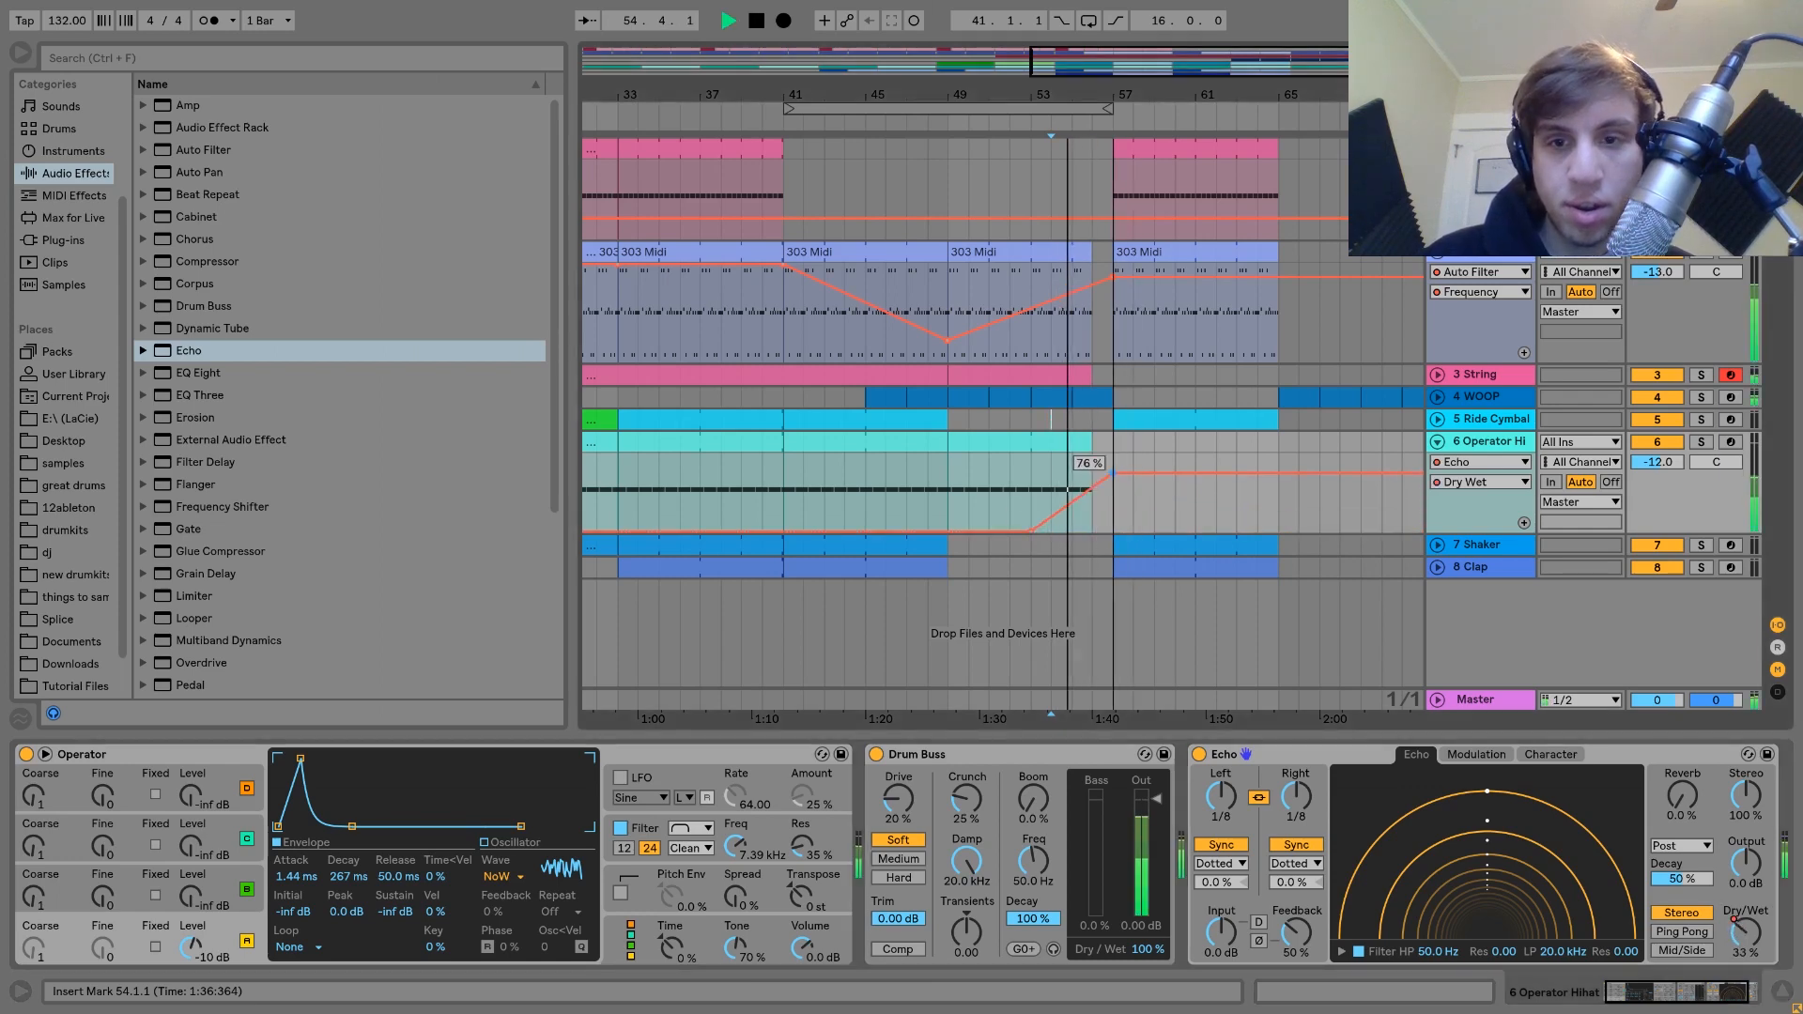
# Step: Automate the Echo's Feedback to rise from 50 % at bar 53 until bar 57, then fall to zero at about bar 62
pyautogui.click(1296, 931)
pyautogui.click(1035, 507)
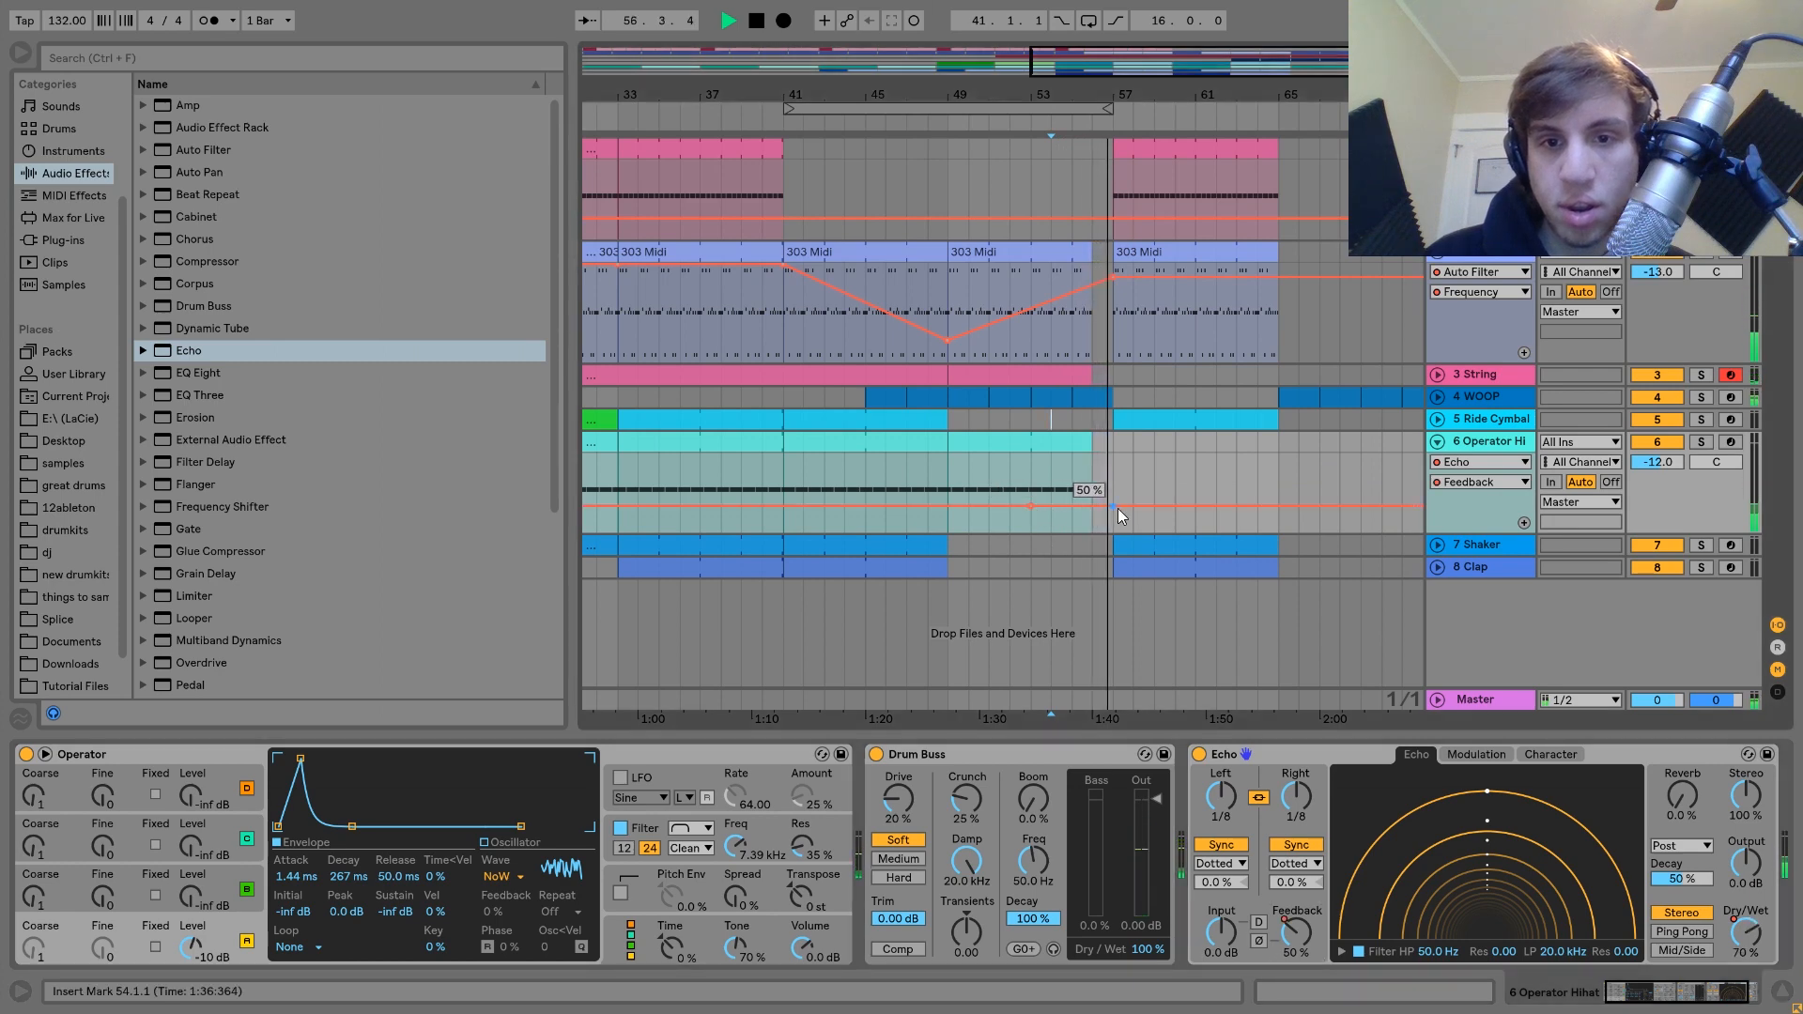
pyautogui.moveTo(1117, 508)
pyautogui.mouseDown()
pyautogui.moveTo(1112, 462)
pyautogui.moveTo(1113, 480)
pyautogui.mouseUp()
pyautogui.press('space')
pyautogui.press('space')
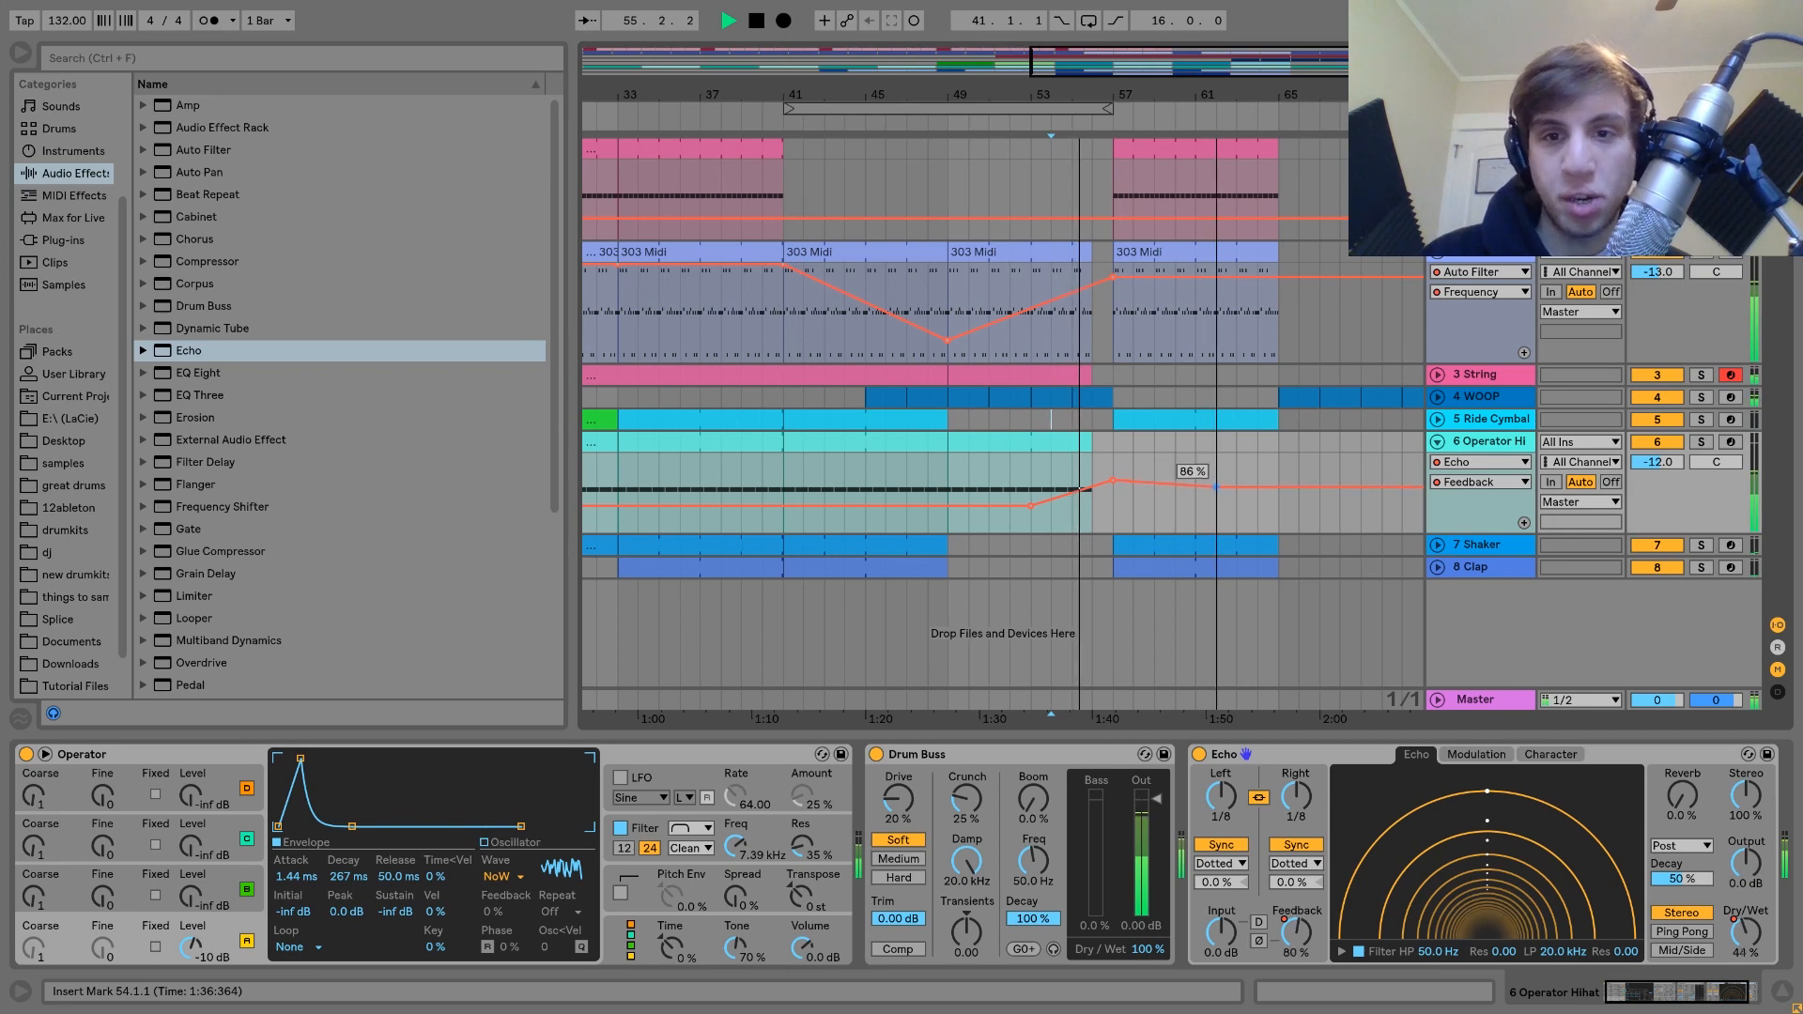
pyautogui.moveTo(1218, 477); pyautogui.dragTo(1219, 530)
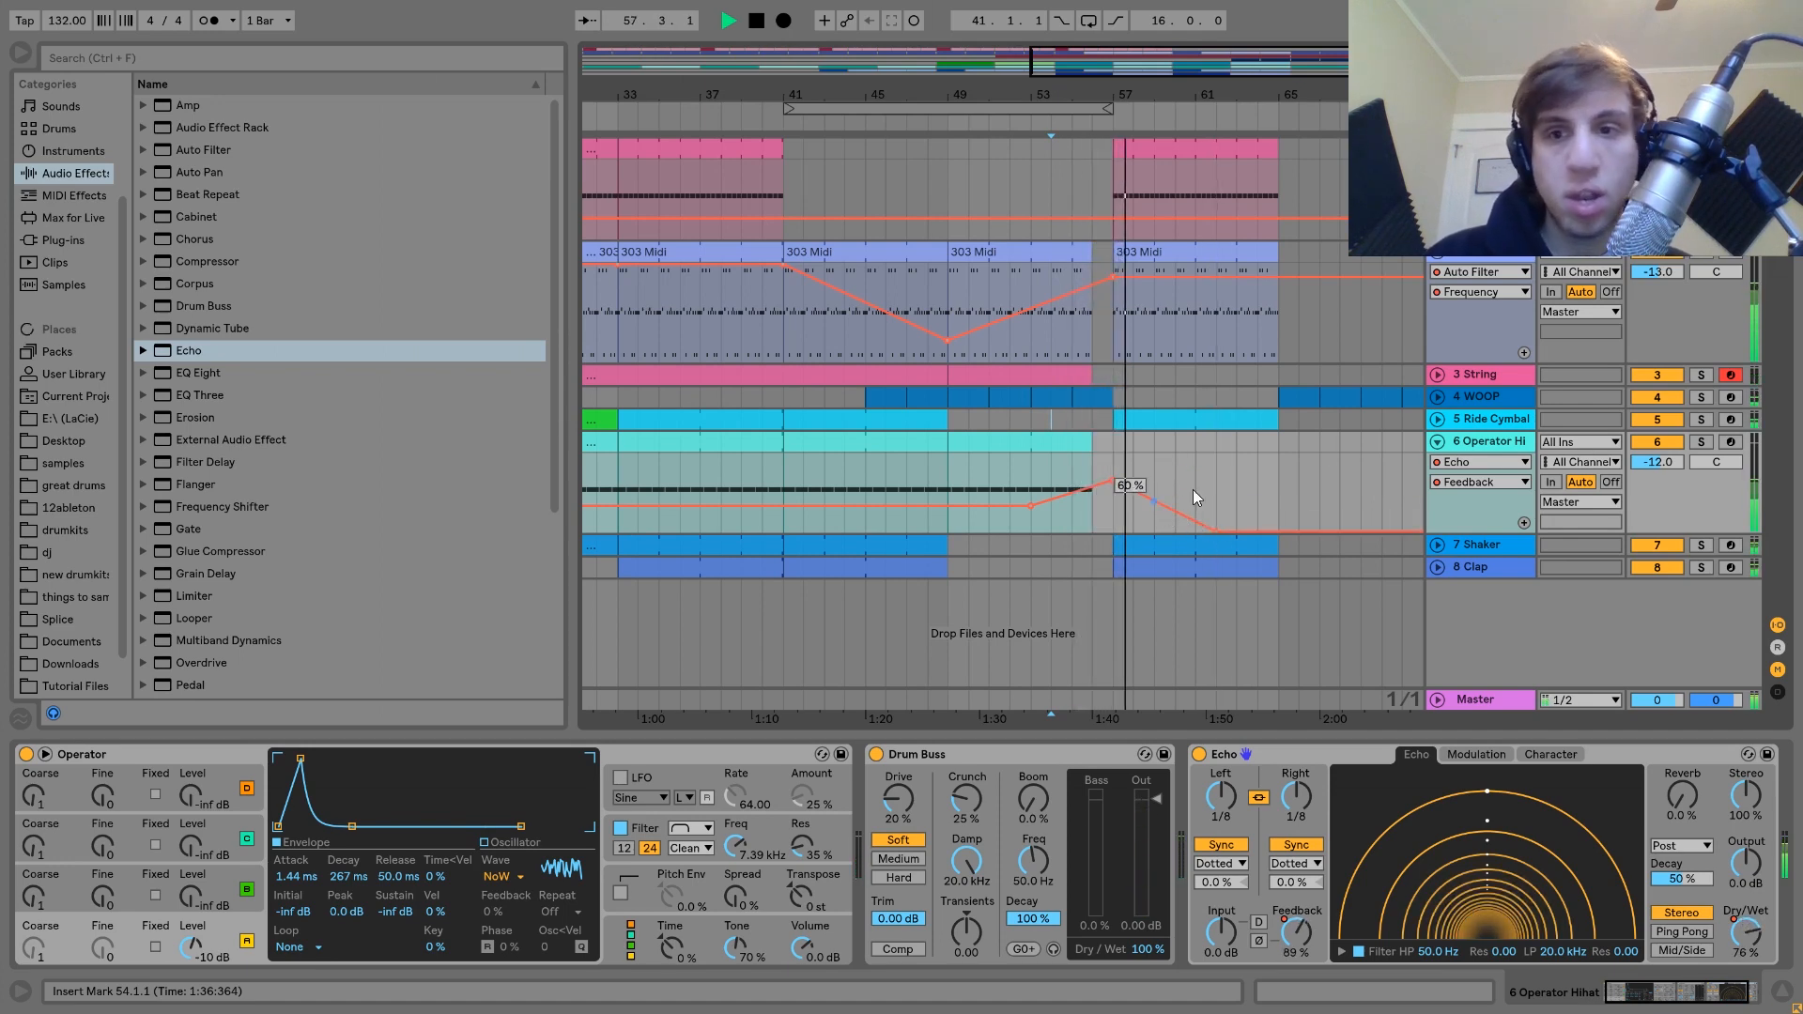
pyautogui.click(1439, 442)
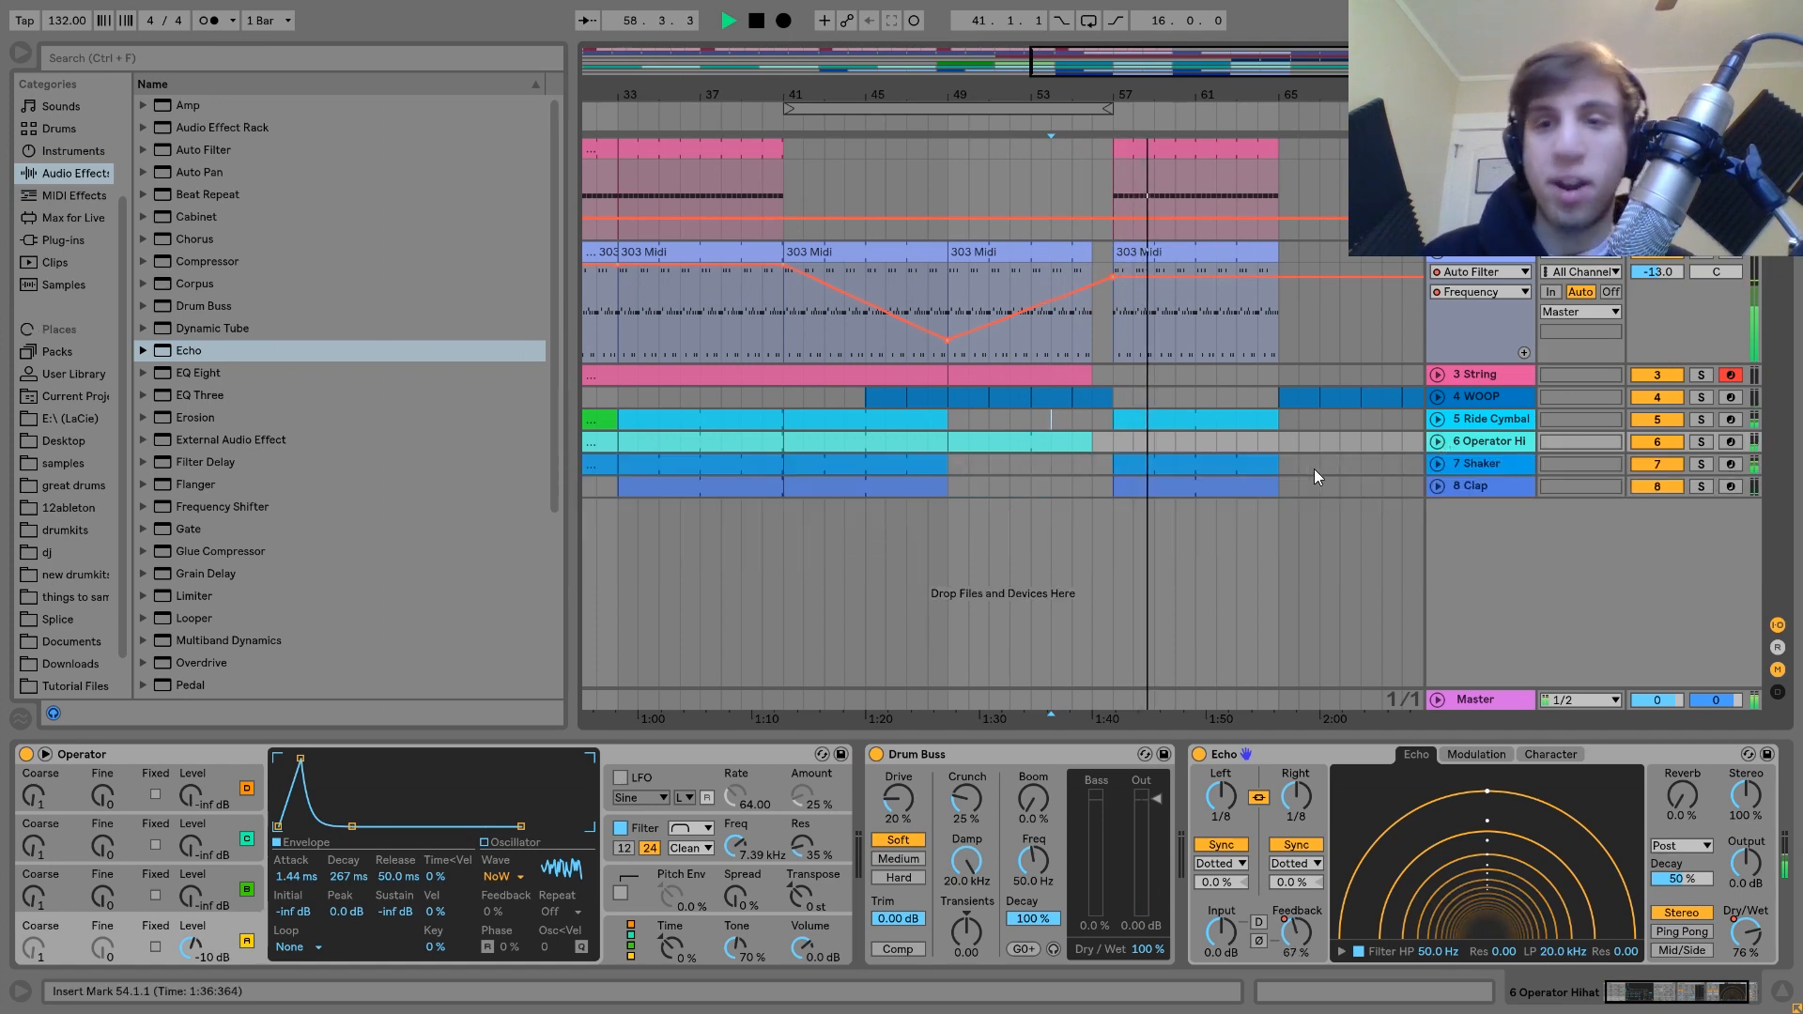
# Step: Delete the Clap clip at bars 57 to 65 and duplicate that section's Kick, 303, Ride Cymbal and Shaker clips to bar 65
pyautogui.click(1205, 488)
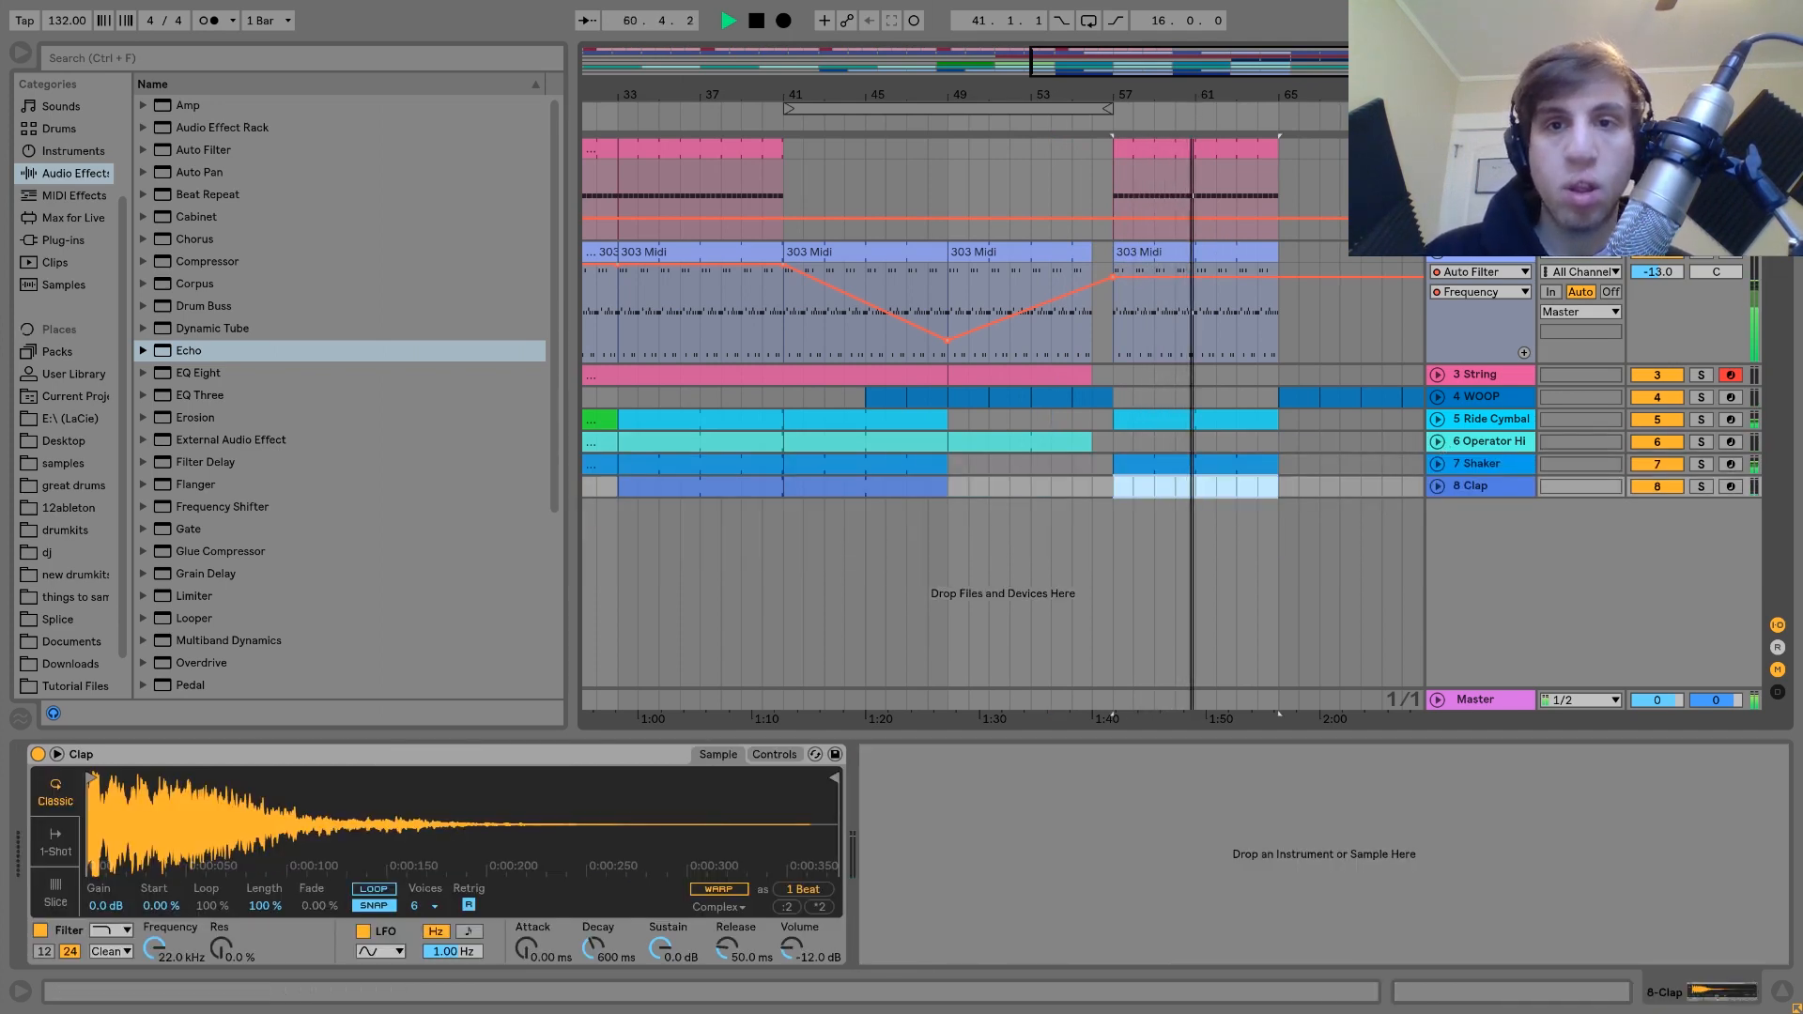
pyautogui.moveTo(1194, 100); pyautogui.dragTo(1194, 56)
pyautogui.press('Delete')
pyautogui.click(1224, 153)
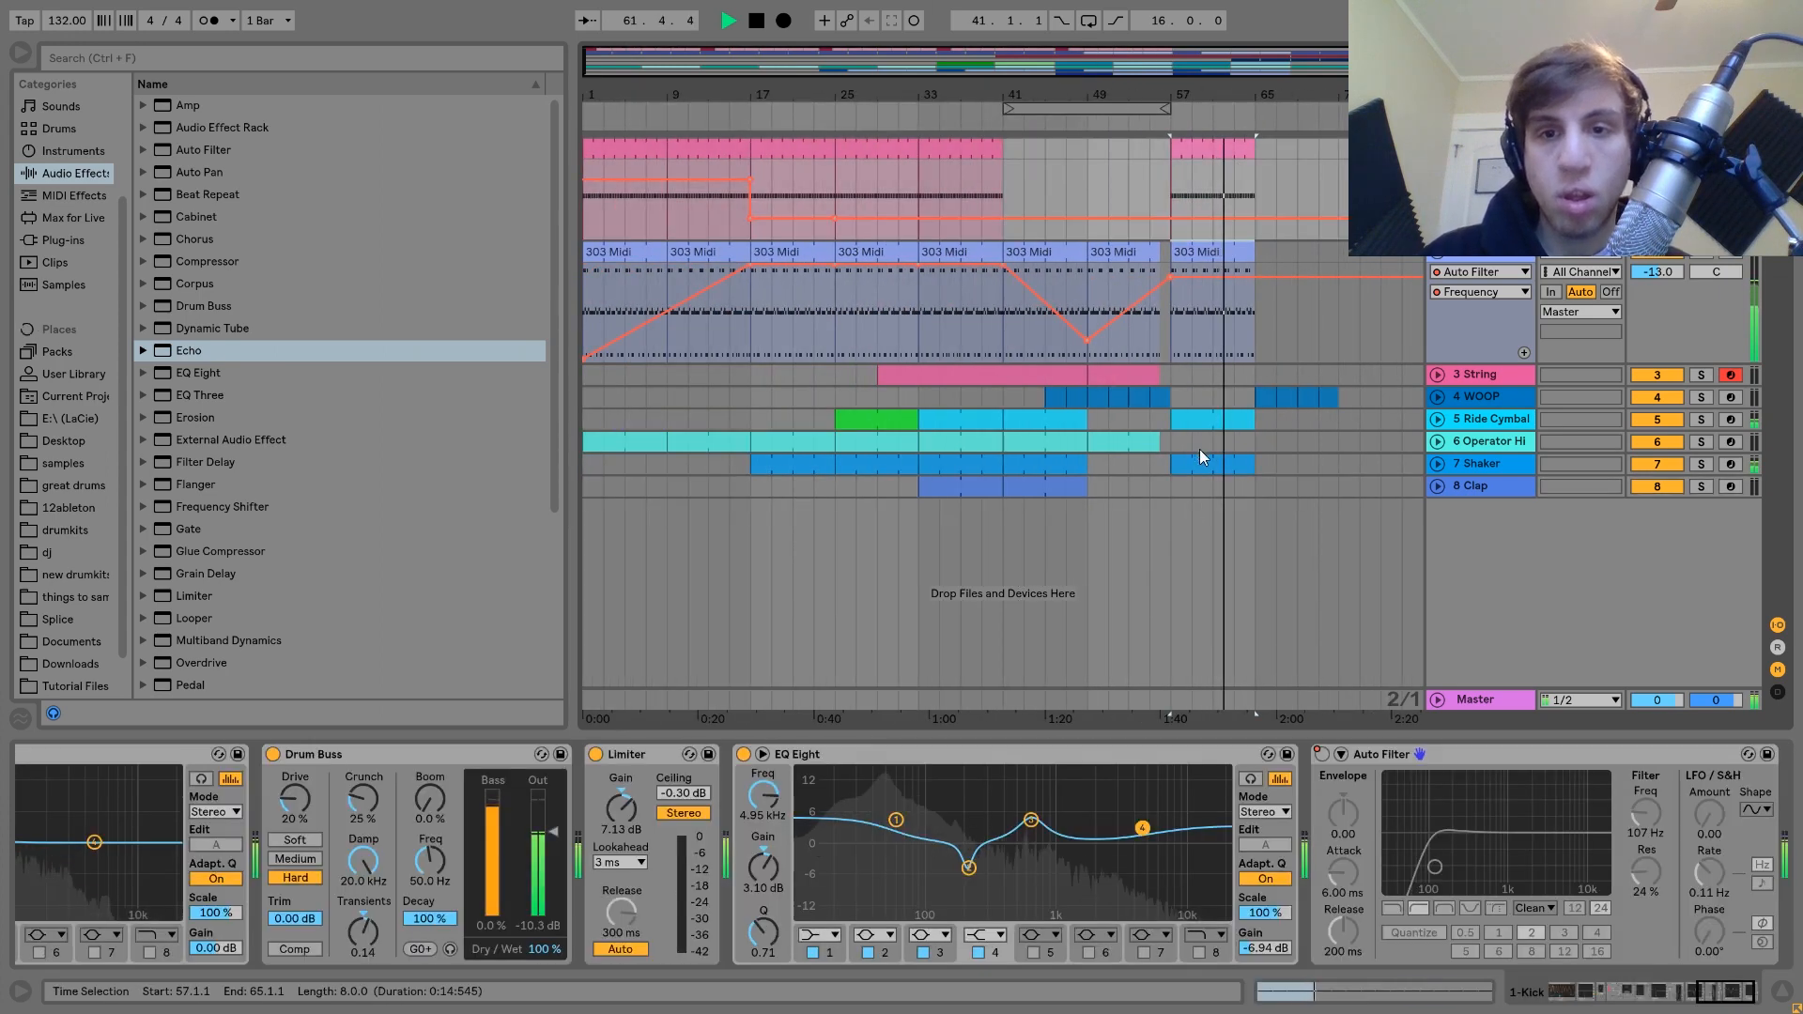
pyautogui.keyDown('shift'); pyautogui.click(1207, 464); pyautogui.keyUp('shift')
pyautogui.hotkey('ctrl', 'd')
# Step: Copy the Ride Cymbal, Operator Hihat, Shaker and Clap clips of bars 41 to 49 to bar 65 and stop playback
pyautogui.click(1064, 414)
pyautogui.keyDown('shift'); pyautogui.click(1067, 484); pyautogui.keyUp('shift')
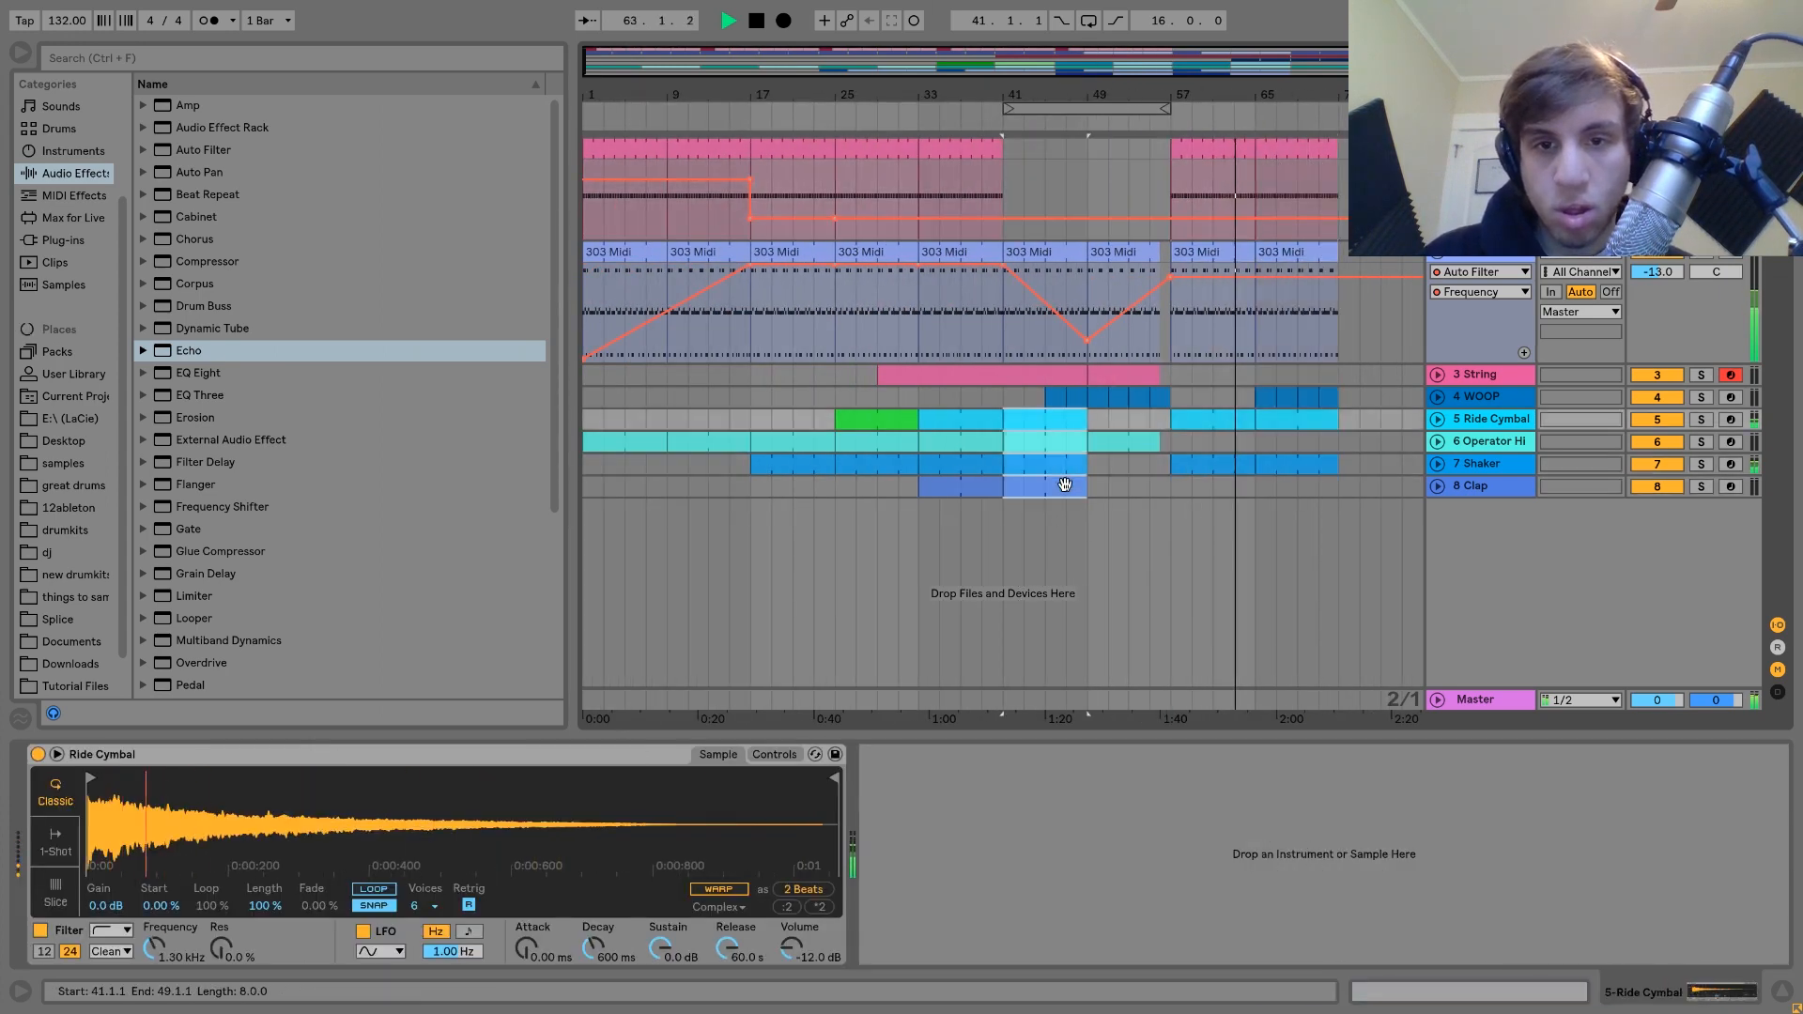
pyautogui.hotkey('ctrl', 'c')
pyautogui.click(1265, 398)
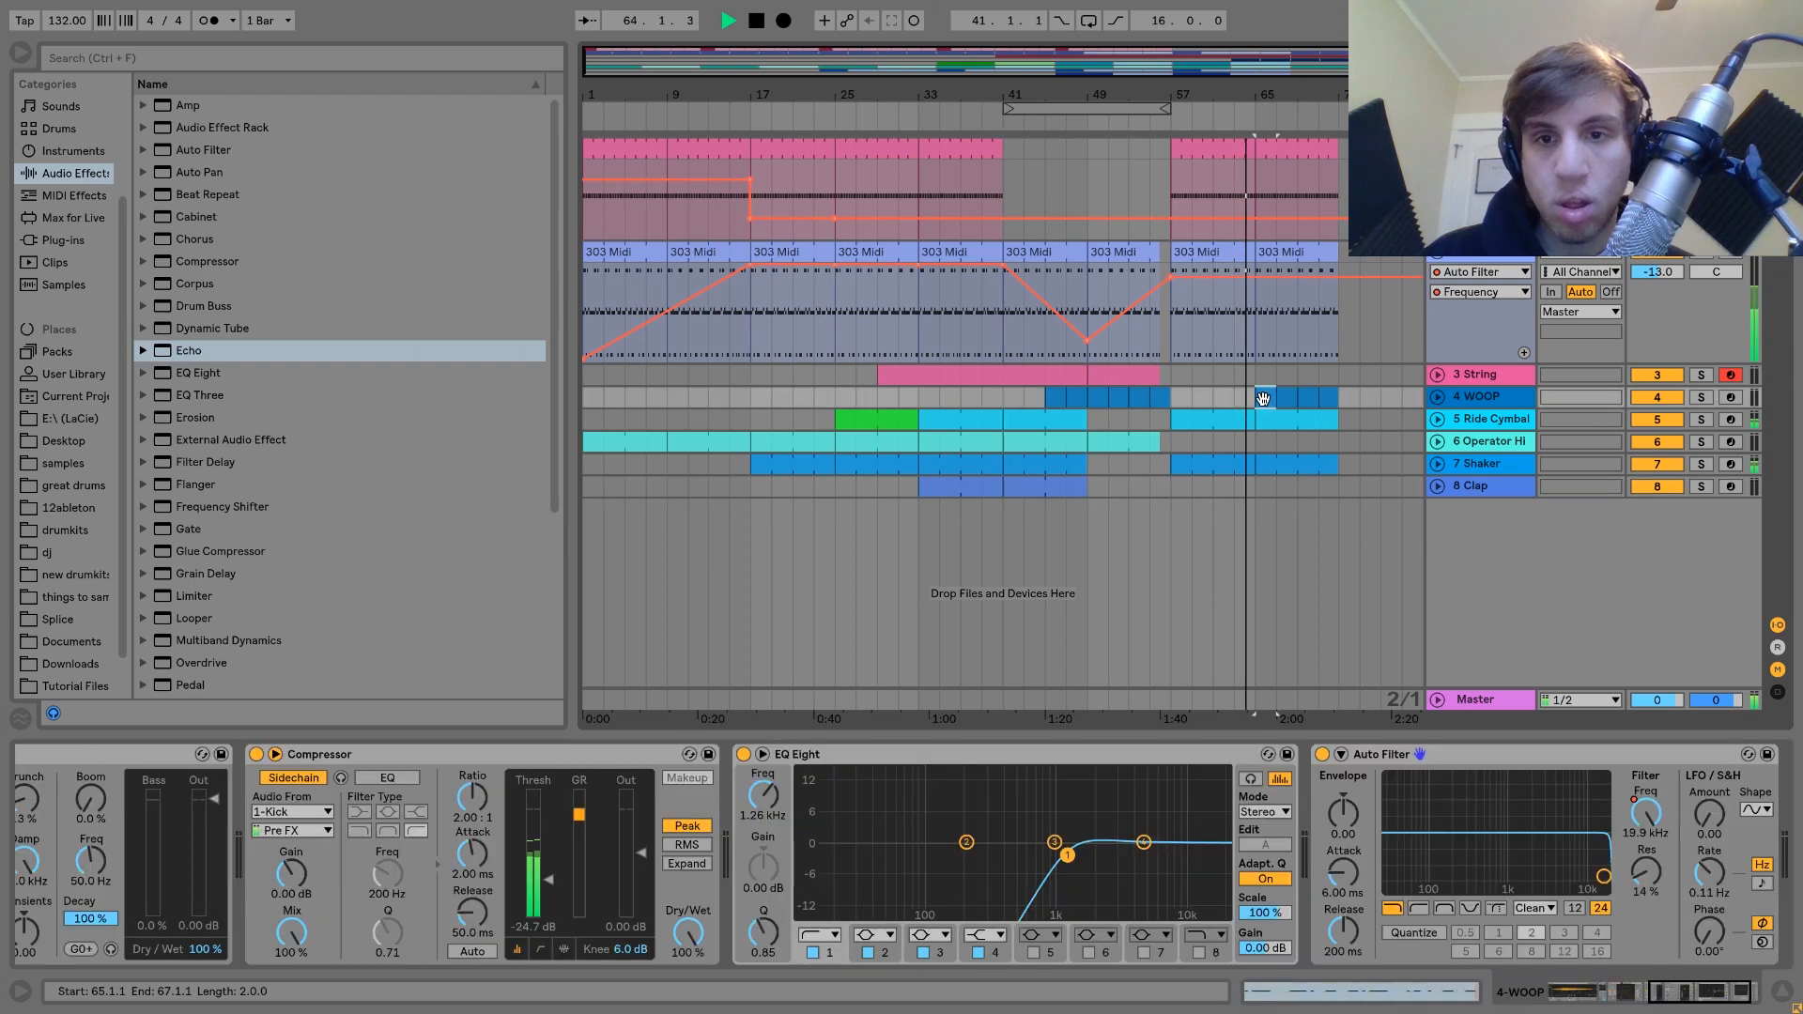
pyautogui.click(1268, 420)
pyautogui.hotkey('ctrl', 'v')
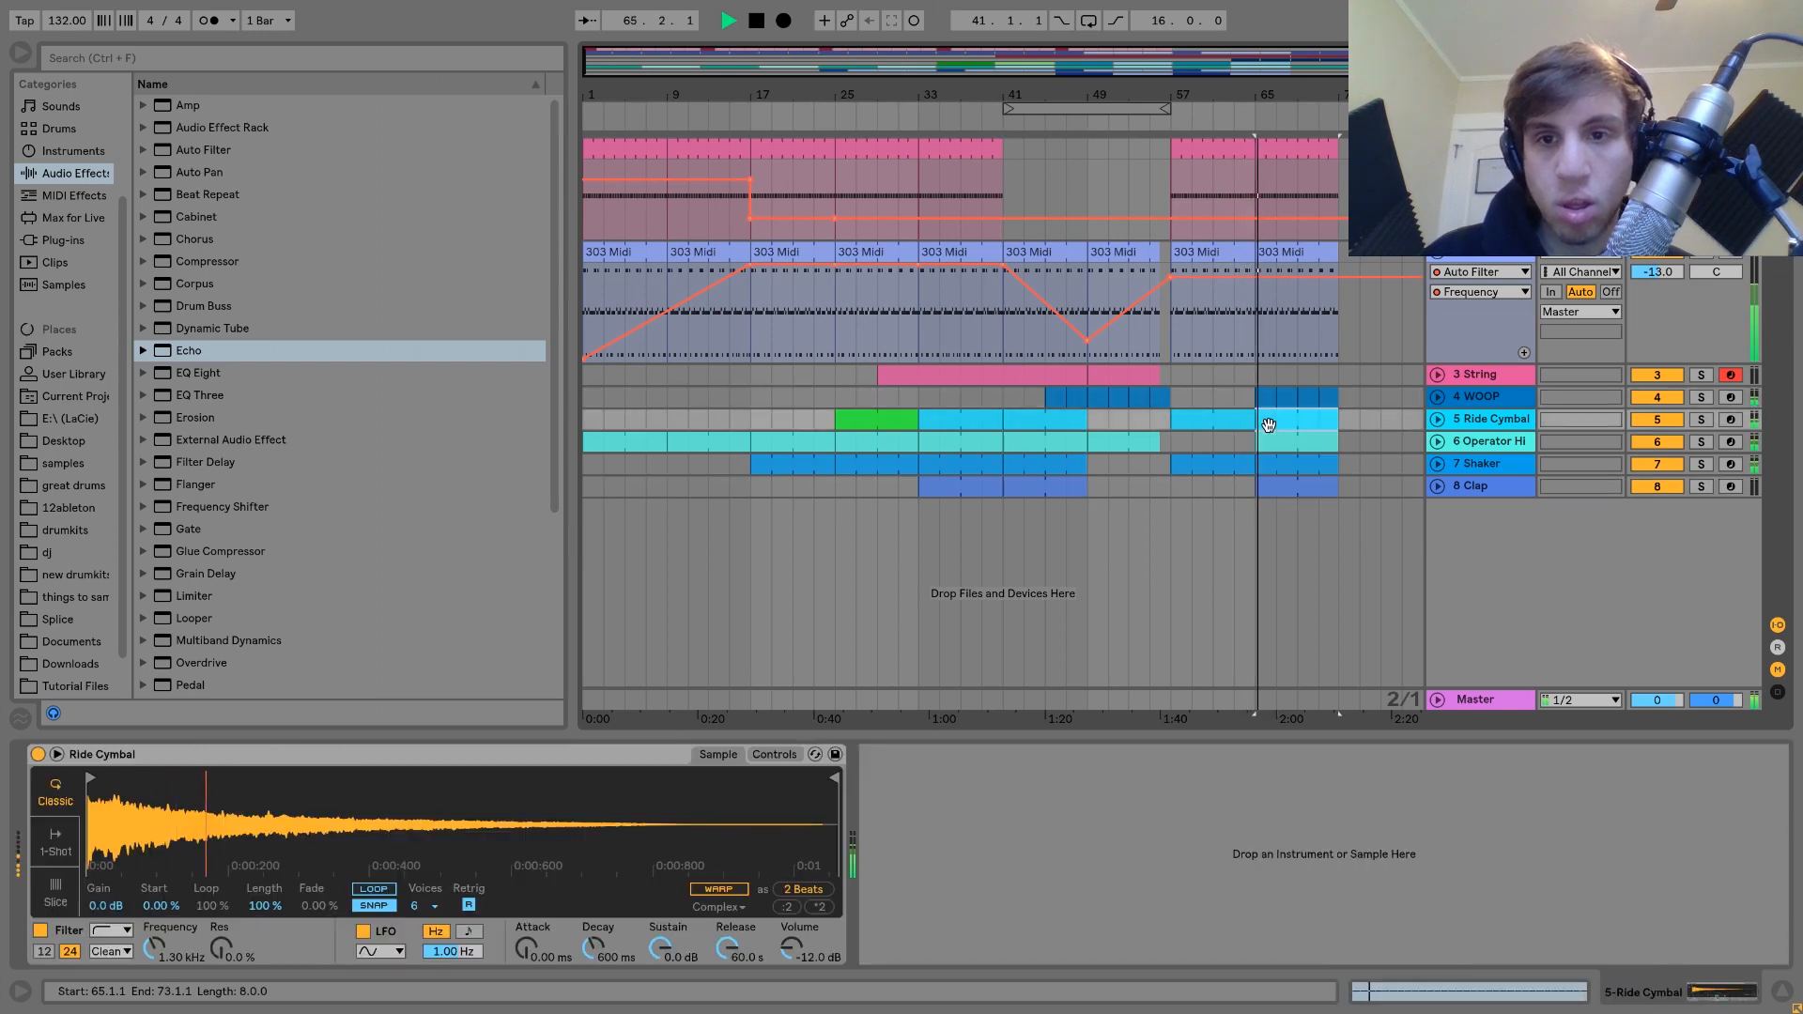
pyautogui.click(1268, 424)
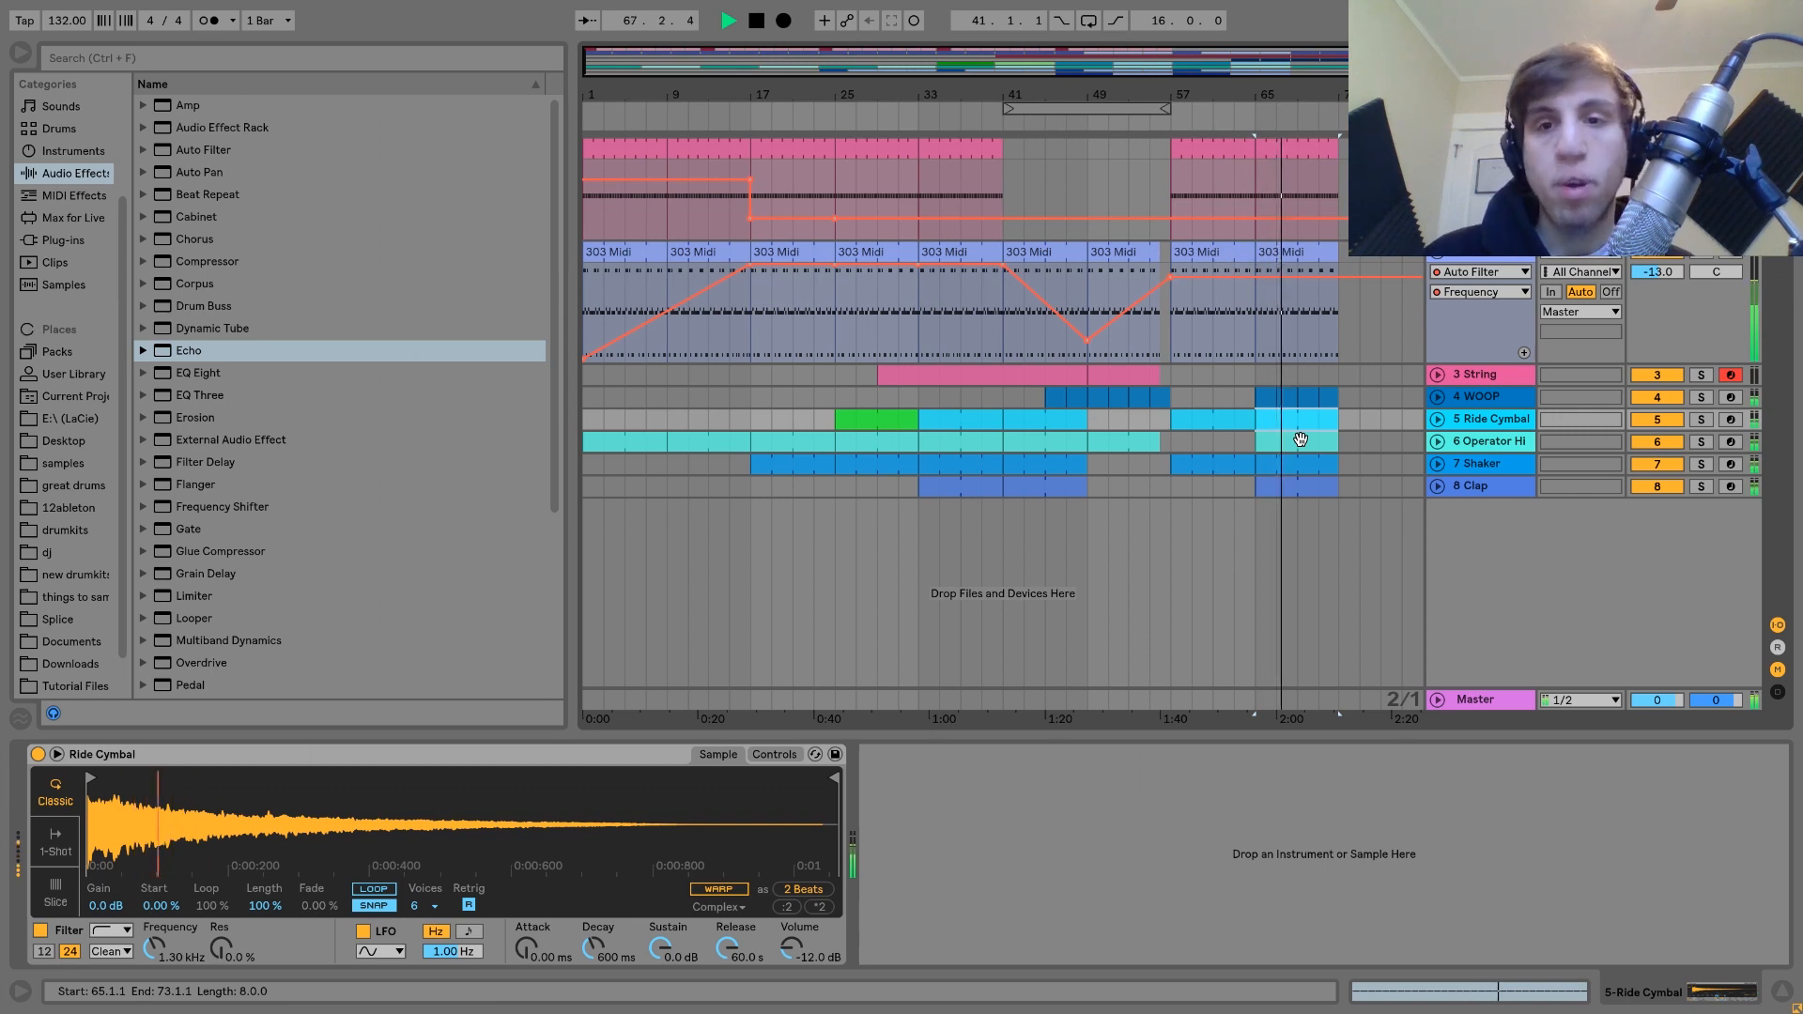
pyautogui.press('space')
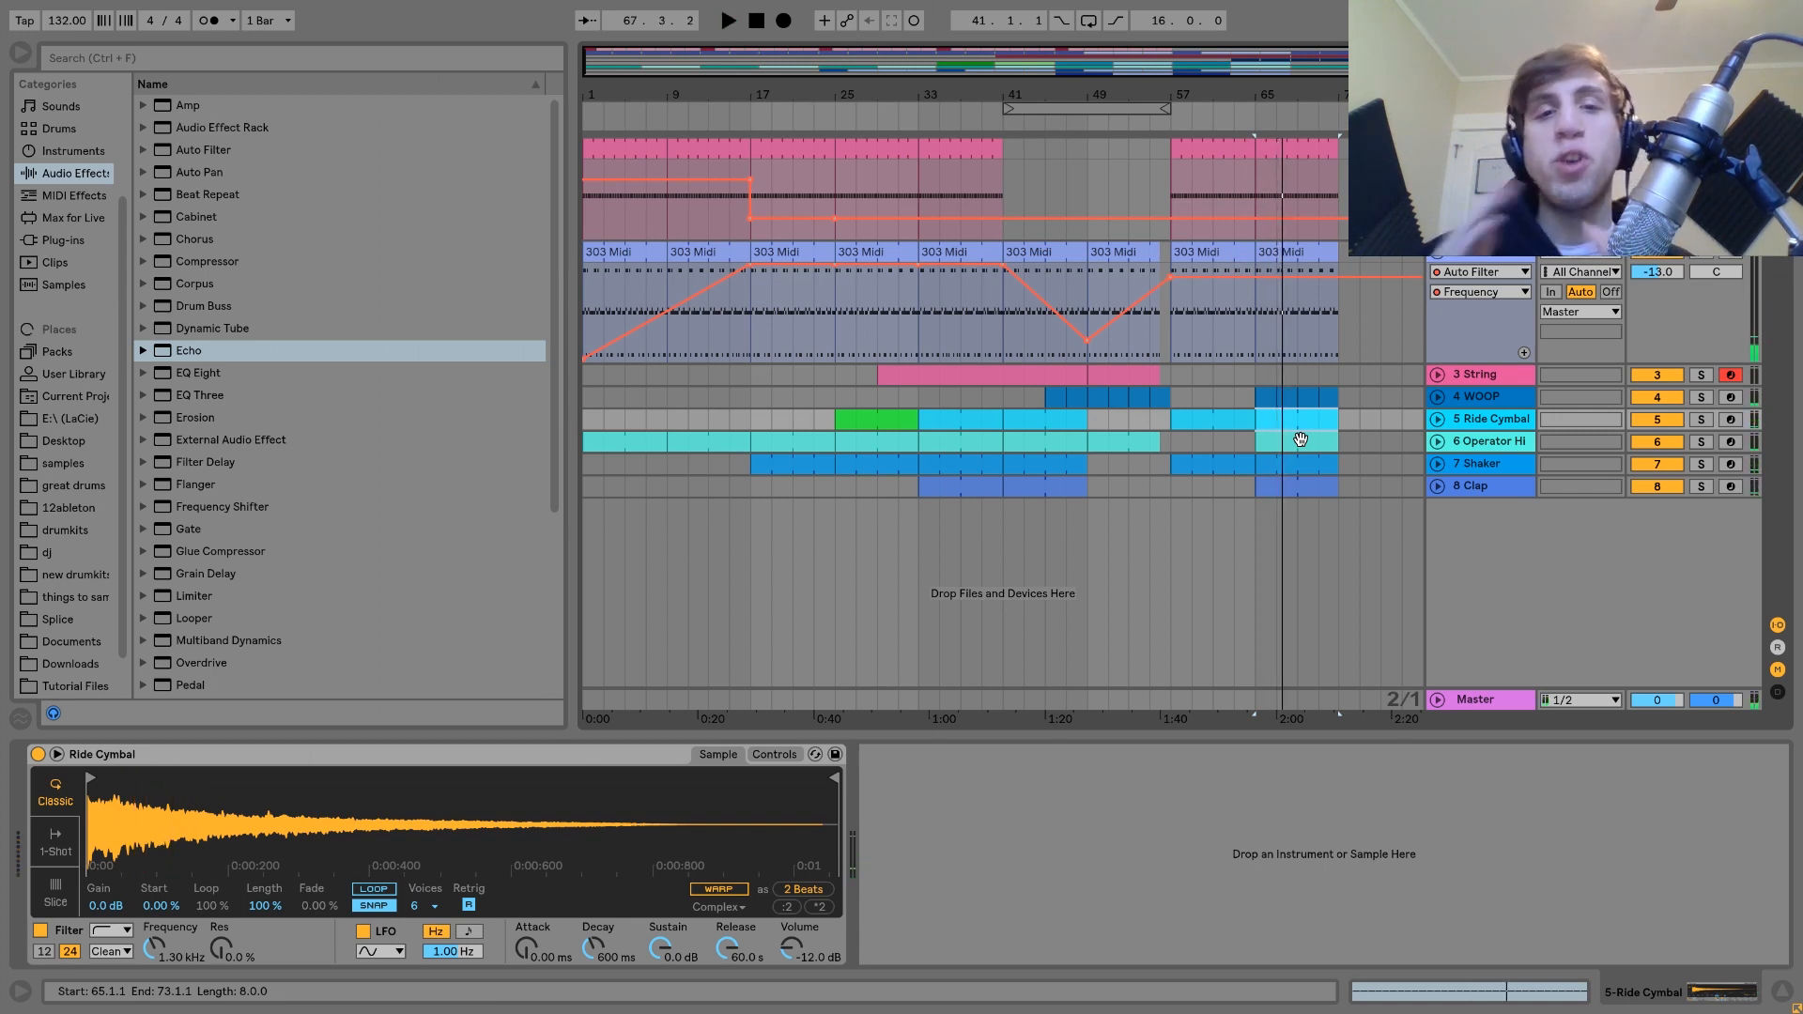
# Step: Raise the 303 track's Auto Filter frequency point at bar 57 to 19.9 kHz and place the insert marker at bar 1
pyautogui.click(927, 148)
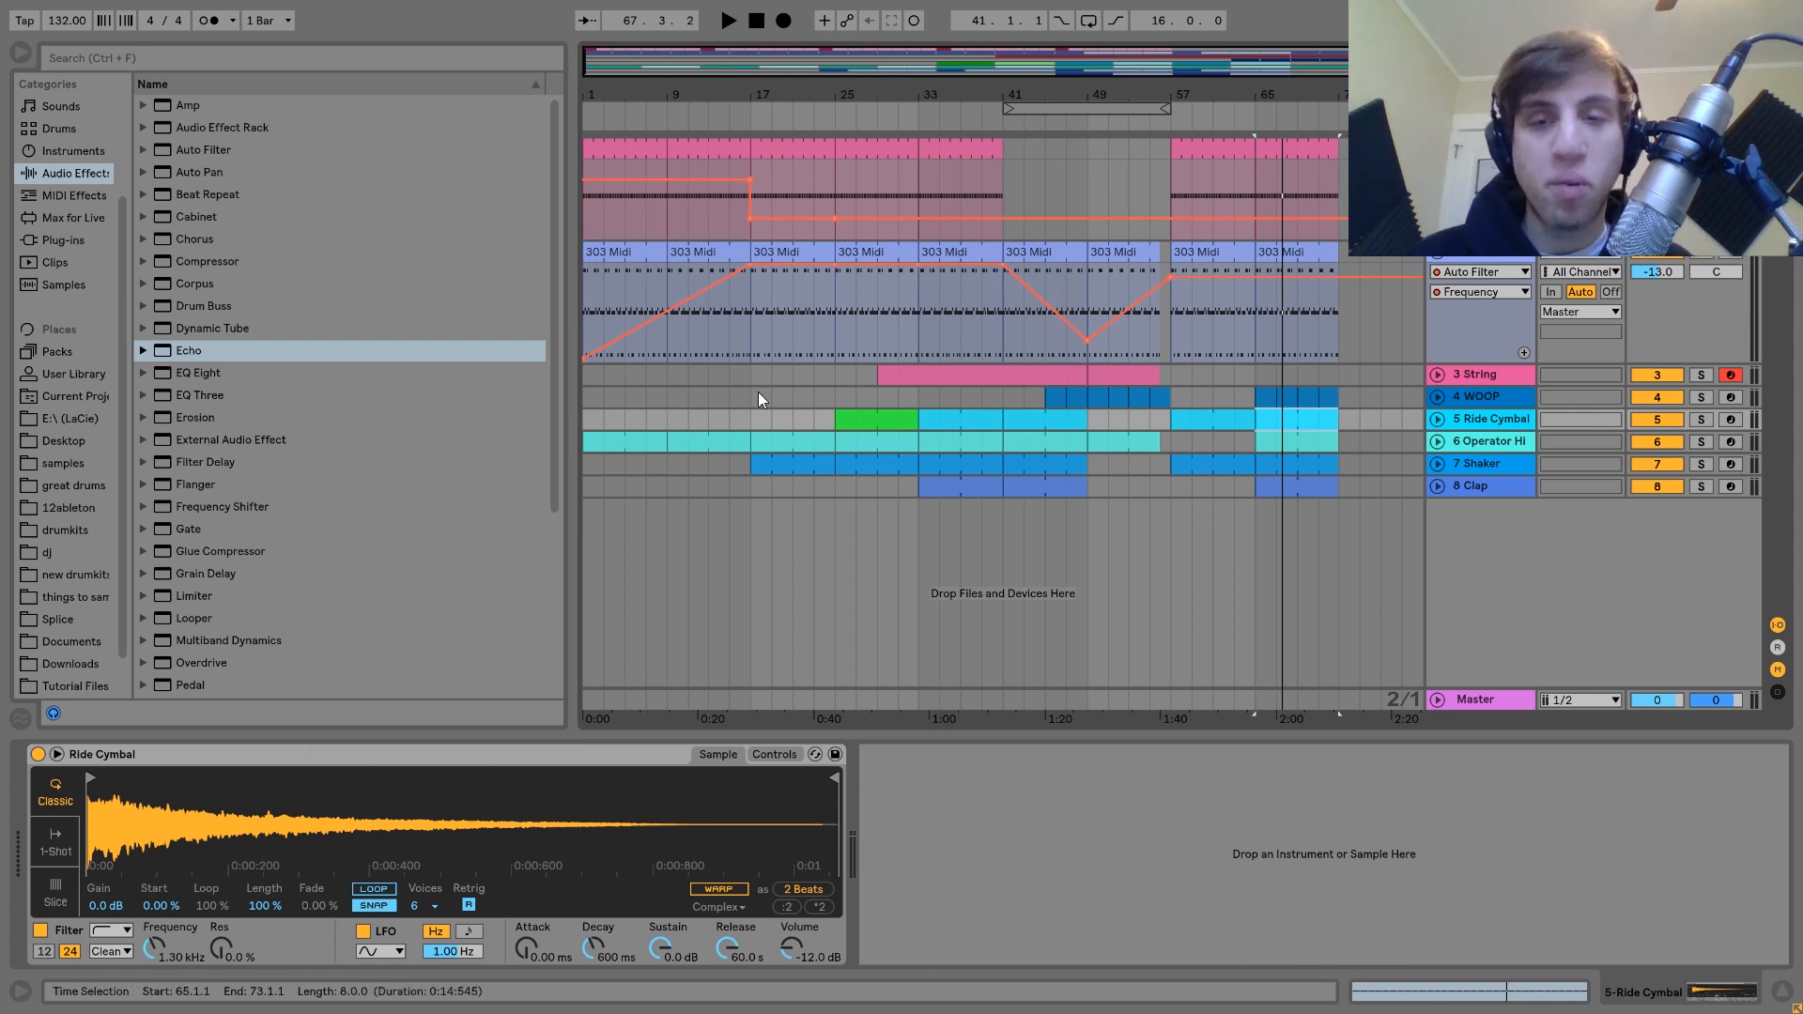
pyautogui.moveTo(1346, 95)
pyautogui.mouseDown()
pyautogui.moveTo(1345, 187)
pyautogui.moveTo(1346, 95)
pyautogui.mouseUp()
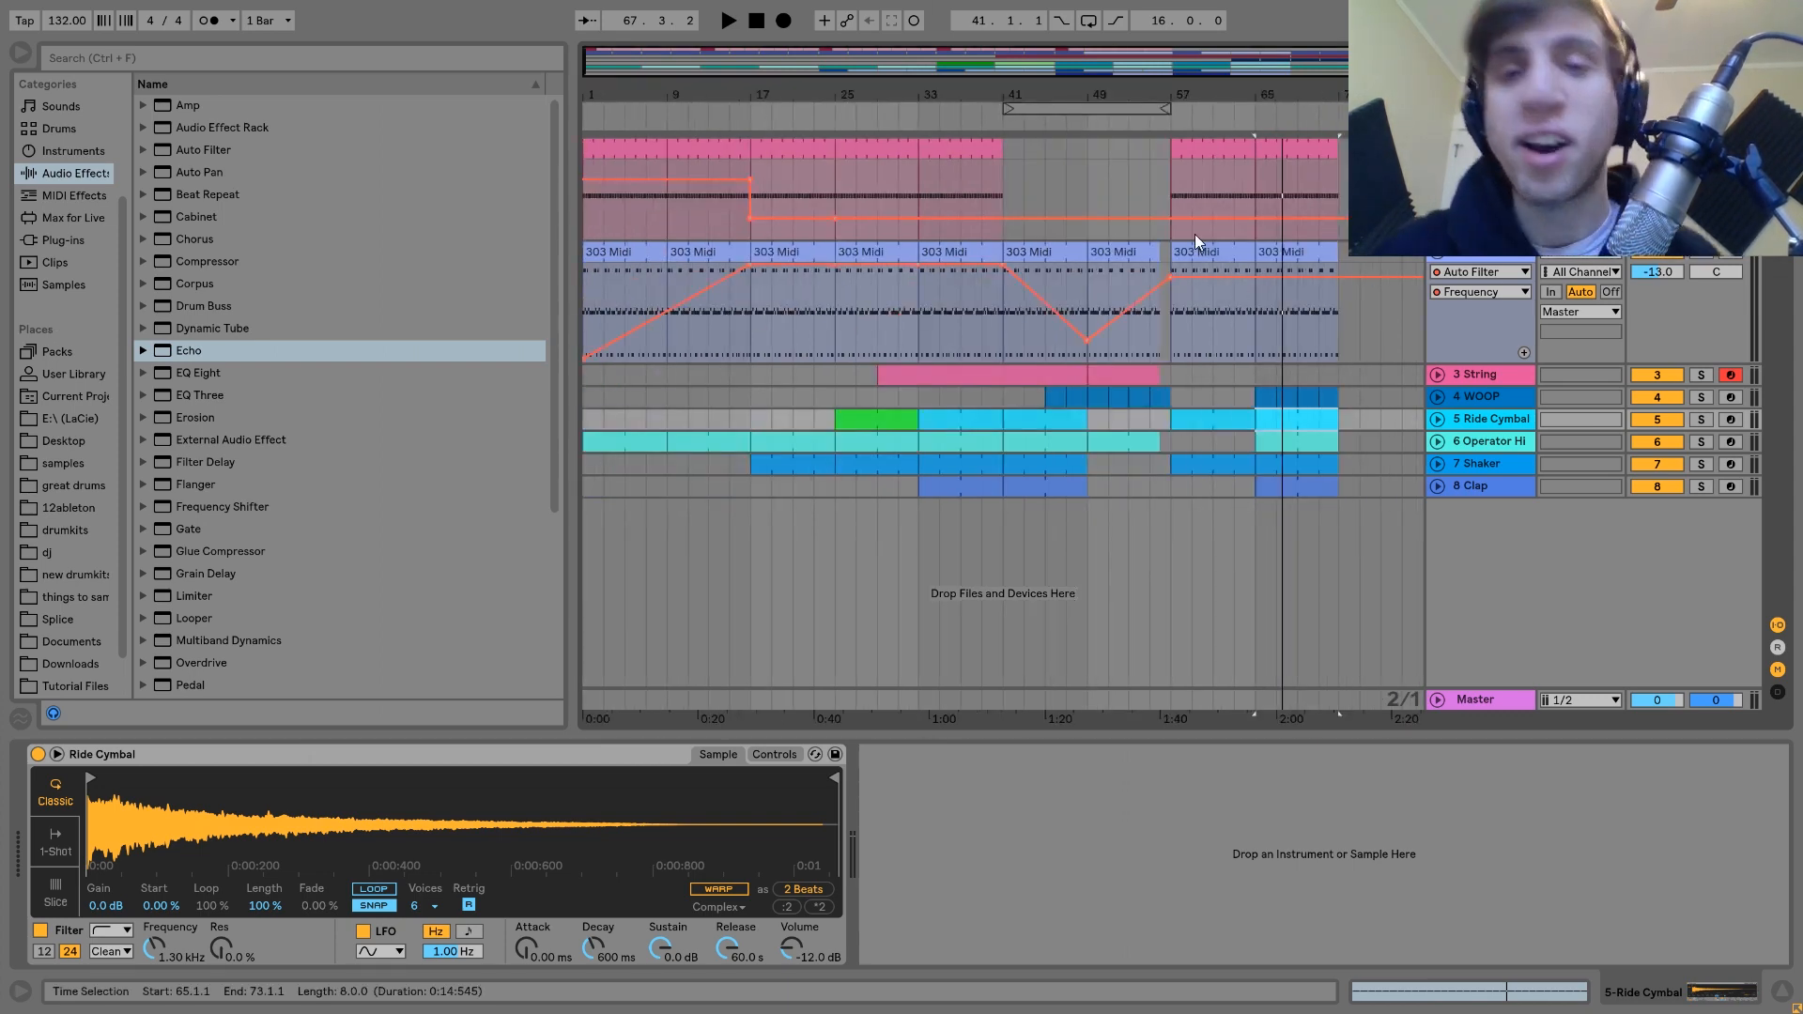
pyautogui.click(1173, 280)
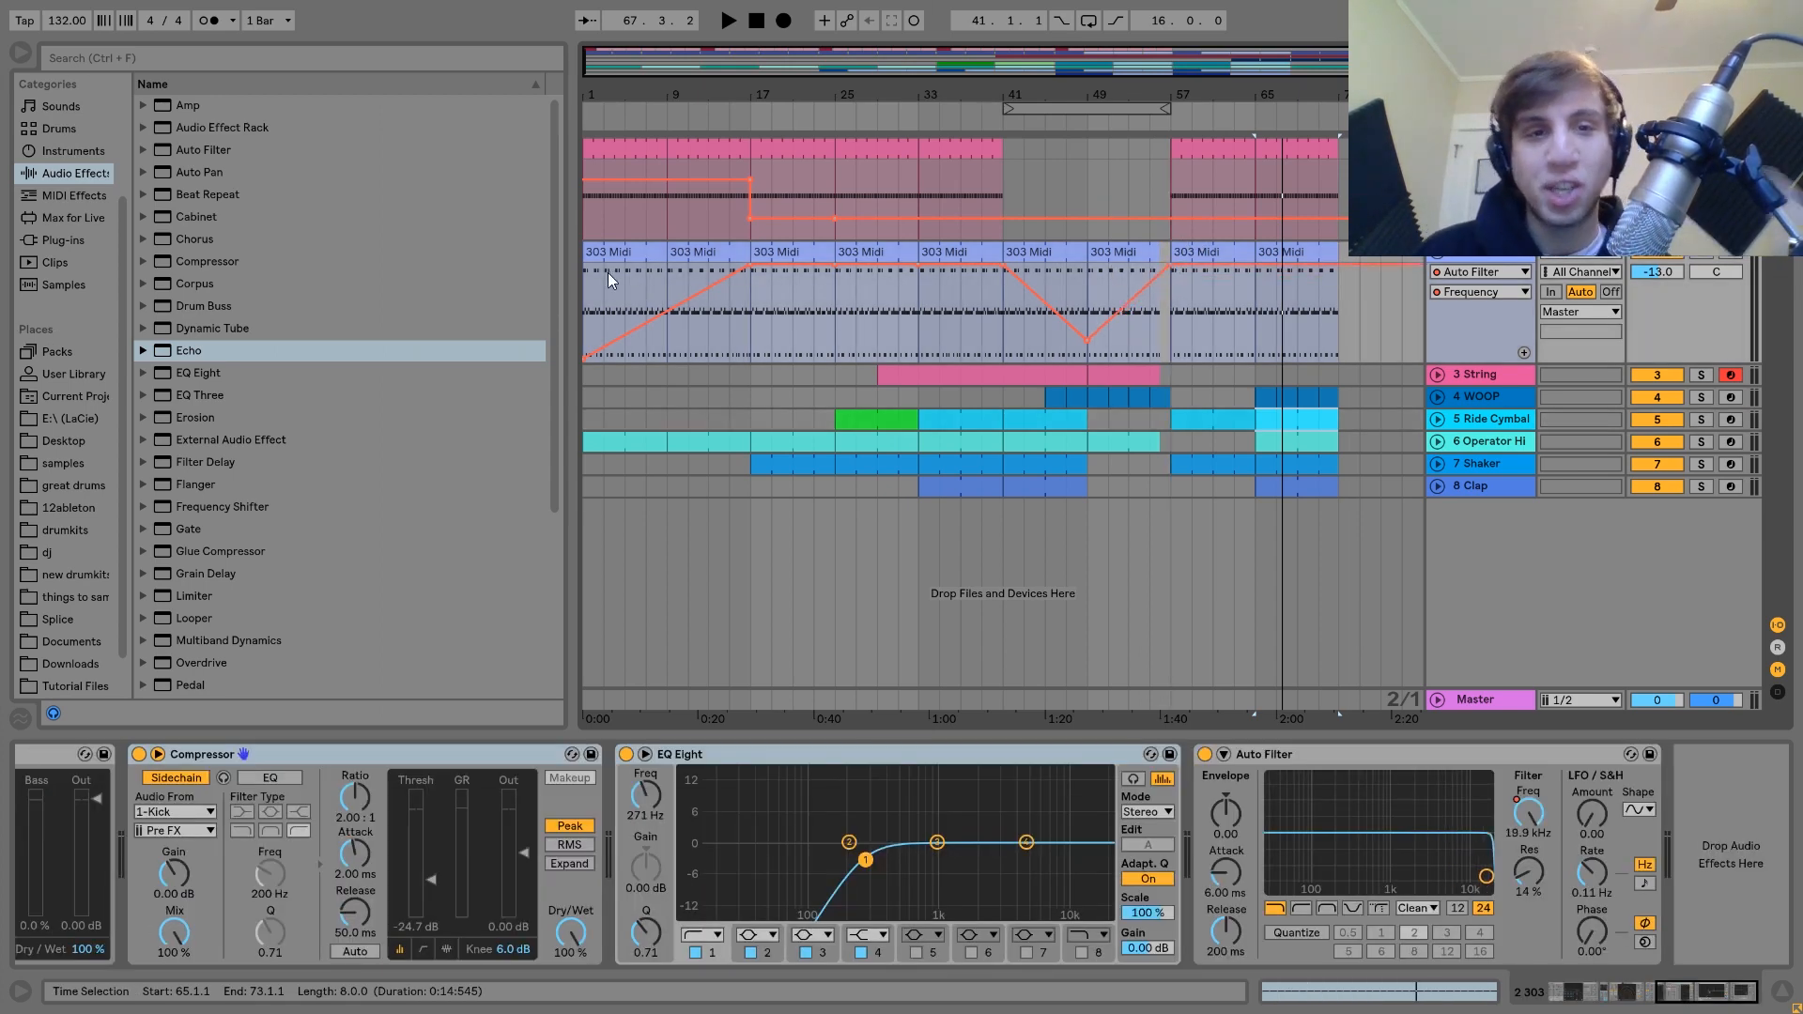
pyautogui.click(583, 282)
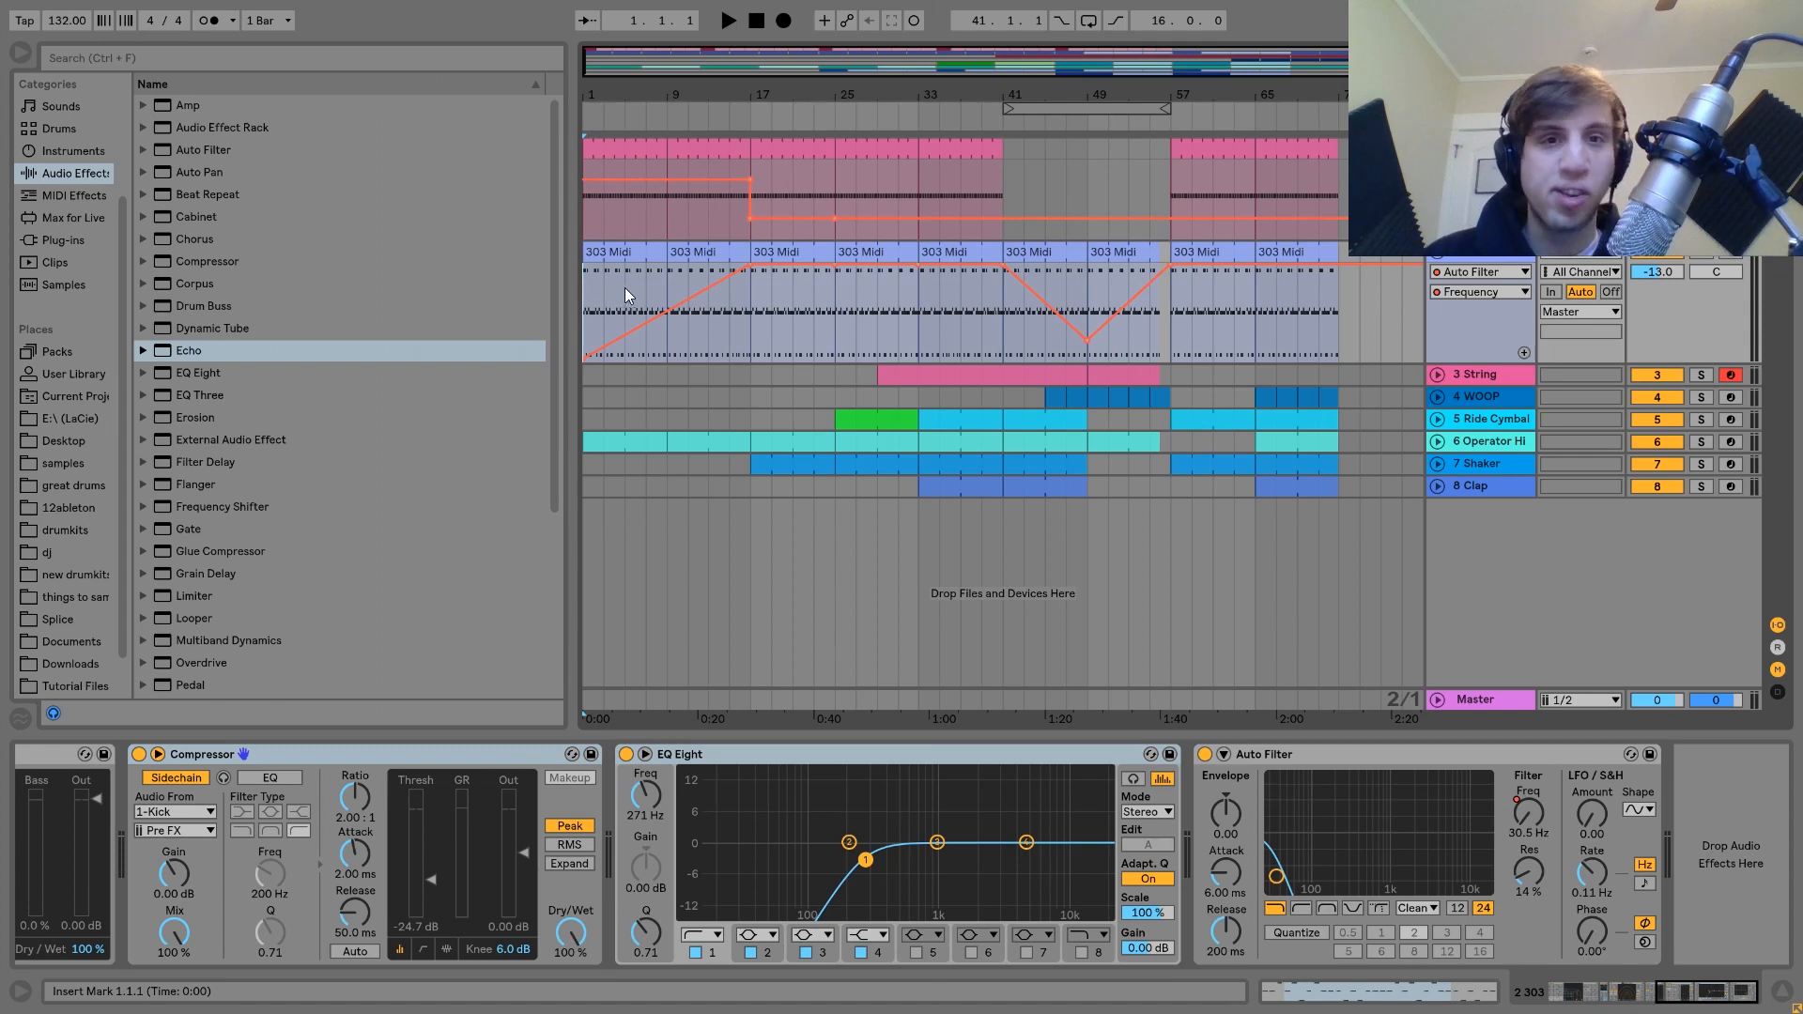